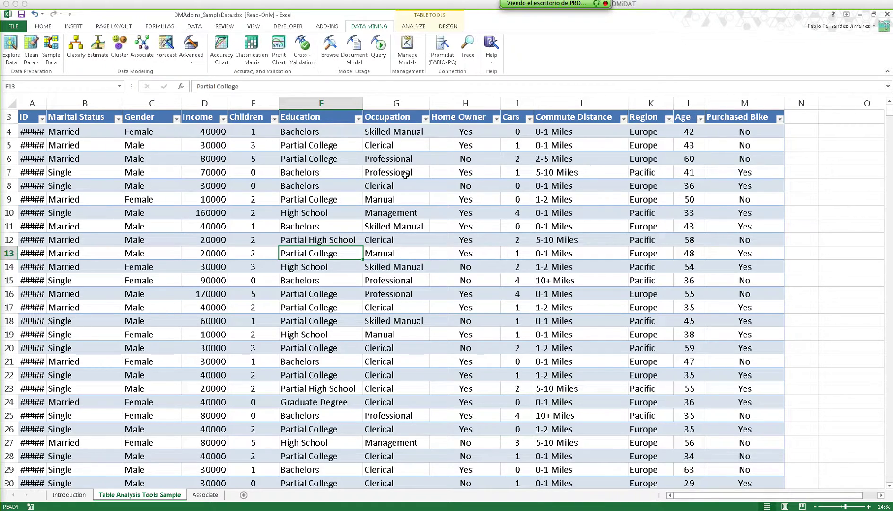
Open the What-If scenario analysis tool for the sample customer table.
{"action": "left_click", "coordinate": [406, 185]}
{"action": "left_click", "coordinate": [441, 160]}
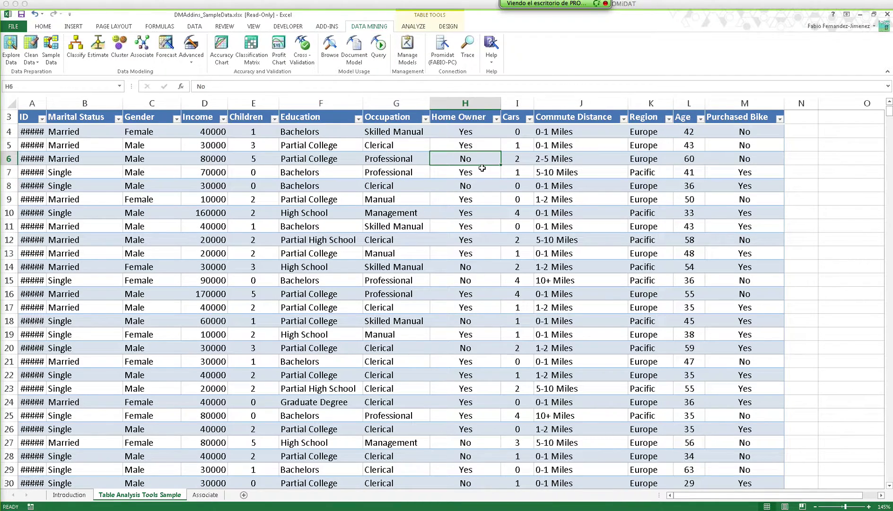
{"action": "left_click", "coordinate": [412, 27]}
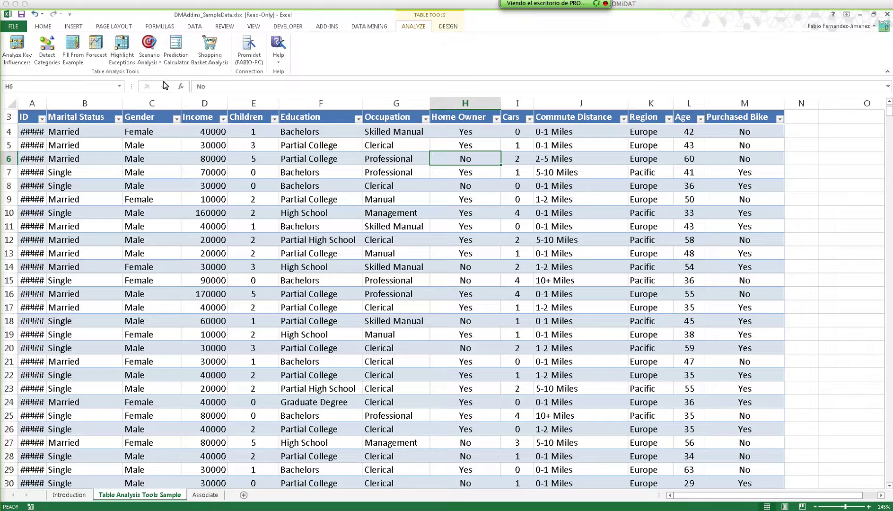
{"action": "left_click", "coordinate": [155, 66]}
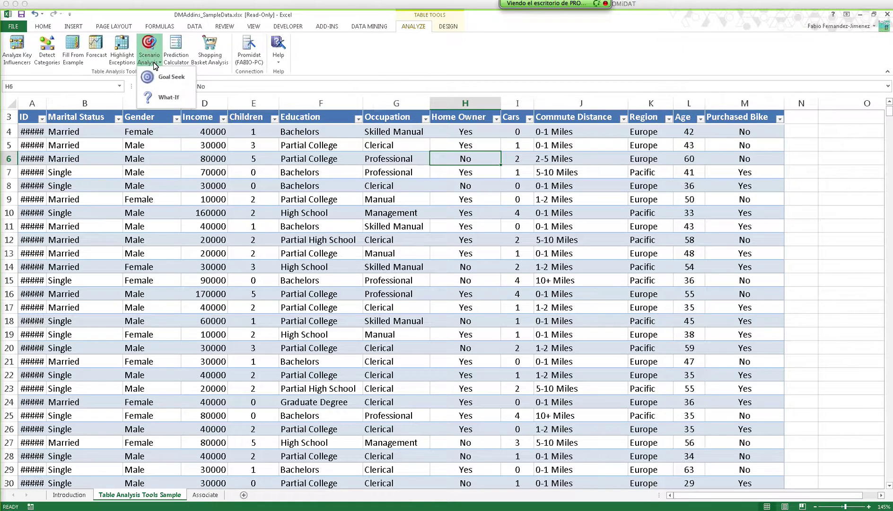
{"action": "left_click", "coordinate": [169, 98]}
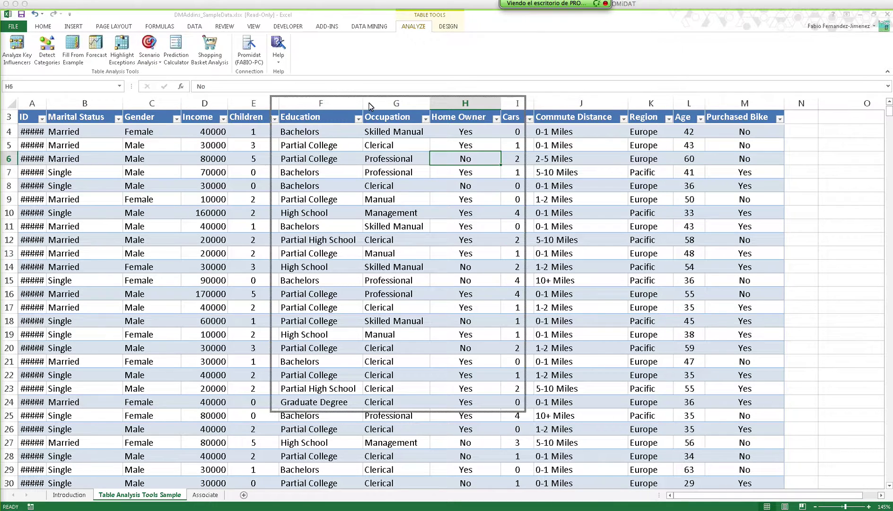
{"action": "left_click_drag", "start_coordinate": [528, 116], "coordinate": [491, 94]}
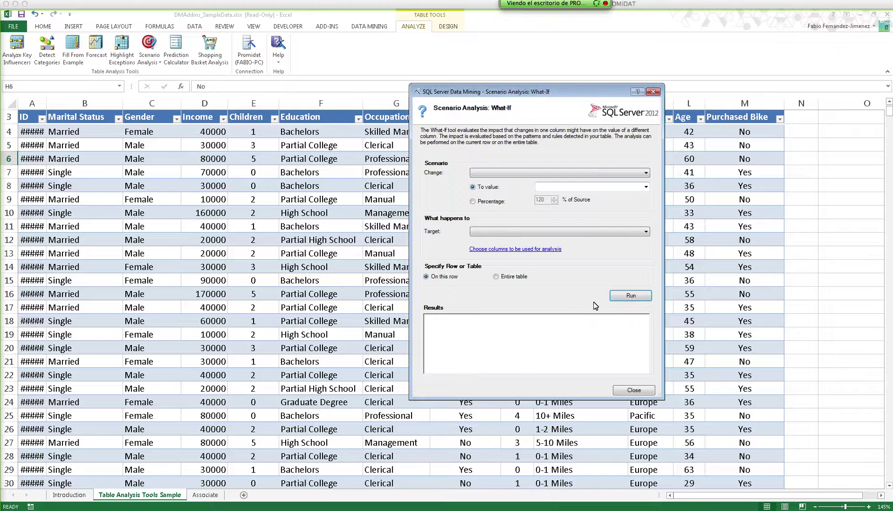
Define a scenario that changes Children to the value 3, with Purchased Bike as the target.
{"action": "left_click", "coordinate": [646, 174]}
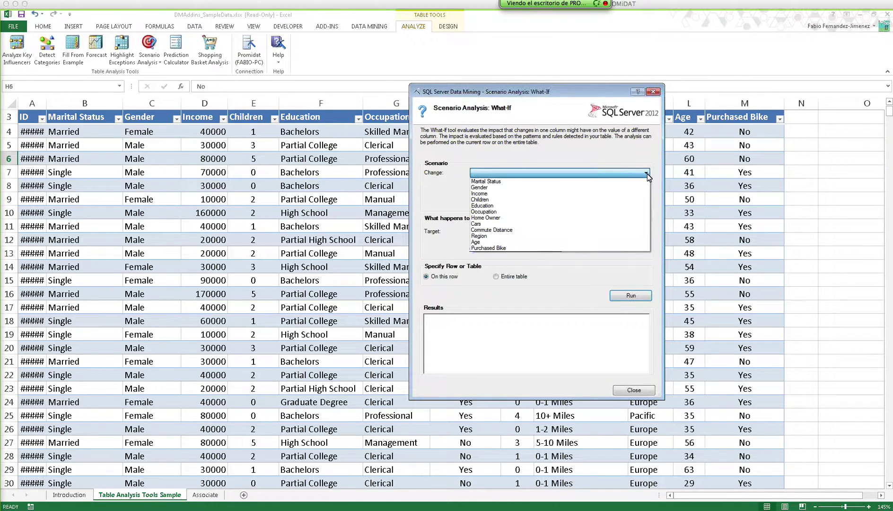
{"action": "left_click", "coordinate": [607, 200]}
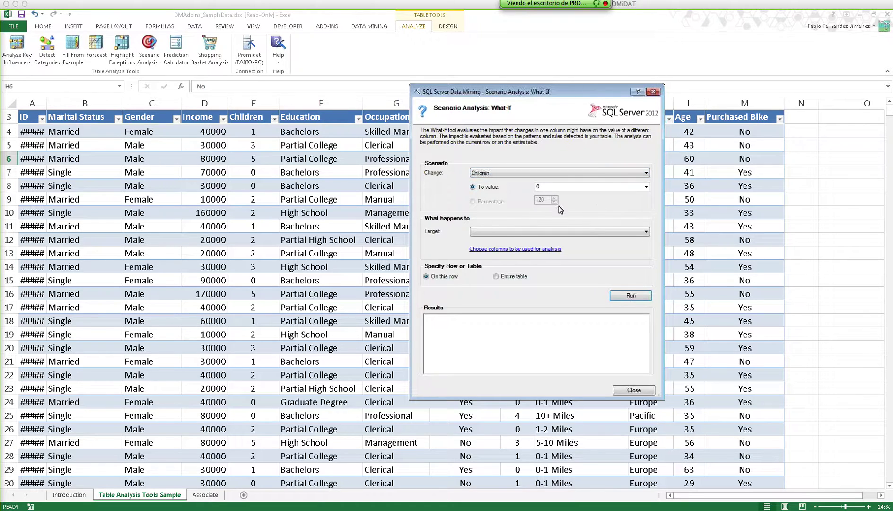
{"action": "left_click", "coordinate": [597, 188]}
{"action": "left_click_drag", "start_coordinate": [508, 93], "coordinate": [532, 95]}
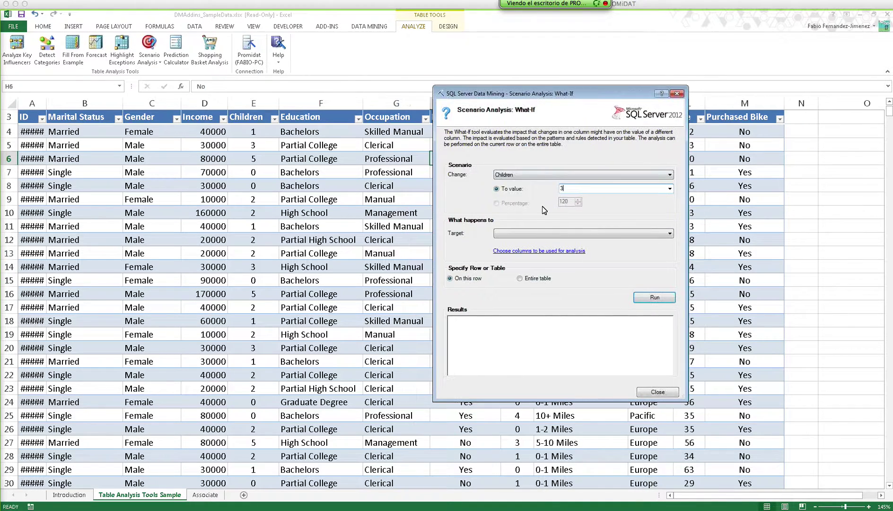
{"action": "left_click", "coordinate": [543, 232]}
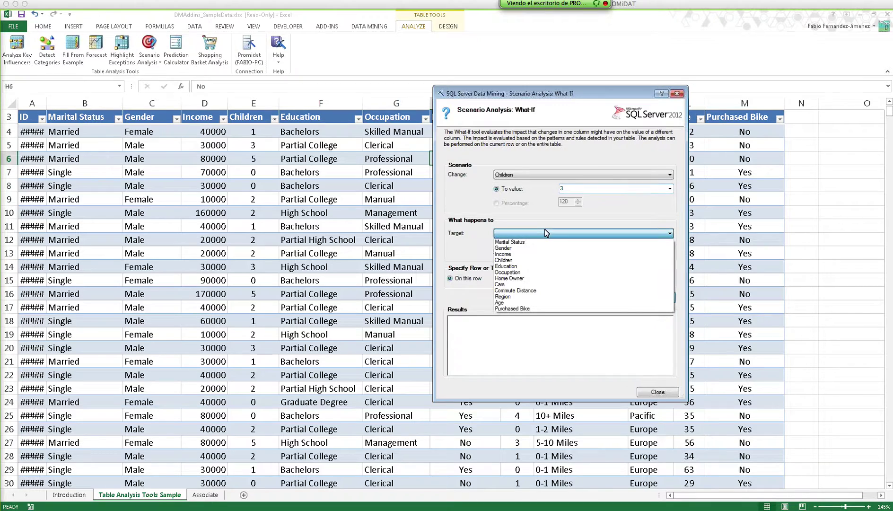
{"action": "left_click", "coordinate": [536, 309]}
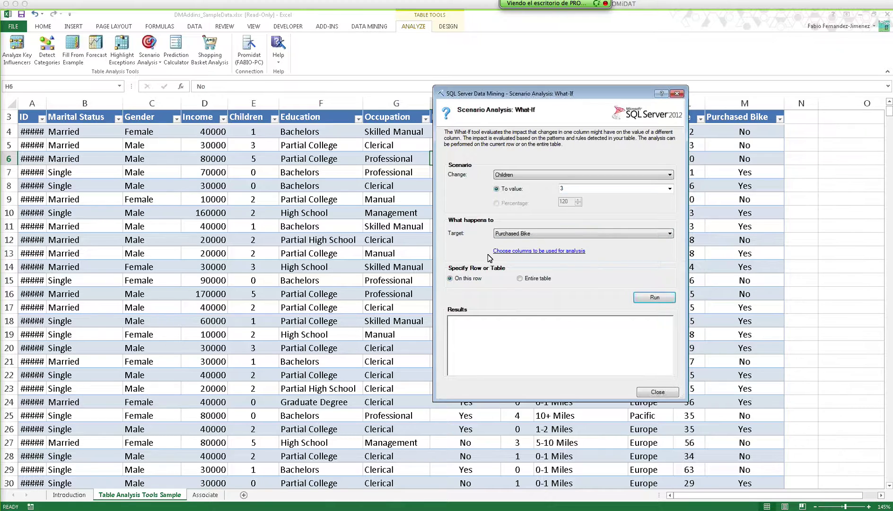
Exclude the Purchased Bike column from the columns used for the analysis.
{"action": "left_click", "coordinate": [533, 255]}
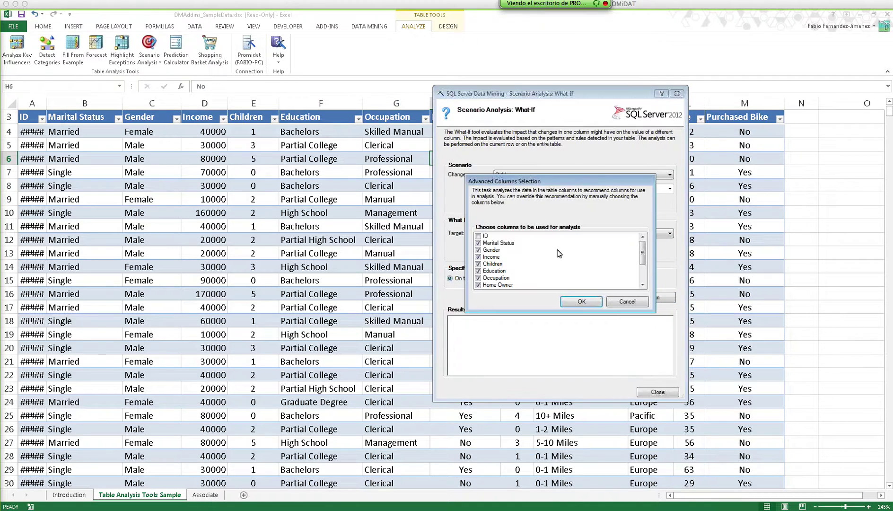
{"action": "left_click_drag", "start_coordinate": [646, 254], "coordinate": [646, 269]}
{"action": "left_click", "coordinate": [483, 284]}
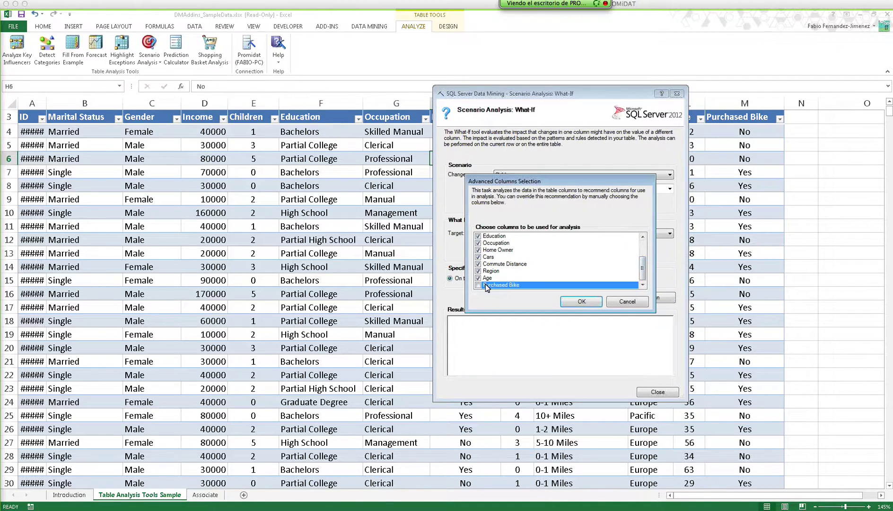
{"action": "left_click", "coordinate": [583, 303]}
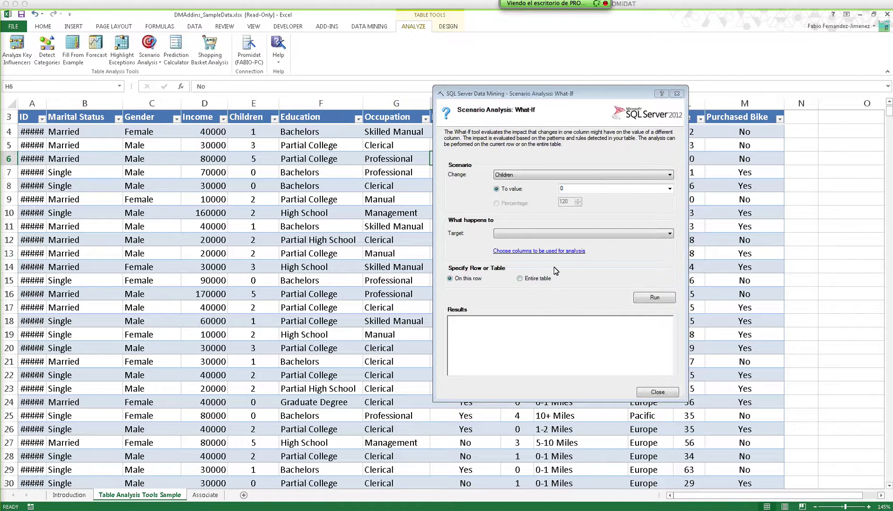
Include the Purchased Bike column in the analysis again and choose it as the target.
{"action": "left_click", "coordinate": [609, 233]}
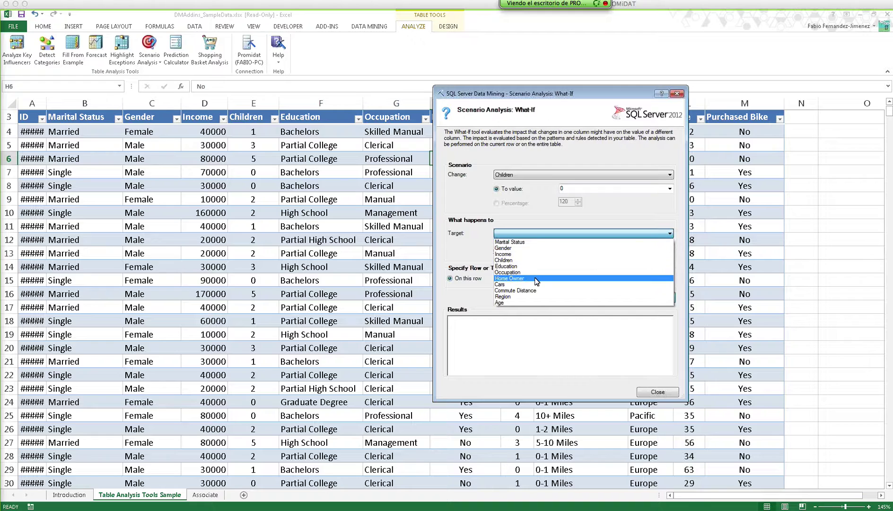
{"action": "left_click", "coordinate": [541, 217]}
{"action": "left_click", "coordinate": [515, 255]}
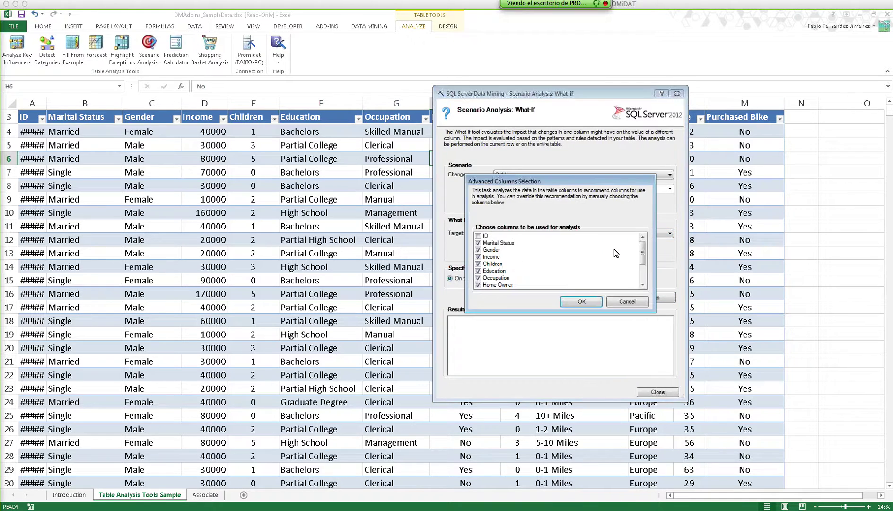
{"action": "scroll", "coordinate": [643, 256], "scroll_direction": "down", "scroll_amount": 2}
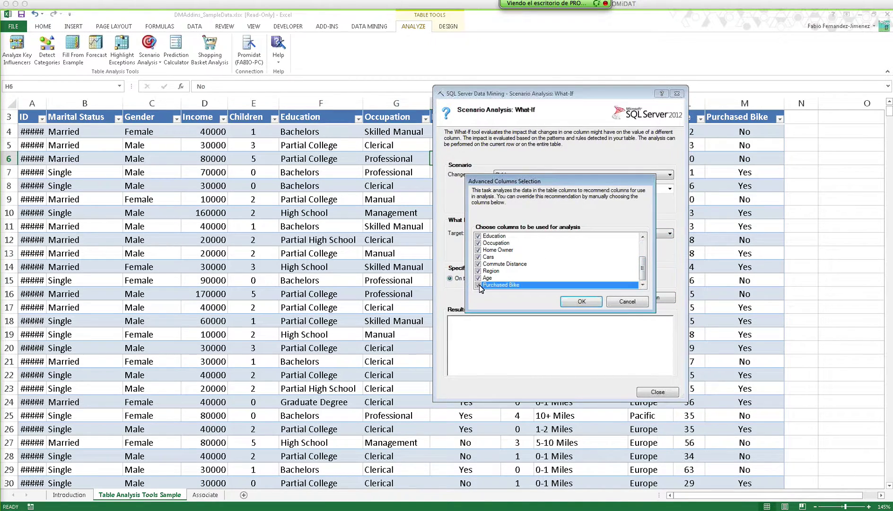
{"action": "left_click", "coordinate": [588, 303]}
{"action": "left_click", "coordinate": [574, 233]}
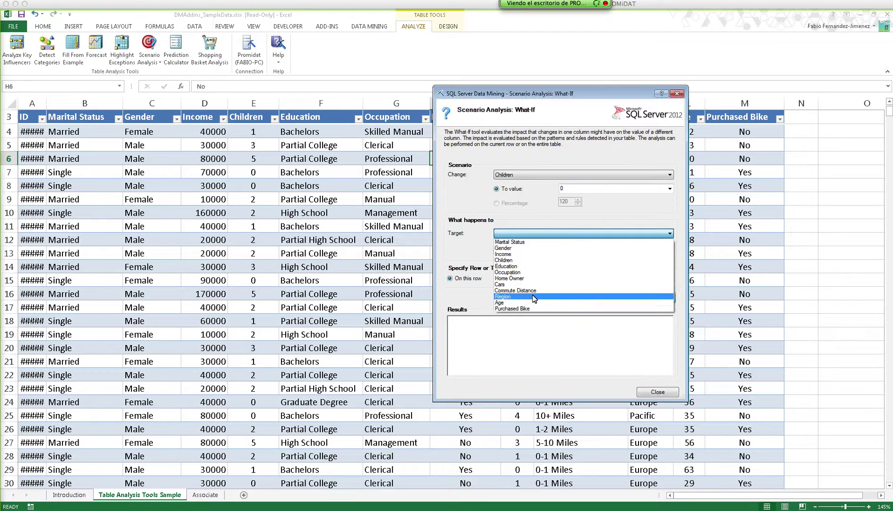
{"action": "left_click", "coordinate": [534, 309]}
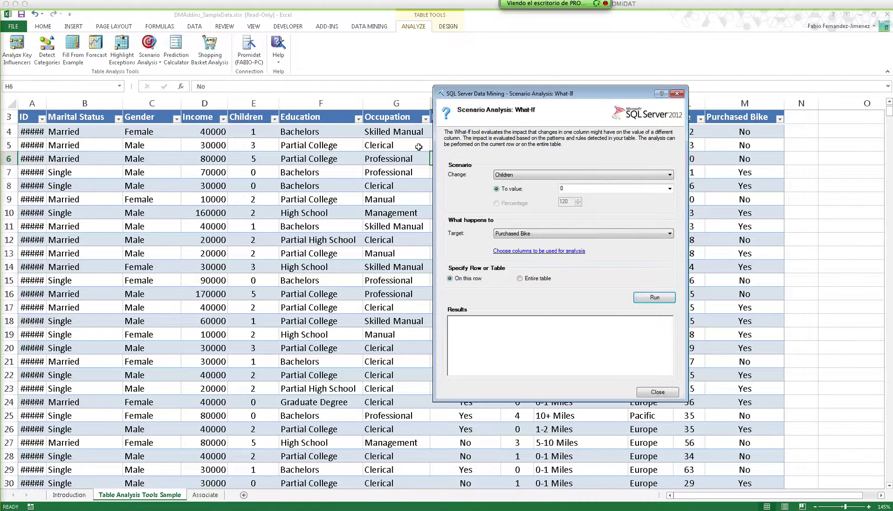
Move the What-If dialog off the data and select the Purchased Bike cell in row 15 as the record to analyze.
{"action": "left_click", "coordinate": [487, 138]}
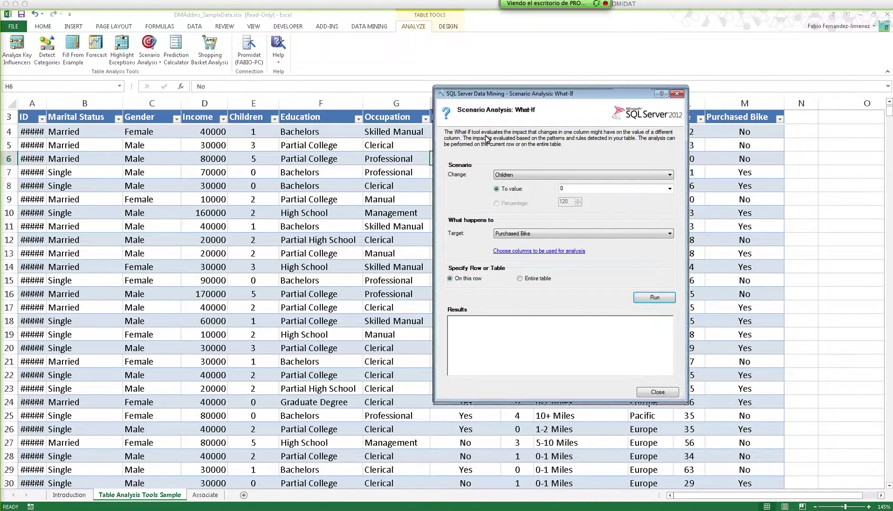
{"action": "left_click_drag", "start_coordinate": [483, 93], "coordinate": [464, 223]}
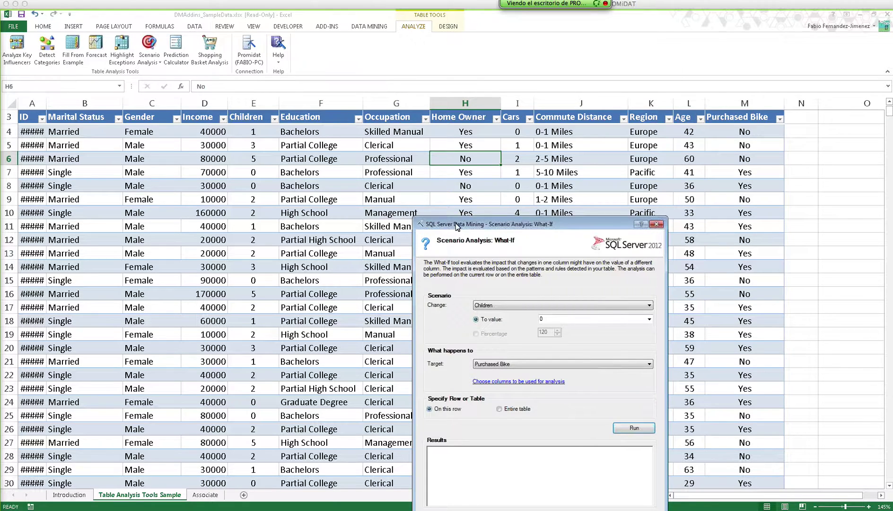
{"action": "left_click_drag", "start_coordinate": [457, 226], "coordinate": [476, 292]}
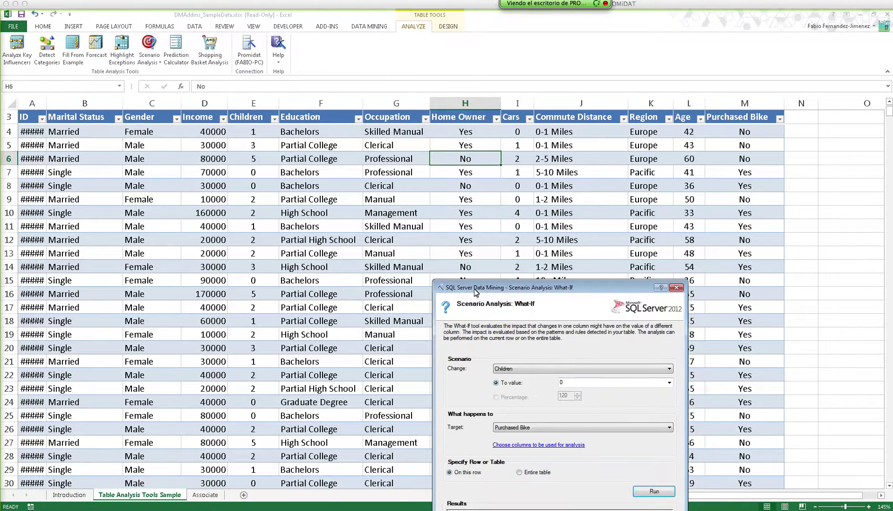
{"action": "left_click_drag", "start_coordinate": [472, 291], "coordinate": [480, 339]}
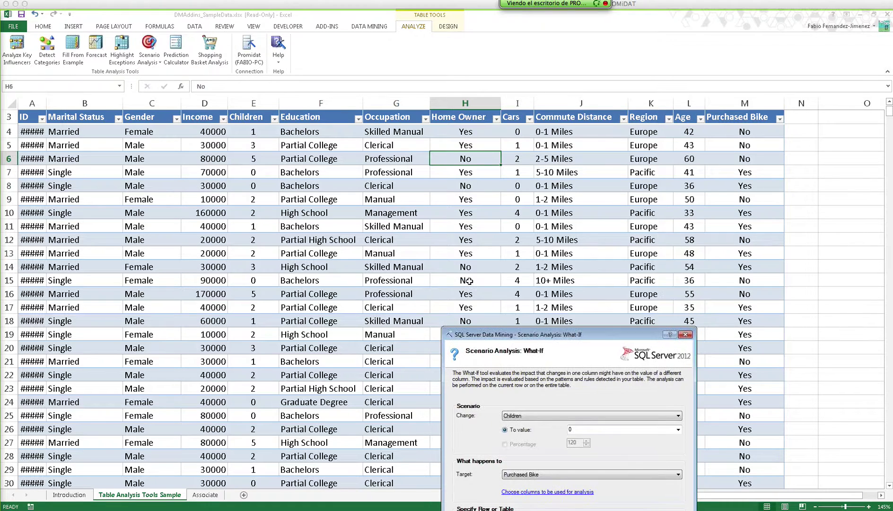
{"action": "left_click", "coordinate": [468, 281]}
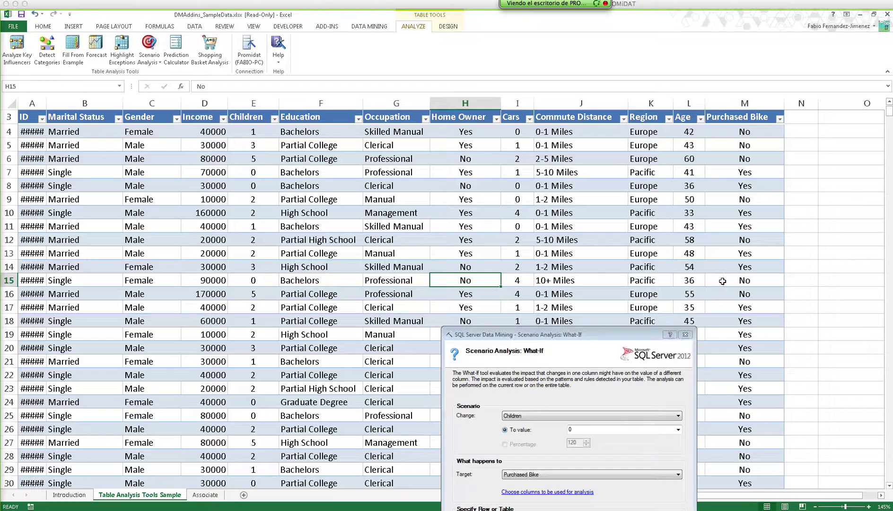
{"action": "left_click", "coordinate": [247, 279]}
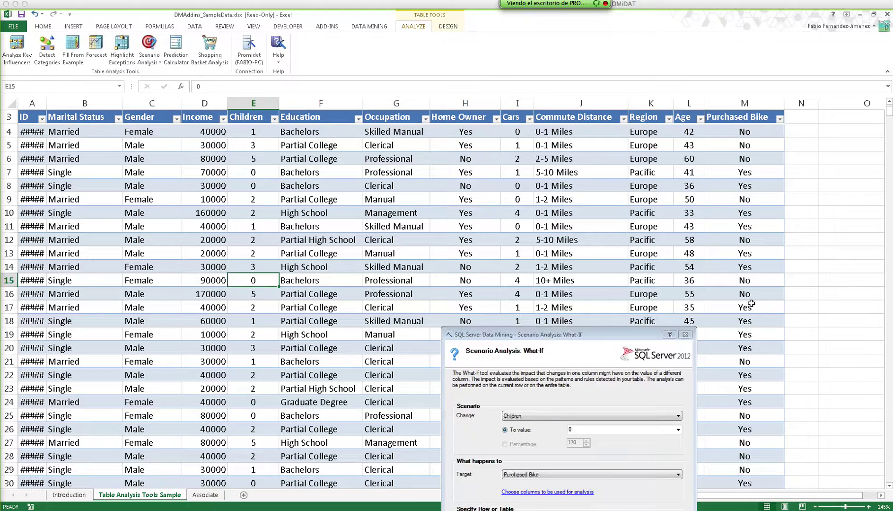
{"action": "left_click", "coordinate": [759, 279]}
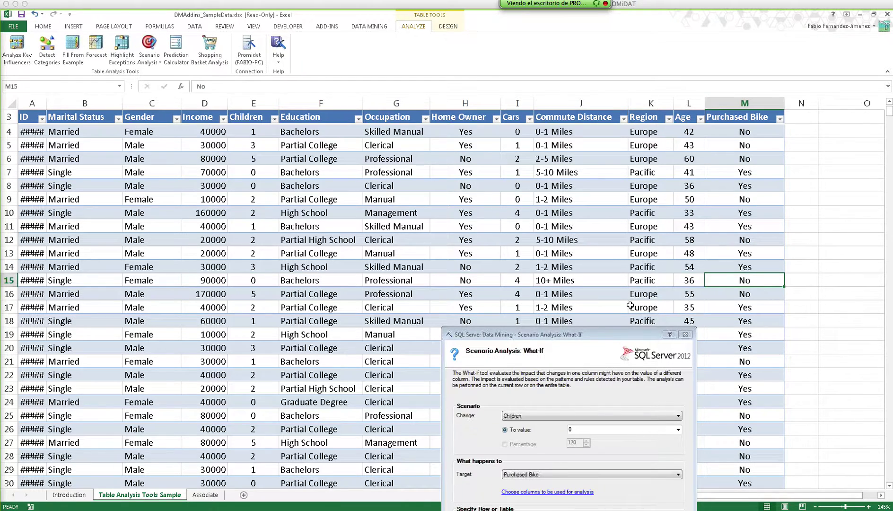
Set the new Children value to 3 and run the What-If analysis on the selected row.
{"action": "left_click_drag", "start_coordinate": [587, 335], "coordinate": [574, 150]}
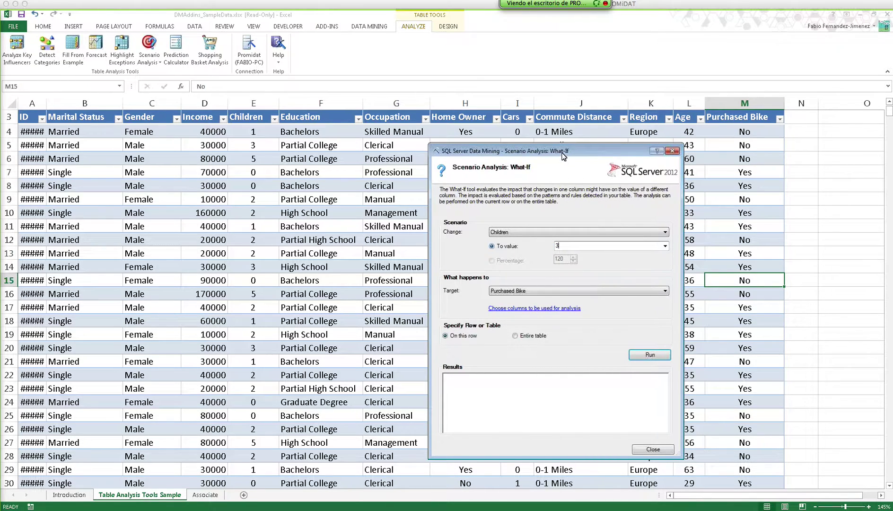
{"action": "left_click_drag", "start_coordinate": [563, 156], "coordinate": [564, 141]}
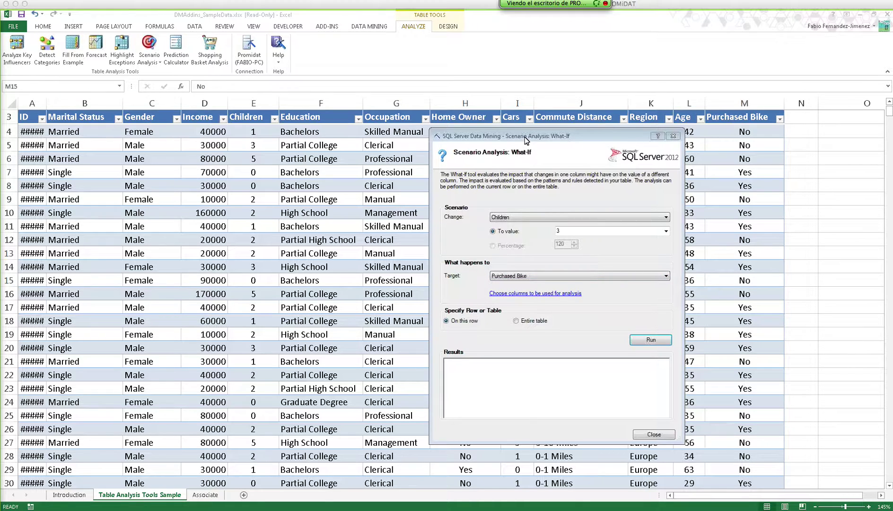
{"action": "left_click_drag", "start_coordinate": [526, 140], "coordinate": [526, 118]}
{"action": "left_click", "coordinate": [654, 319]}
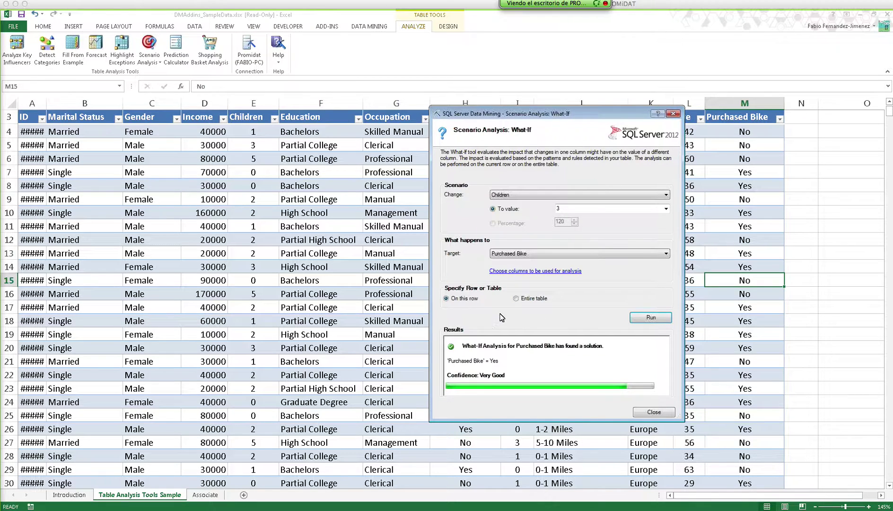
Run the same What-If scenario on the entire table.
{"action": "left_click", "coordinate": [536, 299]}
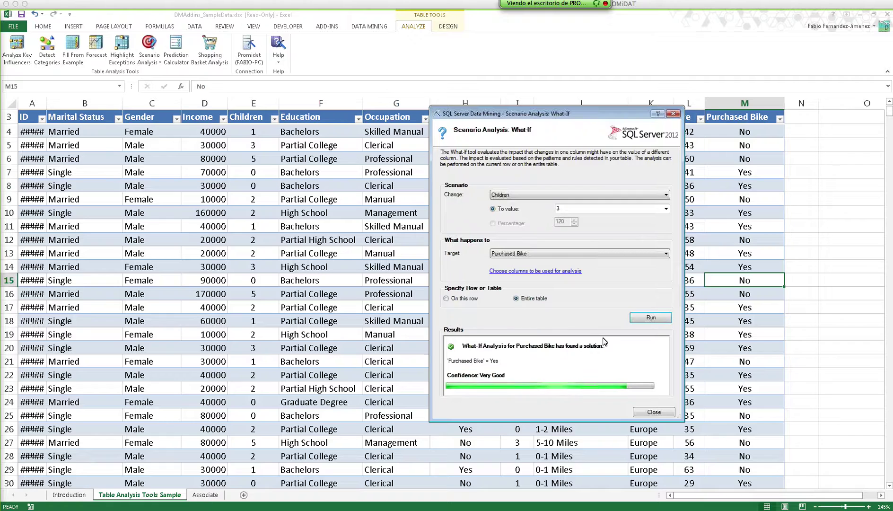
{"action": "left_click", "coordinate": [648, 318]}
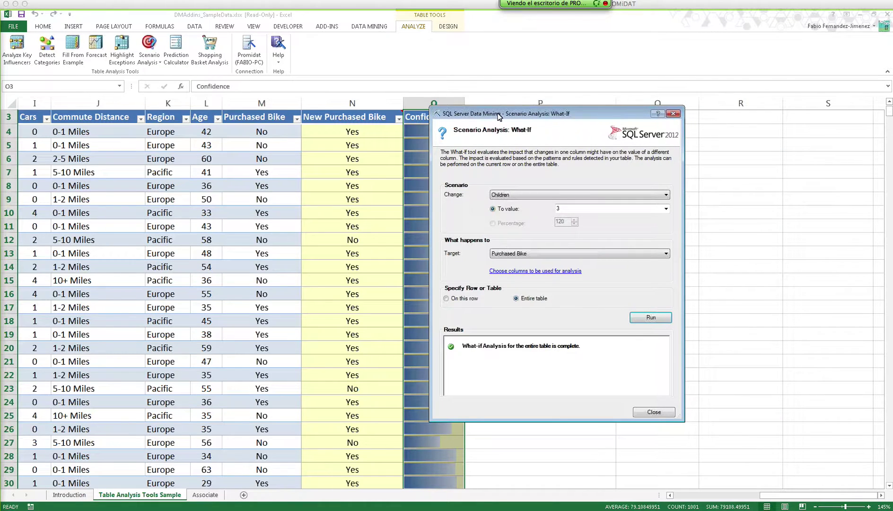
{"action": "left_click_drag", "start_coordinate": [499, 116], "coordinate": [565, 127]}
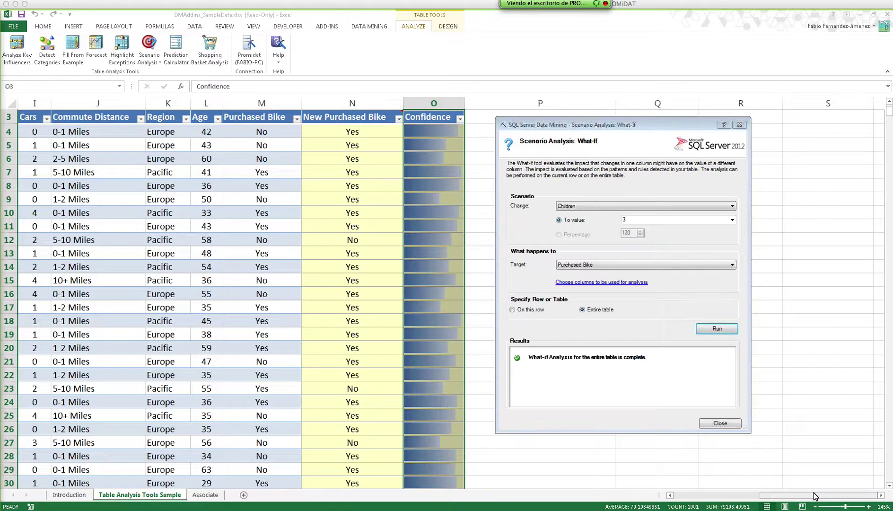
Close the What-If tool and compare the New Purchased Bike and Confidence columns with the original Purchased Bike values.
{"action": "left_click_drag", "start_coordinate": [814, 495], "coordinate": [803, 495]}
{"action": "left_click_drag", "start_coordinate": [804, 496], "coordinate": [736, 471]}
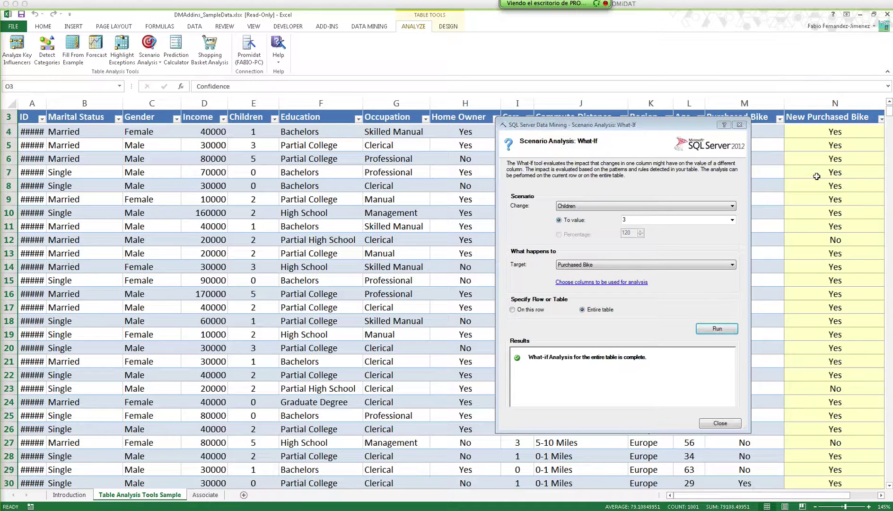
{"action": "scroll", "coordinate": [817, 176], "scroll_direction": "down", "scroll_amount": 1, "text": "ctrl"}
{"action": "scroll", "coordinate": [816, 177], "scroll_direction": "up", "scroll_amount": 1}
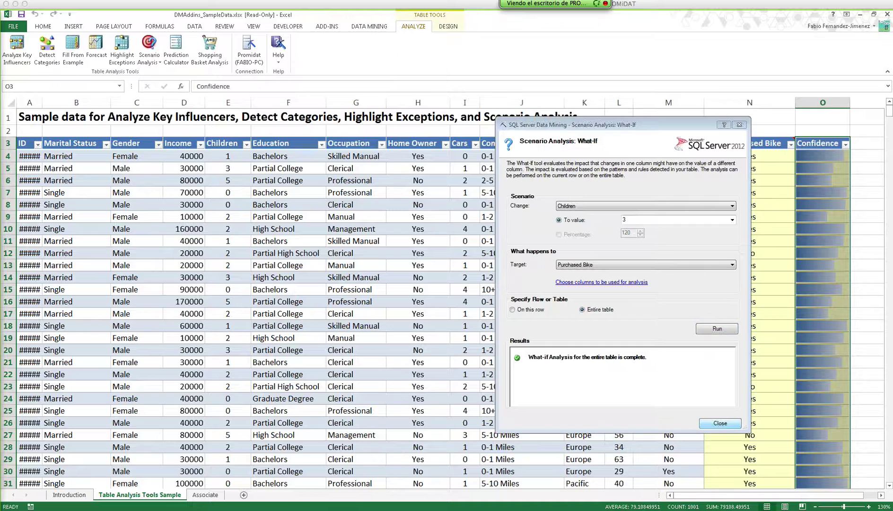
{"action": "left_click", "coordinate": [719, 423]}
{"action": "left_click", "coordinate": [741, 193]}
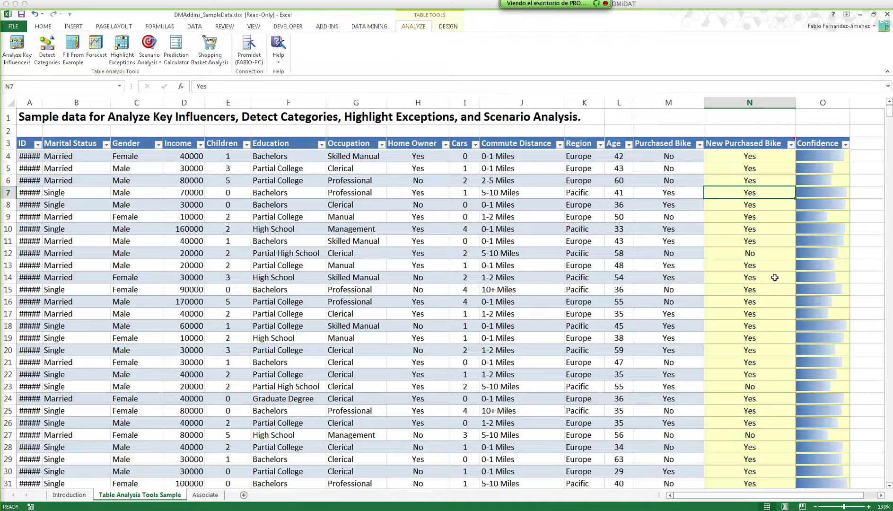
{"action": "left_click", "coordinate": [746, 225]}
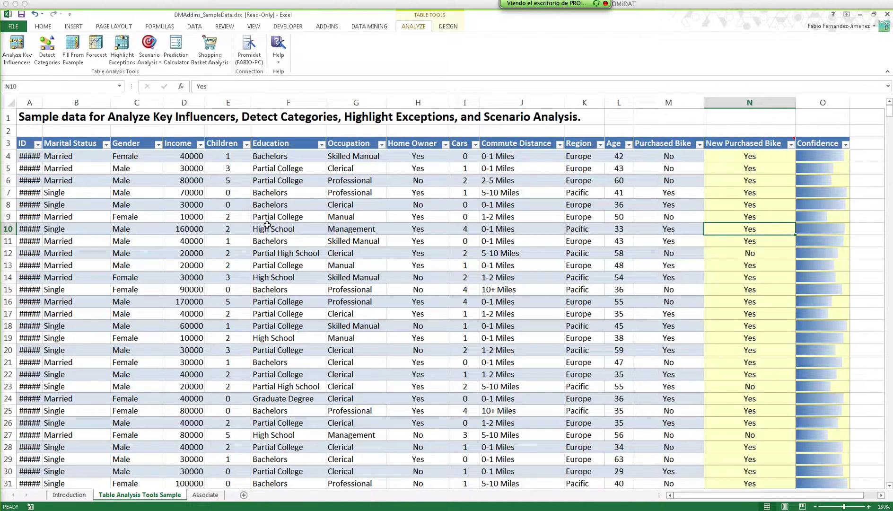
Compare the Purchased Bike and New Purchased Bike values, starting with rows 4 to 6 and continuing through the table.
{"action": "left_click", "coordinate": [9, 180]}
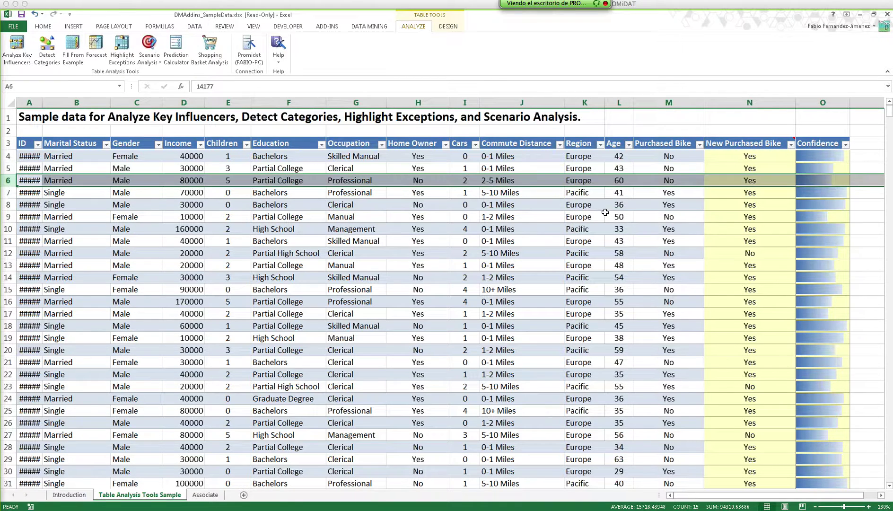
{"action": "left_click", "coordinate": [680, 181]}
{"action": "left_click_drag", "start_coordinate": [735, 180], "coordinate": [679, 157]}
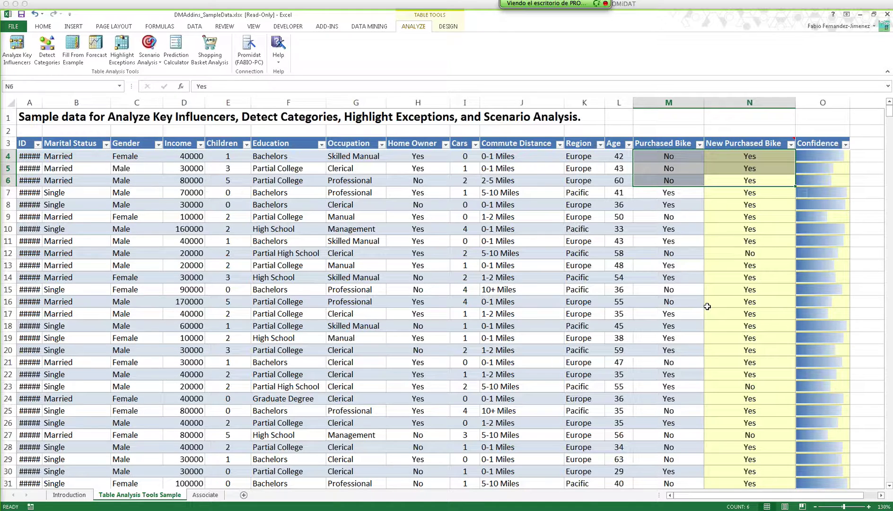
{"action": "scroll", "coordinate": [707, 306], "scroll_direction": "down", "scroll_amount": 6}
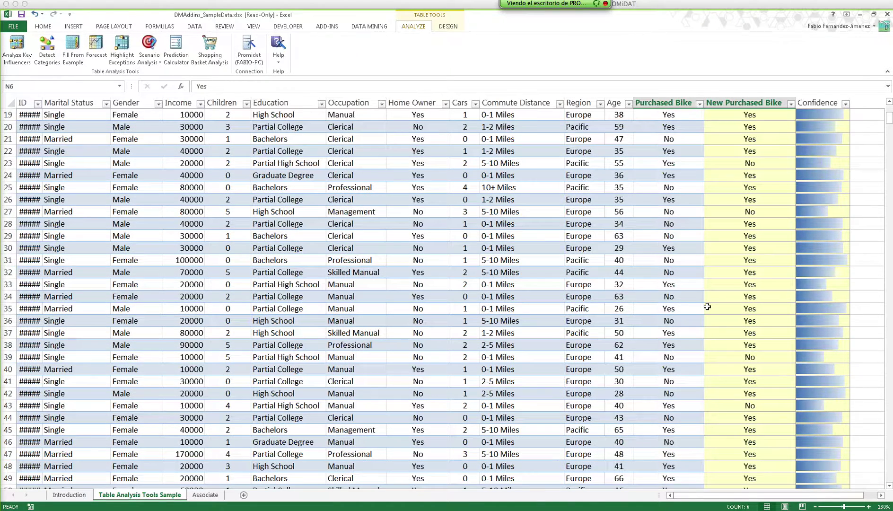
{"action": "scroll", "coordinate": [707, 306], "scroll_direction": "down", "scroll_amount": 9}
{"action": "scroll", "coordinate": [707, 307], "scroll_direction": "up", "scroll_amount": 15}
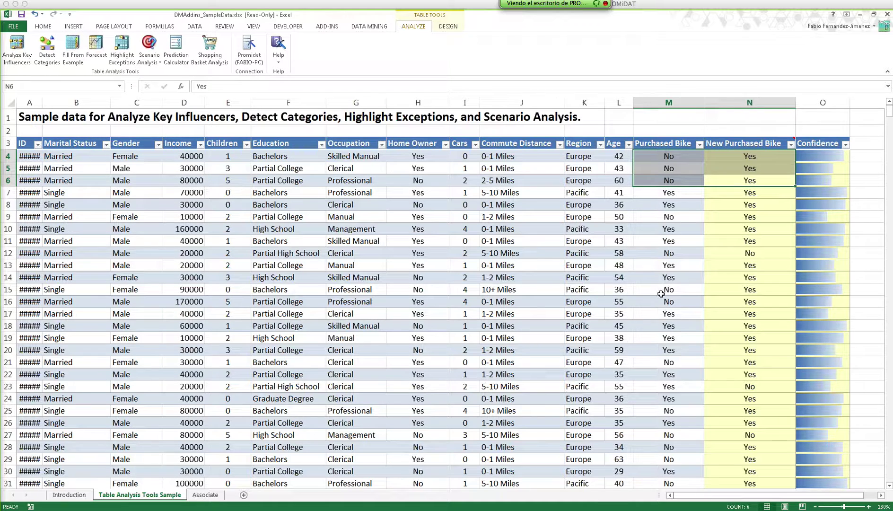
{"action": "left_click", "coordinate": [623, 184]}
{"action": "left_click", "coordinate": [660, 170]}
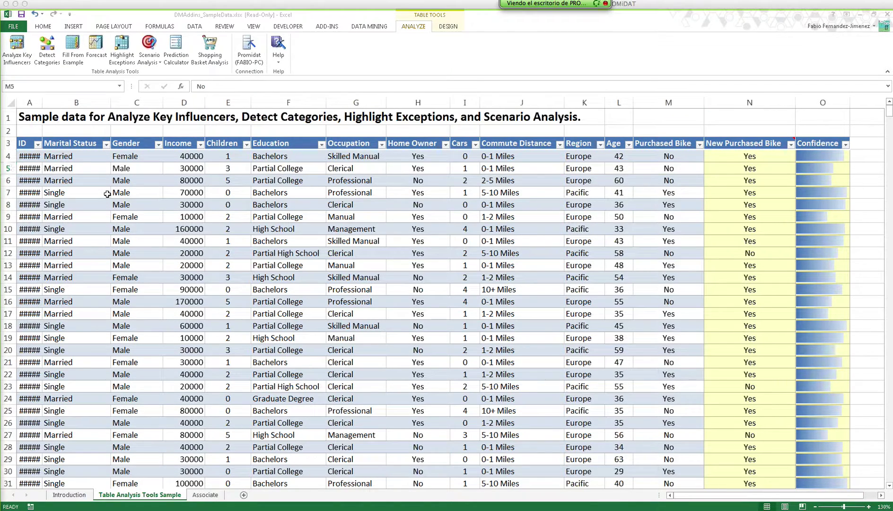
Switch to the presentation and advance through the What-If slides to the "Creación de Scorecards" slide.
{"action": "key", "text": "alt+Tab"}
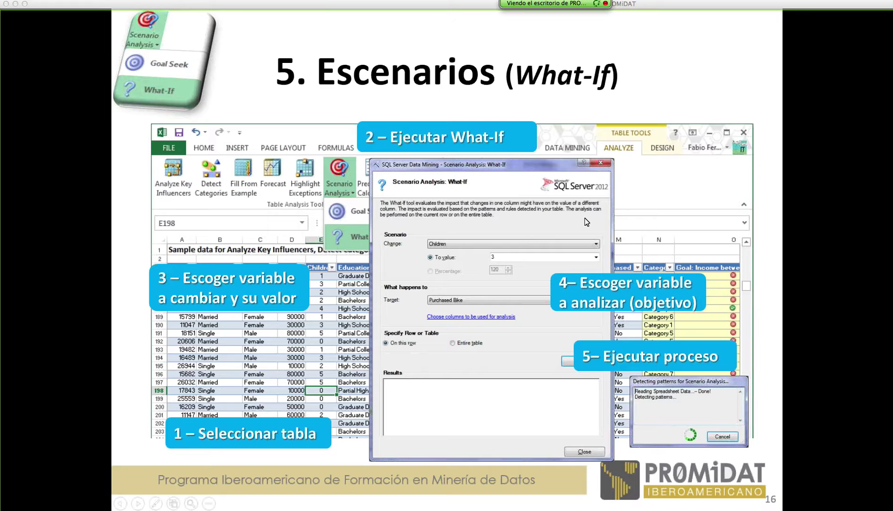
{"action": "key", "text": "Right"}
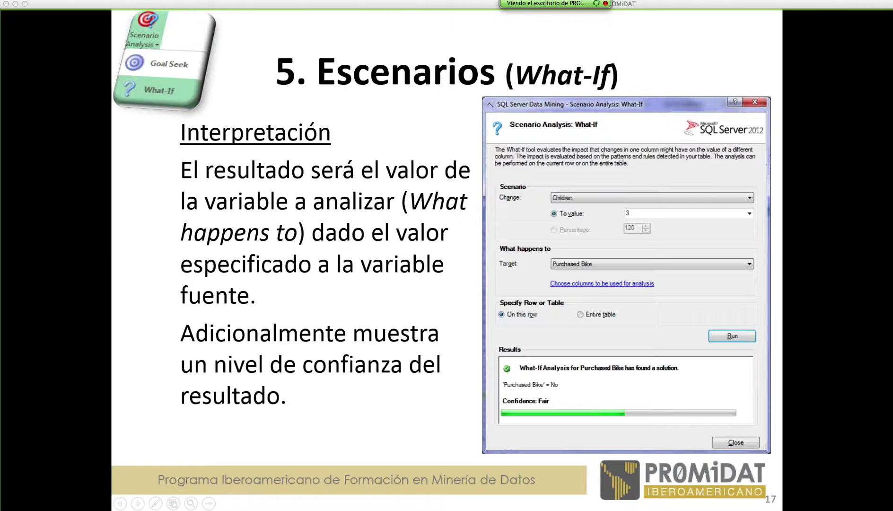
{"action": "key", "text": "Right"}
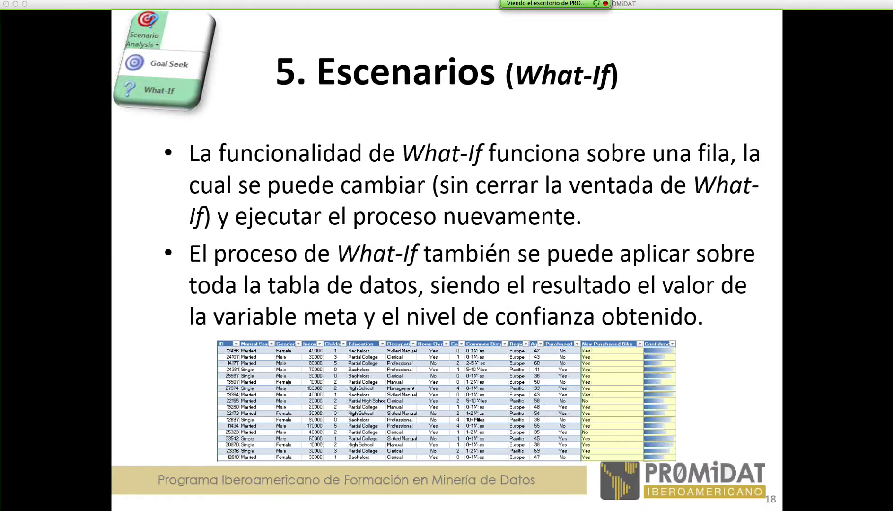
{"action": "key", "text": "Right"}
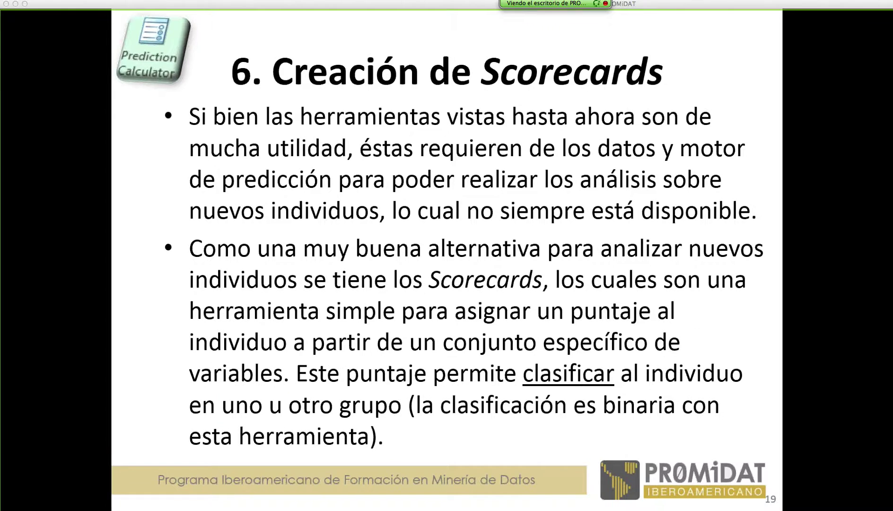
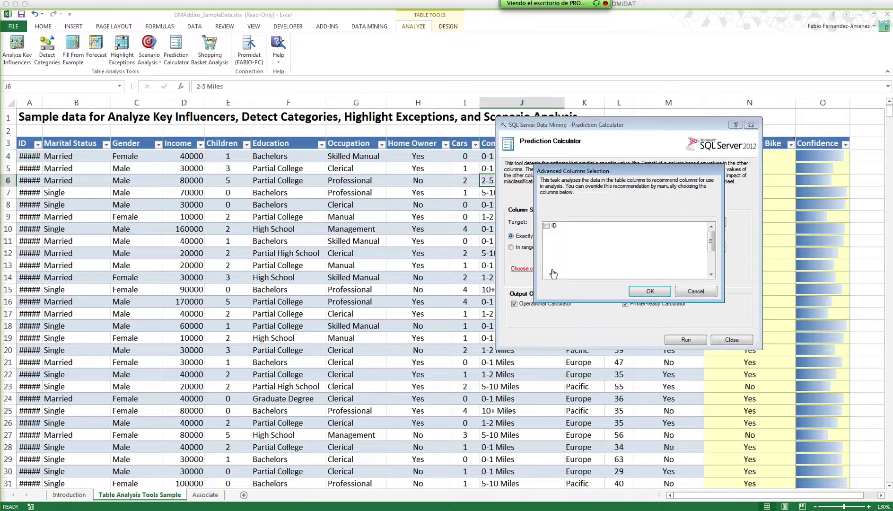
Exclude the New Purchased Bike and Confidence columns from the Prediction Calculator analysis.
{"action": "left_click_drag", "start_coordinate": [715, 239], "coordinate": [713, 265]}
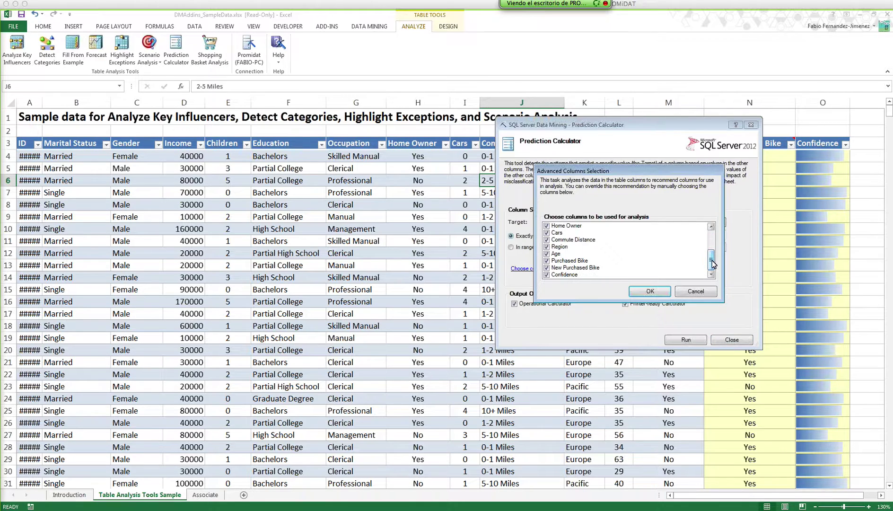
{"action": "left_click", "coordinate": [547, 268]}
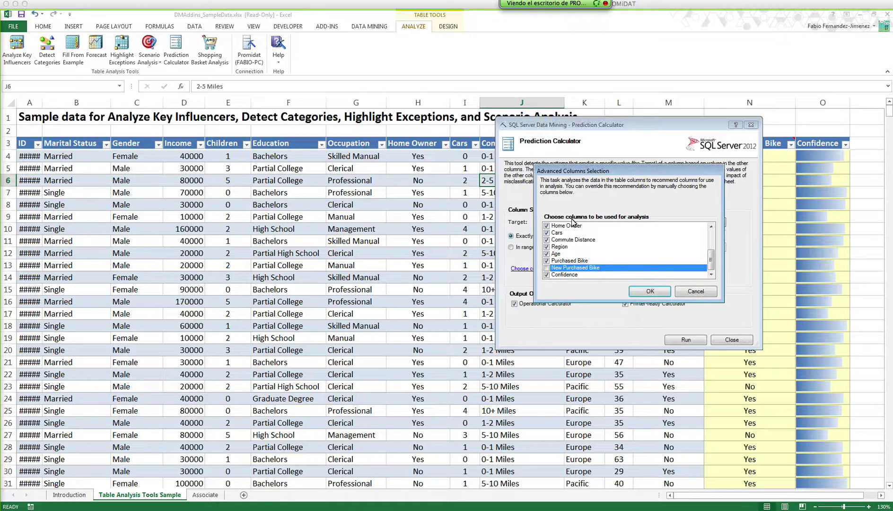
{"action": "left_click", "coordinate": [547, 274]}
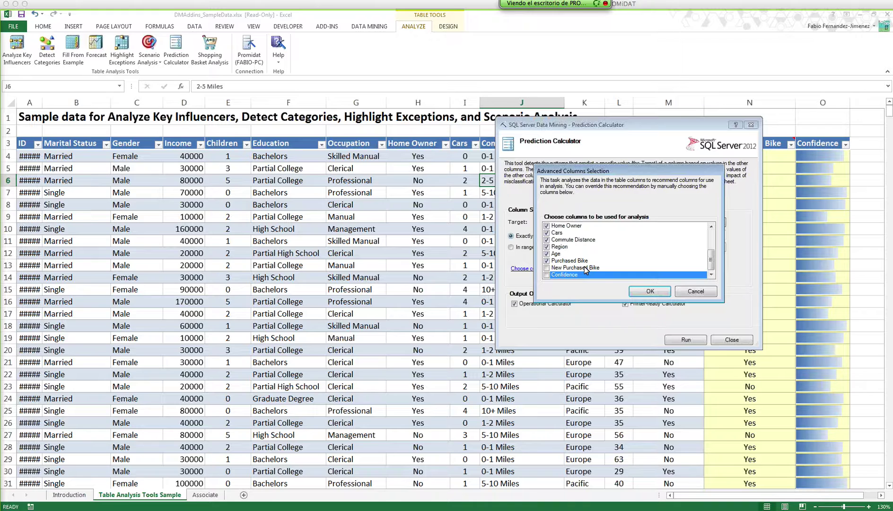
{"action": "left_click", "coordinate": [649, 291]}
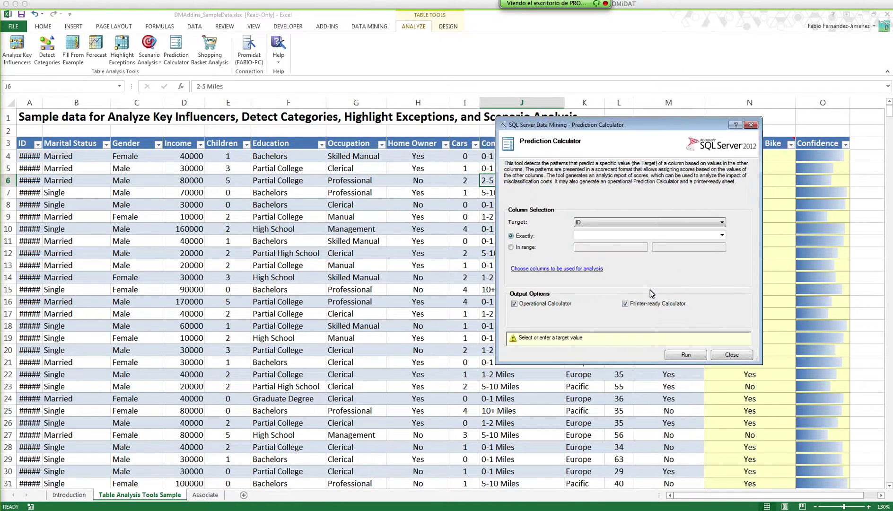
Set the Prediction Calculator target to Purchased Bike with the exact value Yes.
{"action": "left_click", "coordinate": [642, 224]}
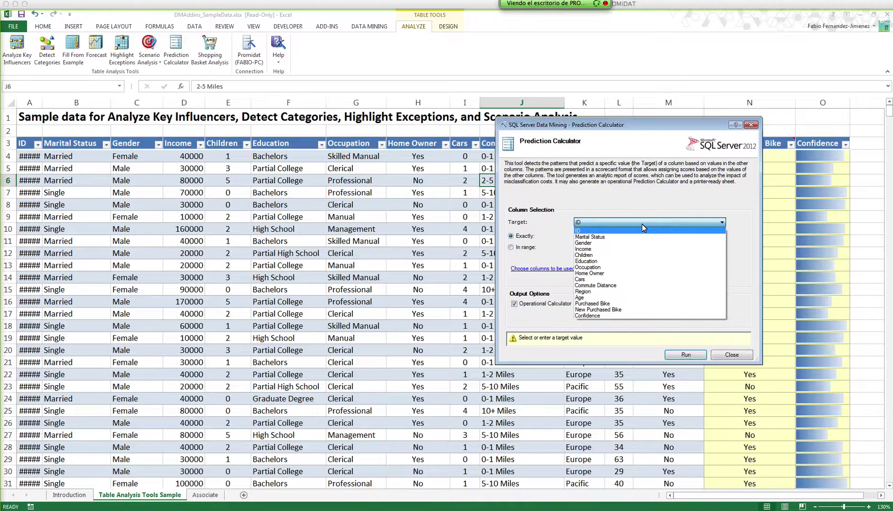
{"action": "left_click", "coordinate": [648, 303]}
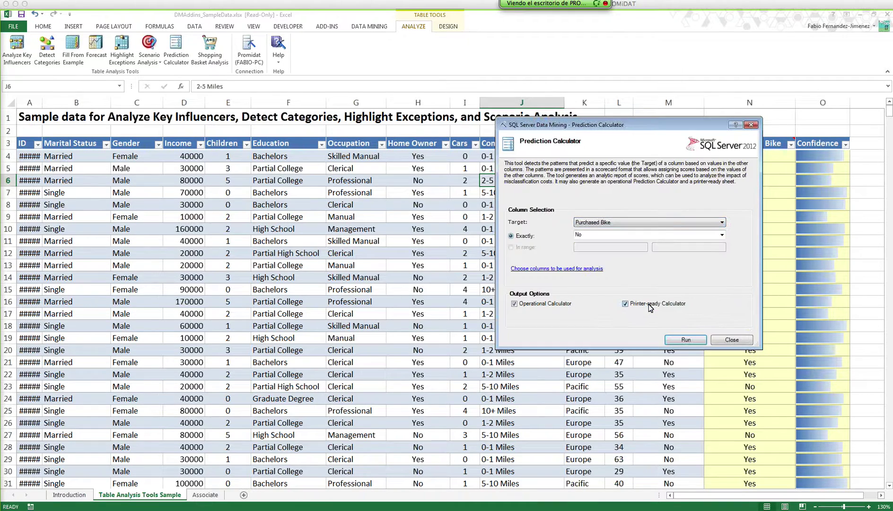
{"action": "left_click", "coordinate": [724, 237]}
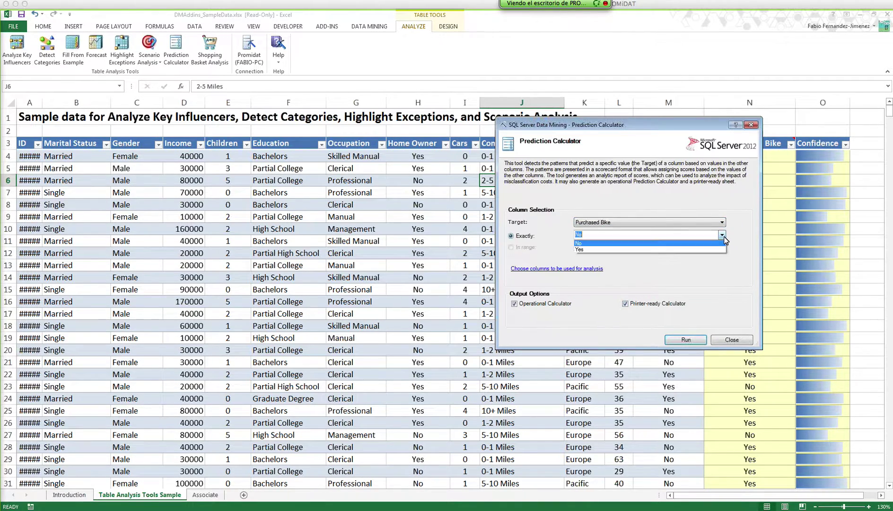
{"action": "left_click", "coordinate": [594, 251]}
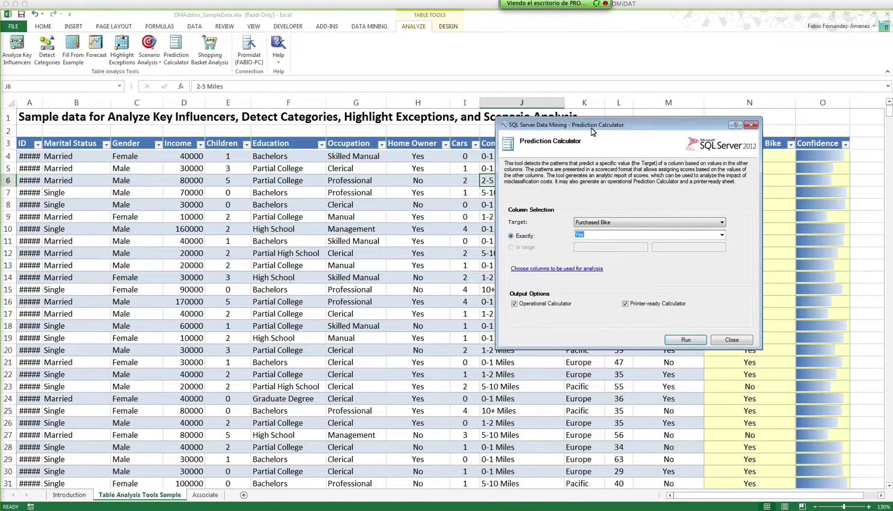
Reposition the Prediction Calculator dialog and run it to generate the report and both calculator sheets.
{"action": "left_click_drag", "start_coordinate": [593, 126], "coordinate": [570, 125]}
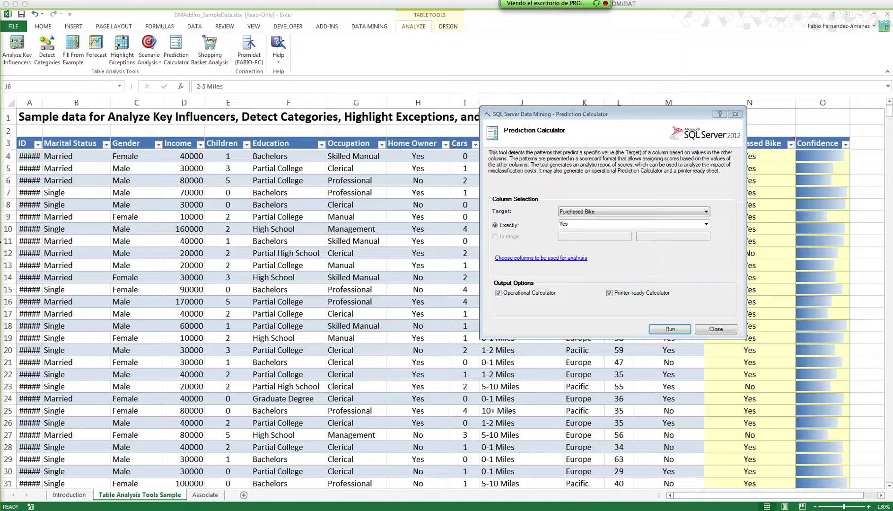
{"action": "left_click", "coordinate": [555, 113]}
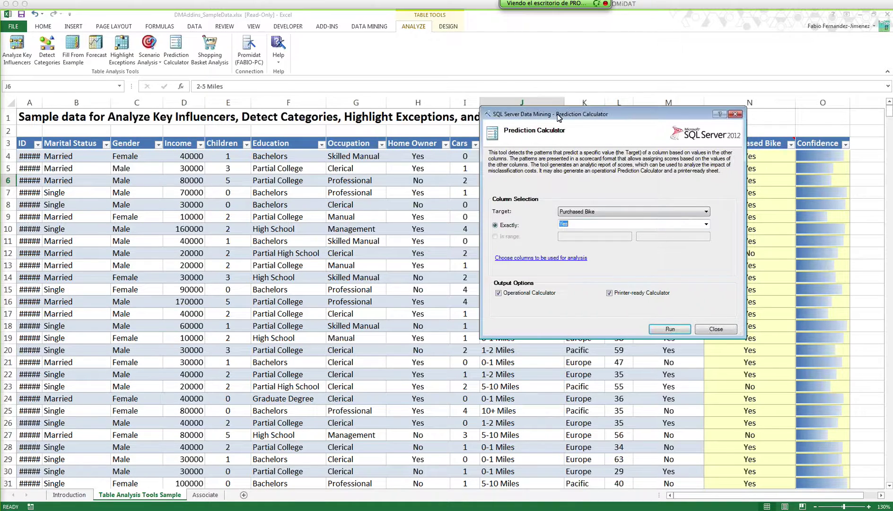
{"action": "left_click", "coordinate": [665, 331]}
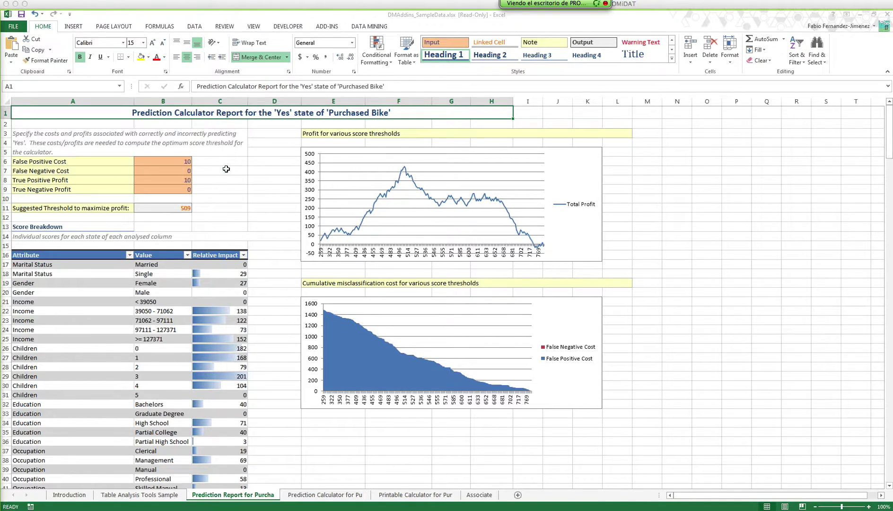
Enlarge the prediction report to 145% and examine the suggested threshold to maximize profit.
{"action": "left_click", "coordinate": [255, 210]}
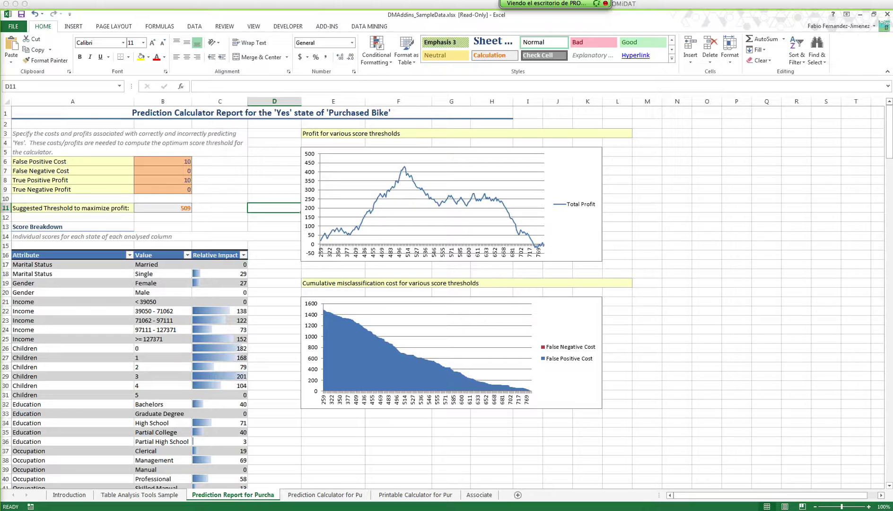
{"action": "scroll", "coordinate": [445, 293], "scroll_direction": "up", "scroll_amount": 5}
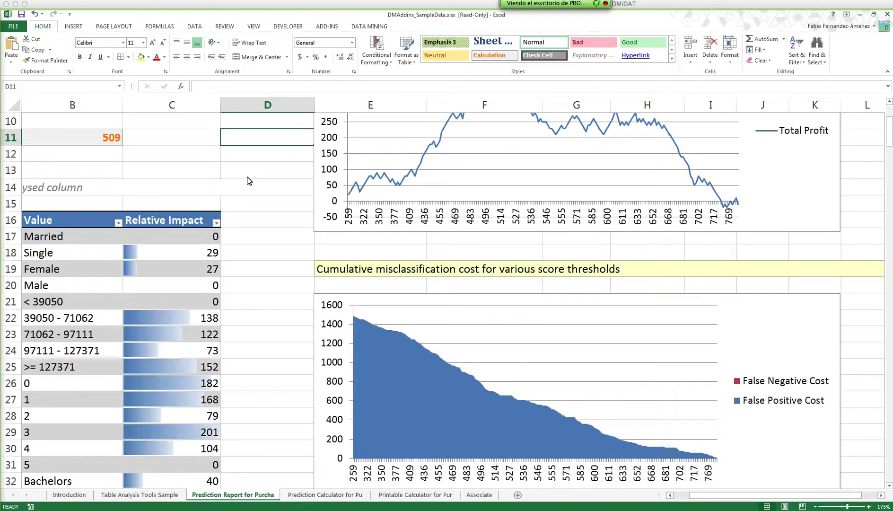
{"action": "scroll", "coordinate": [249, 181], "scroll_direction": "down", "scroll_amount": 1}
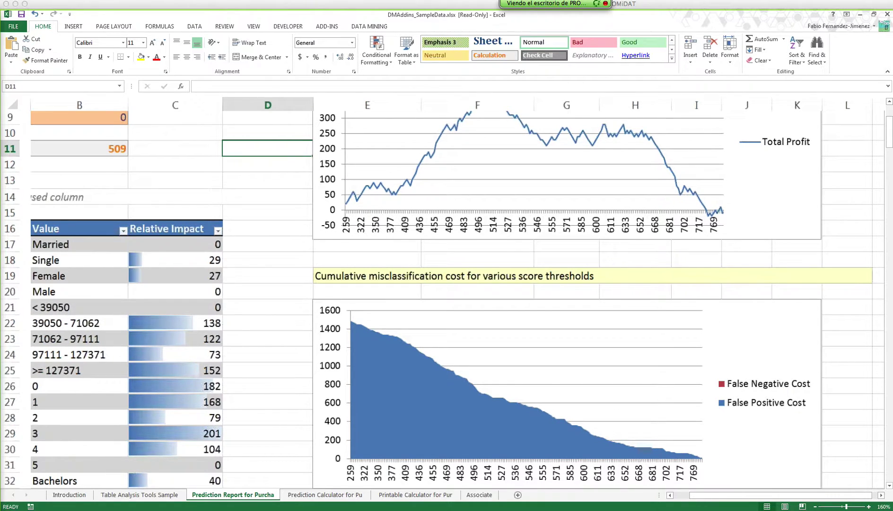
{"action": "scroll", "coordinate": [249, 181], "scroll_direction": "down", "scroll_amount": 1}
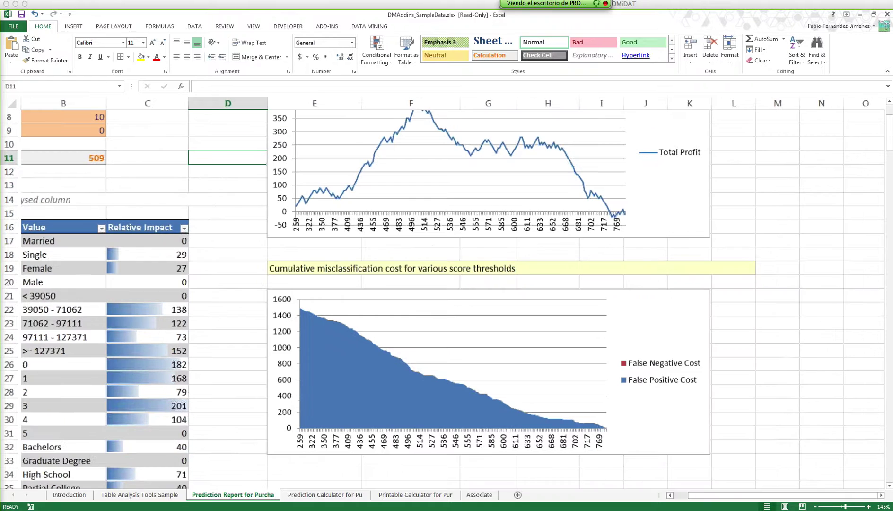
{"action": "left_click", "coordinate": [247, 259]}
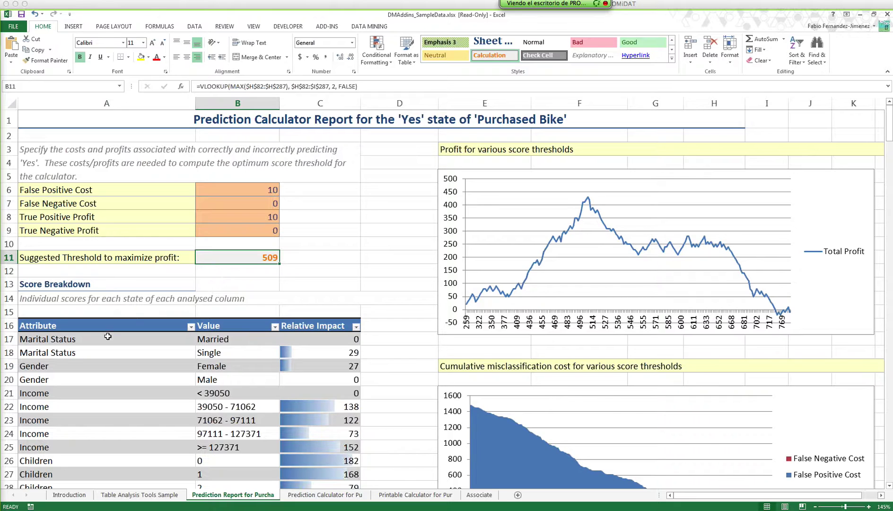
Examine the Score Breakdown table's attributes, values and relative impacts, from Marital Status down to Commute Distance.
{"action": "left_click", "coordinate": [67, 326]}
{"action": "left_click_drag", "start_coordinate": [67, 326], "coordinate": [326, 461]}
{"action": "left_click", "coordinate": [247, 375]}
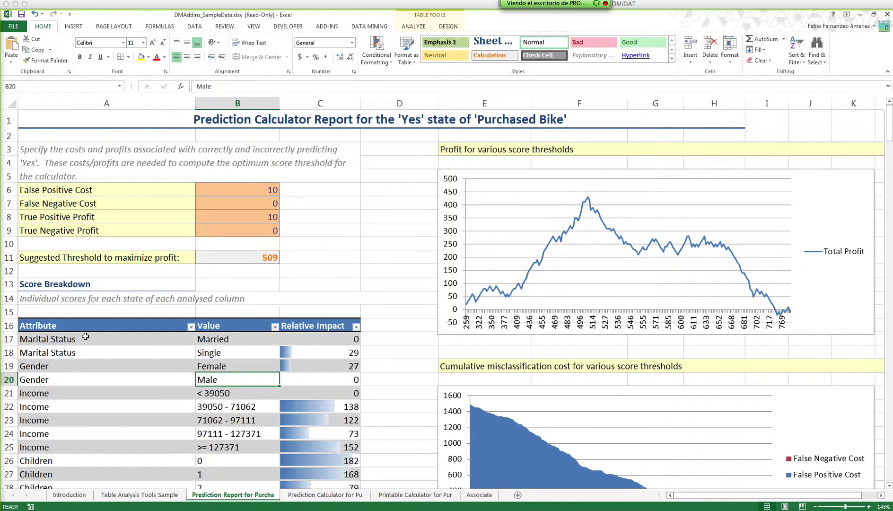
{"action": "scroll", "coordinate": [68, 176], "scroll_direction": "down", "scroll_amount": 1}
{"action": "scroll", "coordinate": [68, 177], "scroll_direction": "down", "scroll_amount": 3}
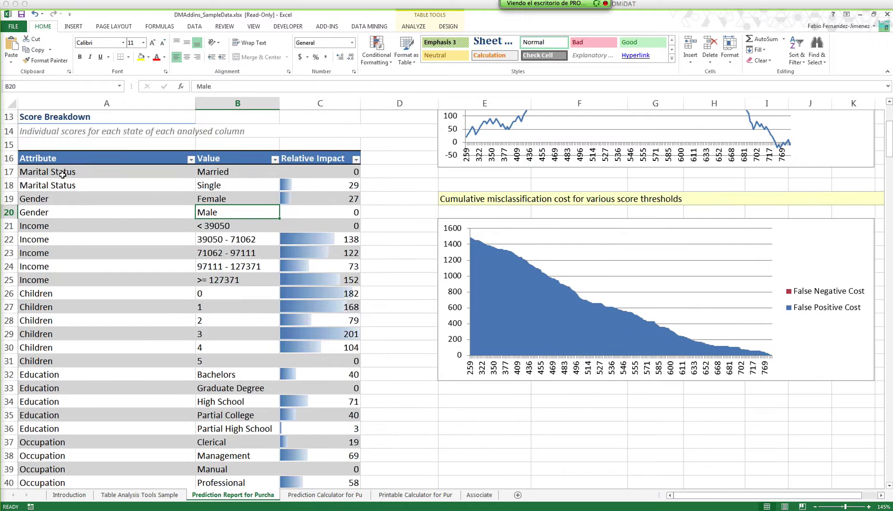
{"action": "left_click", "coordinate": [63, 202]}
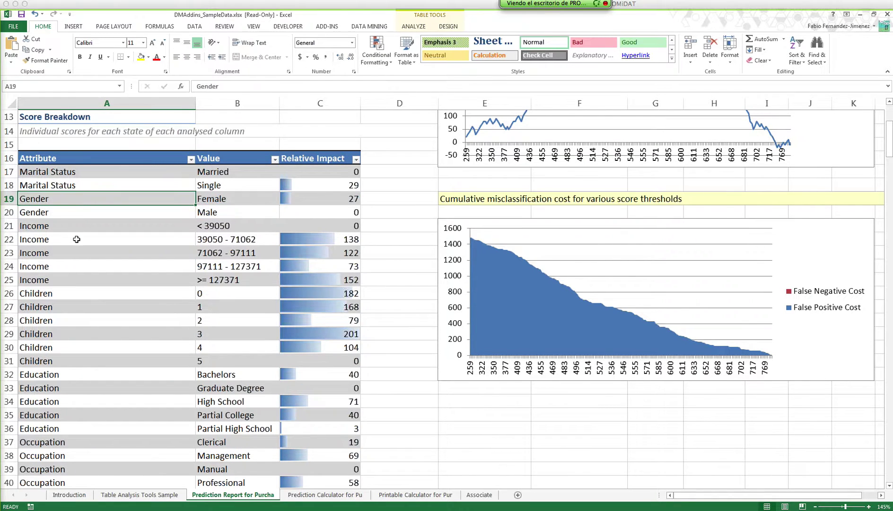
{"action": "left_click", "coordinate": [76, 240]}
{"action": "left_click", "coordinate": [81, 310]}
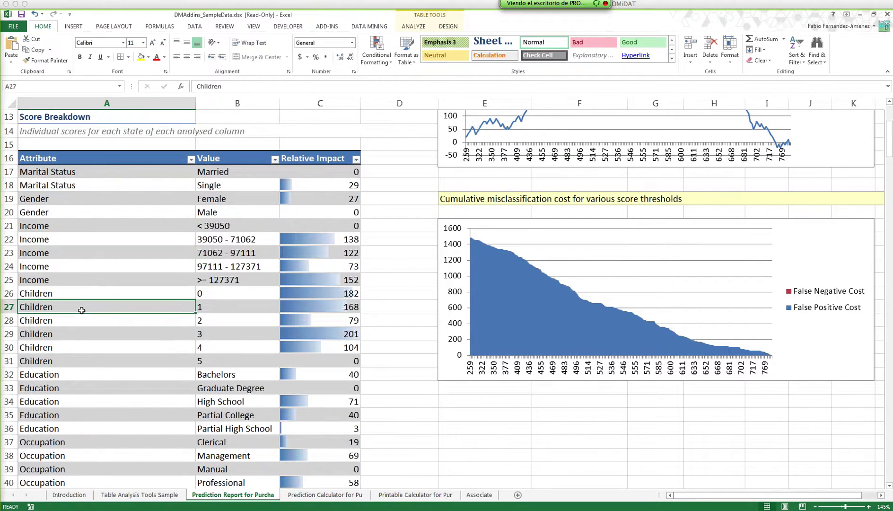
{"action": "scroll", "coordinate": [82, 310], "scroll_direction": "down", "scroll_amount": 3}
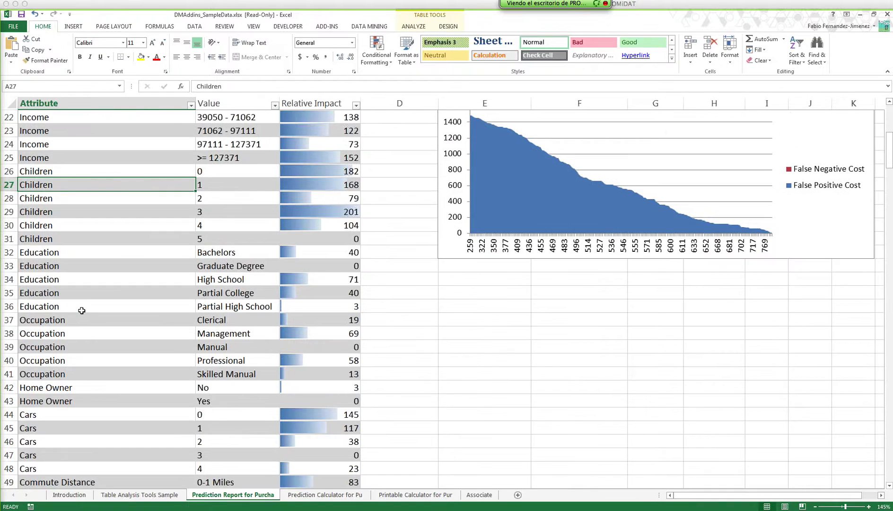
{"action": "scroll", "coordinate": [81, 310], "scroll_direction": "up", "scroll_amount": 3}
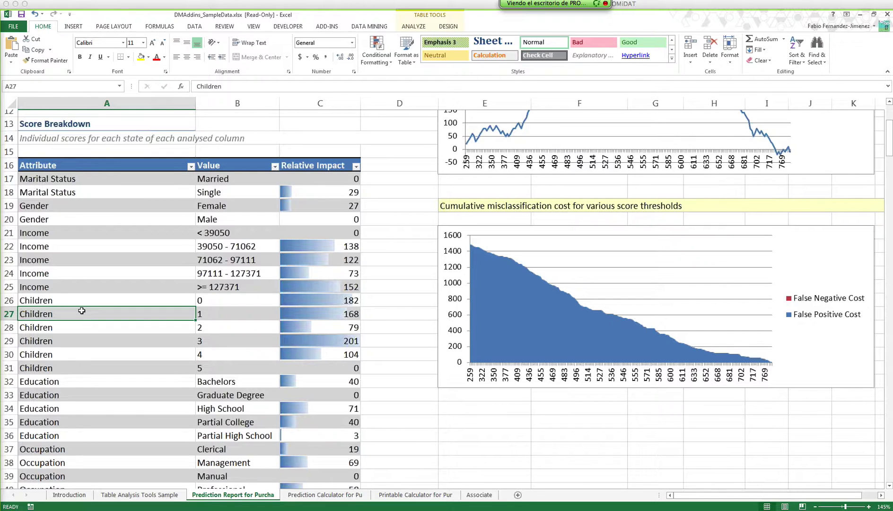
{"action": "scroll", "coordinate": [81, 310], "scroll_direction": "up", "scroll_amount": 3}
Select both Marital Status rows of the Score Breakdown, A17:C18, to compare the relative impact of Married and Single.
{"action": "left_click", "coordinate": [237, 307]}
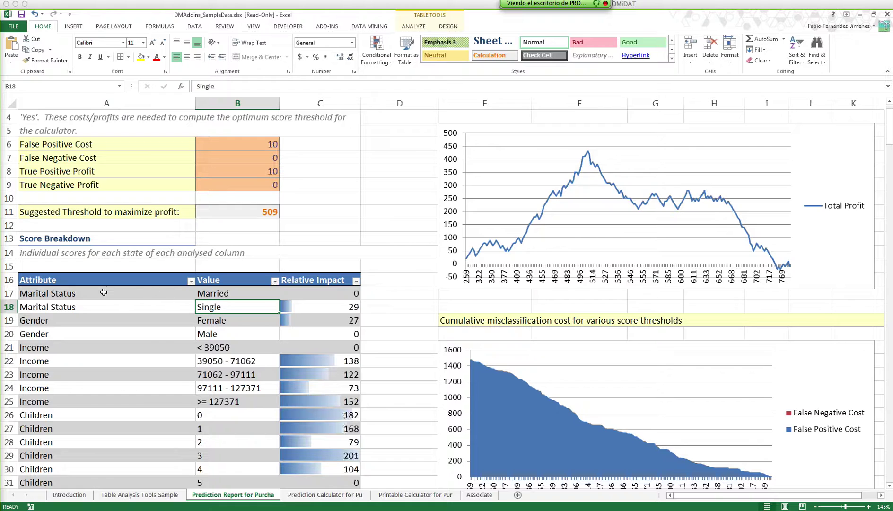
{"action": "left_click", "coordinate": [188, 298]}
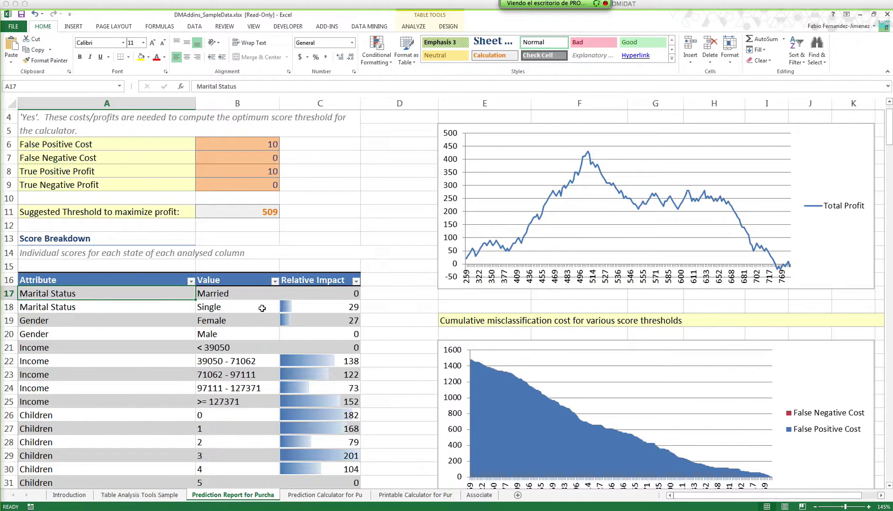
{"action": "left_click", "coordinate": [280, 308], "text": "shift"}
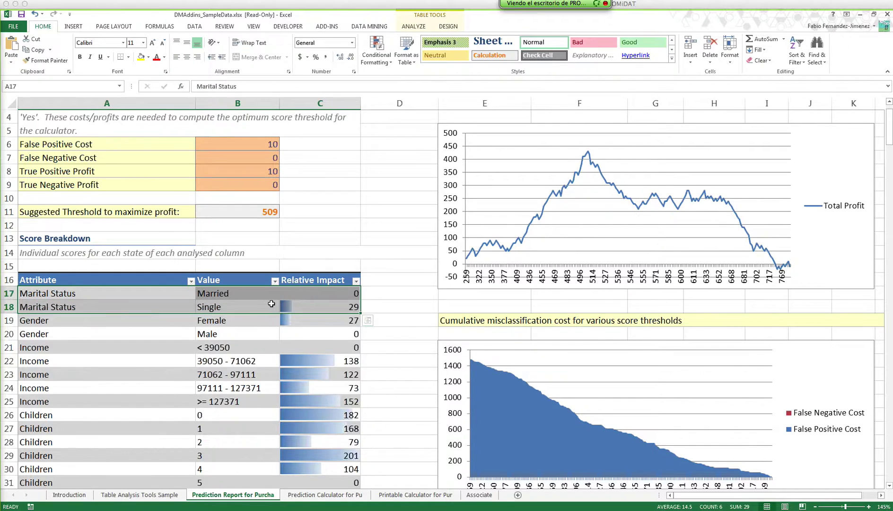
Compare the relative impact cells of Married and Single, finishing with both Marital Status rows A17:C18 selected.
{"action": "left_click", "coordinate": [311, 308]}
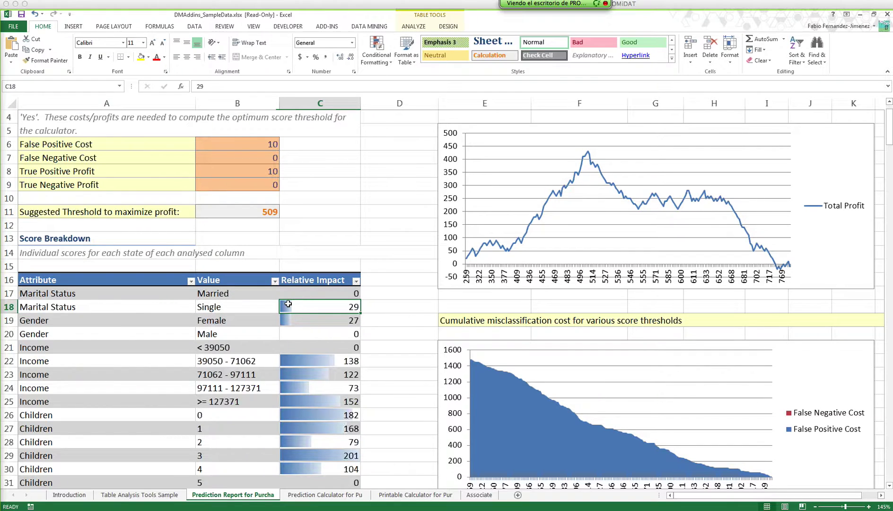
{"action": "left_click", "coordinate": [319, 292]}
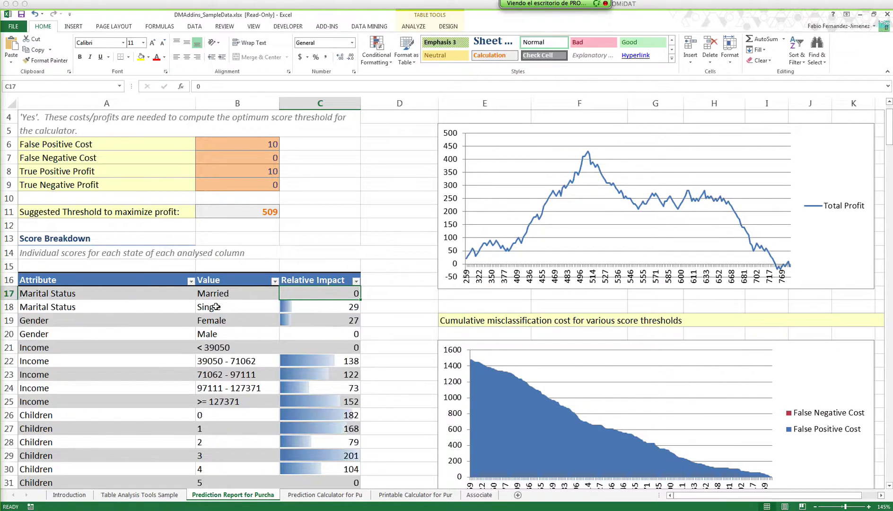
{"action": "left_click", "coordinate": [73, 293]}
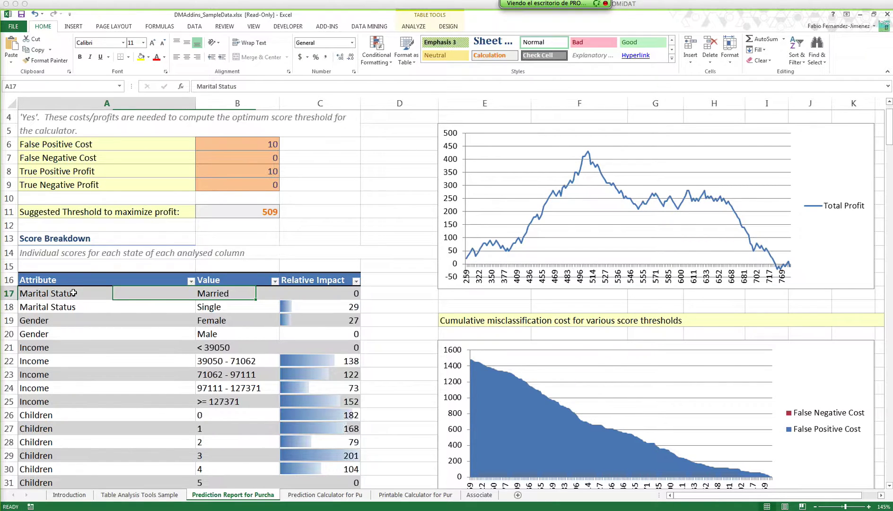
{"action": "left_click_drag", "start_coordinate": [74, 293], "coordinate": [302, 307]}
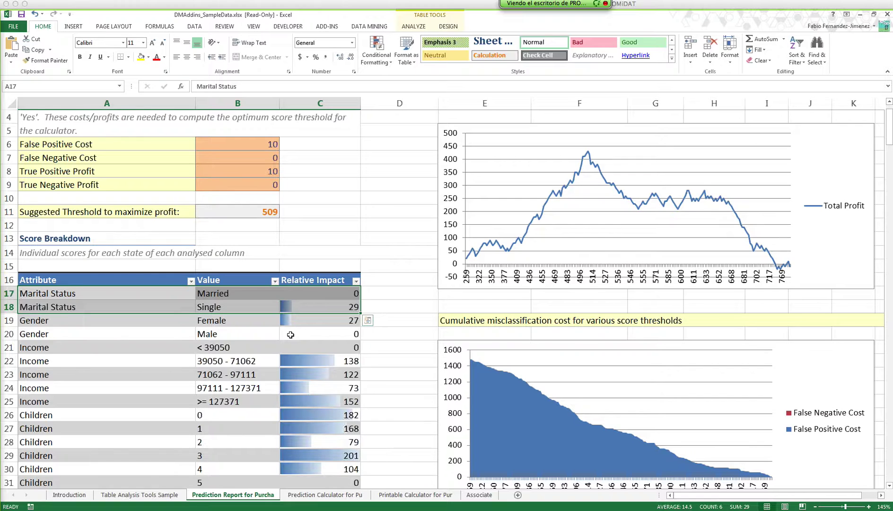
Examine the suggested threshold against the Total Profit chart, along with the False Positive Cost and True Positive Profit rows.
{"action": "left_click", "coordinate": [308, 207]}
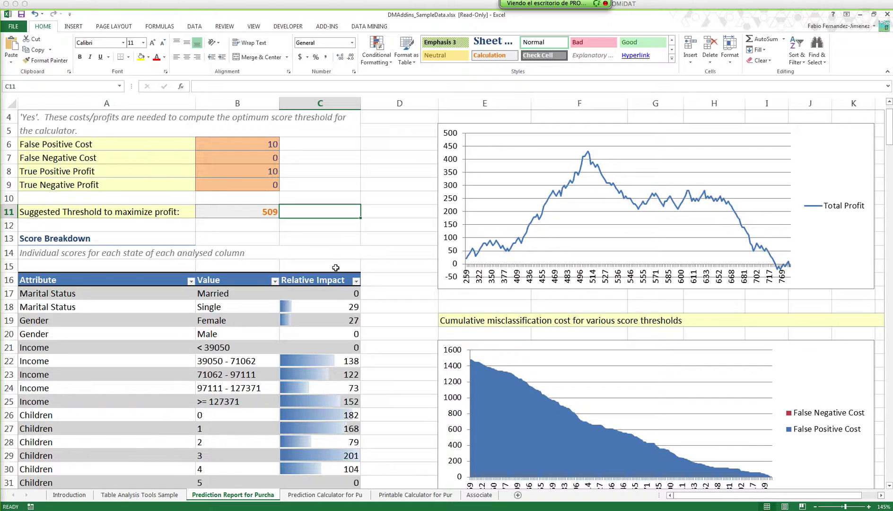
{"action": "left_click", "coordinate": [464, 187]}
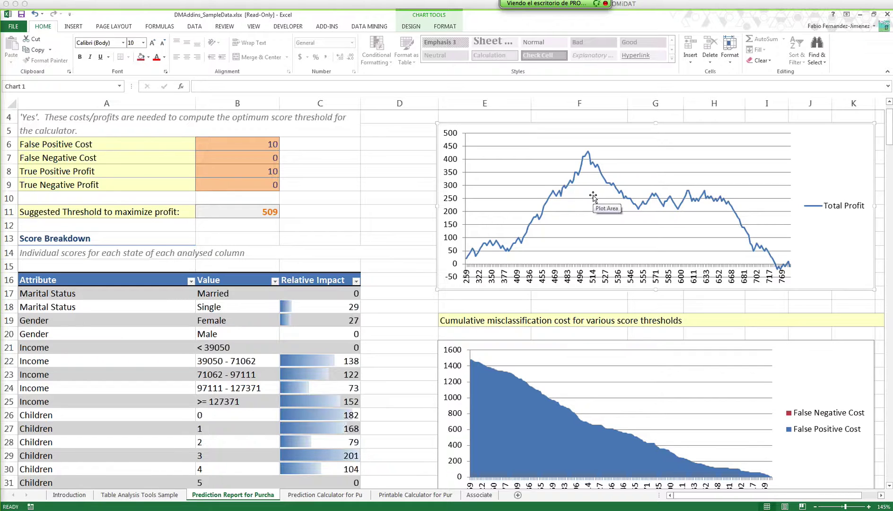
{"action": "left_click_drag", "start_coordinate": [144, 141], "coordinate": [228, 143]}
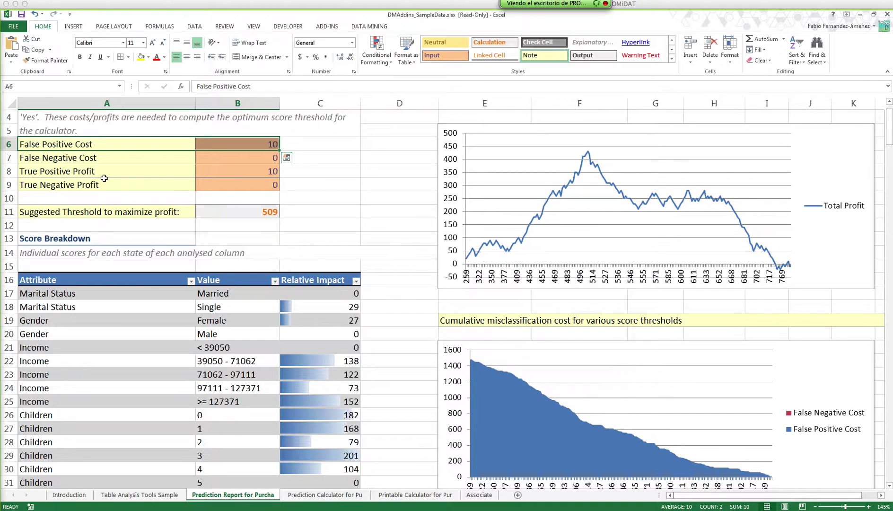
{"action": "left_click_drag", "start_coordinate": [80, 172], "coordinate": [238, 166]}
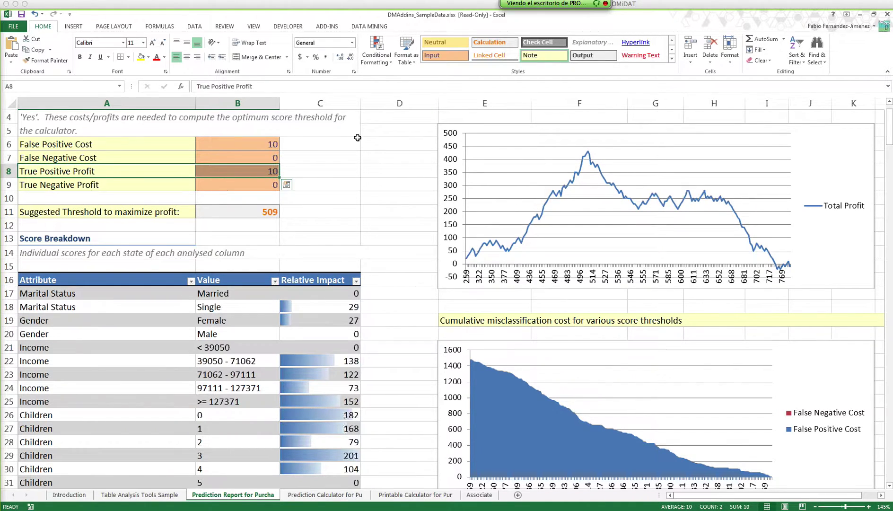
Compare the False Positive Cost in B6 with the True Positive Profit in B8.
{"action": "left_click", "coordinate": [299, 135]}
{"action": "left_click", "coordinate": [259, 143]}
{"action": "left_click", "coordinate": [255, 173]}
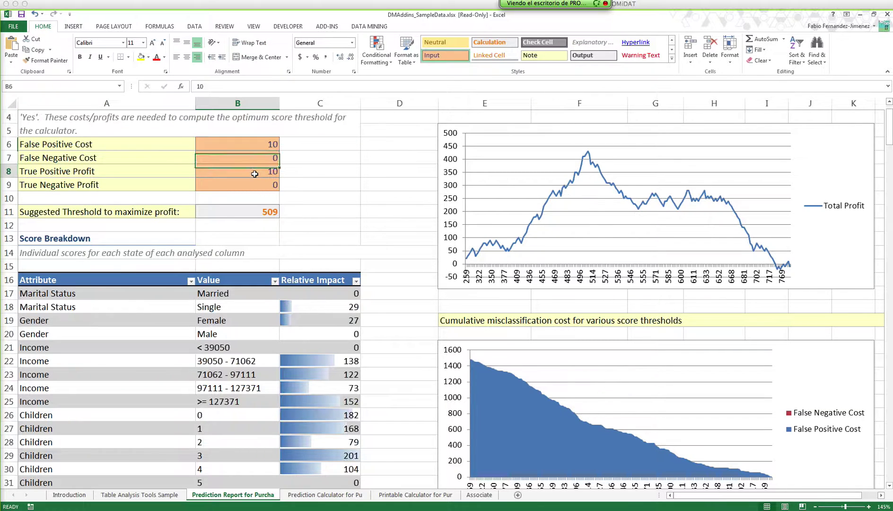
{"action": "left_click", "coordinate": [259, 143]}
{"action": "left_click", "coordinate": [260, 170]}
{"action": "left_click", "coordinate": [258, 143]}
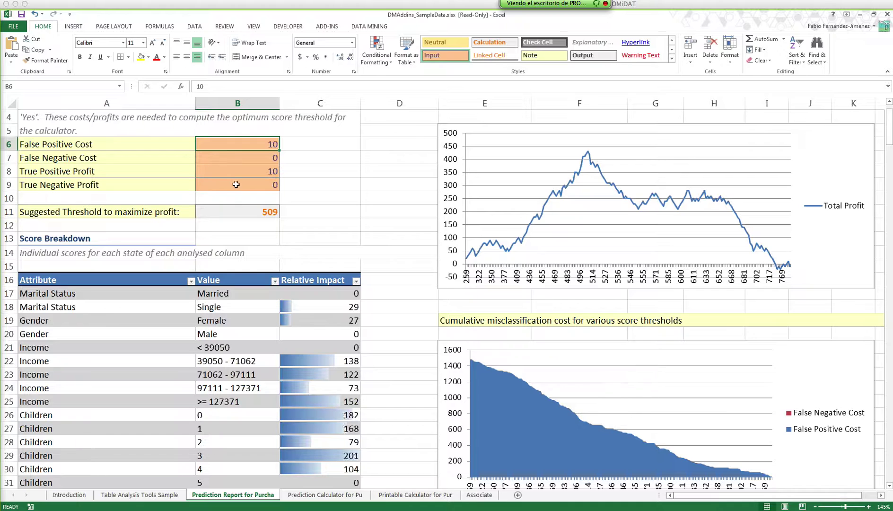
{"action": "left_click", "coordinate": [92, 145]}
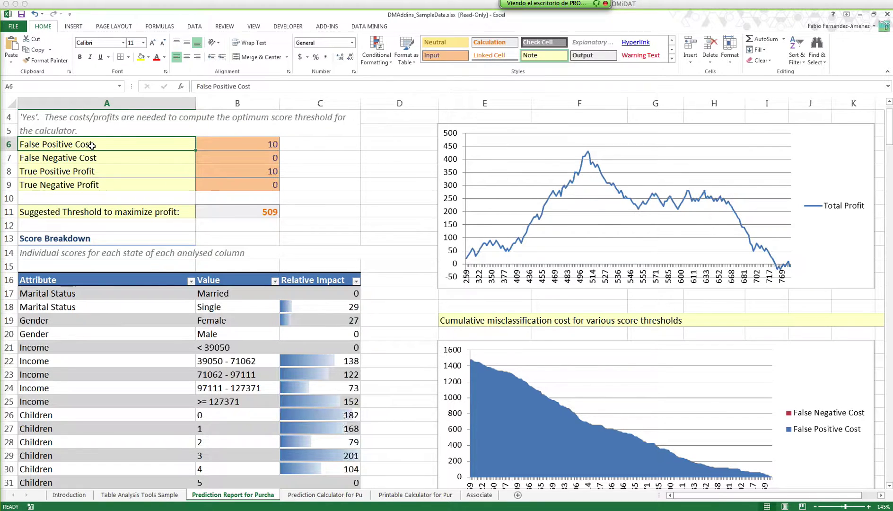
{"action": "left_click", "coordinate": [90, 171]}
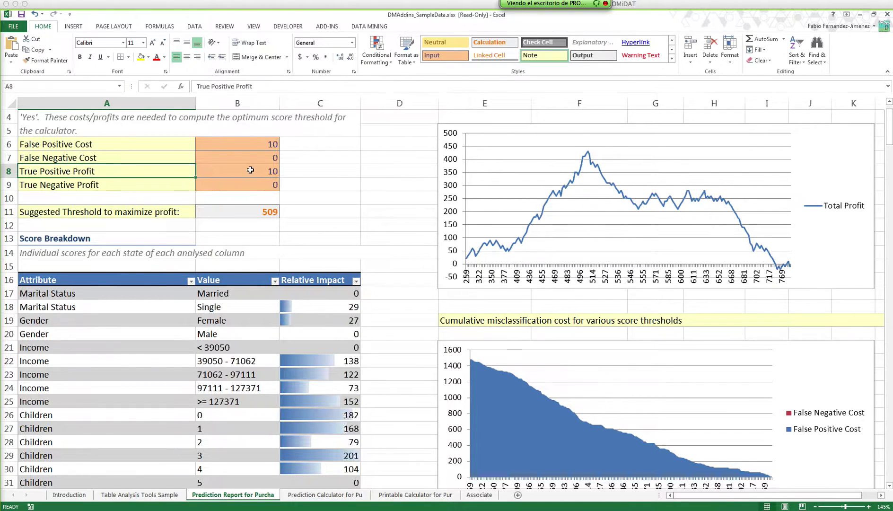
{"action": "left_click", "coordinate": [257, 144]}
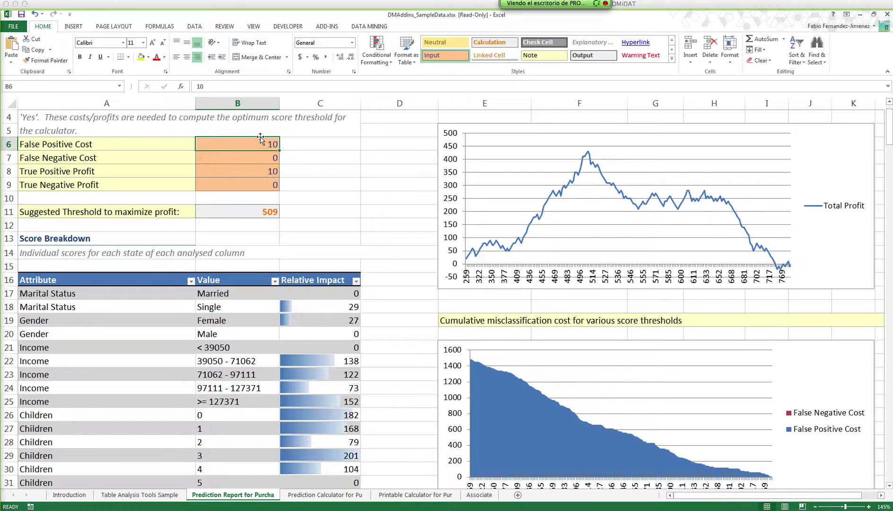
{"action": "left_click", "coordinate": [240, 172]}
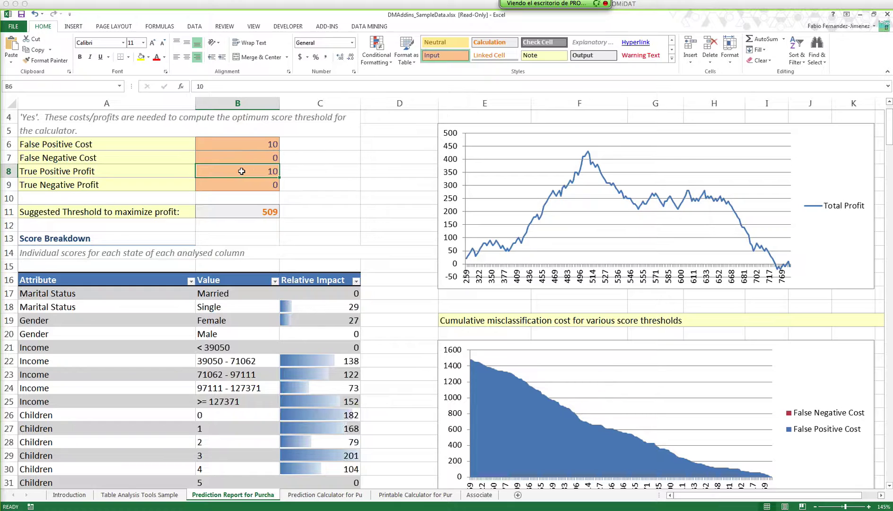
Try a False Positive Cost of 6 to observe its effect on the profit and cost charts, and restore it to 10.
{"action": "left_click", "coordinate": [249, 147]}
{"action": "type", "text": "6"}
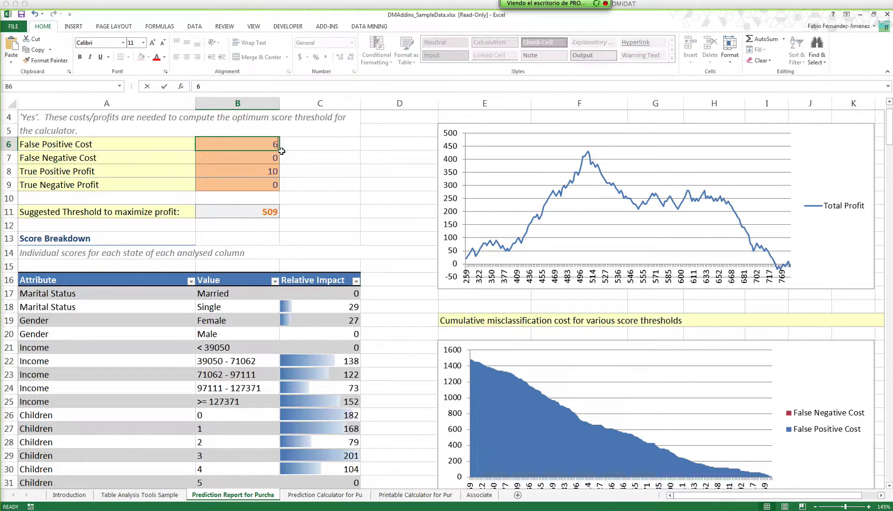
{"action": "key", "text": "Return"}
{"action": "left_click", "coordinate": [237, 144]}
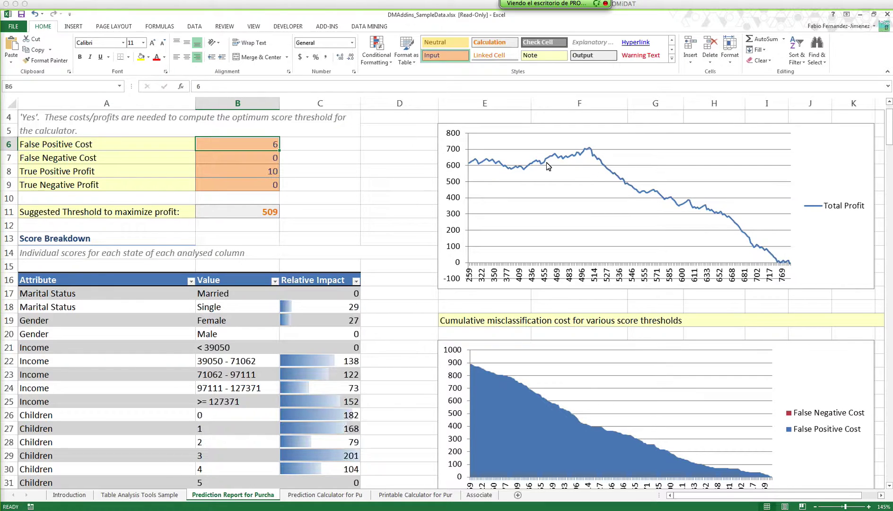
{"action": "type", "text": "10"}
{"action": "key", "text": "Return"}
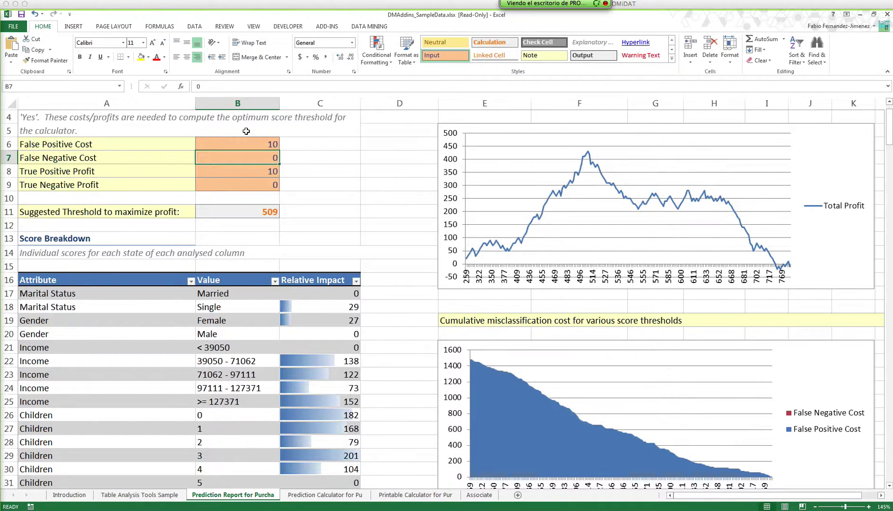
{"action": "left_click", "coordinate": [358, 168]}
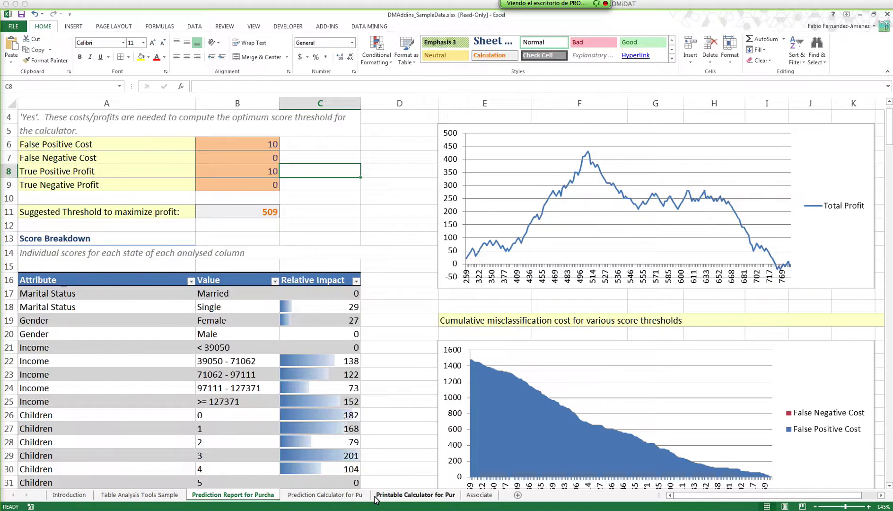
View the Prediction Calculator sheet and look through the Printable Calculator sheet down to its Total and Result rows.
{"action": "left_click", "coordinate": [348, 495]}
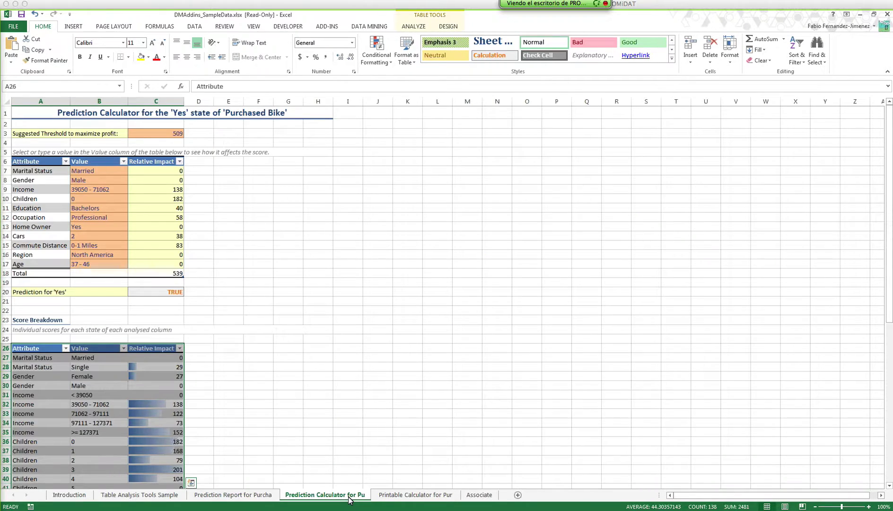
{"action": "left_click", "coordinate": [381, 495]}
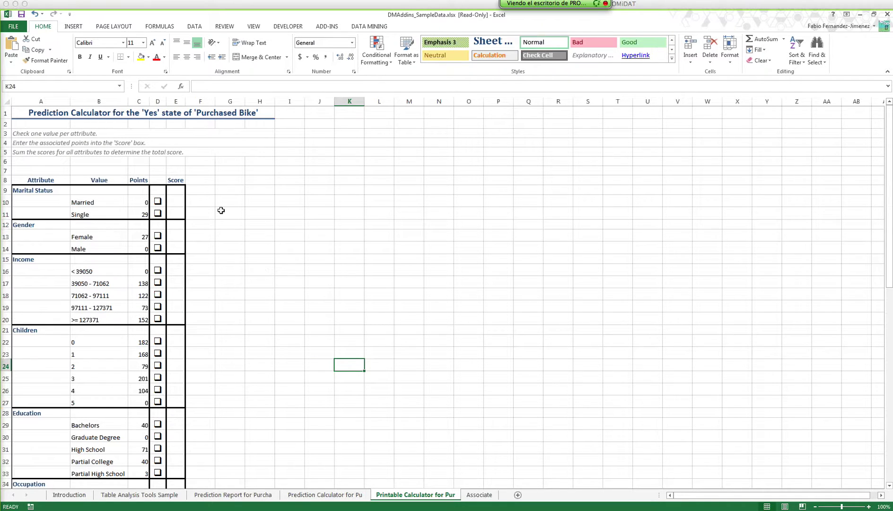
{"action": "scroll", "coordinate": [221, 209], "scroll_direction": "down", "scroll_amount": 16}
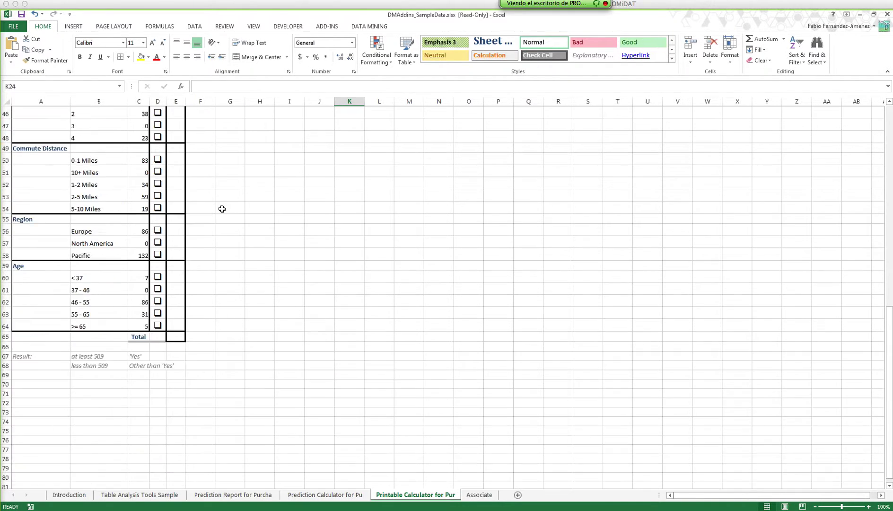
{"action": "scroll", "coordinate": [222, 209], "scroll_direction": "up", "scroll_amount": 5}
{"action": "scroll", "coordinate": [221, 208], "scroll_direction": "up", "scroll_amount": 11}
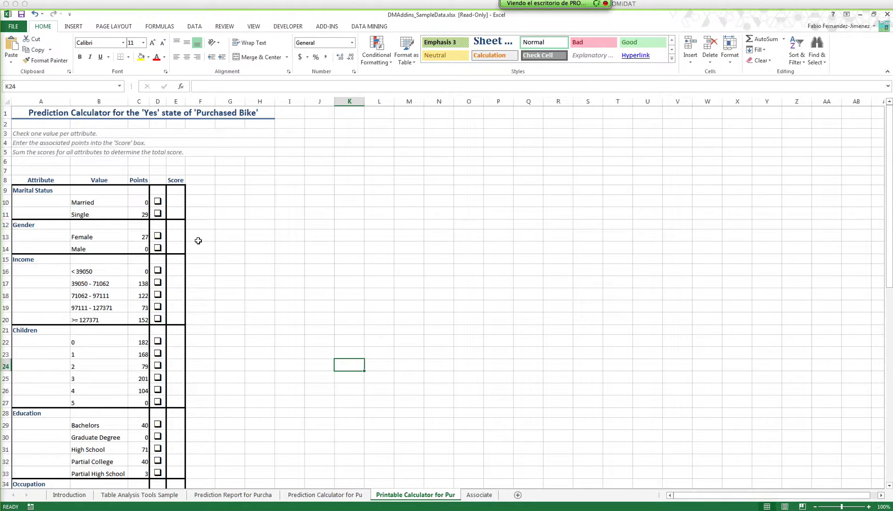
Examine the printable scorecard's attributes from Marital Status to Education, and the values and points for Marital Status and Gender.
{"action": "left_click", "coordinate": [41, 200]}
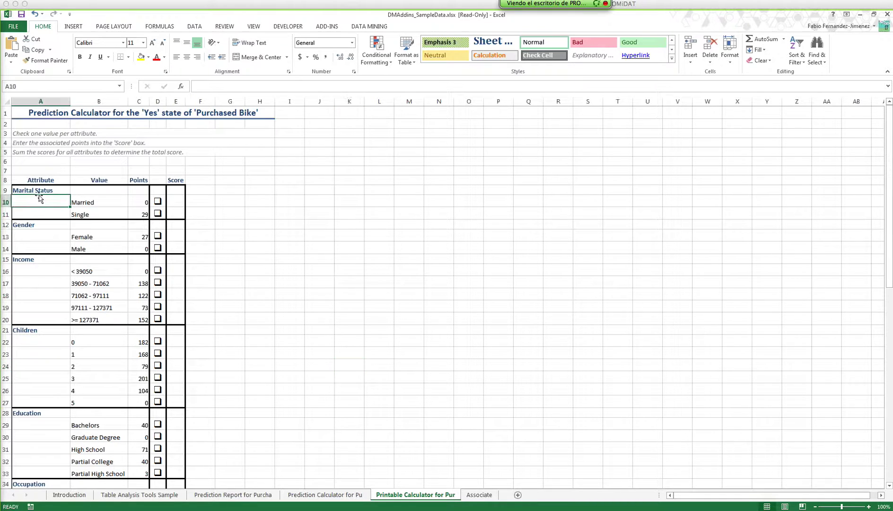
{"action": "left_click", "coordinate": [34, 226]}
{"action": "left_click", "coordinate": [37, 259]}
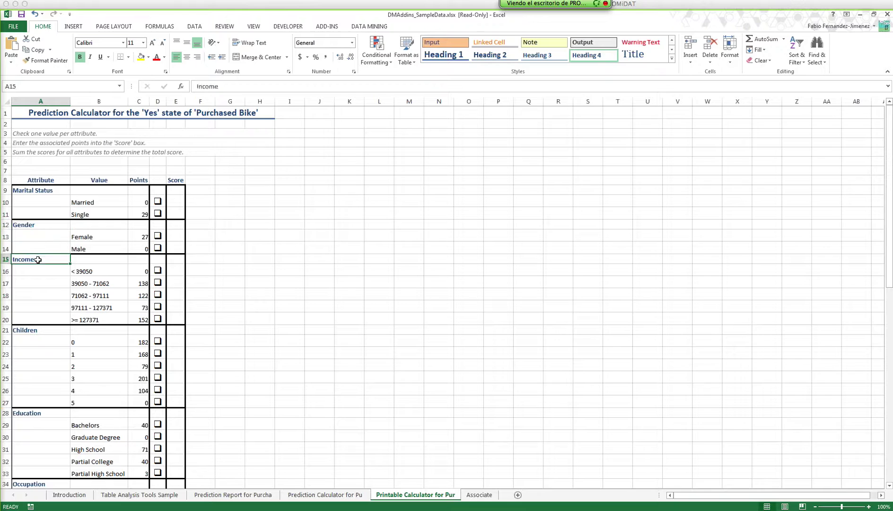
{"action": "left_click", "coordinate": [42, 331]}
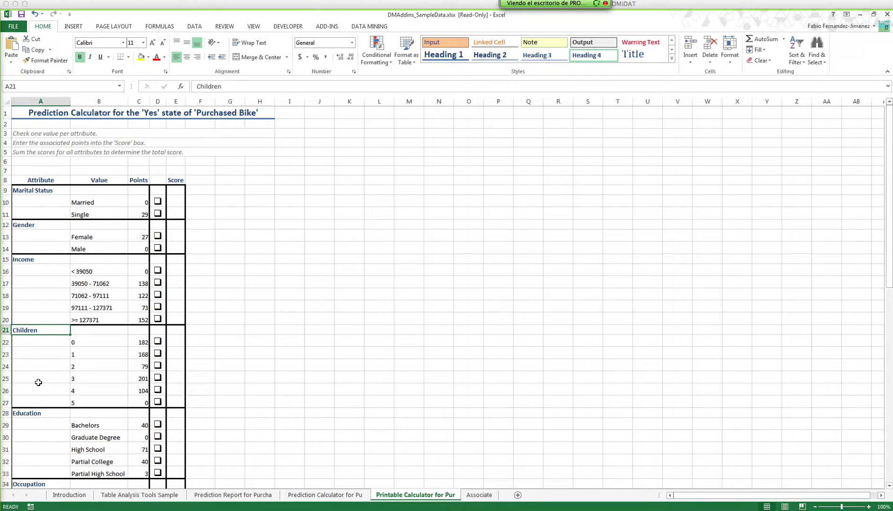
{"action": "left_click", "coordinate": [34, 419]}
{"action": "scroll", "coordinate": [52, 388], "scroll_direction": "down", "scroll_amount": 3}
{"action": "scroll", "coordinate": [71, 298], "scroll_direction": "up", "scroll_amount": 3}
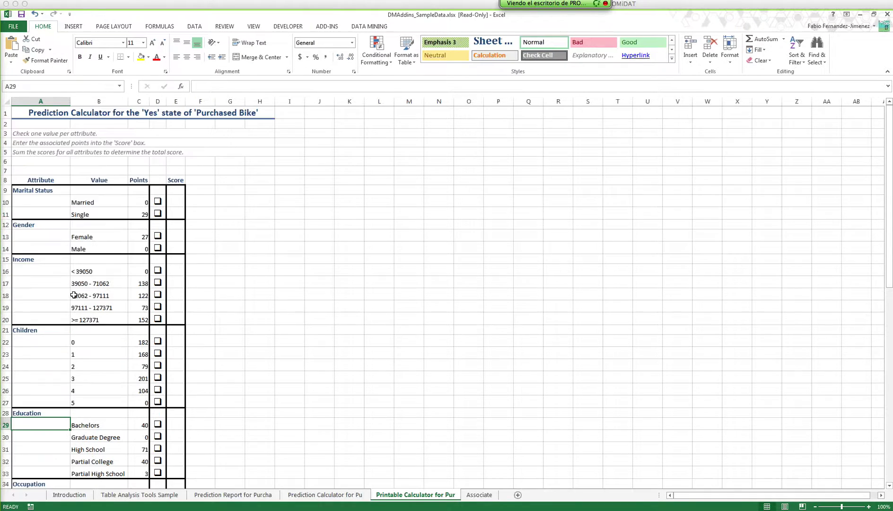
{"action": "left_click_drag", "start_coordinate": [105, 202], "coordinate": [107, 214]}
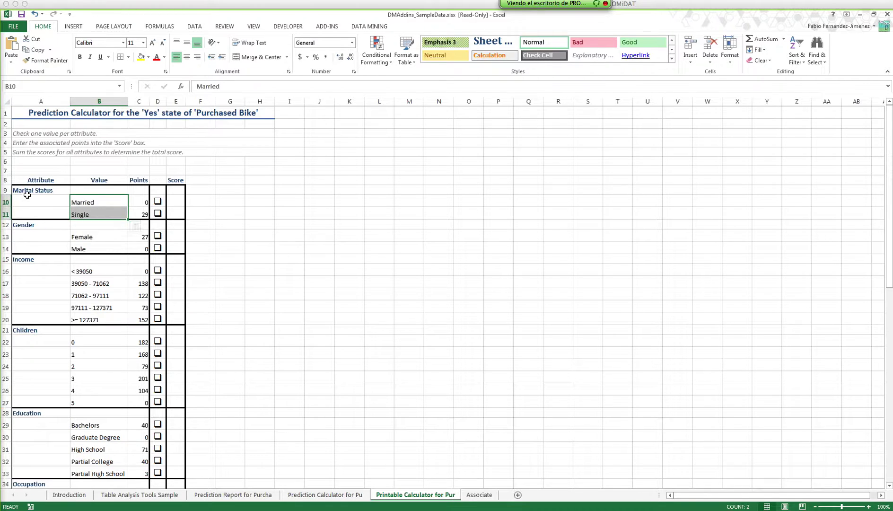
{"action": "left_click", "coordinate": [135, 204]}
{"action": "left_click", "coordinate": [136, 237]}
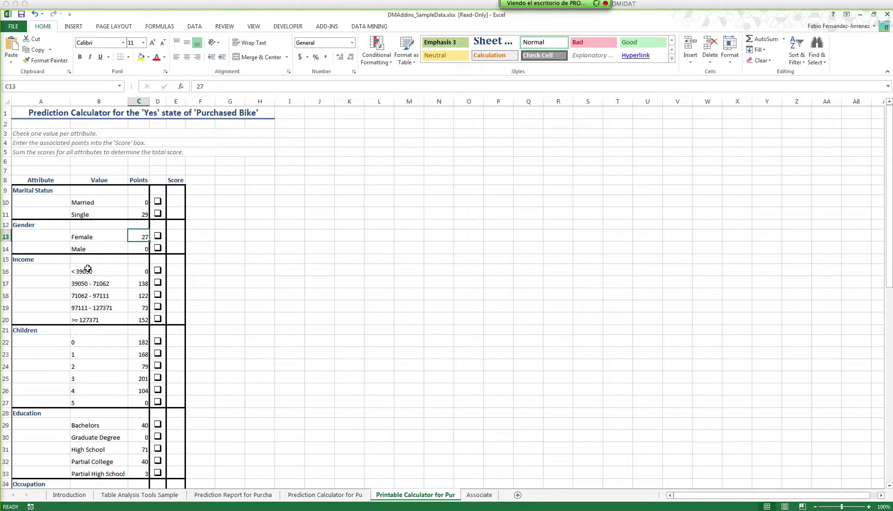
Fill in the printable scorecard's Score column with 29 for Single in E11 and 0 for Male in E14.
{"action": "left_click", "coordinate": [175, 213]}
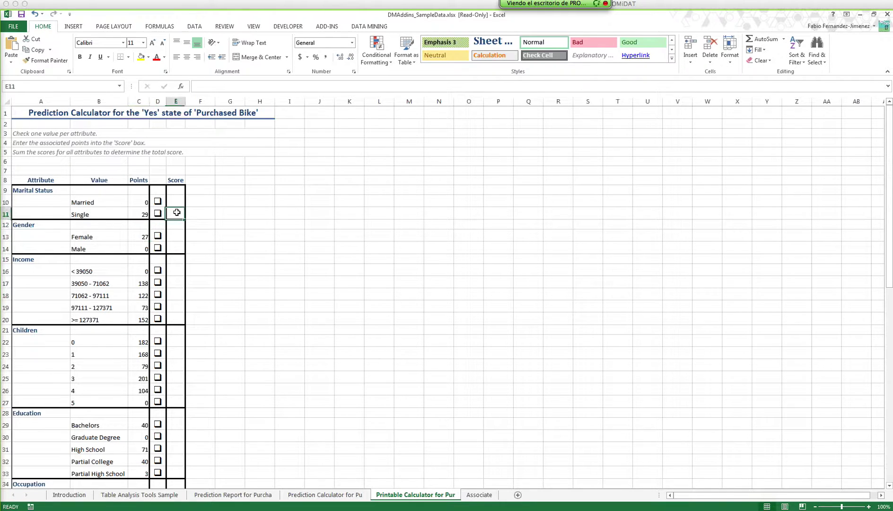
{"action": "type", "text": "29"}
{"action": "key", "text": "Return"}
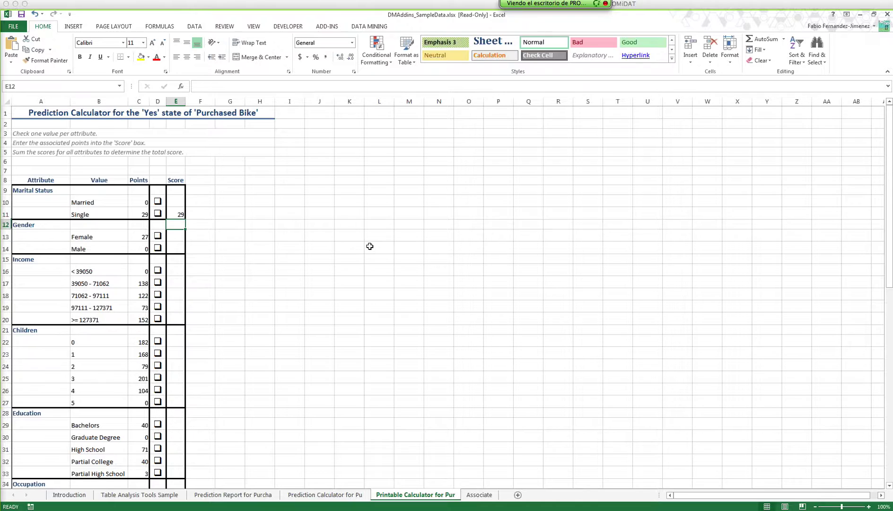
{"action": "key", "text": "Down"}
{"action": "key", "text": "Down"}
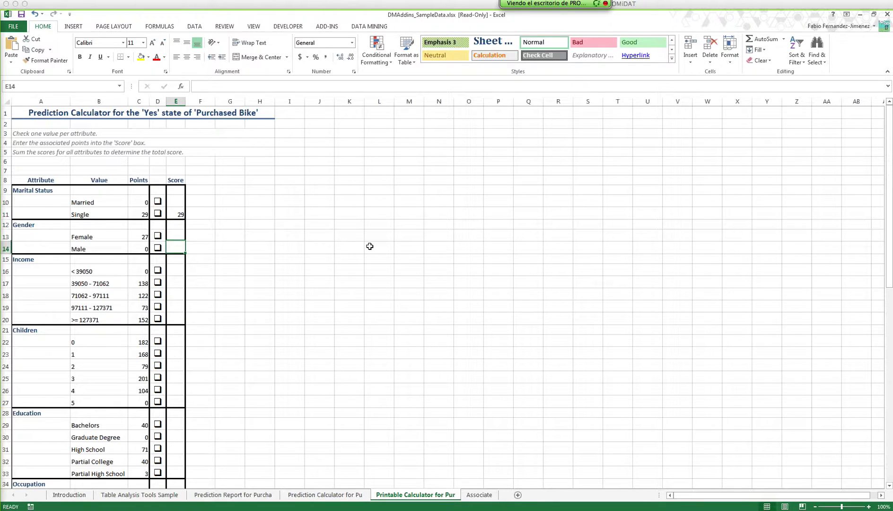
{"action": "type", "text": "0"}
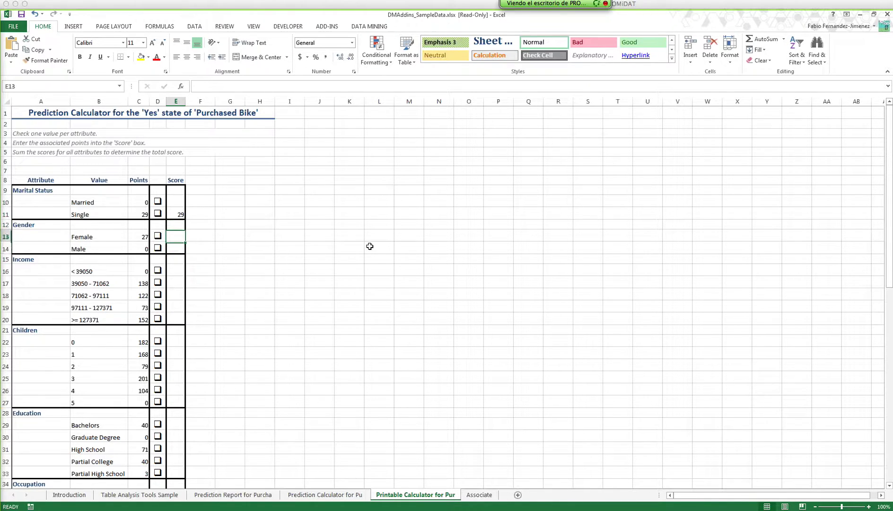
{"action": "key", "text": "Return"}
Enter a score of 152 in E20 for the income value >= 127371 and reselect the Single score in E11.
{"action": "key", "text": "Down"}
{"action": "key", "text": "Down"}
{"action": "key", "text": "Down"}
{"action": "key", "text": "Down"}
{"action": "key", "text": "Down"}
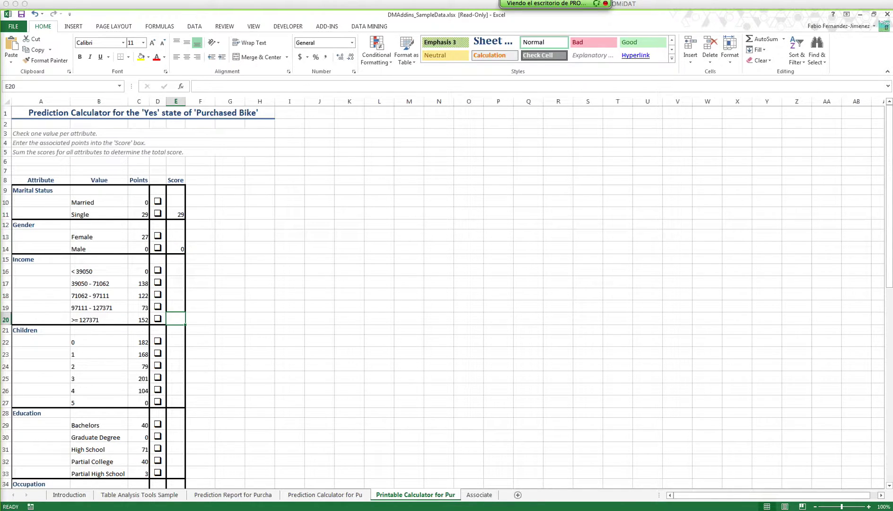
{"action": "type", "text": "152"}
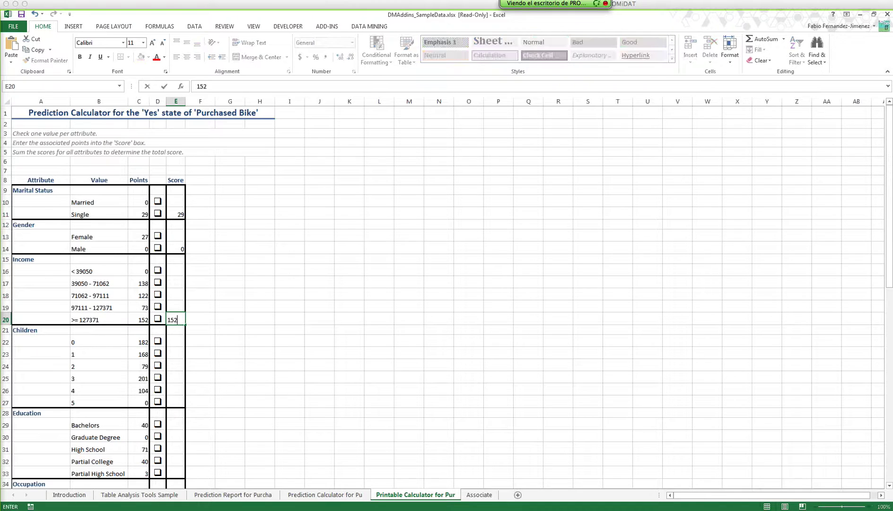
{"action": "key", "text": "Return"}
{"action": "left_click", "coordinate": [181, 214]}
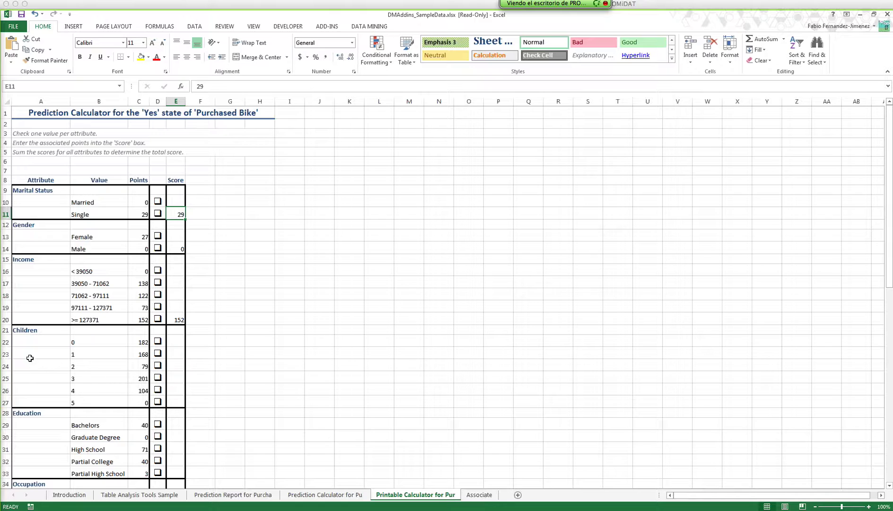
Examine the printable scorecard from Occupation down to the Total score cell E65 and the Result row for 'Yes'.
{"action": "scroll", "coordinate": [105, 333], "scroll_direction": "down", "scroll_amount": 8}
{"action": "scroll", "coordinate": [104, 333], "scroll_direction": "down", "scroll_amount": 4}
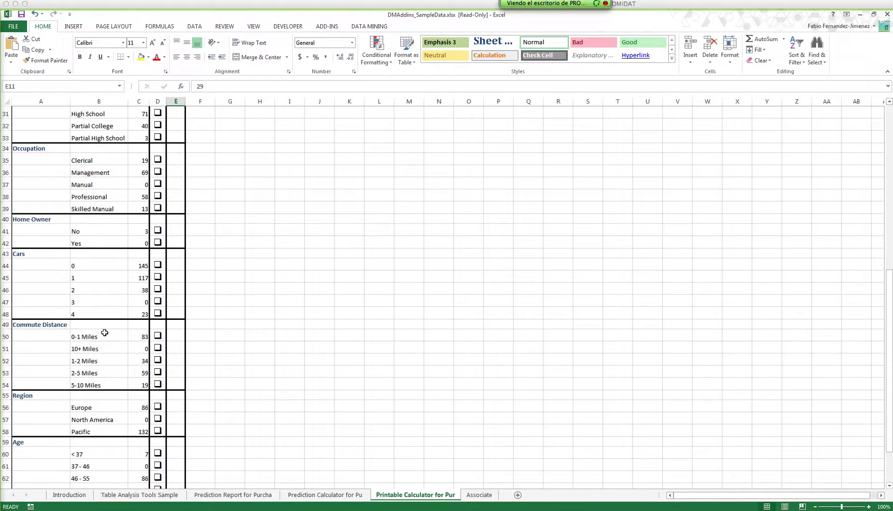
{"action": "scroll", "coordinate": [106, 333], "scroll_direction": "down", "scroll_amount": 2}
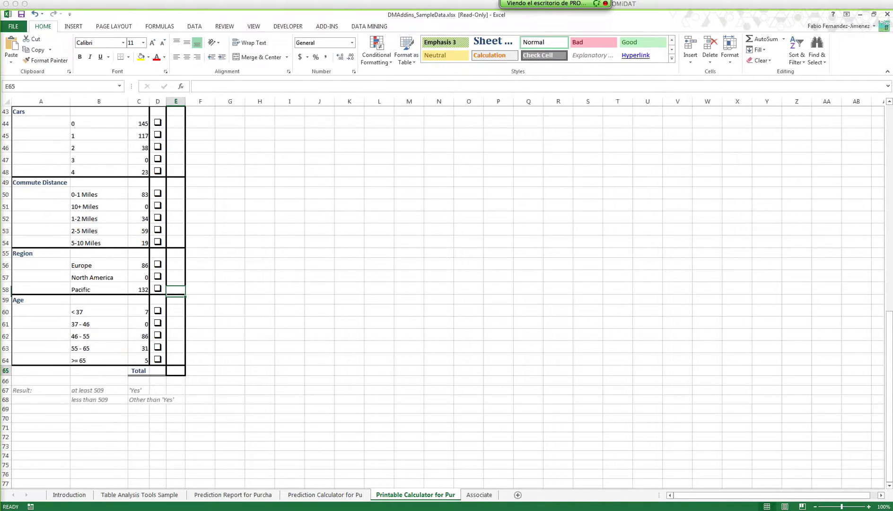
{"action": "left_click", "coordinate": [176, 370]}
{"action": "left_click_drag", "start_coordinate": [186, 390], "coordinate": [17, 392]}
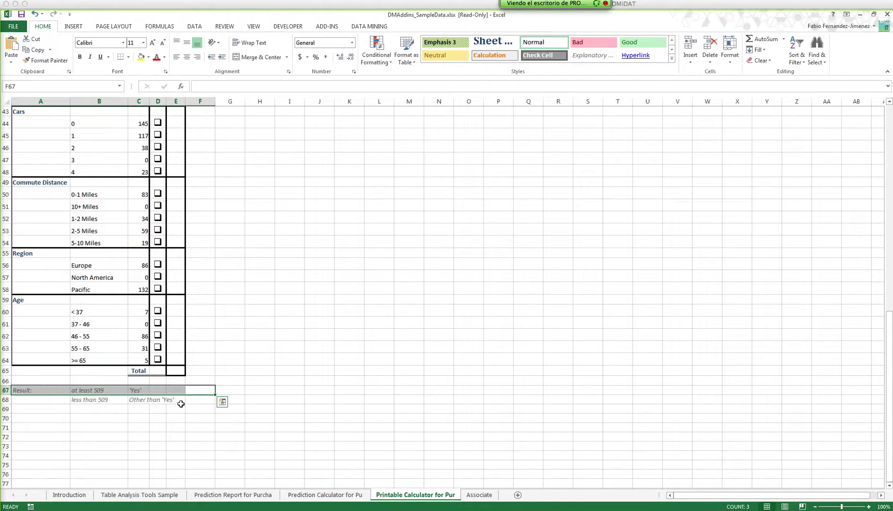
{"action": "scroll", "coordinate": [180, 397], "scroll_direction": "up", "scroll_amount": 14}
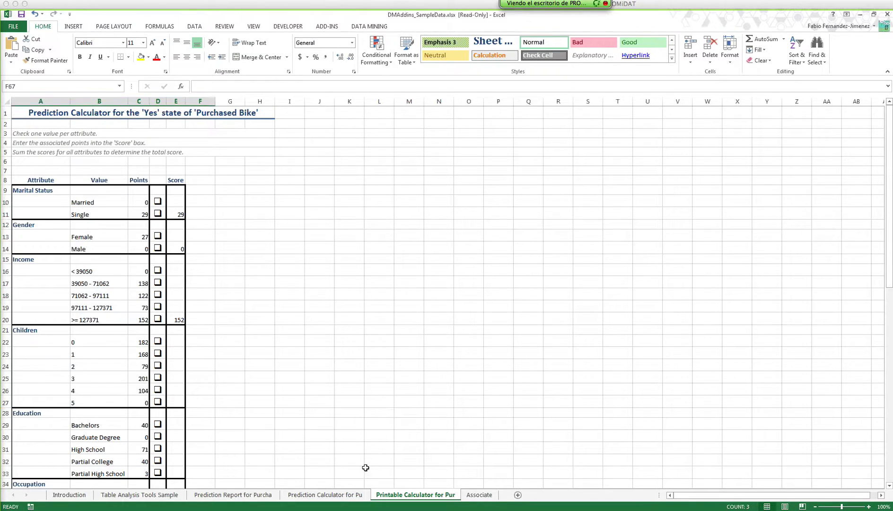
Switch to the Prediction Calculator sheet and look through its scoring table and Score Breakdown.
{"action": "left_click", "coordinate": [326, 495]}
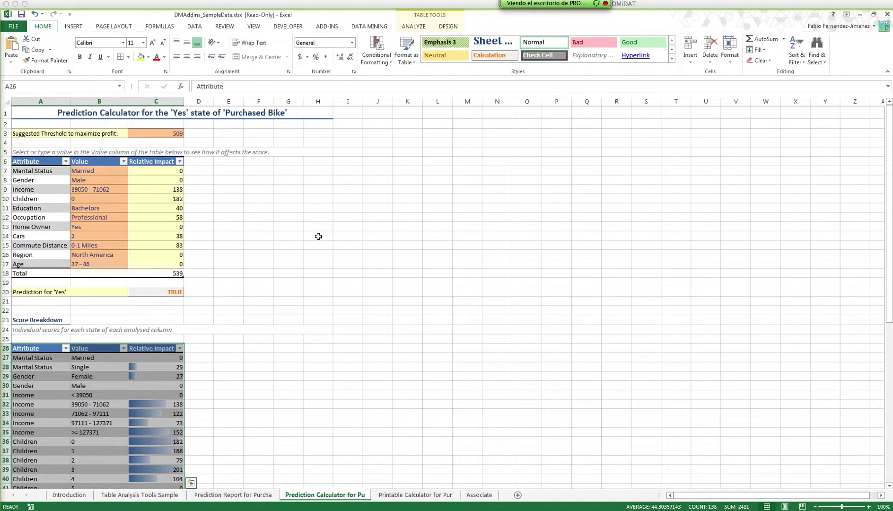
{"action": "scroll", "coordinate": [318, 237], "scroll_direction": "down", "scroll_amount": 9}
{"action": "scroll", "coordinate": [319, 237], "scroll_direction": "up", "scroll_amount": 9}
{"action": "scroll", "coordinate": [318, 236], "scroll_direction": "up", "scroll_amount": 1, "text": "ctrl"}
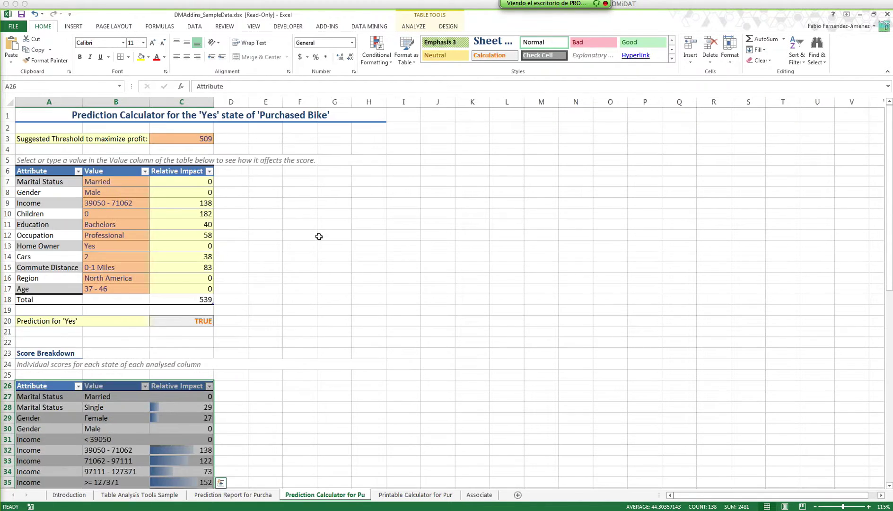
{"action": "left_click", "coordinate": [319, 236]}
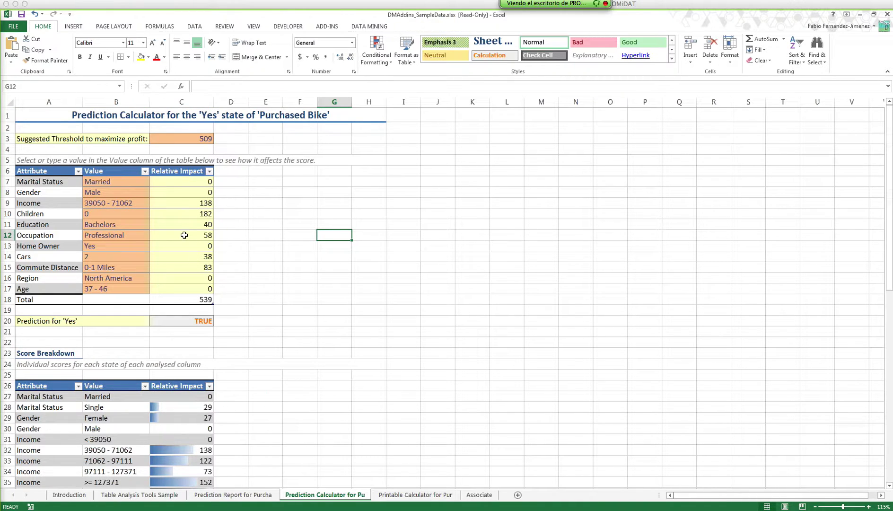
Examine the scoring table's attribute rows, focusing on the value and relative impact of Marital Status and Gender.
{"action": "left_click_drag", "start_coordinate": [187, 289], "coordinate": [52, 286]}
{"action": "left_click", "coordinate": [182, 193]}
{"action": "left_click", "coordinate": [116, 182]}
{"action": "left_click", "coordinate": [51, 184]}
{"action": "left_click", "coordinate": [47, 191]}
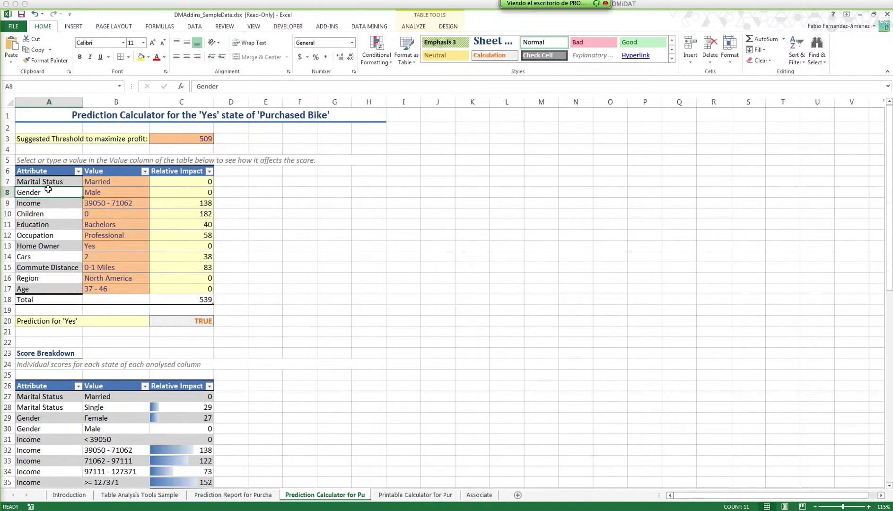
{"action": "left_click", "coordinate": [202, 182]}
{"action": "left_click", "coordinate": [126, 182]}
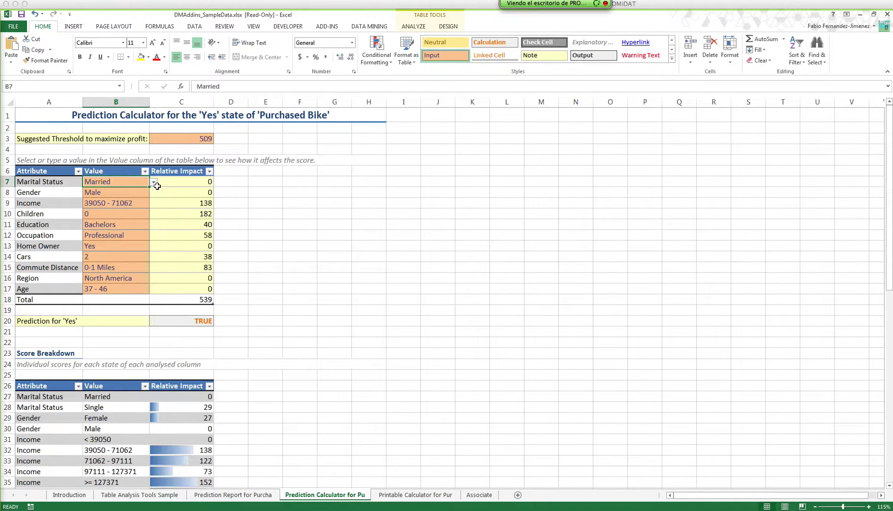
View the selectable values for Marital Status in B7 and Gender in B8.
{"action": "left_click", "coordinate": [154, 182]}
{"action": "left_click", "coordinate": [153, 182]}
{"action": "left_click", "coordinate": [137, 190]}
{"action": "left_click", "coordinate": [154, 192]}
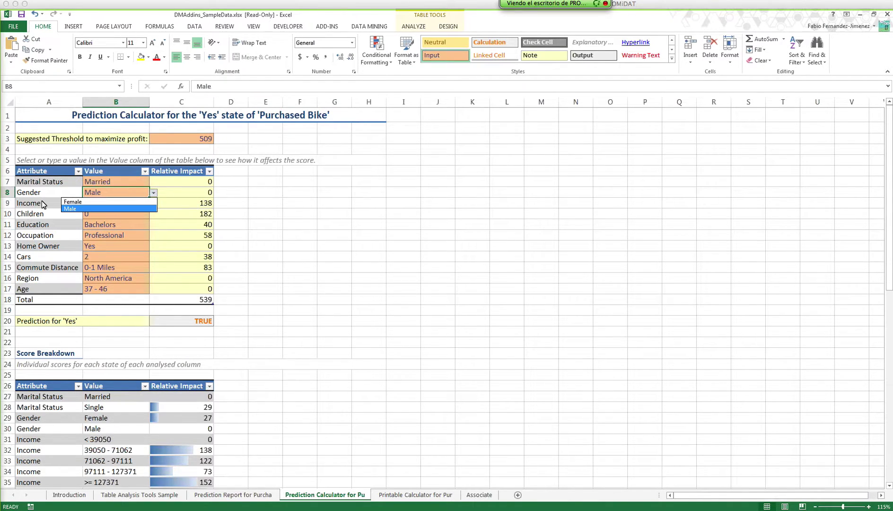
{"action": "key", "text": "Escape"}
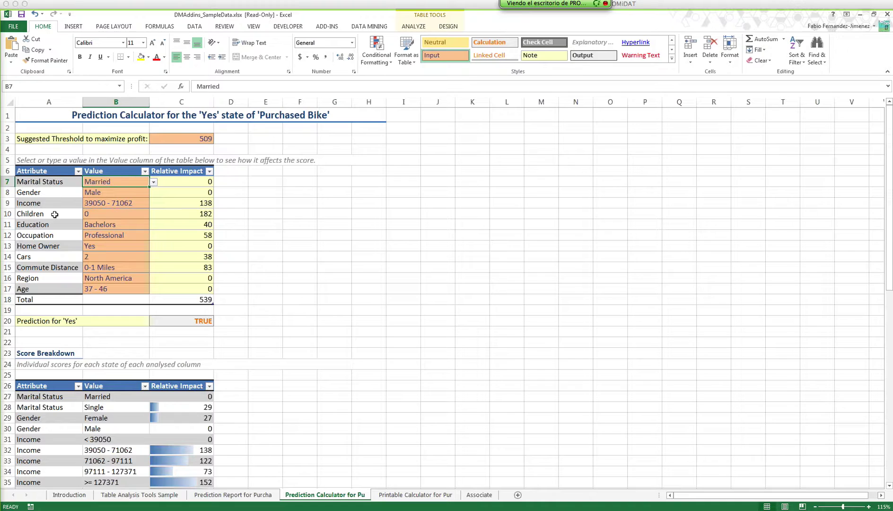
Set Marital Status to Single and Gender to Female in the calculator's Value column.
{"action": "left_click", "coordinate": [154, 182]}
{"action": "left_click", "coordinate": [148, 196]}
{"action": "left_click", "coordinate": [148, 196]}
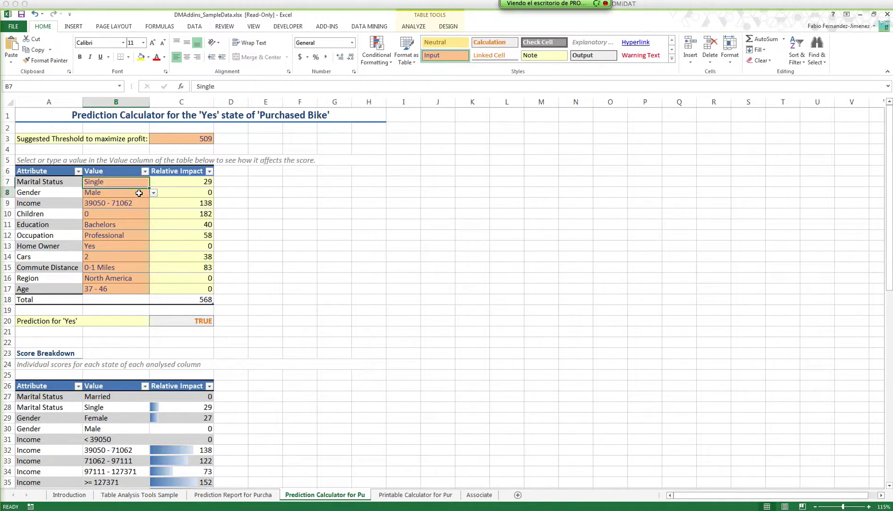
{"action": "left_click", "coordinate": [153, 192]}
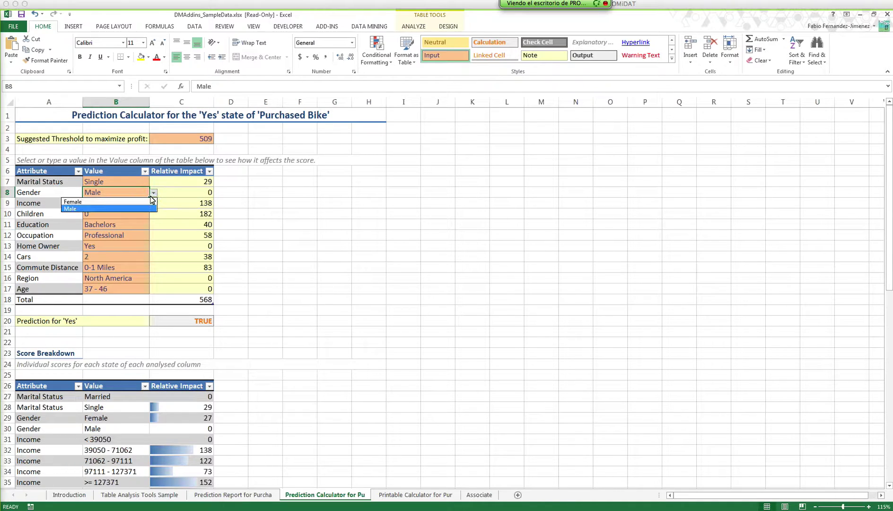
{"action": "left_click", "coordinate": [144, 202]}
Set Income to 71062 - 97111 and Children to 1 in the calculator table.
{"action": "left_click", "coordinate": [152, 206]}
{"action": "left_click", "coordinate": [153, 204]}
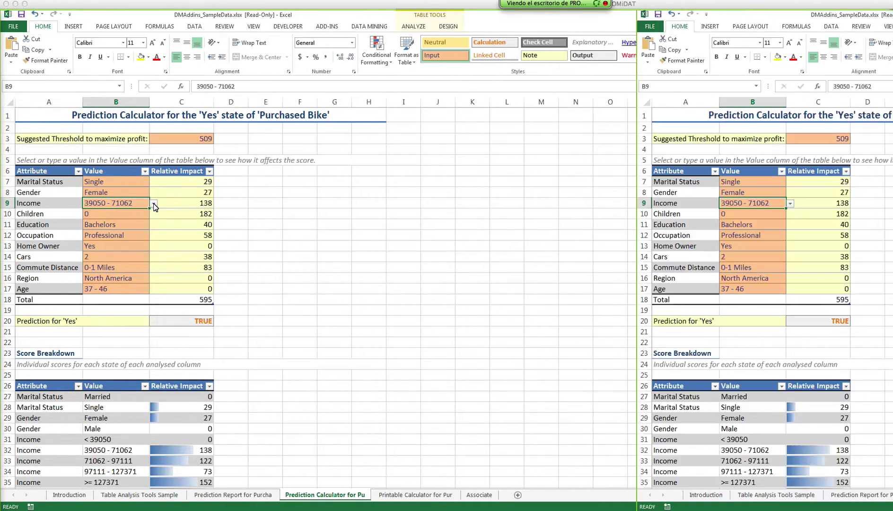
{"action": "left_click", "coordinate": [131, 229]}
{"action": "left_click", "coordinate": [121, 214]}
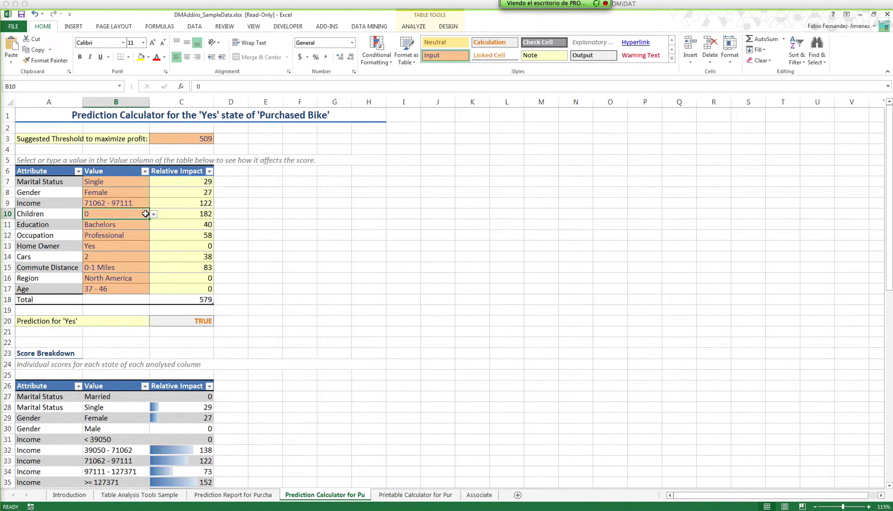
{"action": "left_click", "coordinate": [154, 214]}
{"action": "left_click", "coordinate": [129, 230]}
Set Education to High School and Occupation to Clerical in the calculator table.
{"action": "left_click", "coordinate": [124, 225]}
{"action": "left_click", "coordinate": [154, 225]}
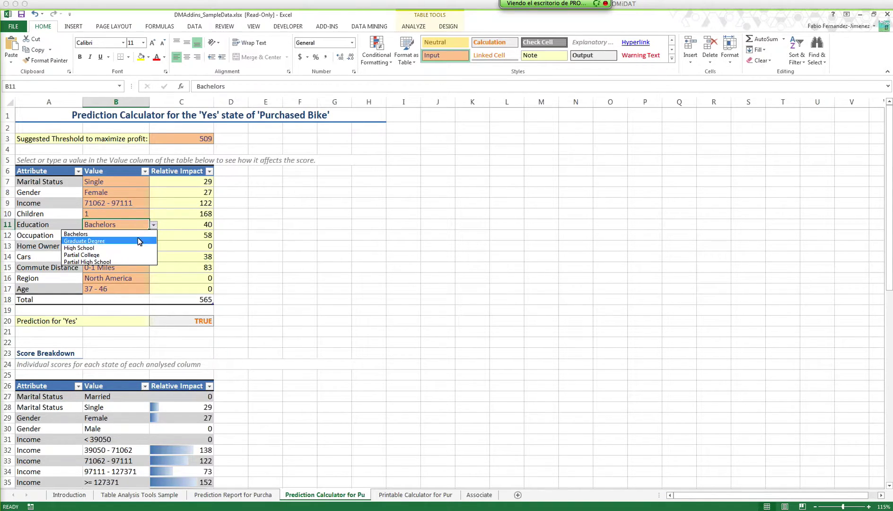
{"action": "left_click", "coordinate": [118, 247]}
{"action": "left_click", "coordinate": [120, 235]}
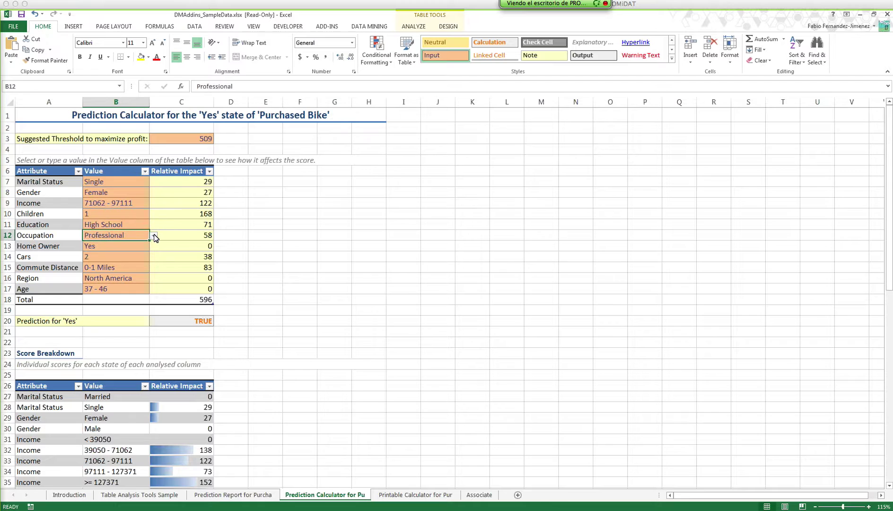
{"action": "left_click", "coordinate": [154, 236]}
{"action": "left_click", "coordinate": [133, 250]}
Set Home Owner to No and Cars to 3 in the calculator table.
{"action": "left_click", "coordinate": [134, 249]}
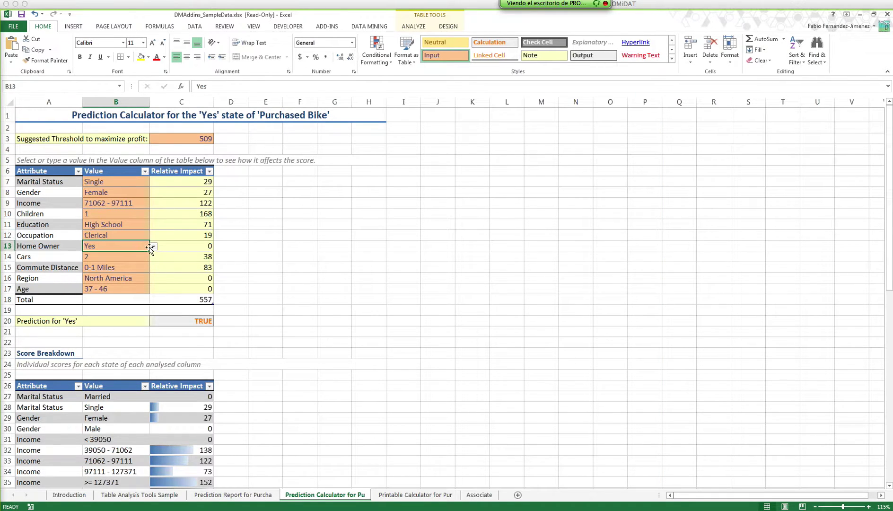
{"action": "left_click", "coordinate": [153, 246]}
{"action": "left_click", "coordinate": [133, 255]}
{"action": "left_click", "coordinate": [130, 257]}
{"action": "left_click", "coordinate": [153, 256]}
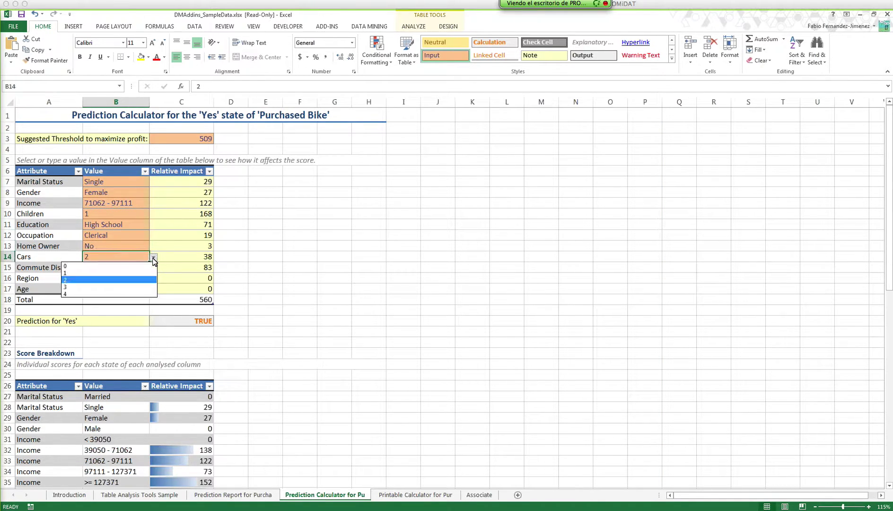
{"action": "left_click", "coordinate": [126, 275]}
Set Commute Distance to 2-5 Miles and Region to Europe in the calculator table.
{"action": "left_click", "coordinate": [127, 267]}
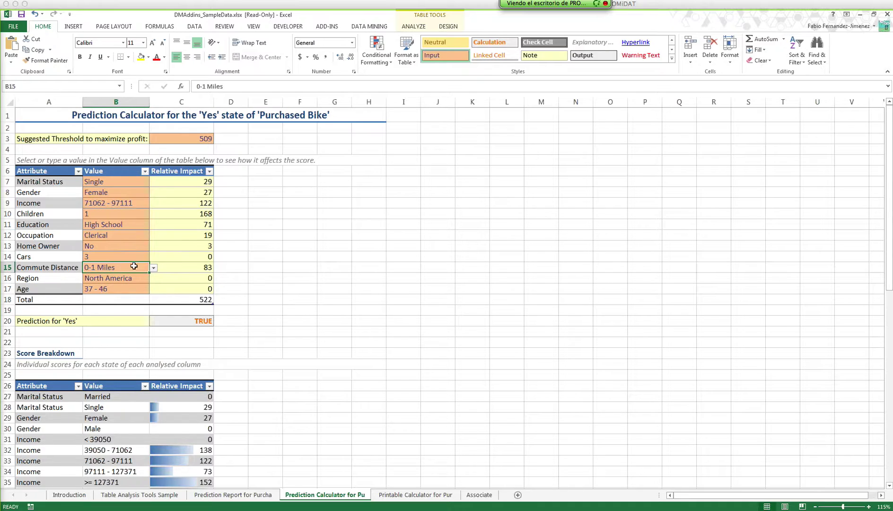
{"action": "left_click", "coordinate": [153, 267]}
{"action": "left_click", "coordinate": [116, 275]}
{"action": "left_click", "coordinate": [126, 279]}
{"action": "left_click", "coordinate": [153, 279]}
{"action": "left_click", "coordinate": [139, 288]}
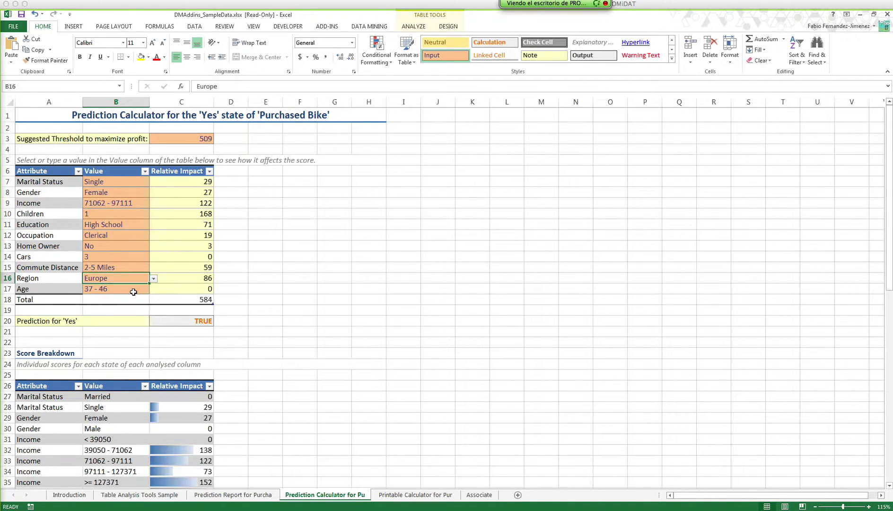
Set Age to 46 - 55 in B17 of the calculator table.
{"action": "left_click", "coordinate": [129, 288]}
{"action": "left_click", "coordinate": [153, 289]}
{"action": "left_click", "coordinate": [140, 312]}
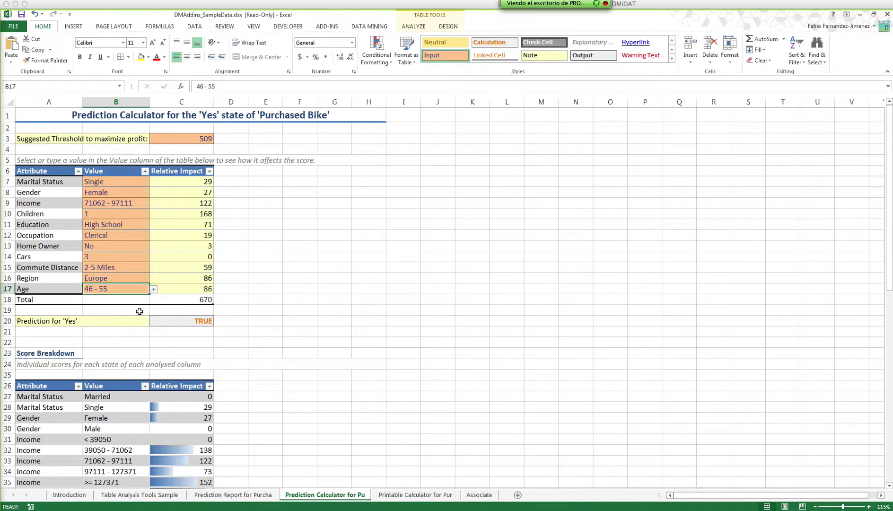
Check the Prediction for 'Yes' in C20, the Marital Status row's score lookup and the Total in C18.
{"action": "left_click", "coordinate": [203, 322]}
{"action": "left_click", "coordinate": [159, 181]}
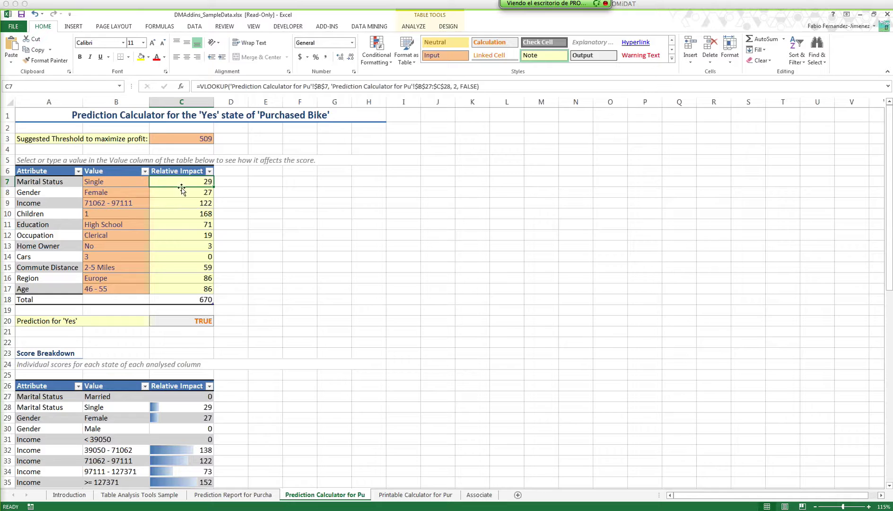
{"action": "left_click", "coordinate": [107, 181]}
{"action": "left_click", "coordinate": [38, 180]}
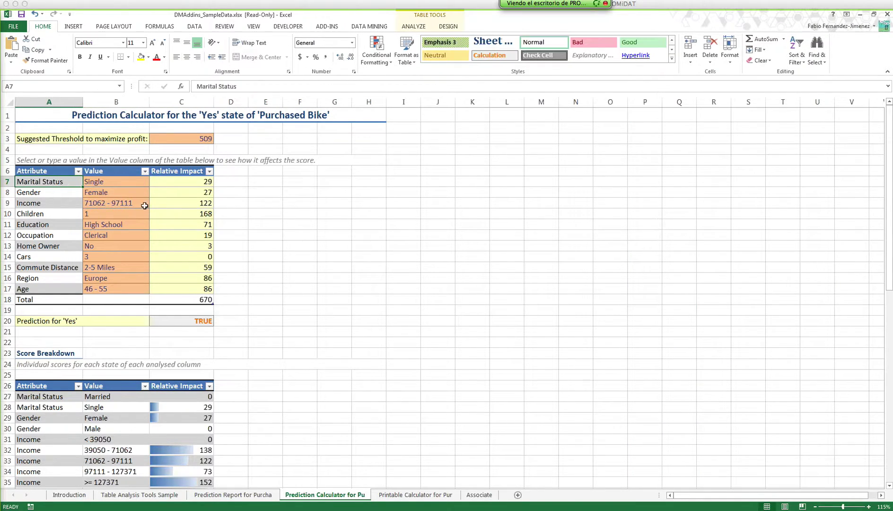
{"action": "left_click", "coordinate": [209, 299]}
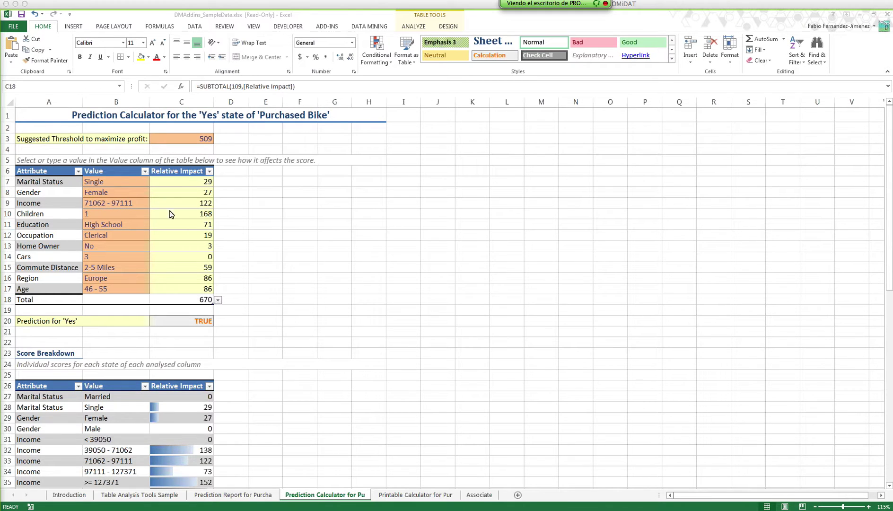
Try North America as the Region in B16 and switch it back to Europe.
{"action": "left_click", "coordinate": [137, 279]}
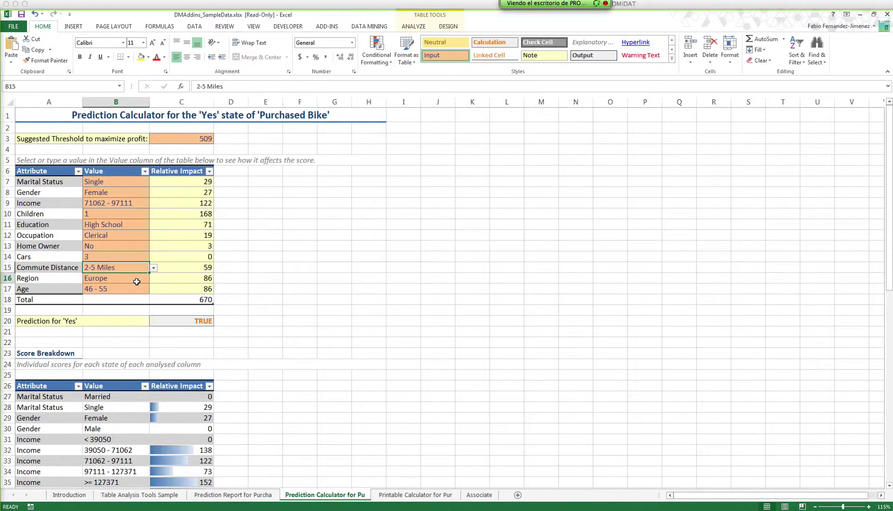
{"action": "left_click", "coordinate": [153, 278]}
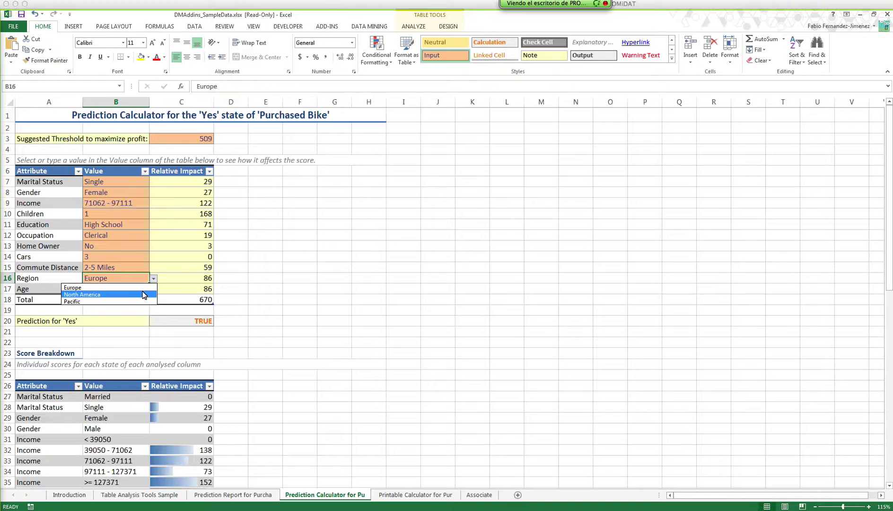
{"action": "left_click", "coordinate": [145, 295]}
{"action": "left_click", "coordinate": [153, 278]}
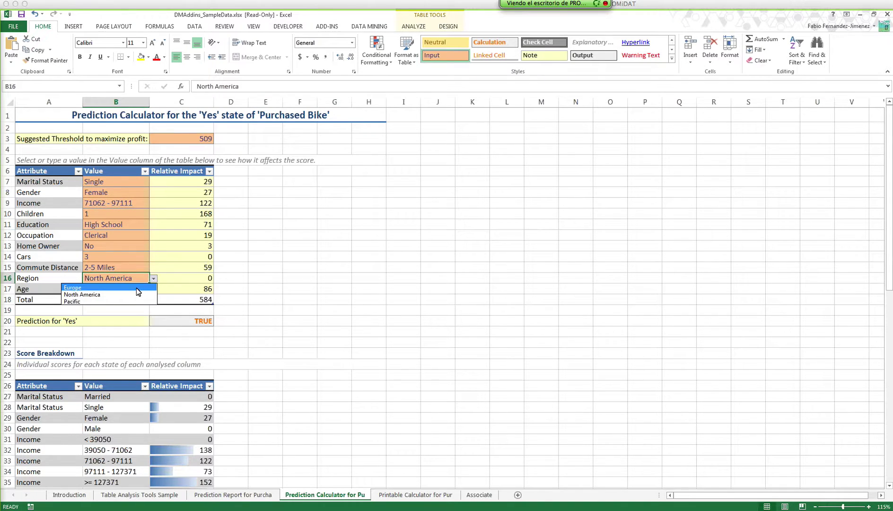
{"action": "left_click", "coordinate": [138, 287]}
Change Commute Distance to 5-10 Miles and Region to North America in the calculator table.
{"action": "left_click", "coordinate": [133, 267]}
{"action": "left_click", "coordinate": [153, 267]}
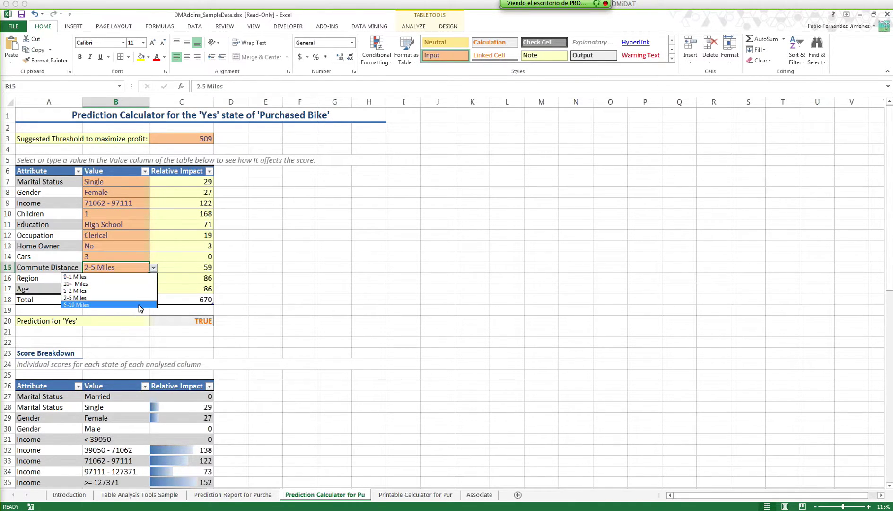
{"action": "left_click", "coordinate": [135, 281]}
{"action": "left_click", "coordinate": [136, 280]}
{"action": "left_click", "coordinate": [153, 278]}
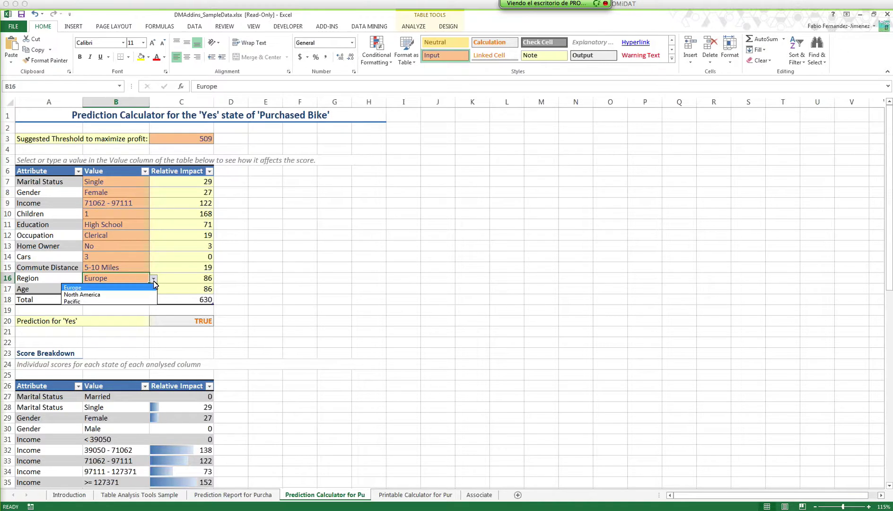
{"action": "left_click", "coordinate": [144, 292]}
{"action": "left_click", "coordinate": [145, 291]}
Set Age to < 37 in B17 and check the Prediction for 'Yes' in C20.
{"action": "left_click", "coordinate": [159, 289]}
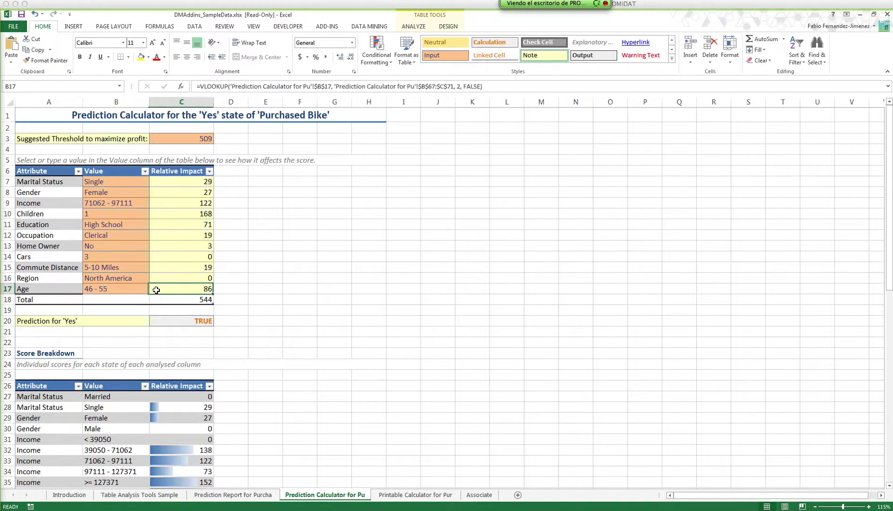
{"action": "left_click", "coordinate": [142, 289]}
{"action": "left_click", "coordinate": [153, 288]}
{"action": "left_click", "coordinate": [141, 298]}
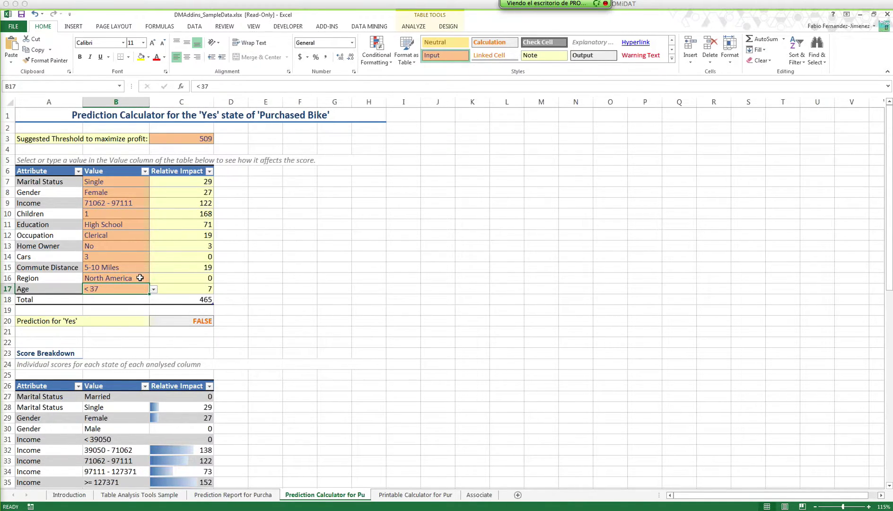
{"action": "left_click", "coordinate": [188, 320]}
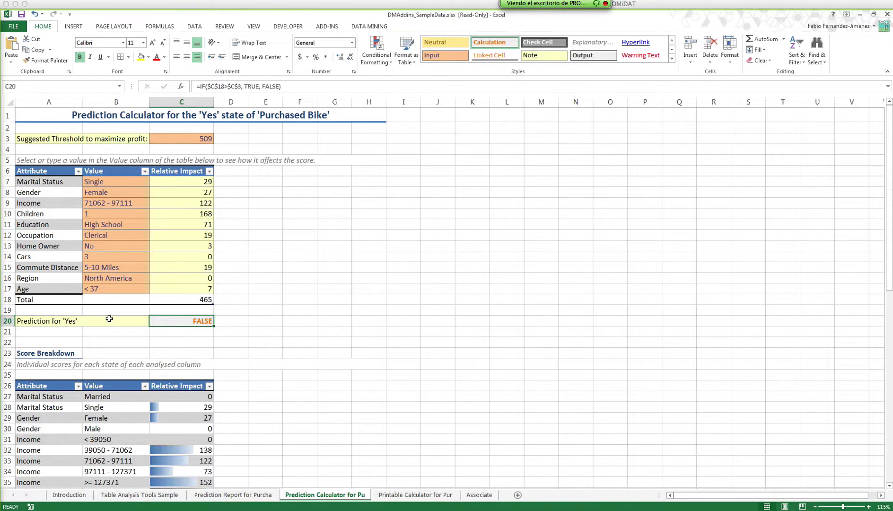
{"action": "left_click", "coordinate": [233, 234]}
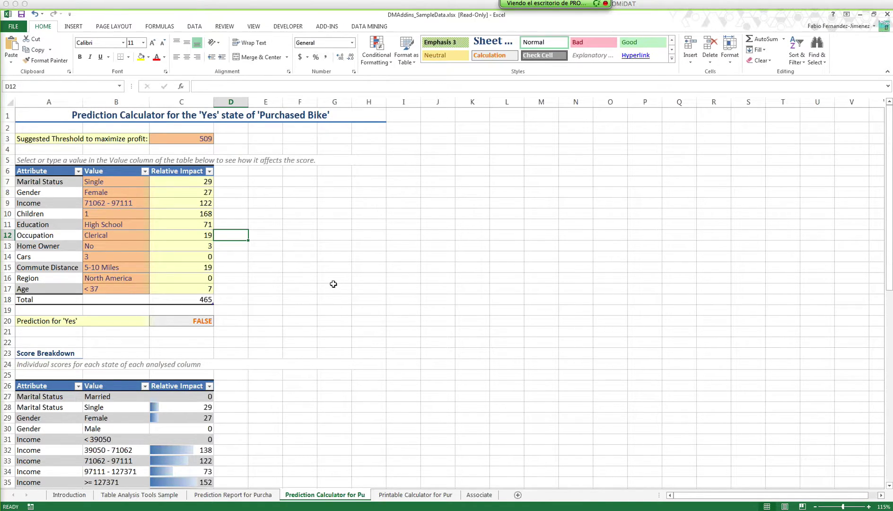
{"action": "scroll", "coordinate": [334, 284], "scroll_direction": "up", "scroll_amount": 2, "text": "ctrl"}
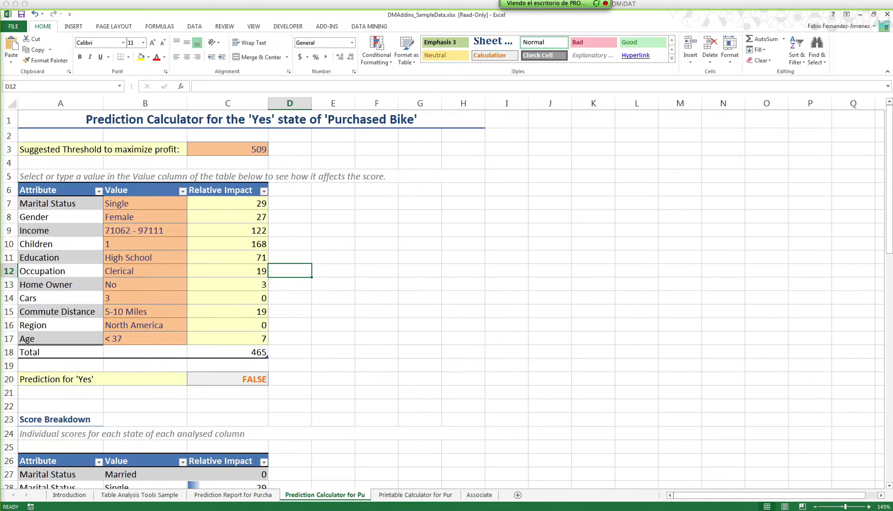
Check the score lookup formula in the Relative Impact cell of the Marital Status row, C7.
{"action": "left_click", "coordinate": [324, 246]}
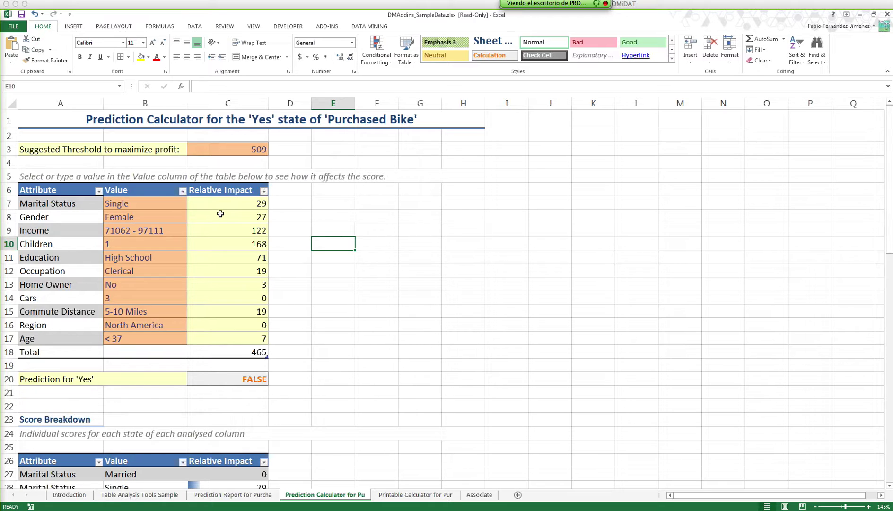
{"action": "left_click", "coordinate": [207, 203]}
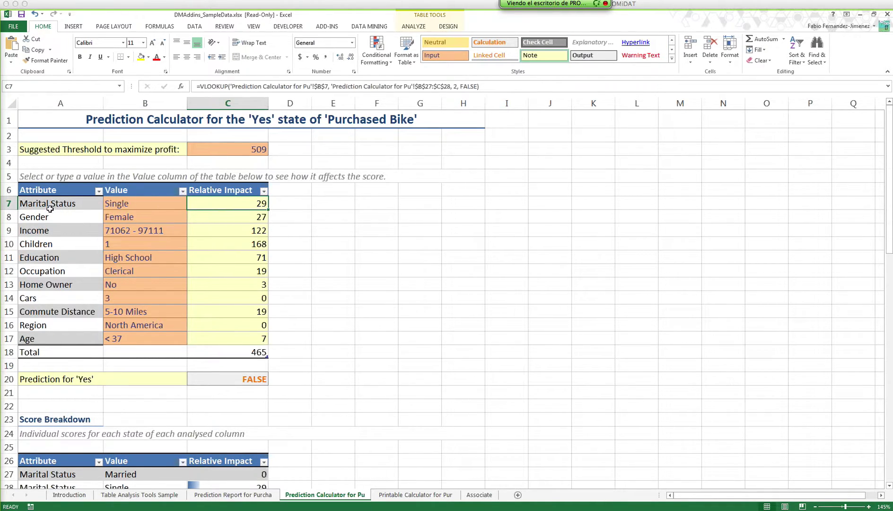
{"action": "left_click", "coordinate": [335, 259]}
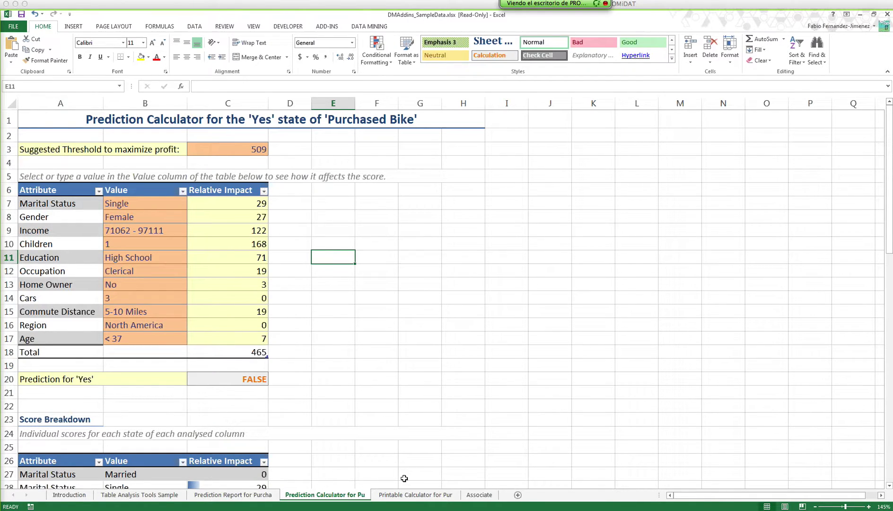
Open the Printable Calculator sheet and review its instructions and points per attribute at 130% zoom.
{"action": "left_click", "coordinate": [417, 494]}
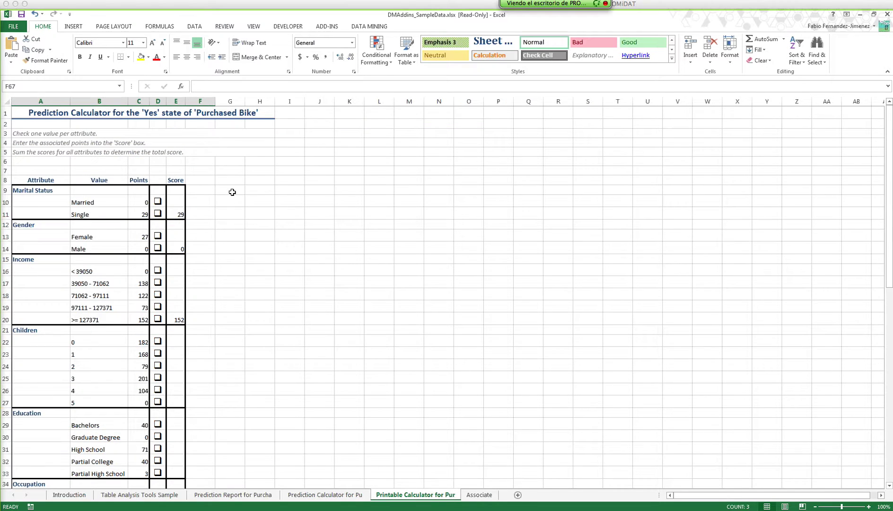
{"action": "scroll", "coordinate": [232, 192], "scroll_direction": "up", "scroll_amount": 1, "text": "ctrl"}
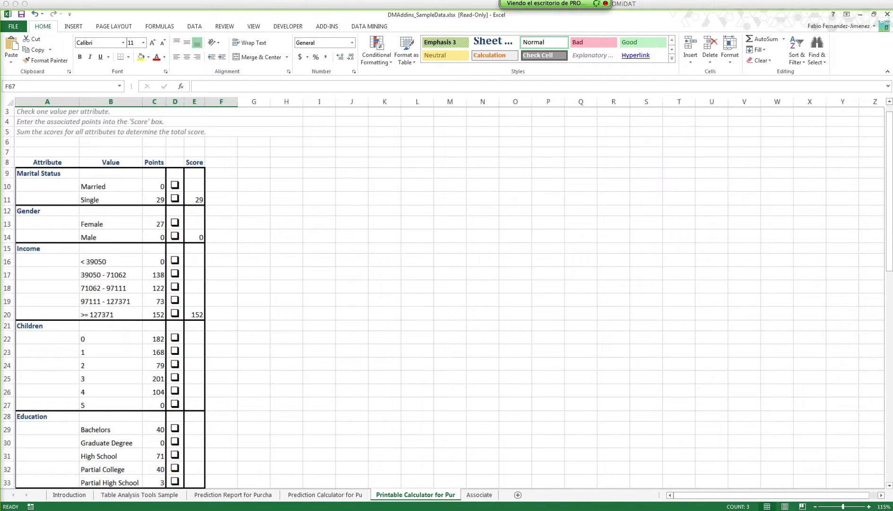
{"action": "scroll", "coordinate": [443, 293], "scroll_direction": "up", "scroll_amount": 1, "text": "ctrl"}
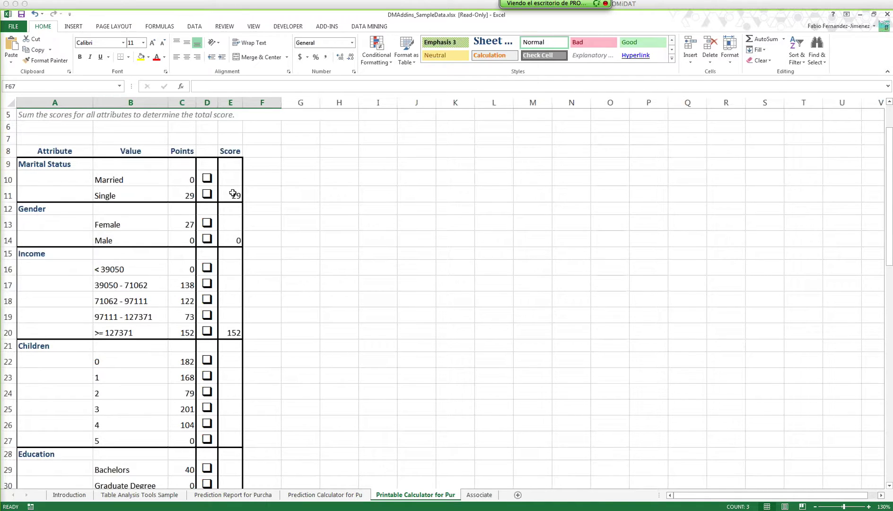
{"action": "scroll", "coordinate": [232, 193], "scroll_direction": "up", "scroll_amount": 2}
{"action": "left_click", "coordinate": [269, 278]}
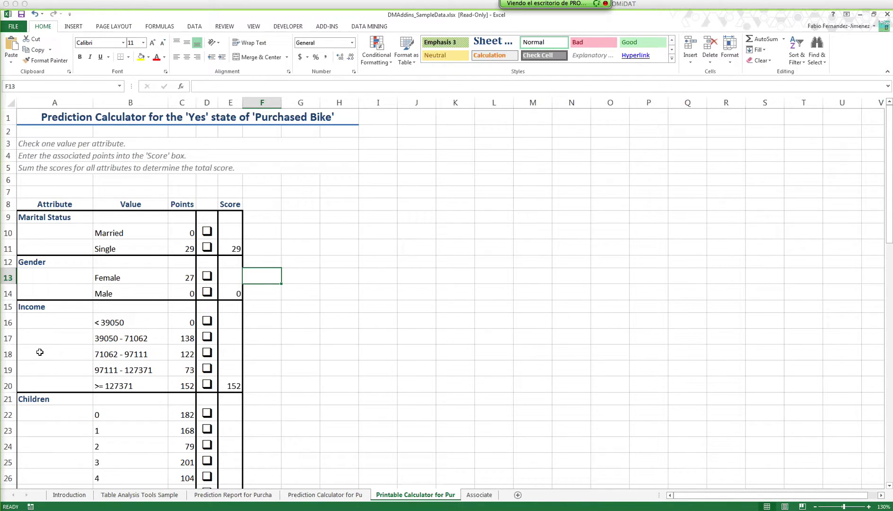
{"action": "key", "text": "alt+Tab"}
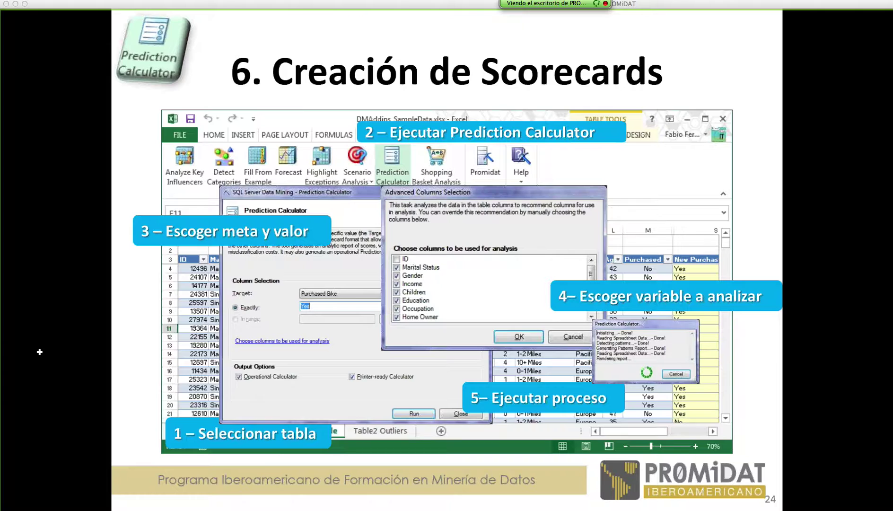
{"action": "key", "text": "Right"}
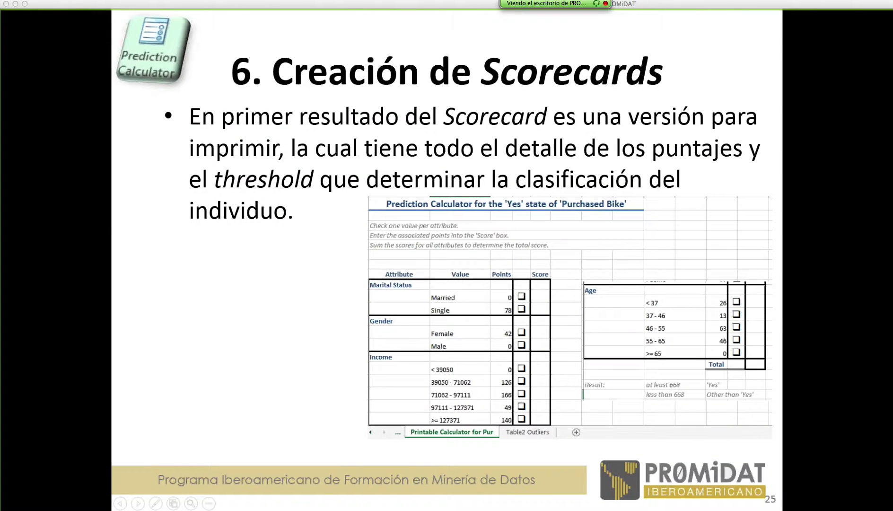
{"action": "key", "text": "Right"}
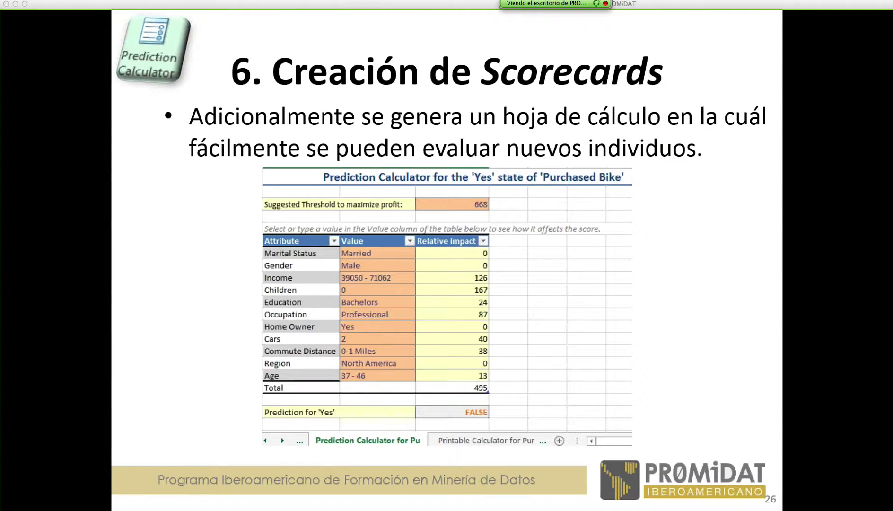
{"action": "key", "text": "Right"}
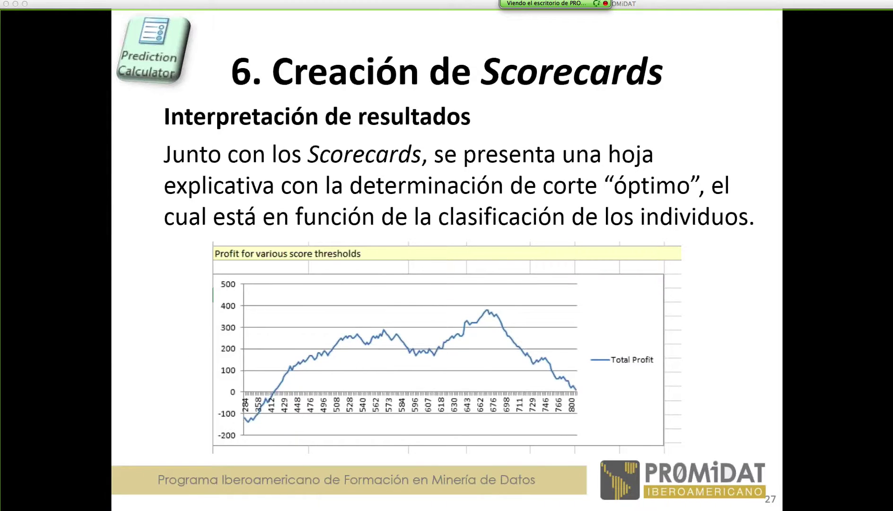
{"action": "key", "text": "Right"}
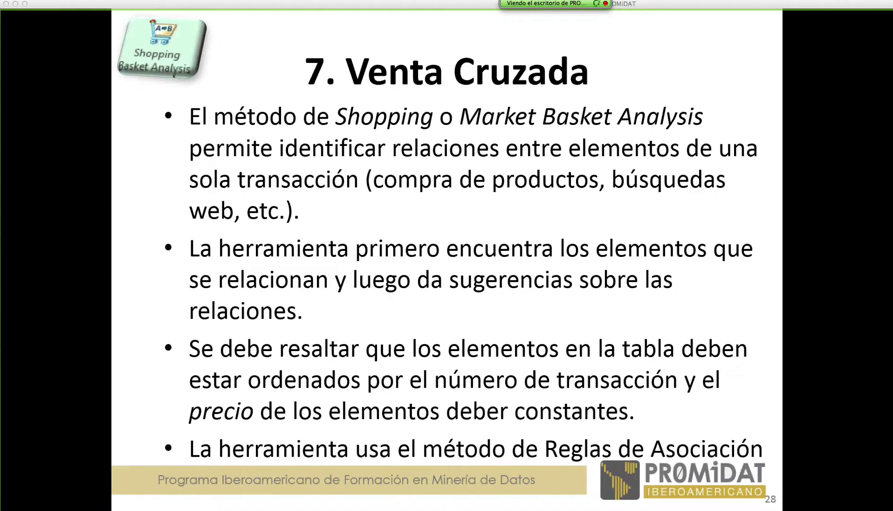
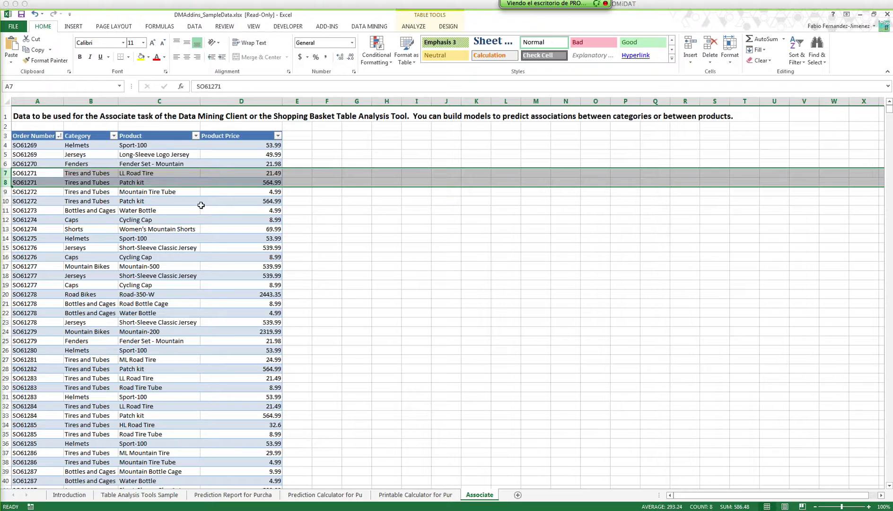
Review the purchases on the Associate sheet and select the LL Road Tire and Patch kit rows in A7:D8.
{"action": "scroll", "coordinate": [305, 227], "scroll_direction": "up", "scroll_amount": 1}
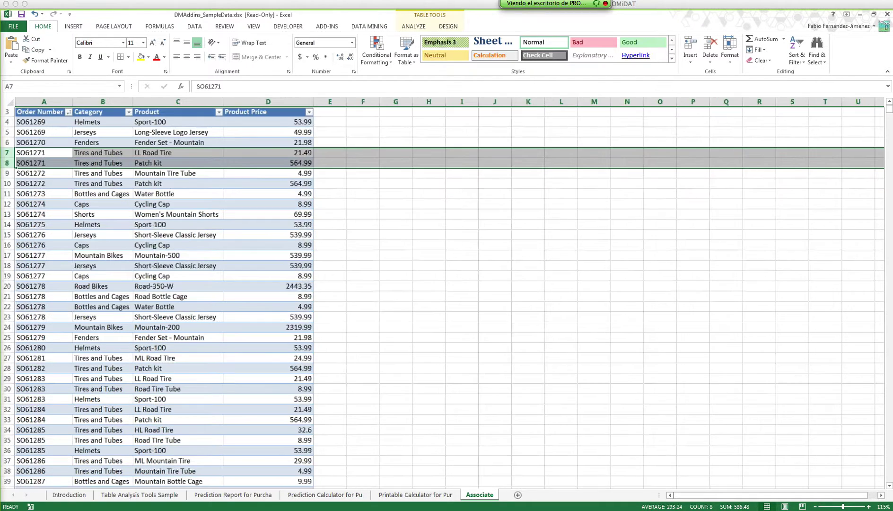
{"action": "scroll", "coordinate": [305, 228], "scroll_direction": "up", "scroll_amount": 1}
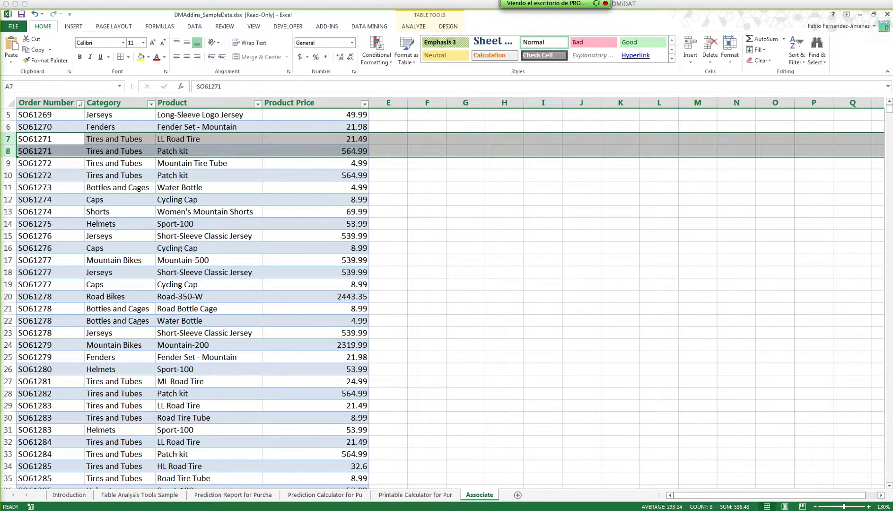
{"action": "scroll", "coordinate": [445, 293], "scroll_direction": "up", "scroll_amount": 2}
{"action": "scroll", "coordinate": [91, 208], "scroll_direction": "up", "scroll_amount": 2}
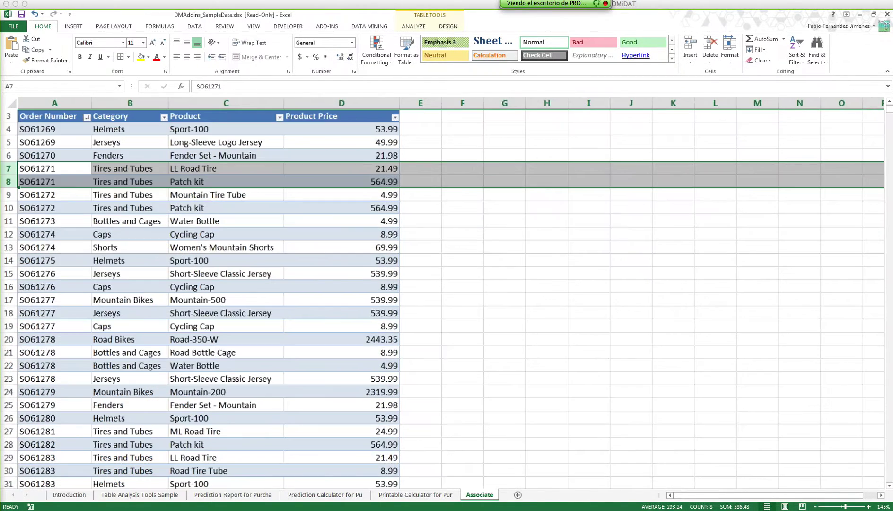
{"action": "left_click", "coordinate": [60, 216]}
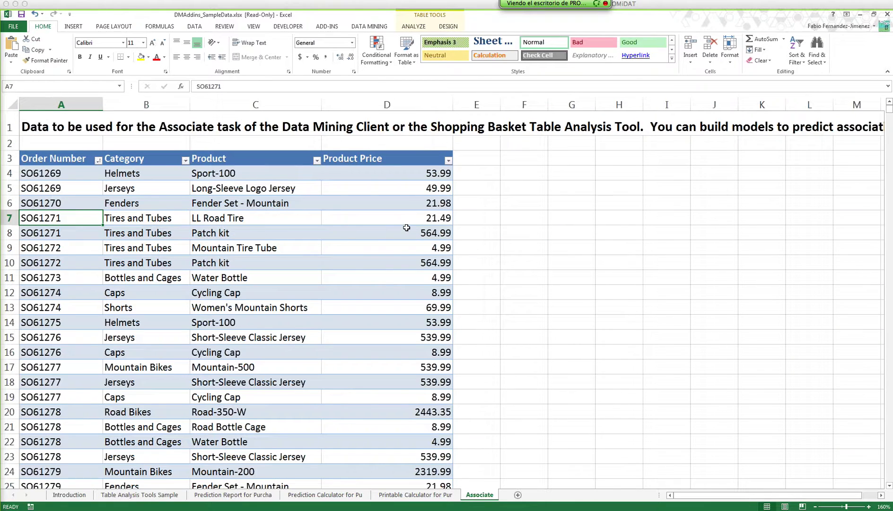
{"action": "left_click_drag", "start_coordinate": [442, 230], "coordinate": [36, 222]}
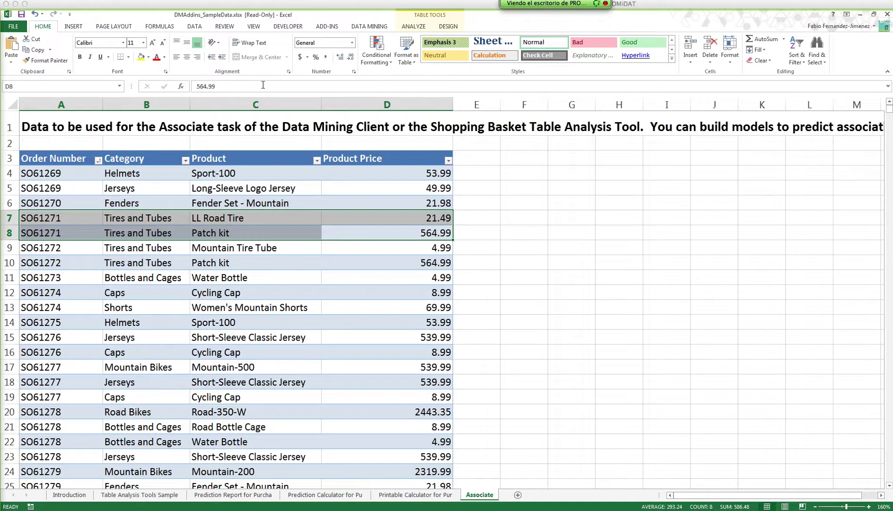
Insert a blank column before Order Number and head it "Cliente" in A3.
{"action": "left_click", "coordinate": [61, 105]}
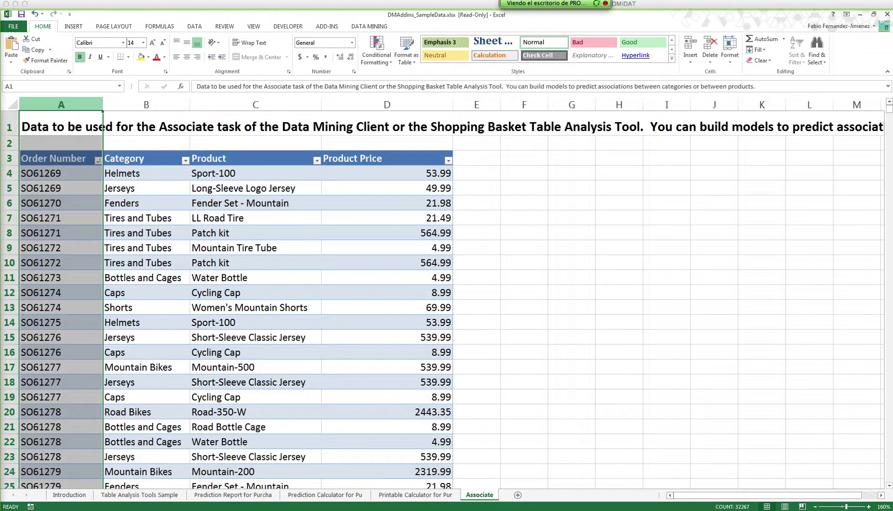
{"action": "right_click", "coordinate": [60, 107]}
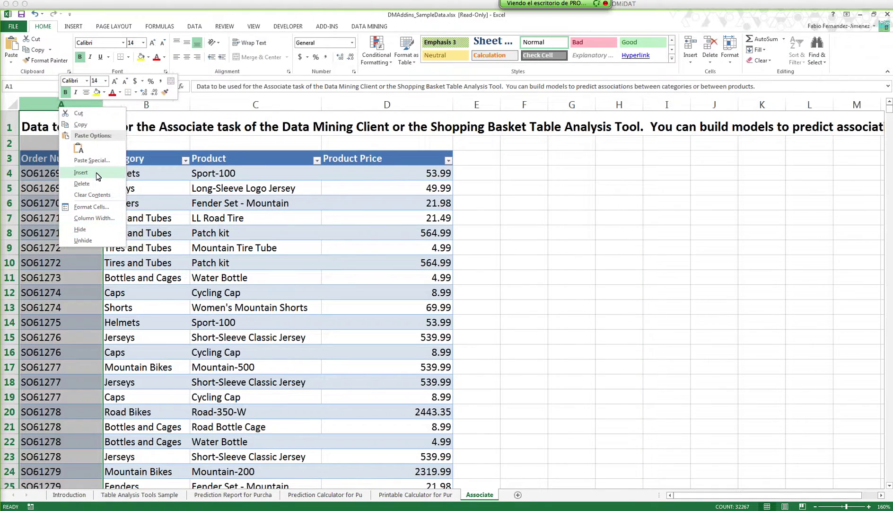
{"action": "left_click", "coordinate": [81, 173]}
{"action": "left_click", "coordinate": [43, 153]}
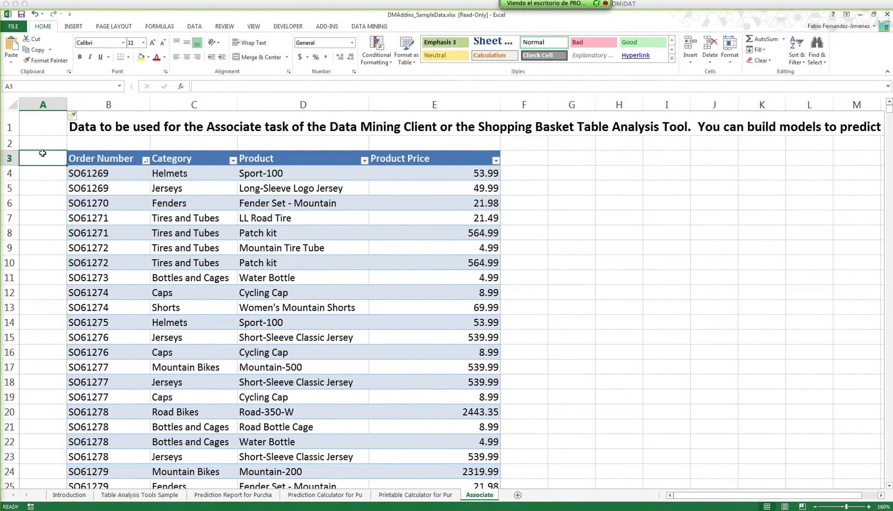
{"action": "type", "text": "Cliente"}
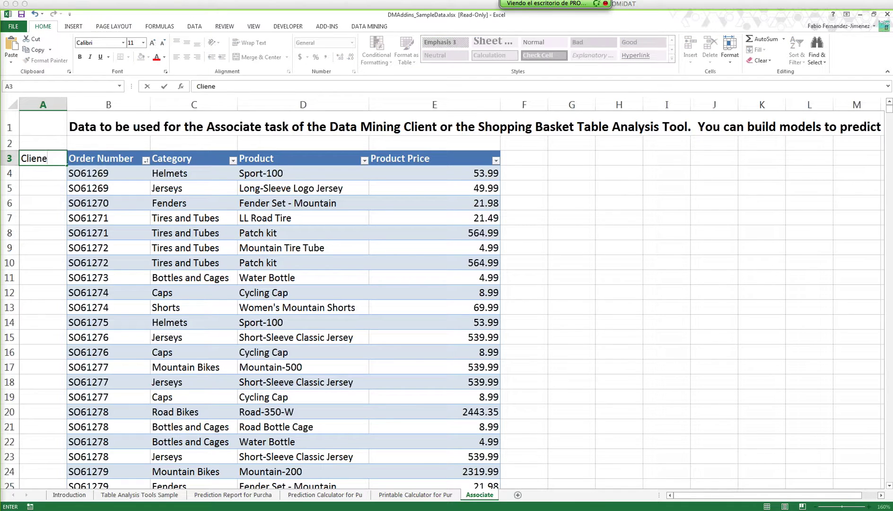
{"action": "key", "text": "Return"}
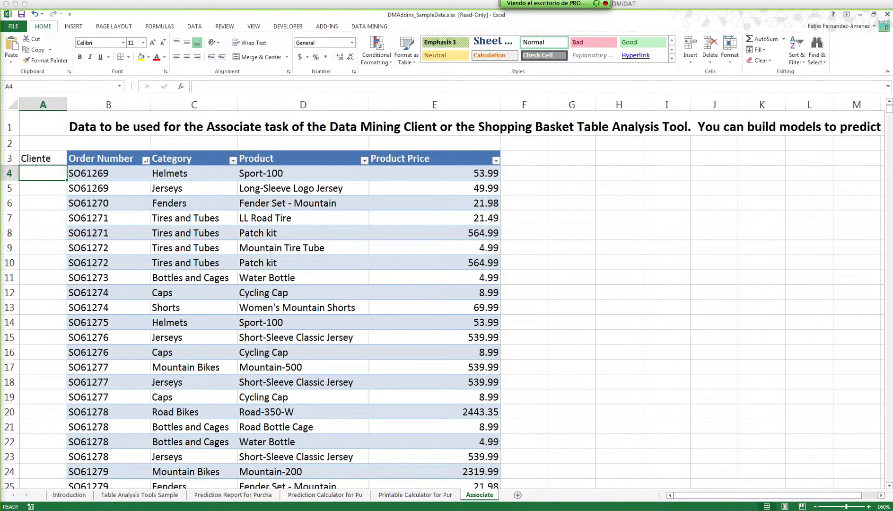
Assign client A to the first five purchase rows, A4 to A8.
{"action": "type", "text": "A"}
{"action": "key", "text": "Return"}
{"action": "type", "text": "A"}
{"action": "key", "text": "Return"}
{"action": "type", "text": "A"}
{"action": "key", "text": "Return"}
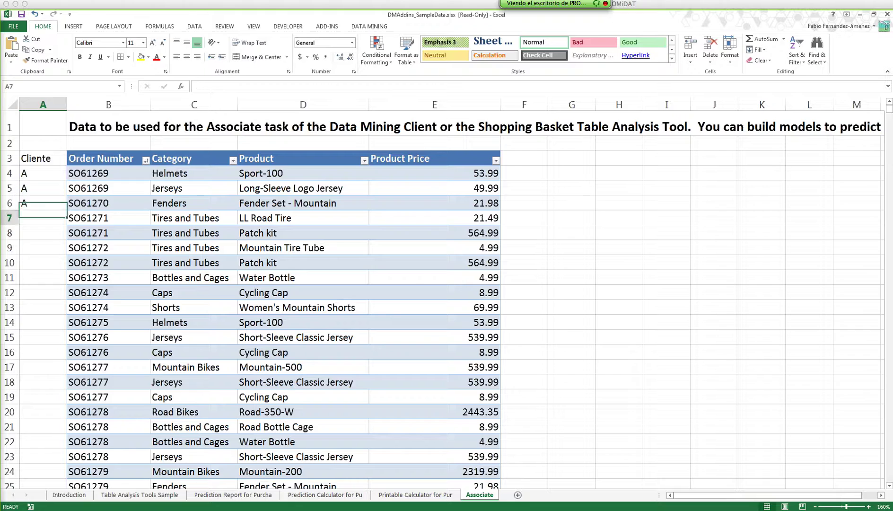
{"action": "type", "text": "A"}
{"action": "key", "text": "Return"}
{"action": "type", "text": "A"}
{"action": "key", "text": "Return"}
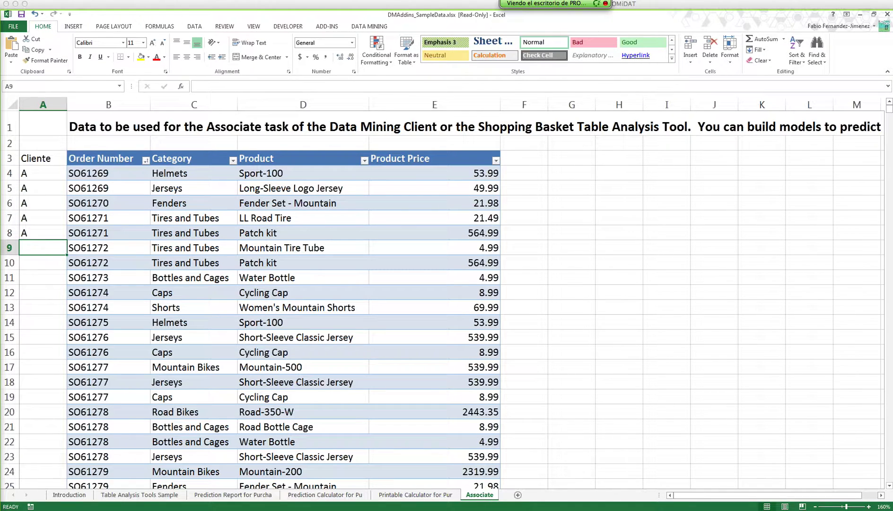
Assign client B to the following seven purchase rows, A9 to A15.
{"action": "type", "text": "B"}
{"action": "key", "text": "Return"}
{"action": "type", "text": "B"}
{"action": "key", "text": "Return"}
{"action": "type", "text": "B"}
{"action": "key", "text": "Return"}
{"action": "type", "text": "B"}
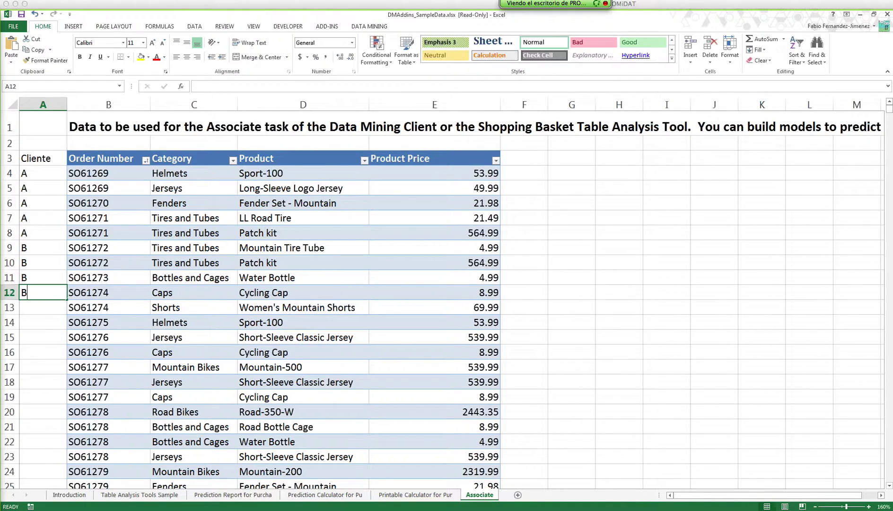
{"action": "key", "text": "Return"}
{"action": "type", "text": "B"}
{"action": "key", "text": "Return"}
{"action": "type", "text": "B"}
{"action": "key", "text": "Return"}
{"action": "type", "text": "B"}
{"action": "key", "text": "Return"}
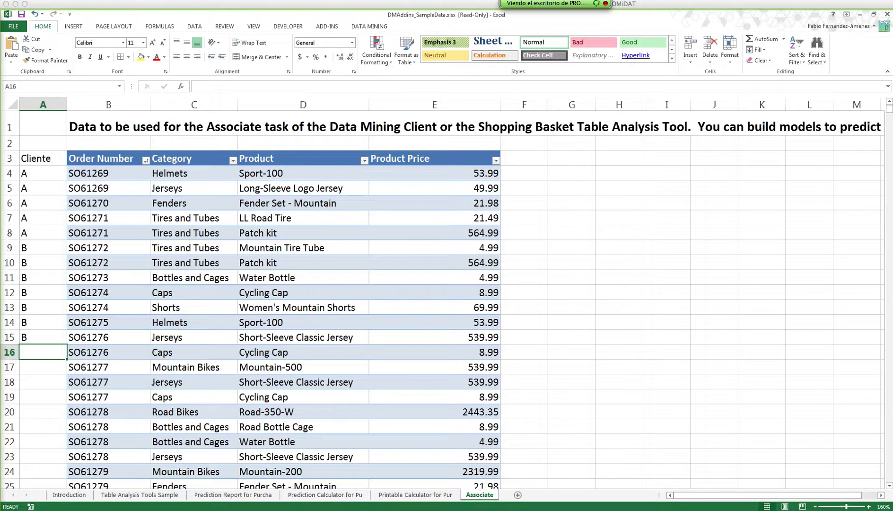
{"action": "key", "text": "Up"}
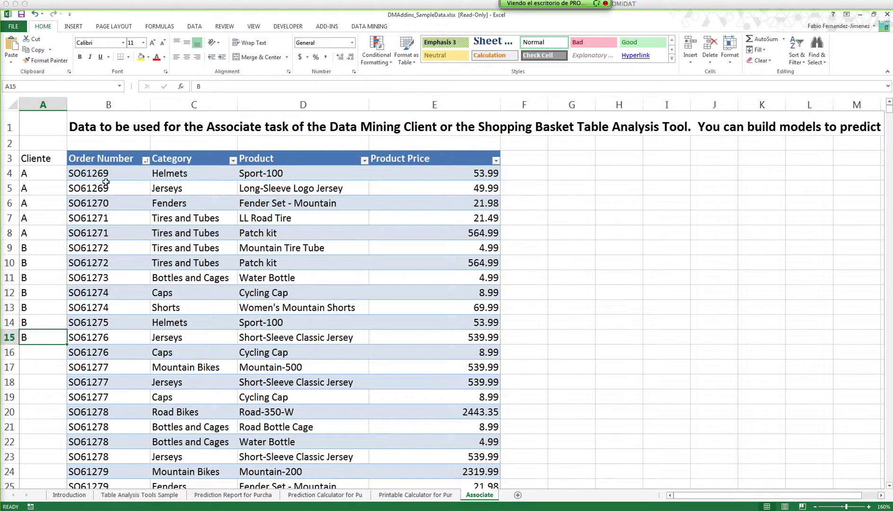
Select the rows grouped under client A and those under client B to compare their purchases, including the LL Road Tire.
{"action": "left_click_drag", "start_coordinate": [10, 173], "coordinate": [9, 262]}
{"action": "left_click_drag", "start_coordinate": [10, 305], "coordinate": [9, 337]}
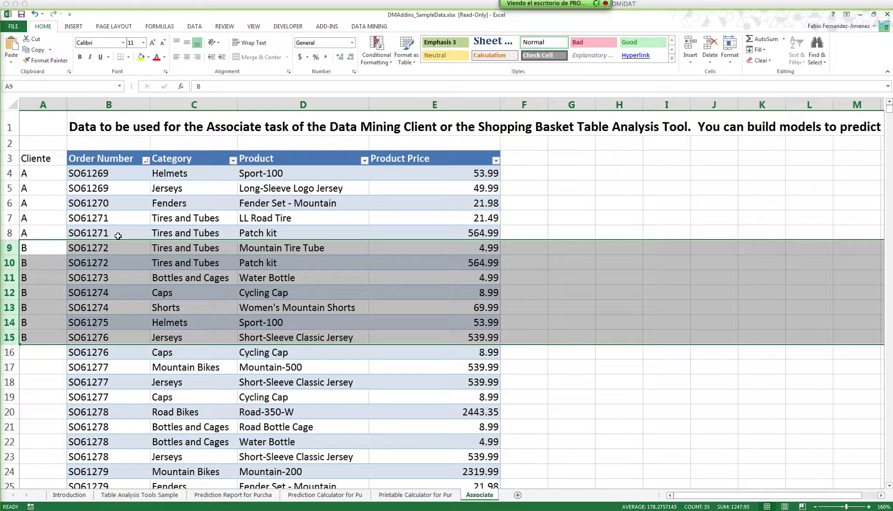
{"action": "left_click", "coordinate": [324, 207]}
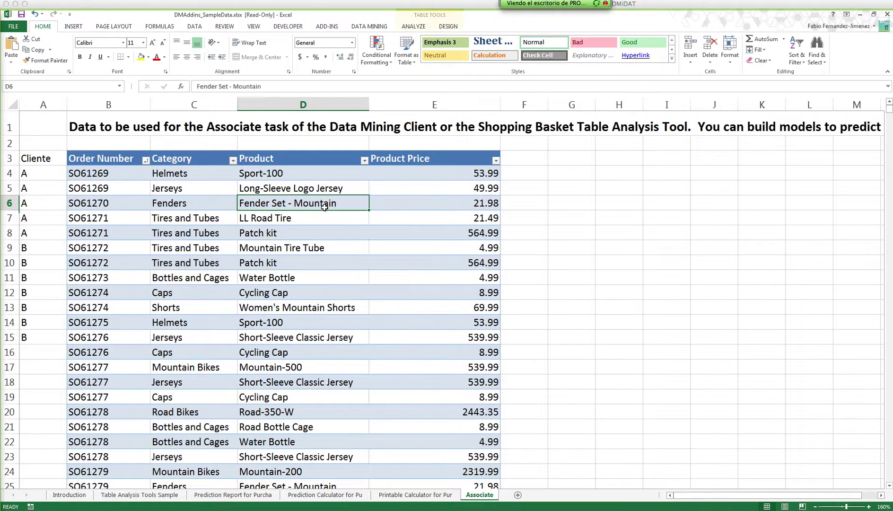
{"action": "left_click", "coordinate": [283, 218]}
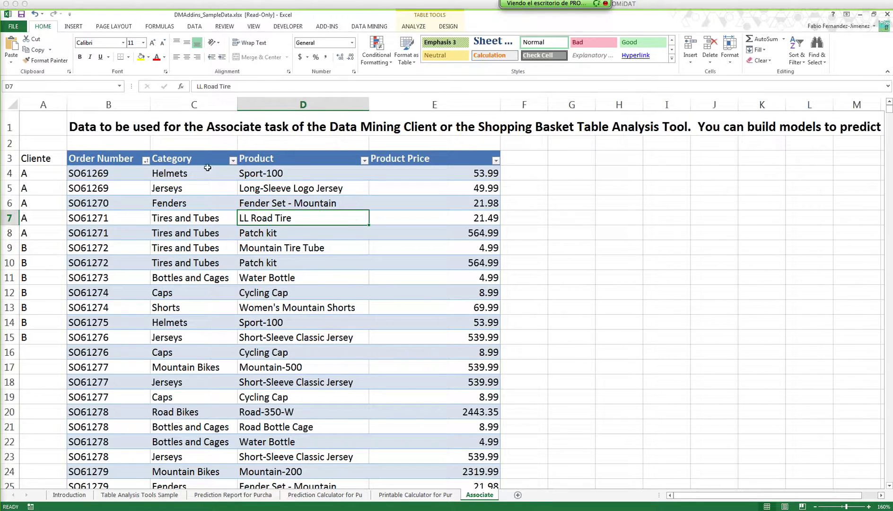
Select the first order's two rows in A4:D5 and examine the products client A bought within a single transaction.
{"action": "left_click_drag", "start_coordinate": [97, 173], "coordinate": [105, 187]}
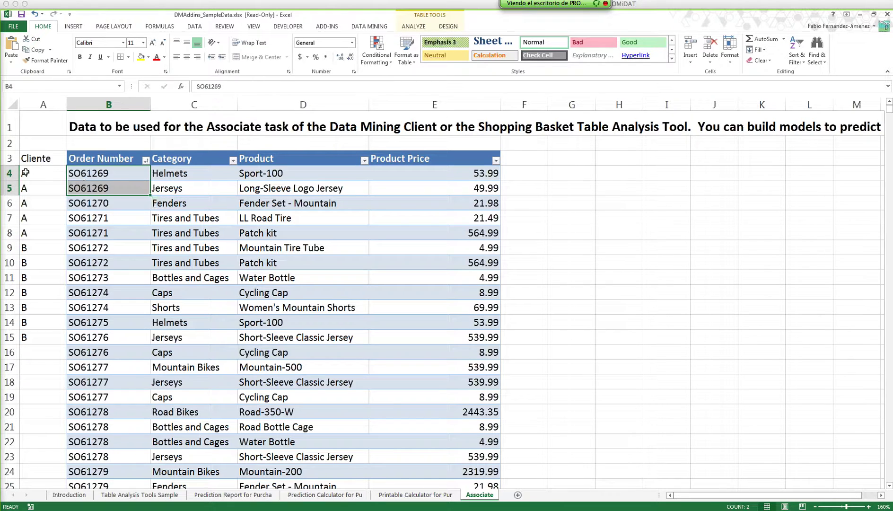
{"action": "left_click_drag", "start_coordinate": [31, 174], "coordinate": [295, 186]}
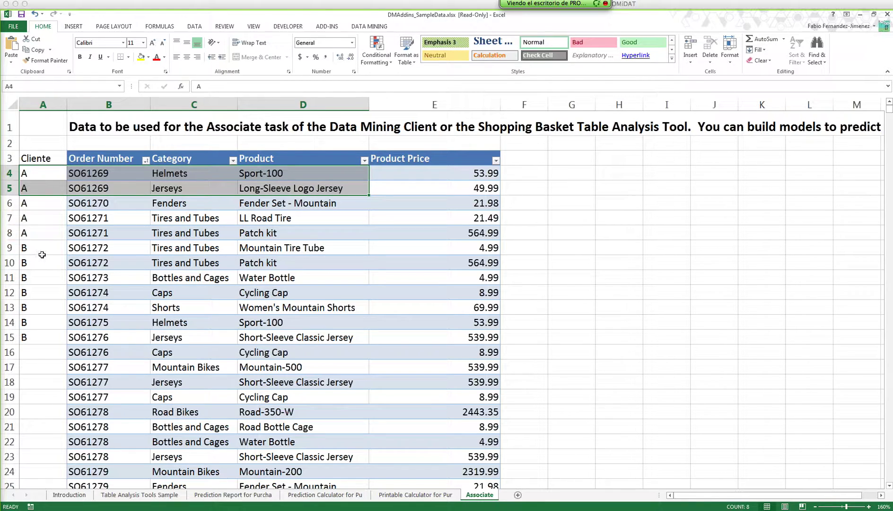
{"action": "left_click", "coordinate": [336, 207]}
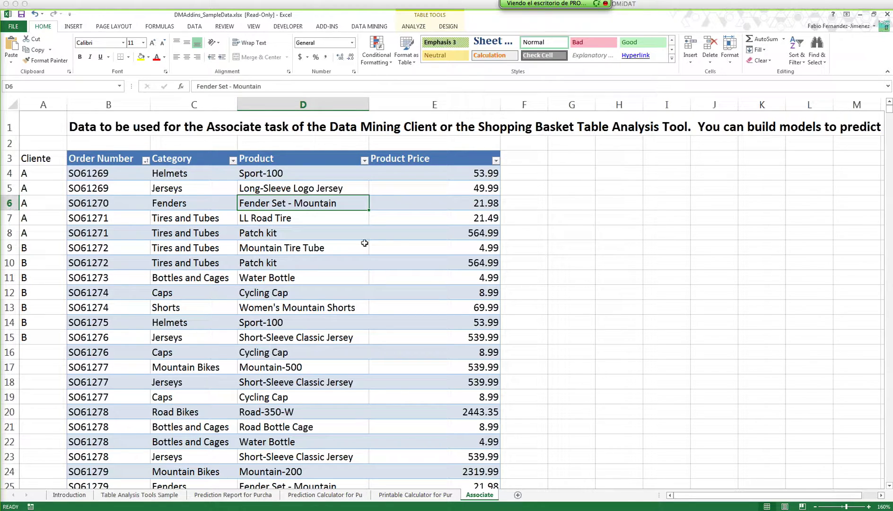
{"action": "left_click", "coordinate": [381, 196]}
{"action": "left_click", "coordinate": [316, 192]}
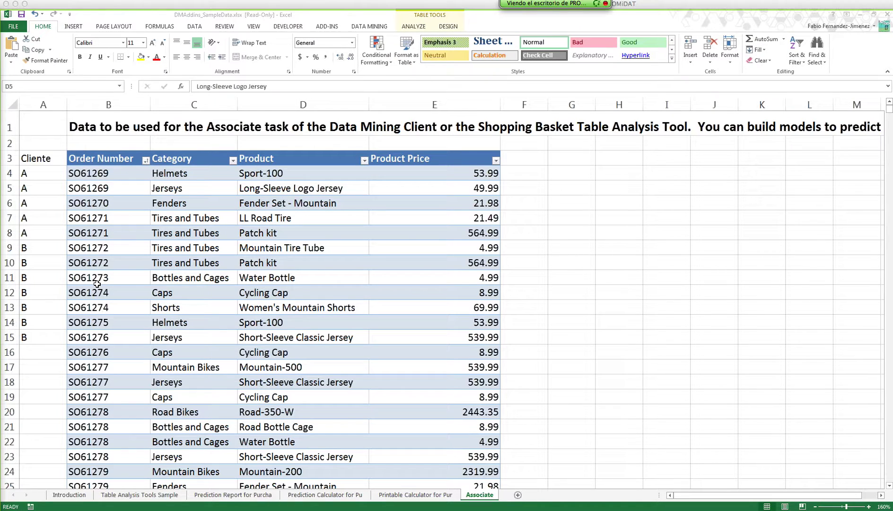
Read the Venta Cruzada procedure slide, return to the Associate sheet in Excel and close the MySQL Workbench window.
{"action": "key", "text": "alt+Tab"}
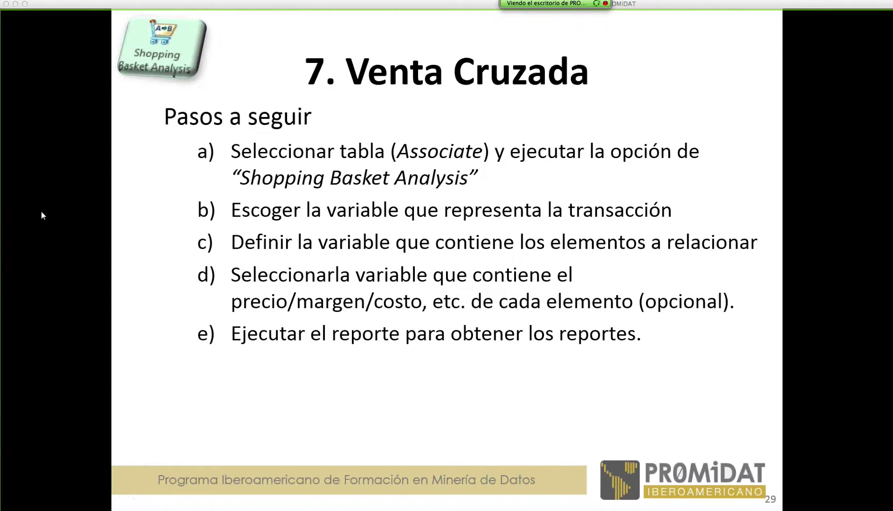
{"action": "key", "text": "alt+Tab"}
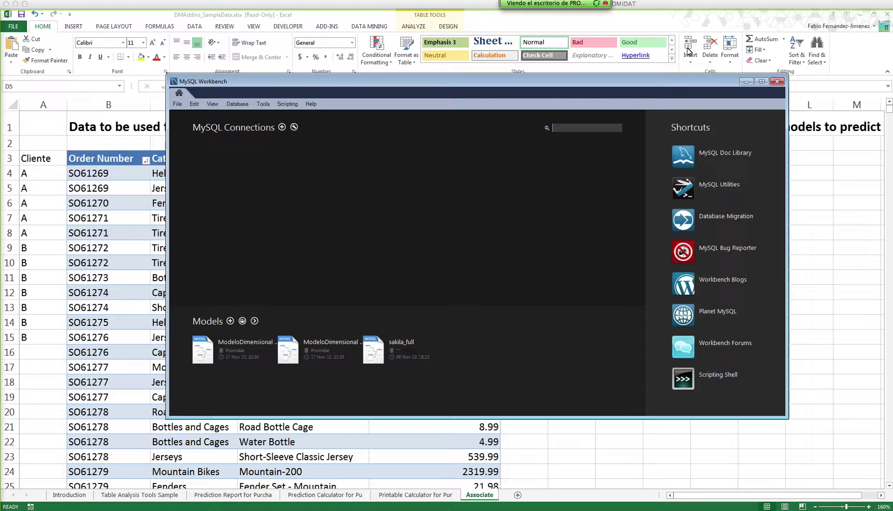
{"action": "left_click", "coordinate": [775, 82]}
Start the Shopping Basket Analysis tool on the Associate table and move its dialog clear of the data.
{"action": "left_click", "coordinate": [252, 220]}
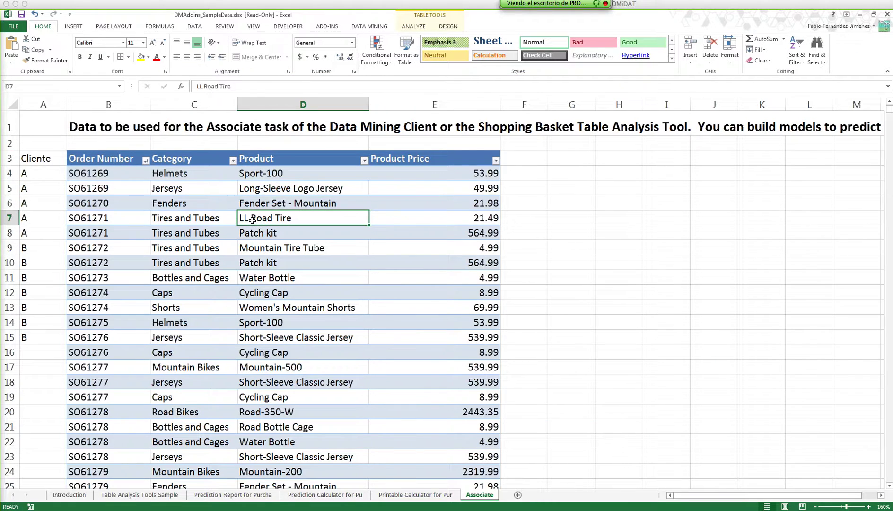
{"action": "left_click", "coordinate": [371, 198]}
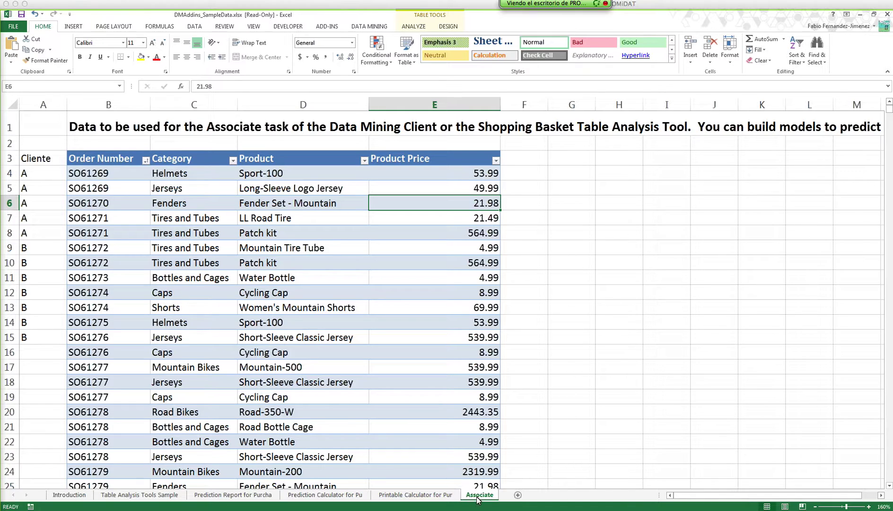
{"action": "left_click", "coordinate": [418, 27]}
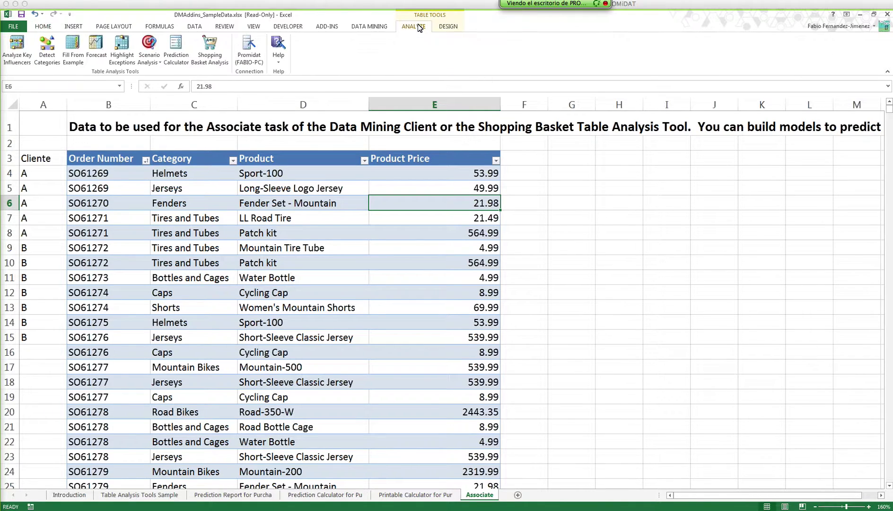
{"action": "left_click", "coordinate": [220, 60]}
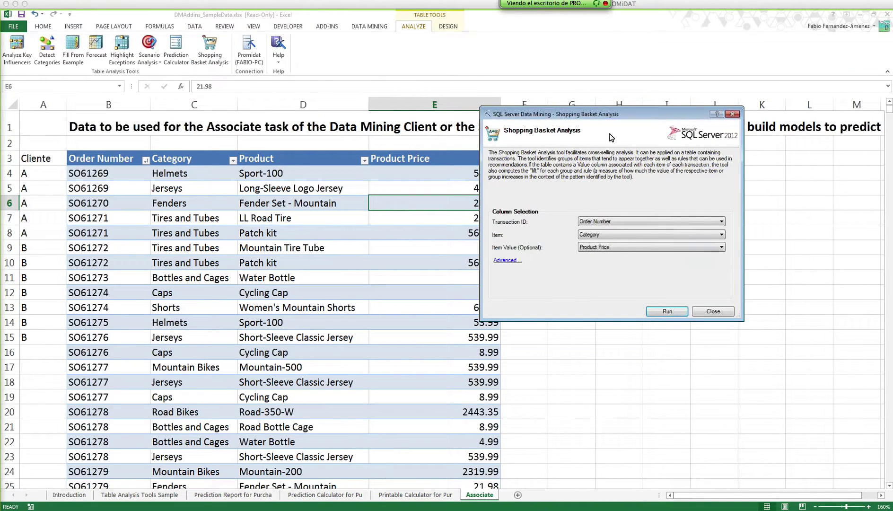
{"action": "left_click_drag", "start_coordinate": [591, 119], "coordinate": [629, 97]}
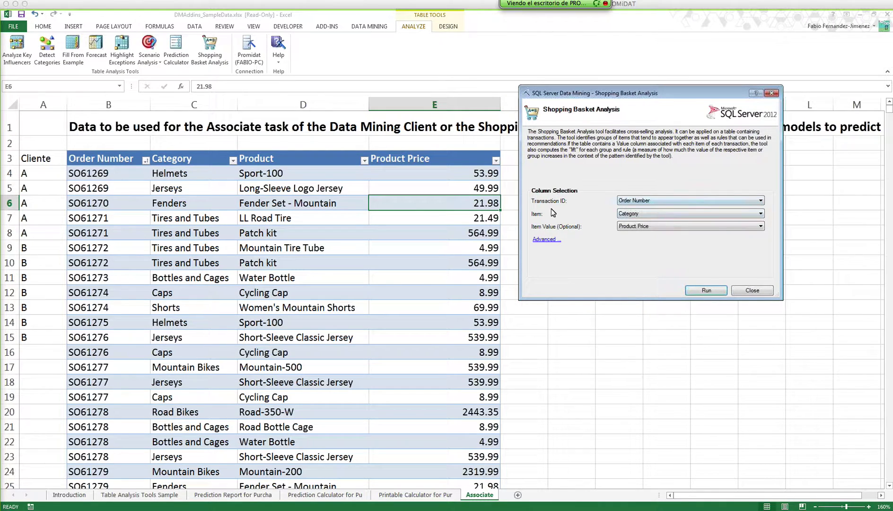
Run the basket analysis with Order Number as transaction ID, Product as item and Product Price as item value.
{"action": "left_click", "coordinate": [758, 201]}
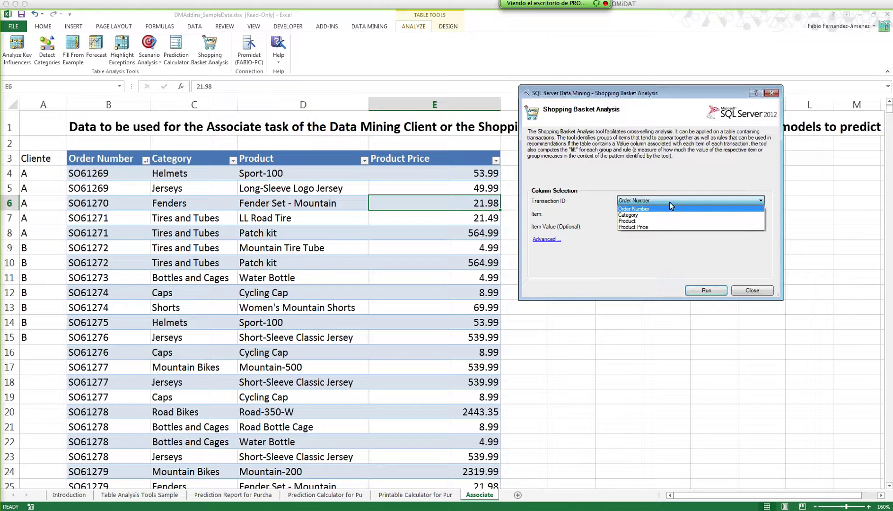
{"action": "left_click", "coordinate": [638, 208]}
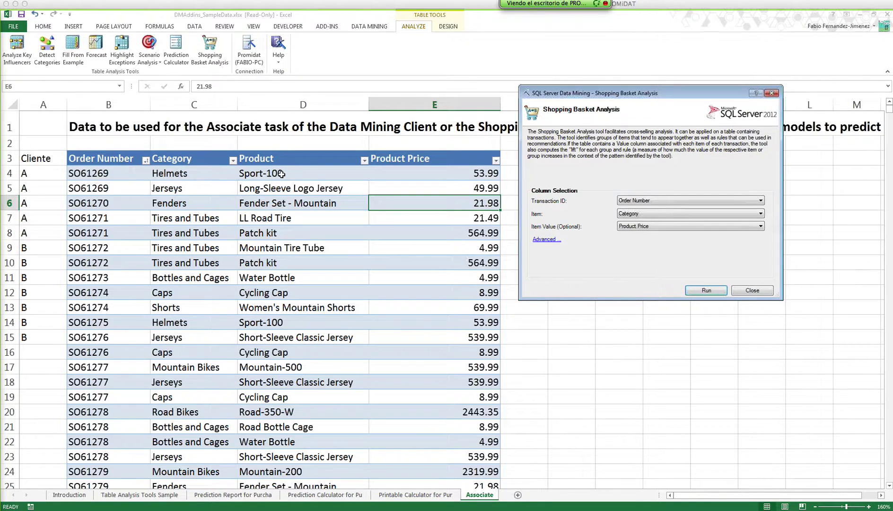
{"action": "left_click", "coordinate": [638, 214]}
{"action": "left_click", "coordinate": [639, 231]}
{"action": "left_click", "coordinate": [634, 226]}
{"action": "left_click", "coordinate": [705, 290]}
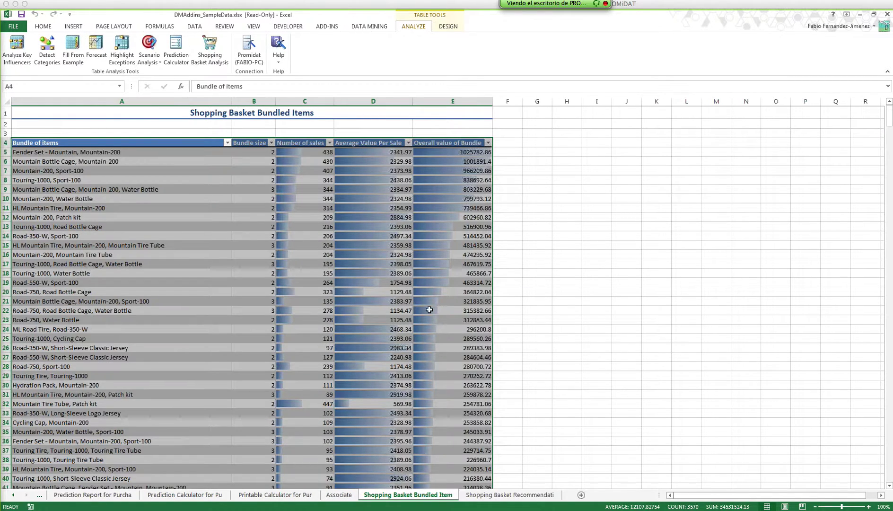
Look over the Shopping Basket Recommendations report and return to the Bundled Items report.
{"action": "left_click", "coordinate": [532, 292]}
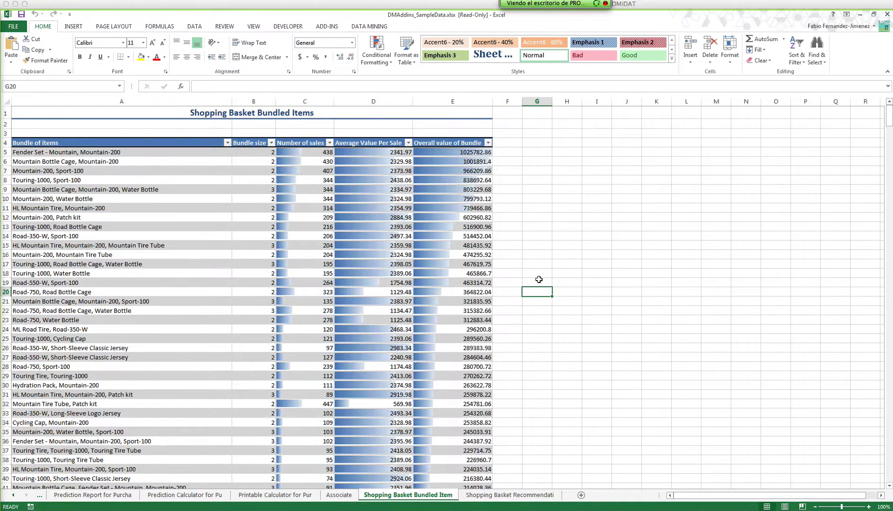
{"action": "scroll", "coordinate": [641, 290], "scroll_direction": "up", "scroll_amount": 1, "text": "ctrl"}
{"action": "scroll", "coordinate": [642, 291], "scroll_direction": "up", "scroll_amount": 1, "text": "ctrl"}
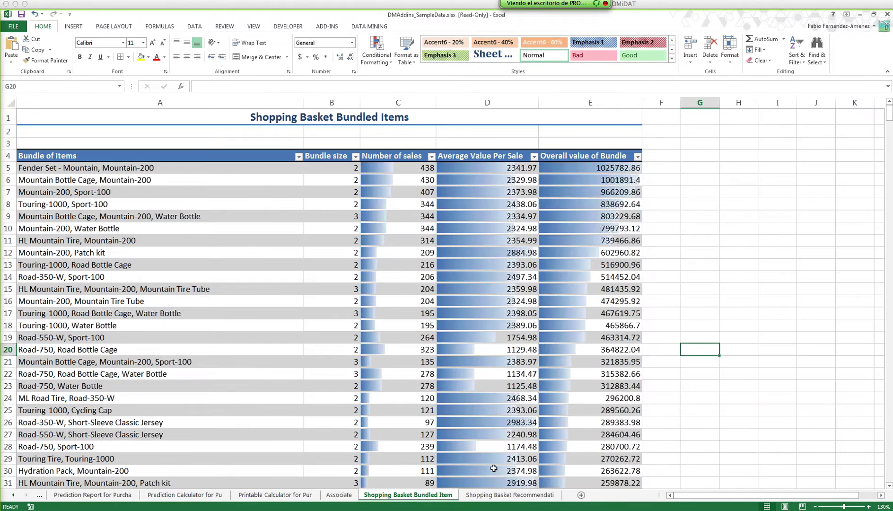
{"action": "left_click", "coordinate": [512, 495]}
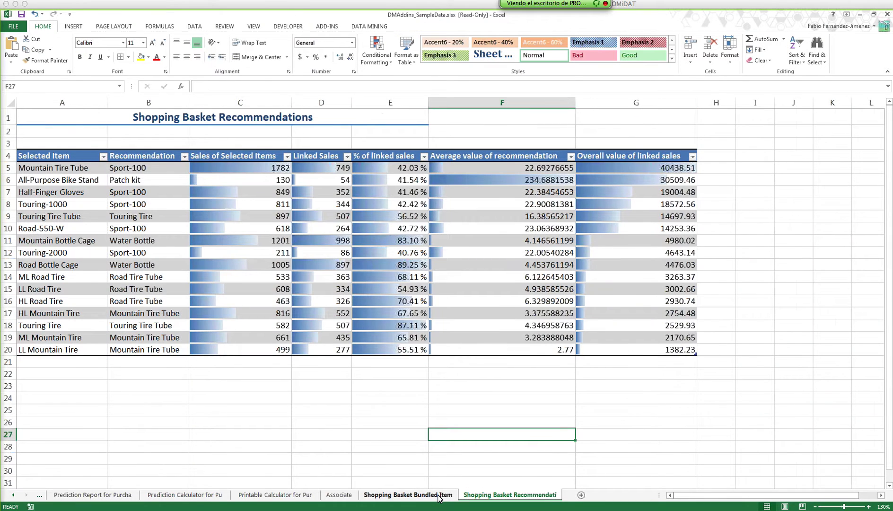
{"action": "left_click", "coordinate": [439, 495]}
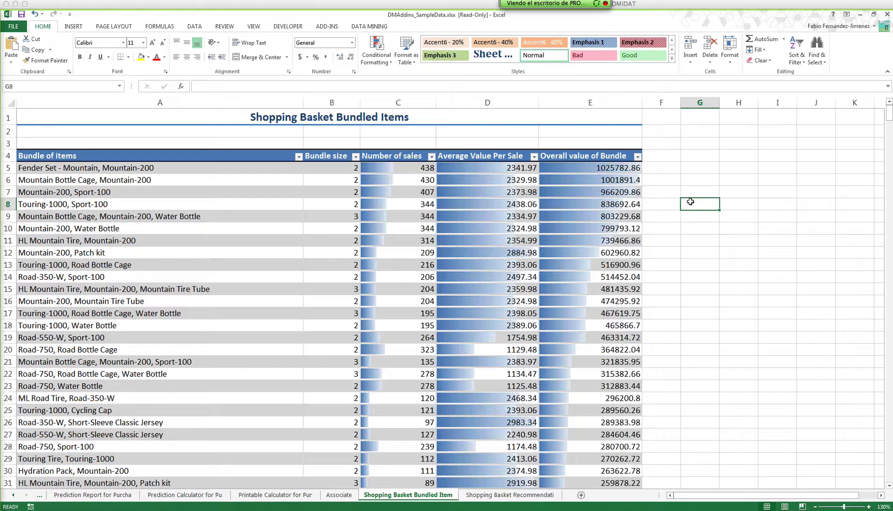
Examine the product combinations listed under Bundle of items in A5 to A10.
{"action": "left_click", "coordinate": [152, 171]}
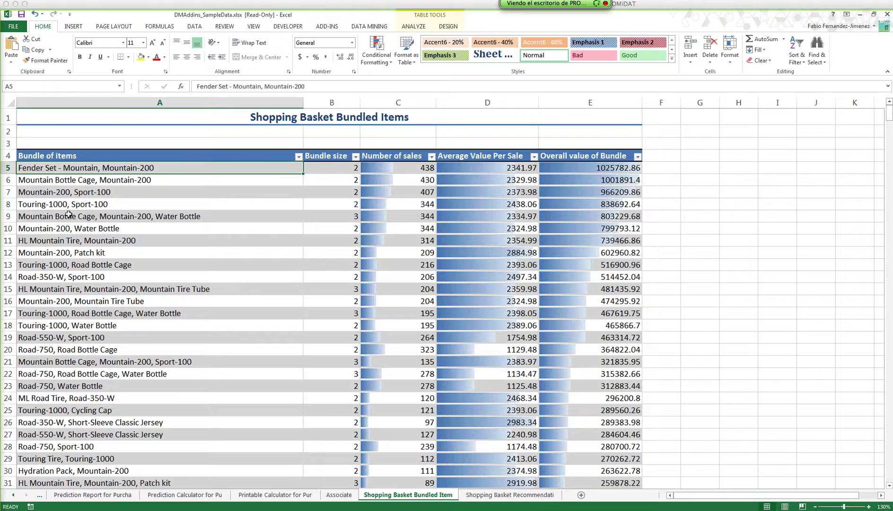
{"action": "left_click", "coordinate": [68, 189]}
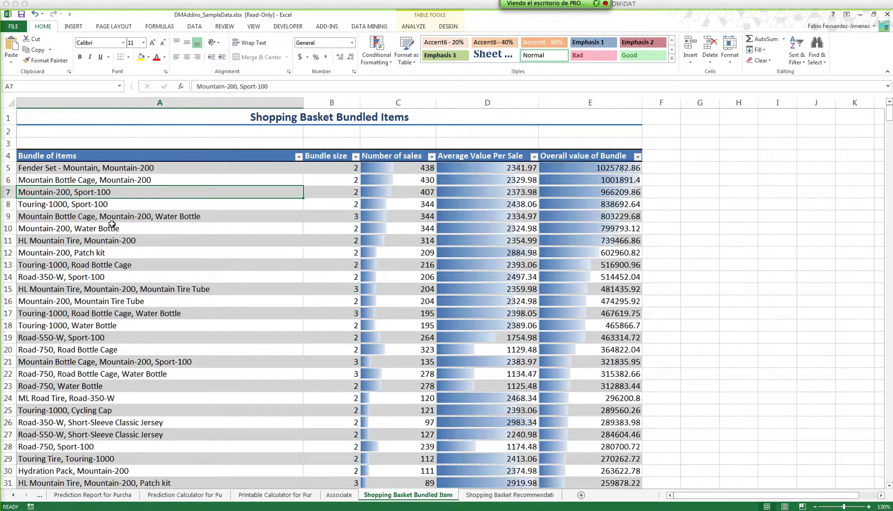
{"action": "left_click", "coordinate": [82, 168]}
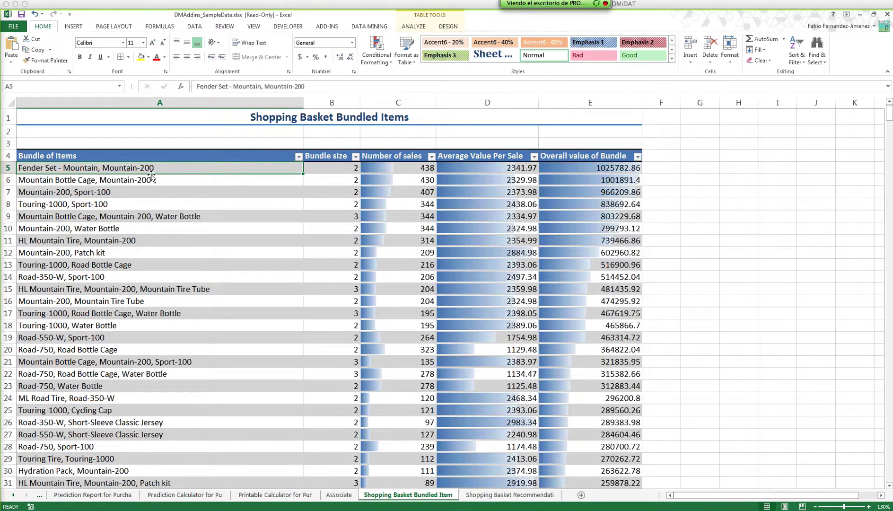
{"action": "key", "text": "Down"}
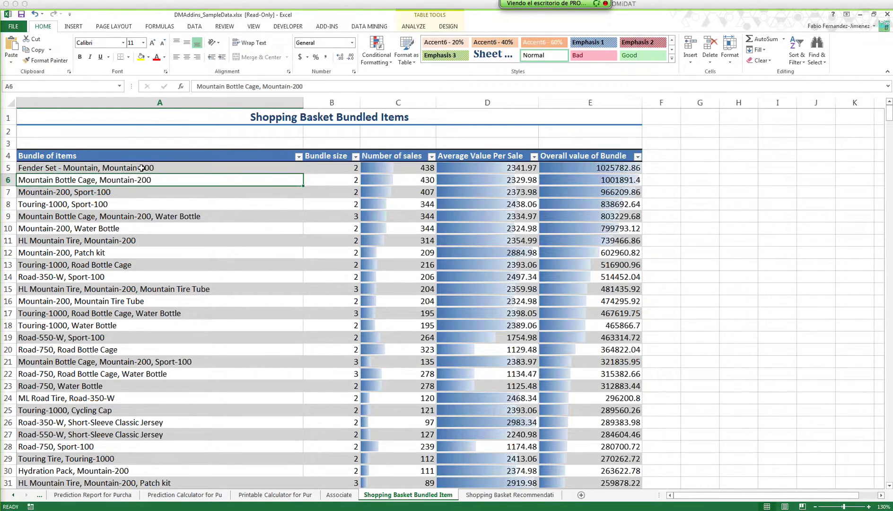
{"action": "key", "text": "Up"}
{"action": "key", "text": "Up"}
{"action": "key", "text": "Down"}
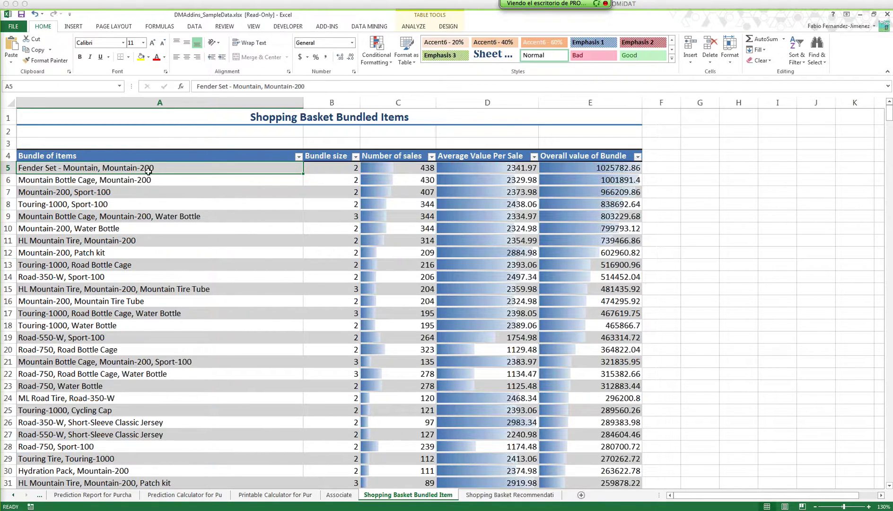
{"action": "left_click", "coordinate": [147, 181]}
{"action": "left_click", "coordinate": [131, 193]}
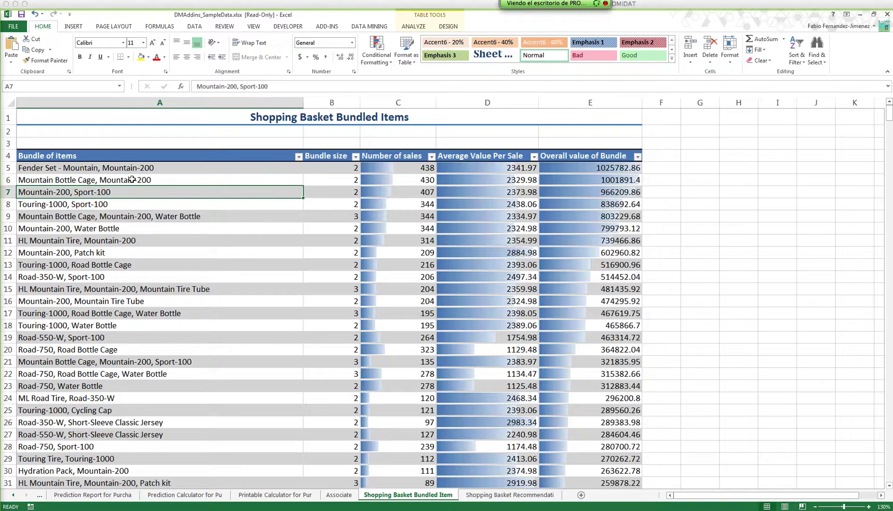
{"action": "left_click", "coordinate": [133, 172]}
{"action": "left_click", "coordinate": [134, 190]}
{"action": "left_click", "coordinate": [132, 216]}
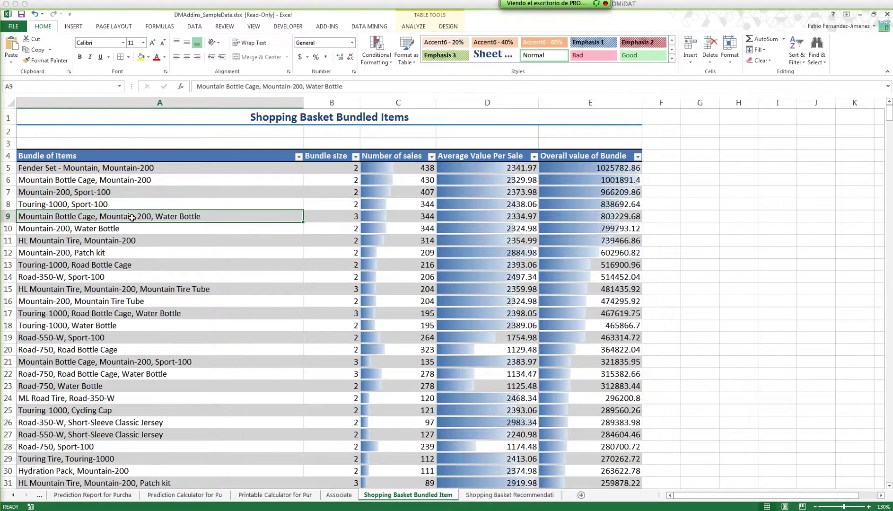
{"action": "left_click", "coordinate": [130, 229]}
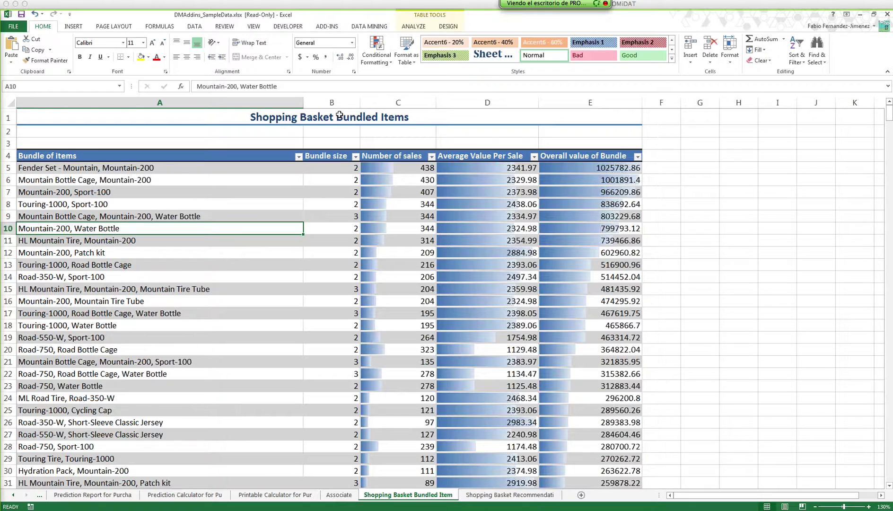
Examine the bundle size and number of sales of the first few bundles.
{"action": "left_click", "coordinate": [321, 163]}
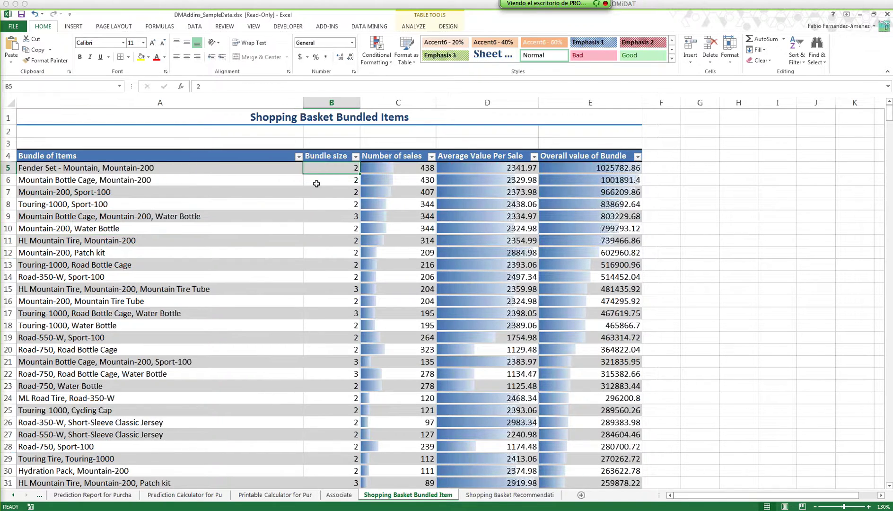
{"action": "left_click", "coordinate": [330, 189]}
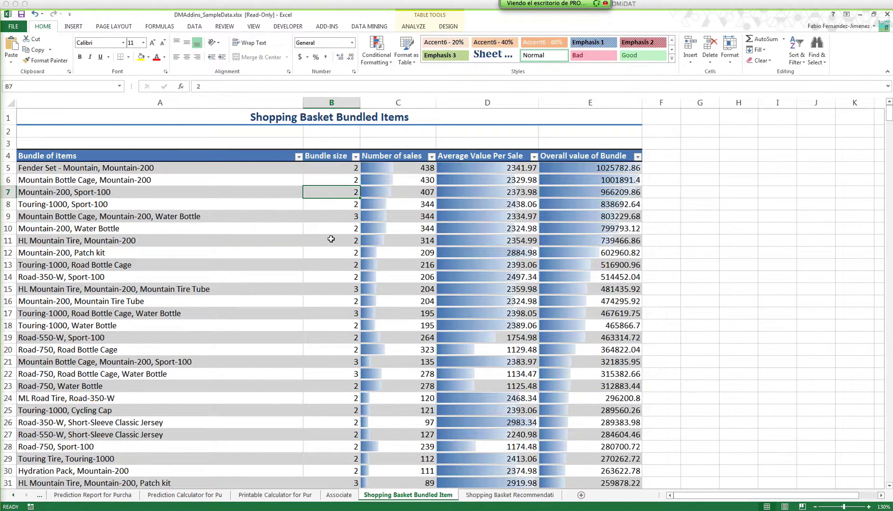
{"action": "left_click", "coordinate": [333, 215]}
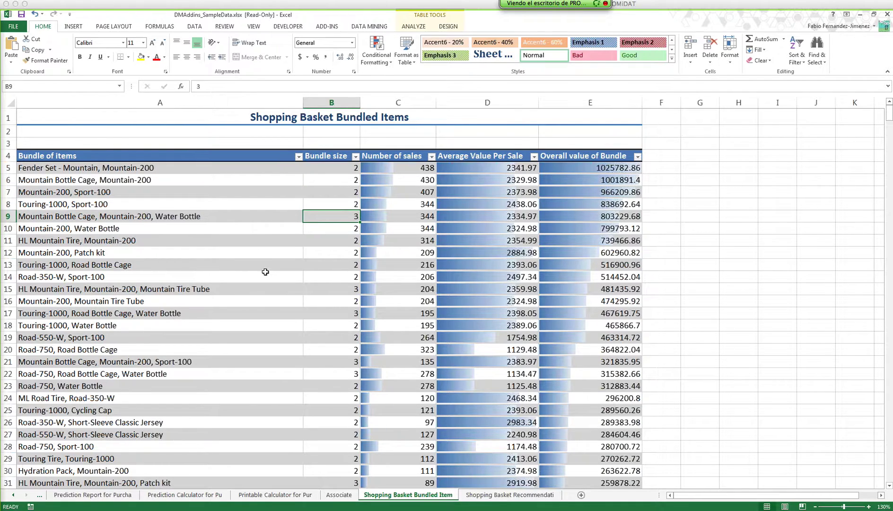
{"action": "left_click", "coordinate": [413, 182]}
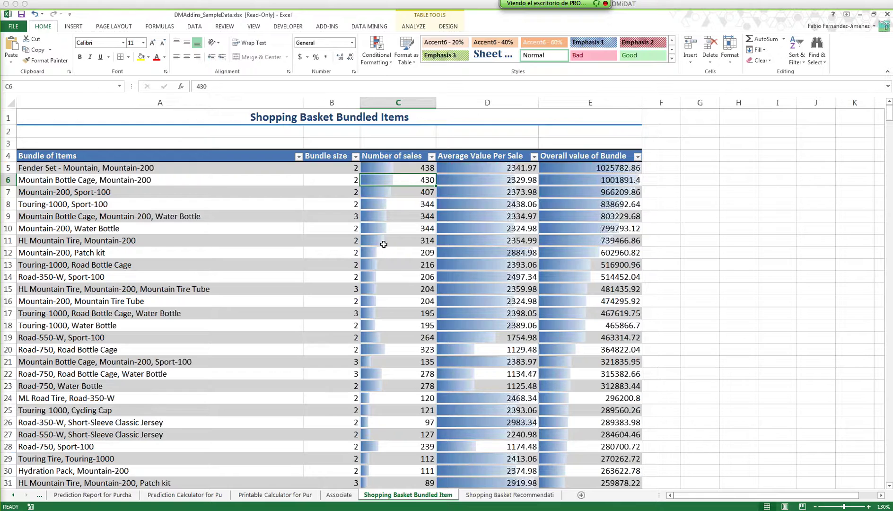
{"action": "left_click", "coordinate": [412, 166]}
{"action": "left_click", "coordinate": [410, 195]}
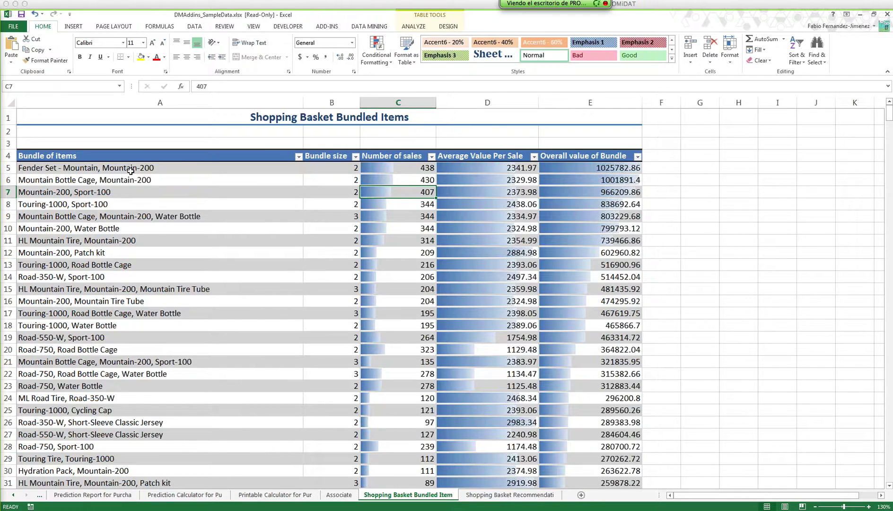
Compare the average value per sale with the overall value of the bundle, highlighting columns D and E.
{"action": "left_click", "coordinate": [515, 171]}
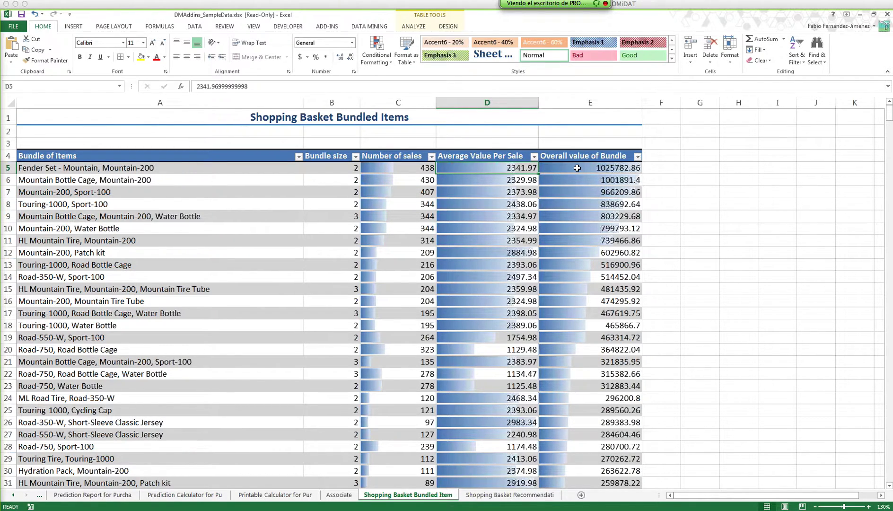
{"action": "left_click", "coordinate": [516, 179]}
{"action": "left_click", "coordinate": [515, 168]}
{"action": "key", "text": "Right"}
{"action": "left_click_drag", "start_coordinate": [487, 102], "coordinate": [550, 116]}
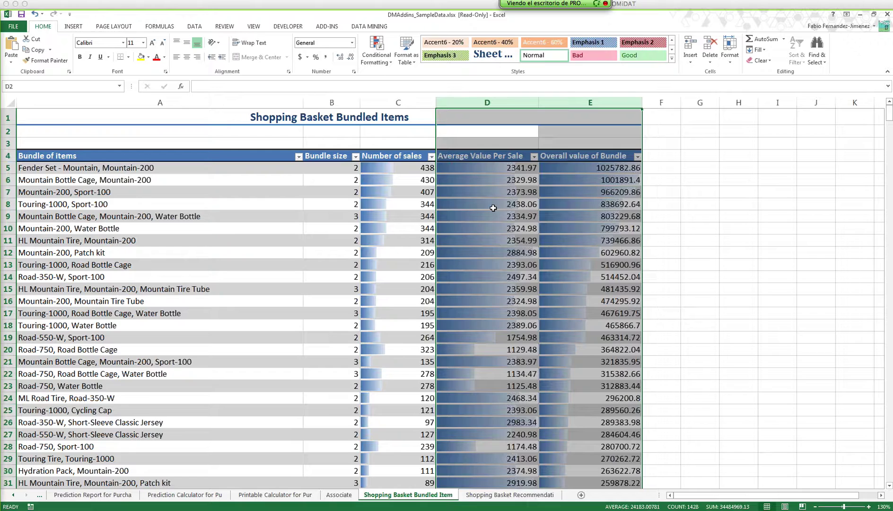
{"action": "left_click", "coordinate": [492, 168]}
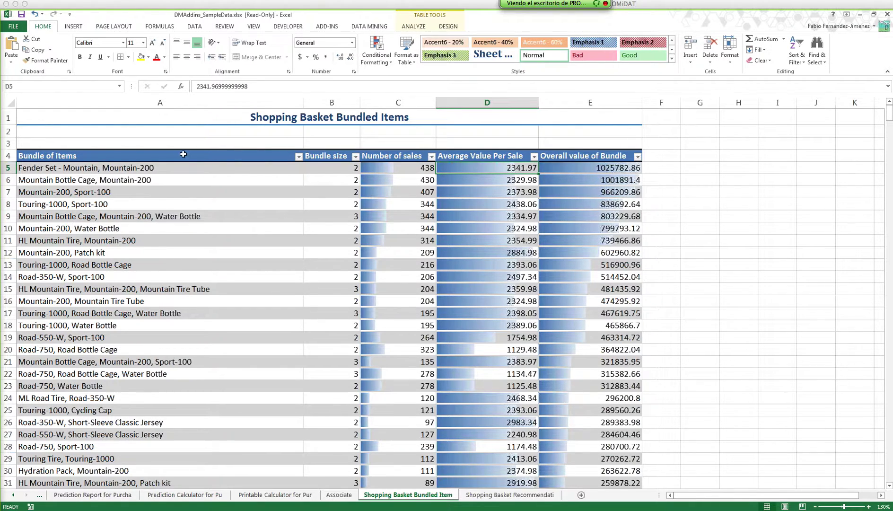
Browse the lower rows of the bundle list and return to its beginning.
{"action": "left_click", "coordinate": [80, 179]}
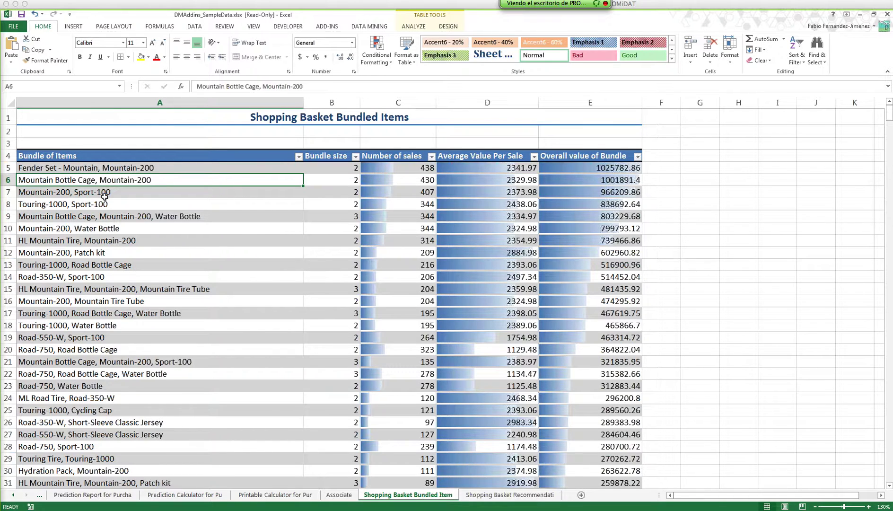
{"action": "scroll", "coordinate": [116, 205], "scroll_direction": "down", "scroll_amount": 1}
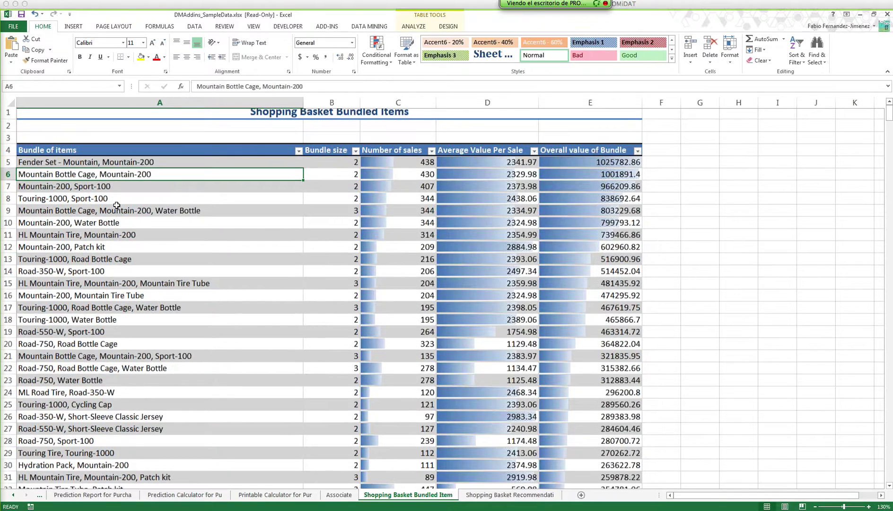
{"action": "scroll", "coordinate": [117, 205], "scroll_direction": "down", "scroll_amount": 20}
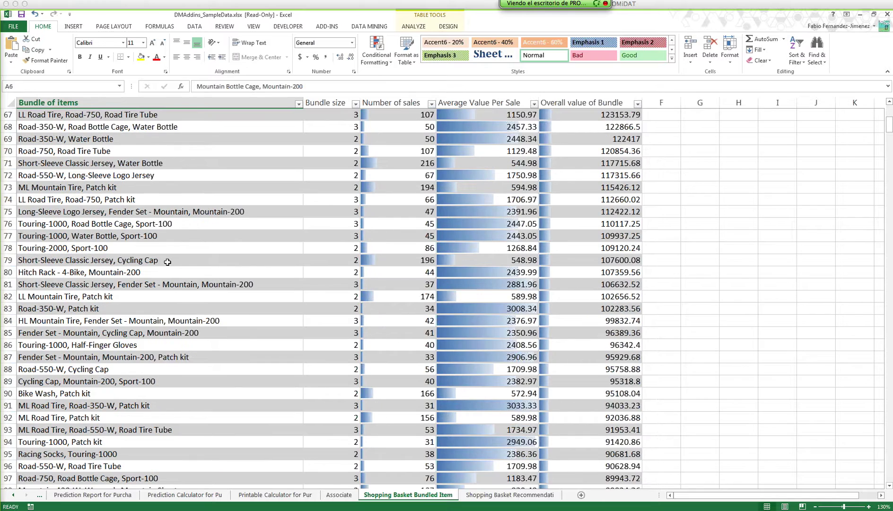
{"action": "scroll", "coordinate": [168, 261], "scroll_direction": "up", "scroll_amount": 3}
{"action": "scroll", "coordinate": [167, 261], "scroll_direction": "up", "scroll_amount": 19}
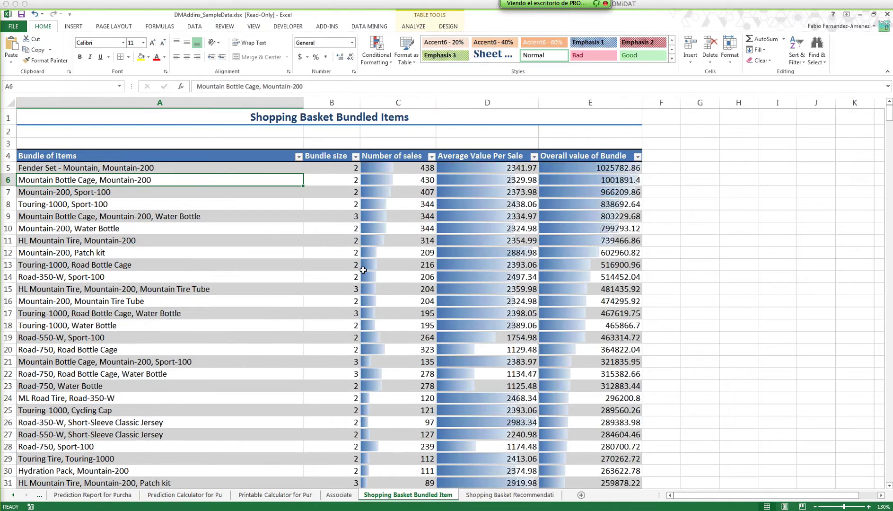
Sort the bundles by Number of sales from largest to smallest and examine the best-selling bundles' items, sales and values.
{"action": "left_click", "coordinate": [431, 156]}
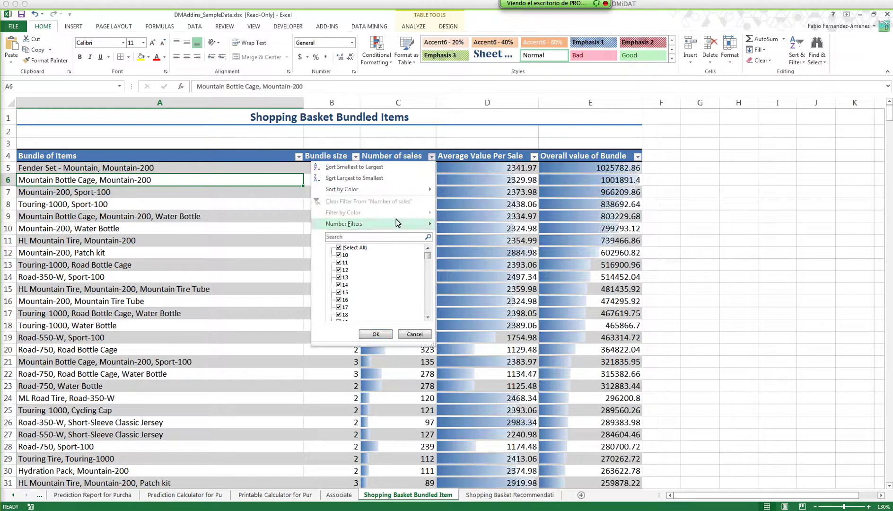
{"action": "left_click", "coordinate": [387, 179]}
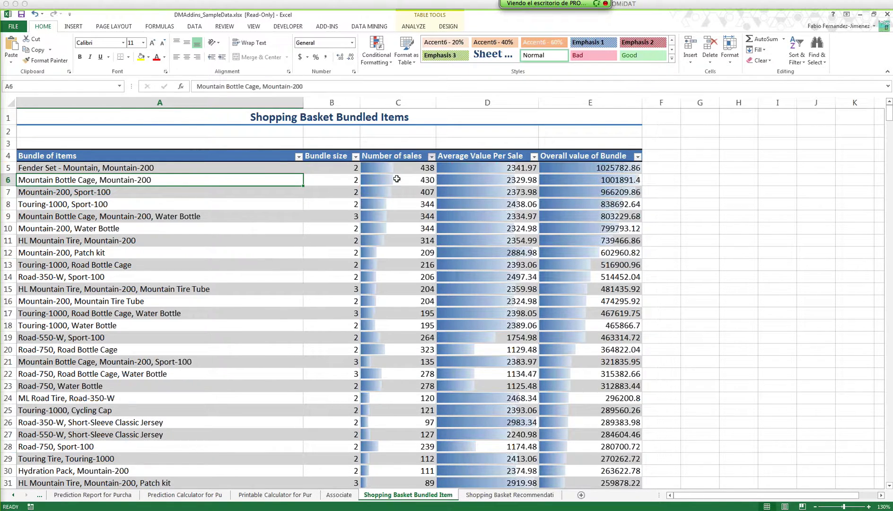
{"action": "left_click", "coordinate": [132, 167]}
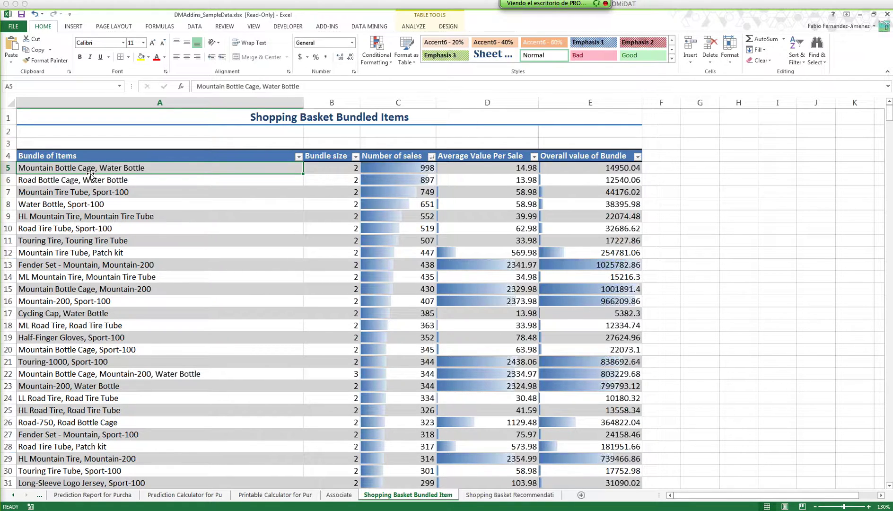
{"action": "left_click", "coordinate": [398, 180]}
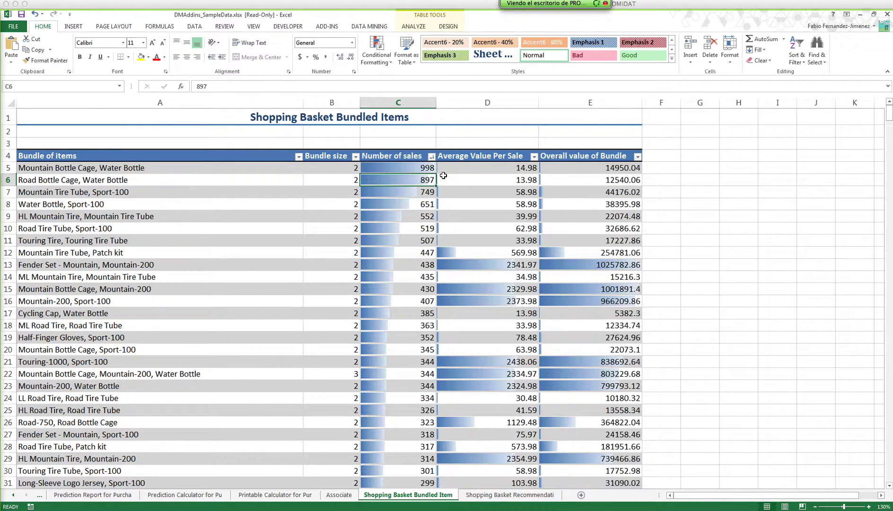
{"action": "left_click", "coordinate": [535, 170]}
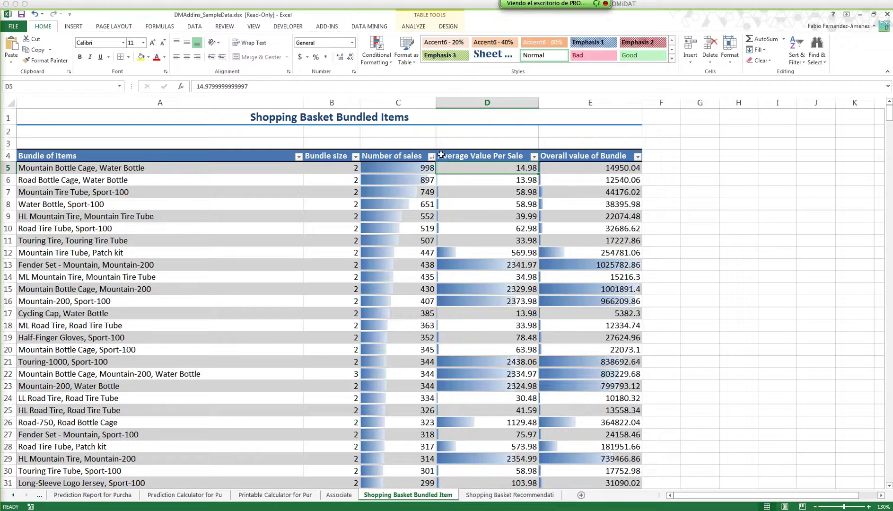
{"action": "left_click", "coordinate": [564, 168]}
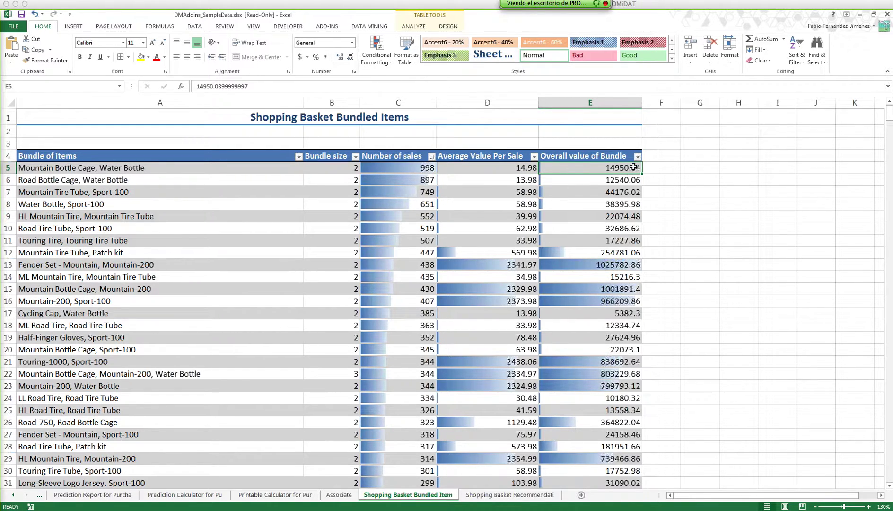
Sort the bundles by Average Value Per Sale from largest to smallest and examine the first bundle's size and items.
{"action": "left_click", "coordinate": [534, 157]}
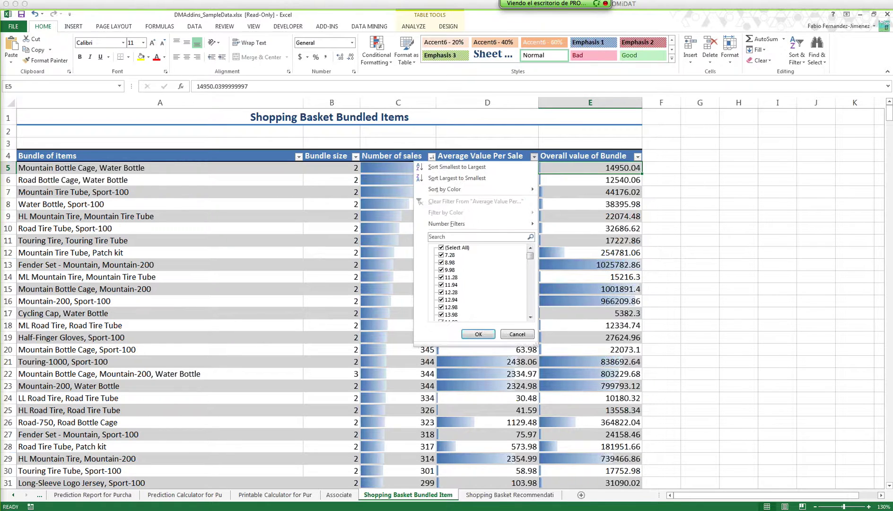
{"action": "left_click", "coordinate": [501, 179]}
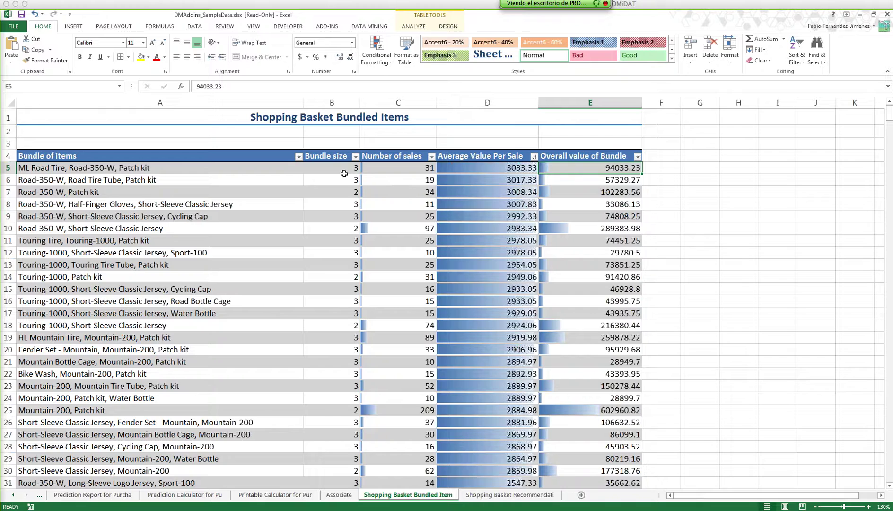
{"action": "left_click", "coordinate": [344, 172]}
{"action": "left_click", "coordinate": [111, 167]}
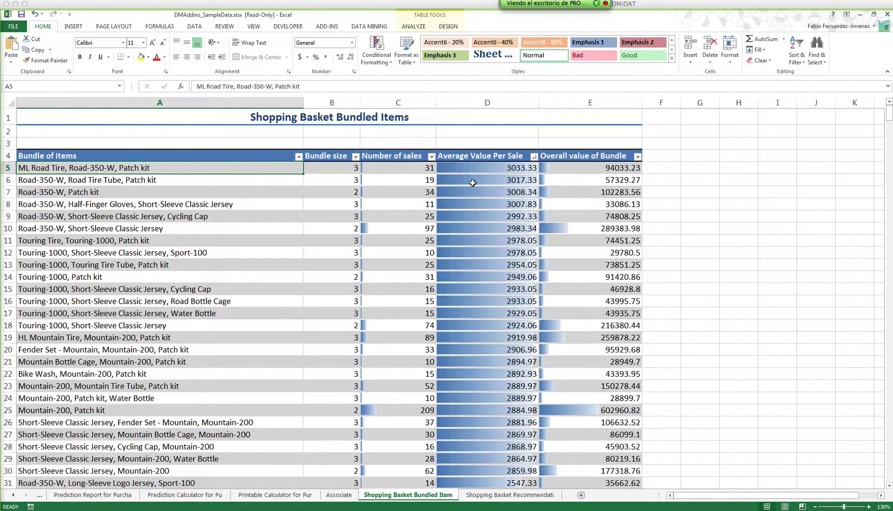
Sort the bundled items table by Overall value of Bundle from largest to smallest and select the top bundle.
{"action": "left_click", "coordinate": [501, 167]}
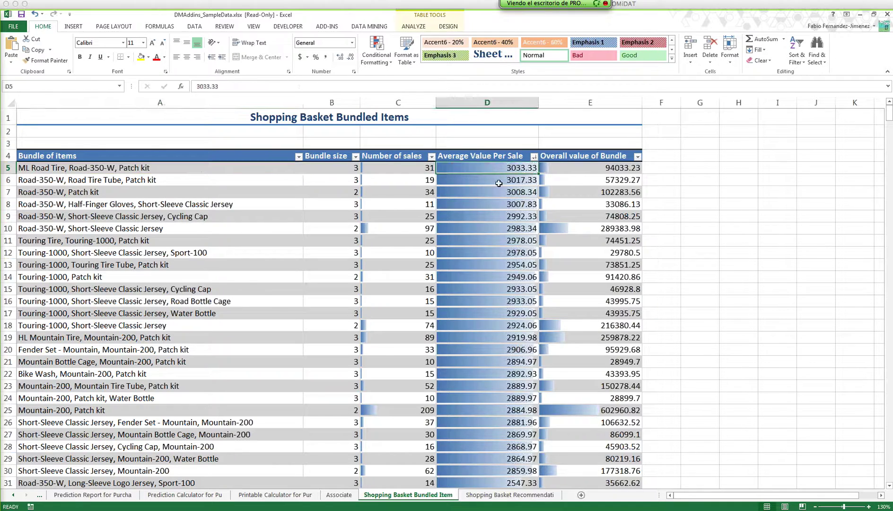
{"action": "left_click", "coordinate": [637, 156]}
{"action": "left_click", "coordinate": [617, 177]}
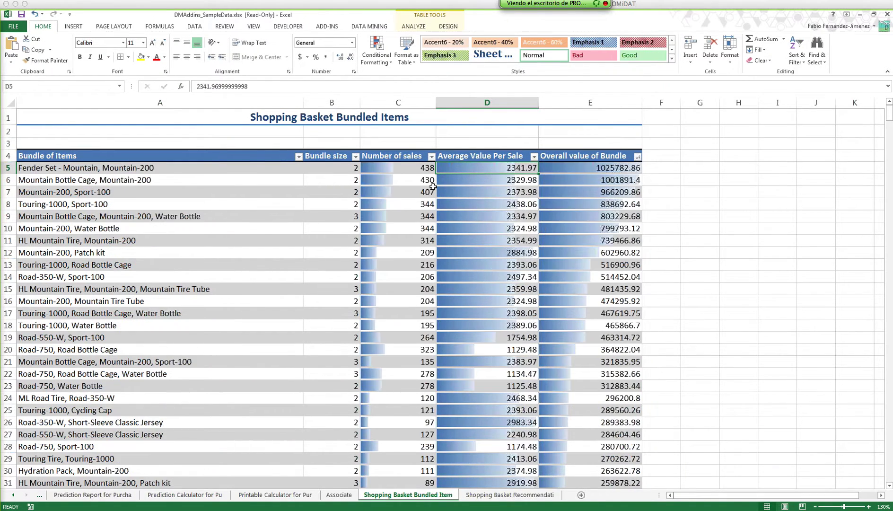
{"action": "left_click", "coordinate": [218, 167]}
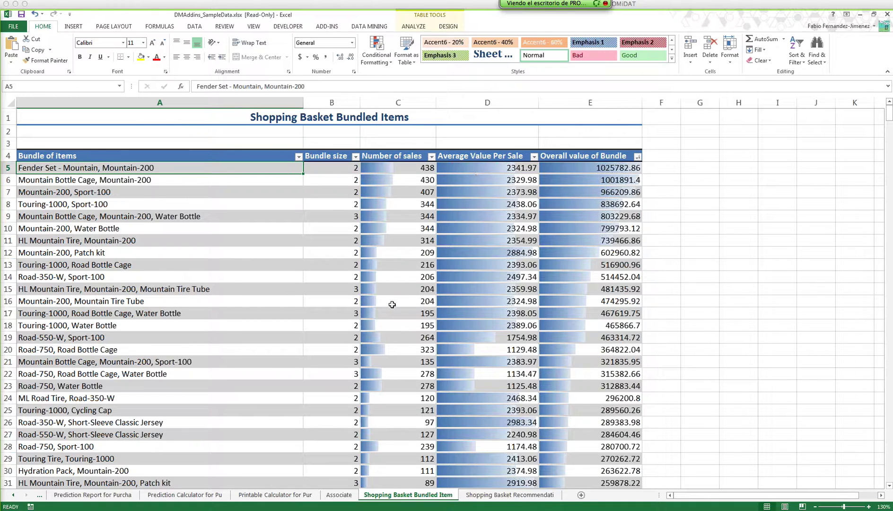
{"action": "left_click", "coordinate": [61, 181]}
{"action": "left_click", "coordinate": [67, 170]}
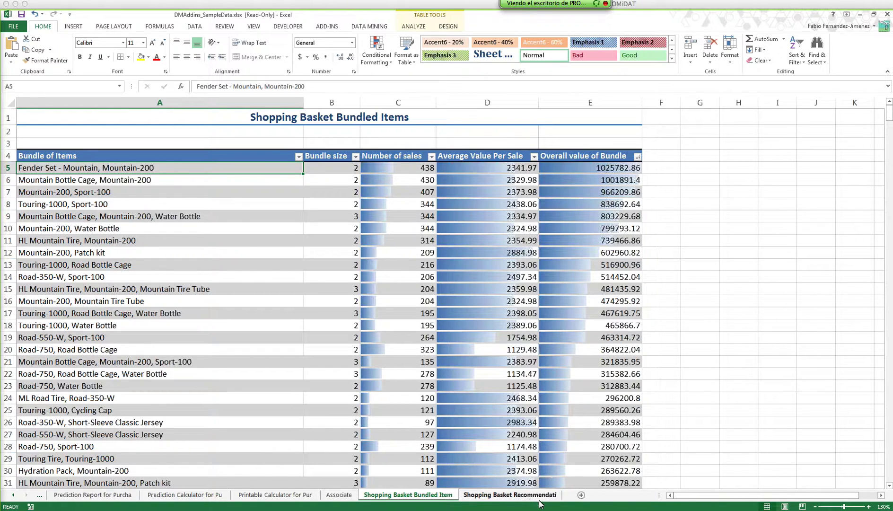
Examine the first selected item and its recommended product on the Shopping Basket Recommendations sheet.
{"action": "left_click", "coordinate": [509, 495]}
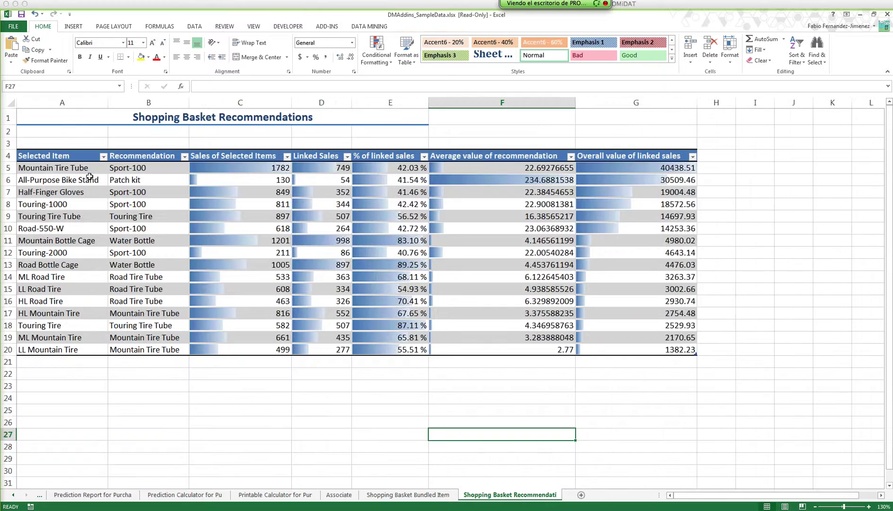
{"action": "left_click", "coordinate": [64, 167]}
{"action": "key", "text": "Right"}
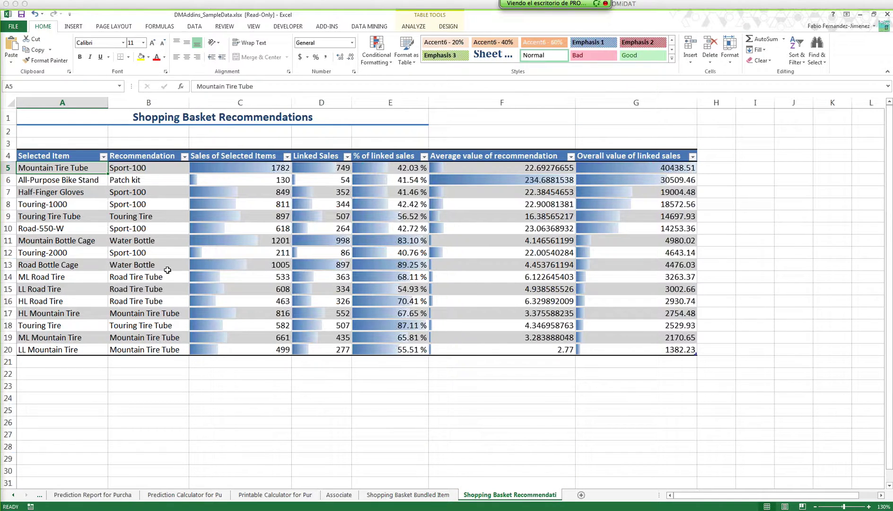
{"action": "left_click", "coordinate": [69, 181]}
{"action": "left_click", "coordinate": [69, 170]}
{"action": "left_click", "coordinate": [112, 181]}
{"action": "left_click", "coordinate": [114, 168]}
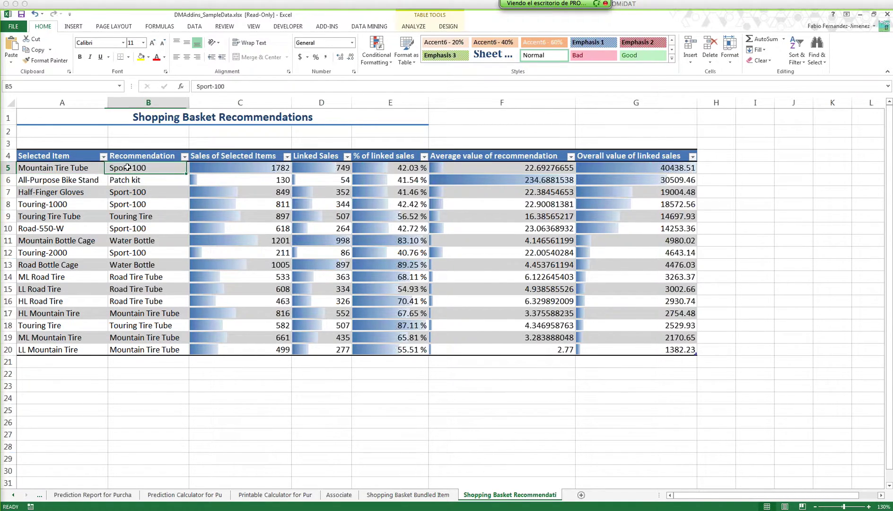
{"action": "left_click", "coordinate": [97, 180]}
{"action": "left_click", "coordinate": [104, 168]}
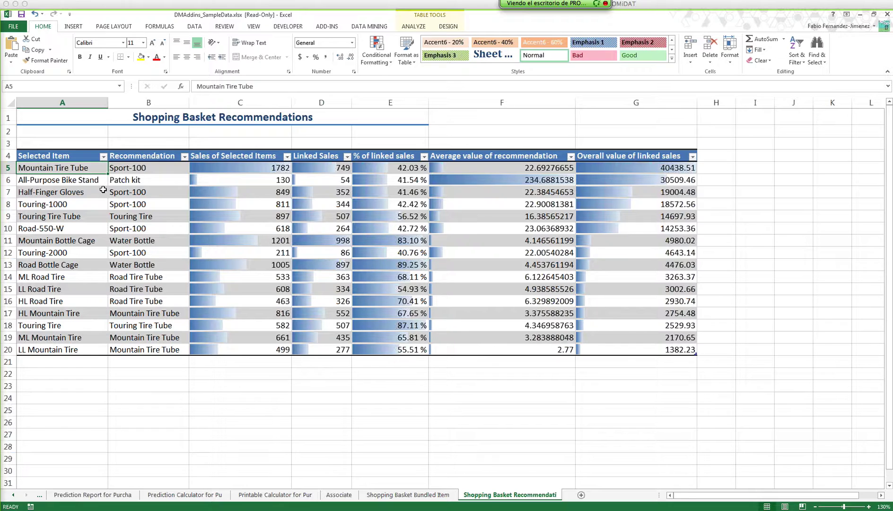
{"action": "left_click", "coordinate": [114, 168]}
{"action": "left_click_drag", "start_coordinate": [92, 172], "coordinate": [114, 183]}
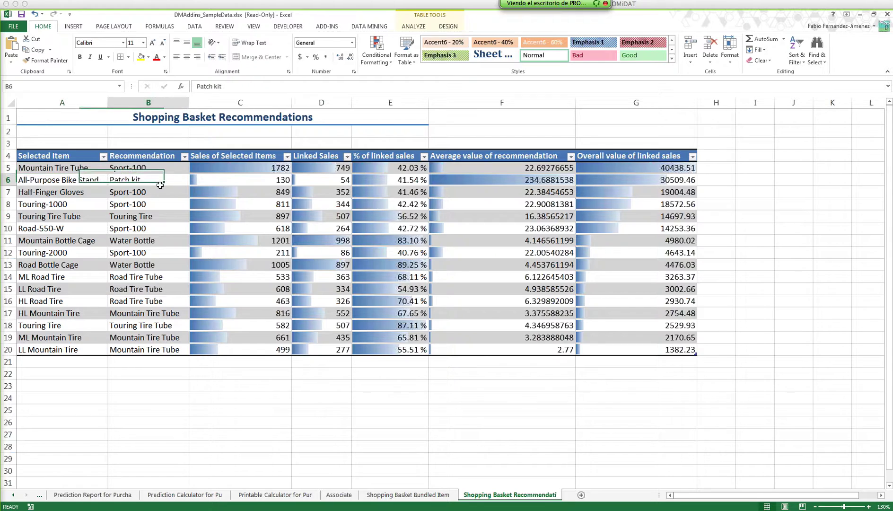
{"action": "left_click", "coordinate": [93, 170]}
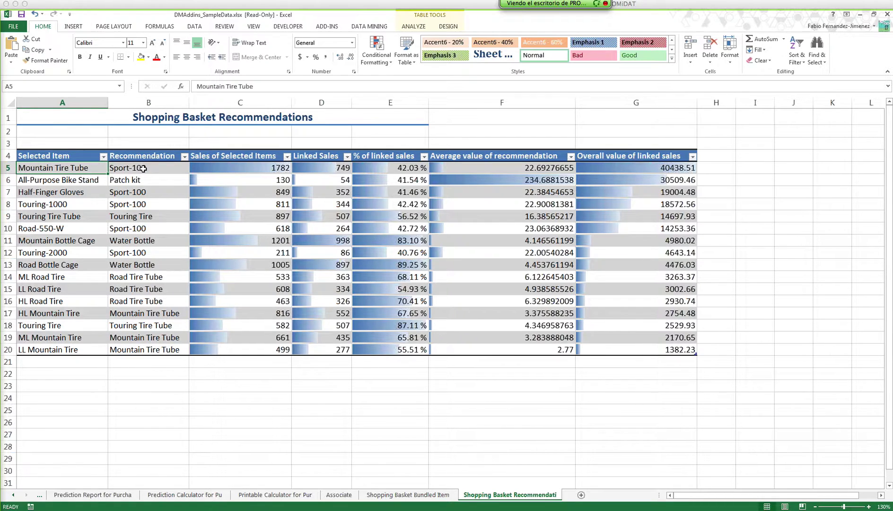
{"action": "left_click", "coordinate": [144, 169]}
{"action": "left_click", "coordinate": [92, 167]}
{"action": "left_click", "coordinate": [114, 168]}
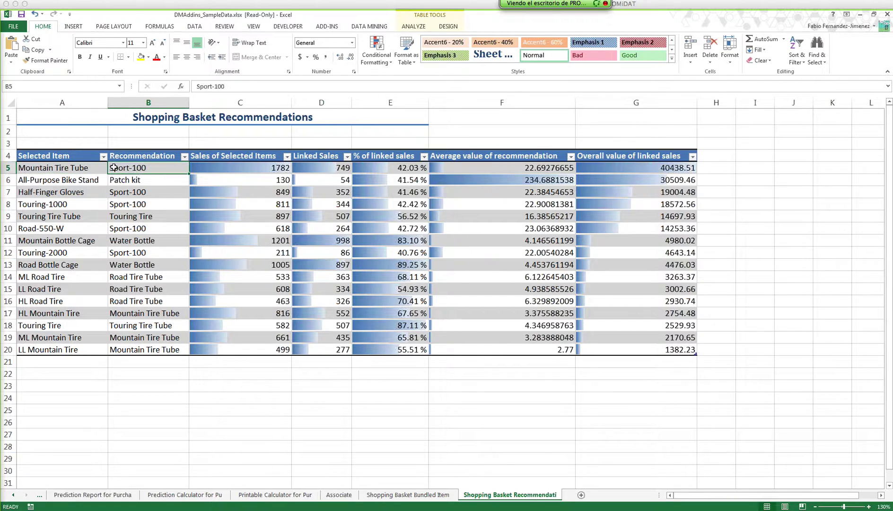
{"action": "left_click", "coordinate": [87, 166]}
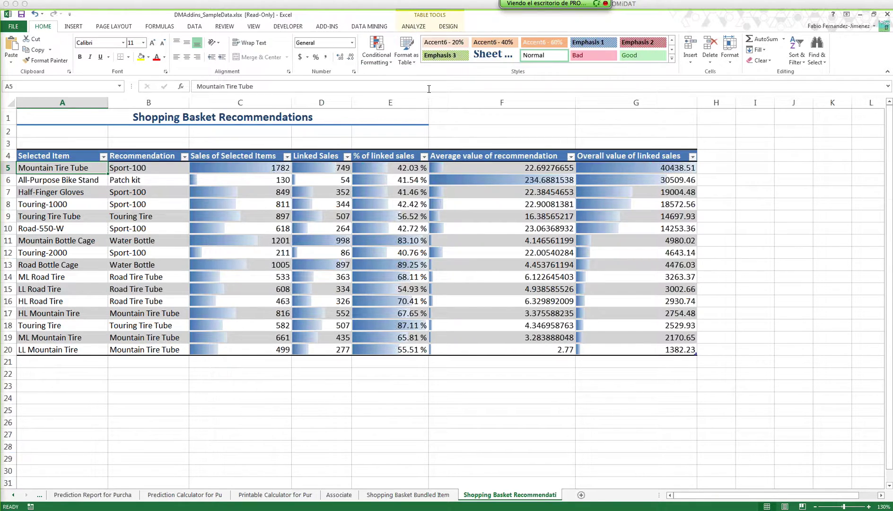
{"action": "left_click", "coordinate": [450, 123]}
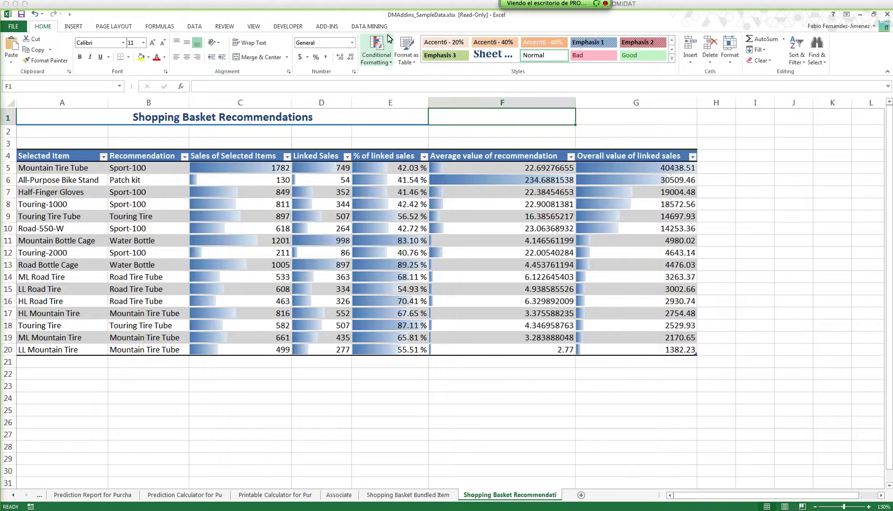
{"action": "left_click", "coordinate": [136, 182]}
{"action": "left_click", "coordinate": [100, 160]}
{"action": "left_click", "coordinate": [100, 165]}
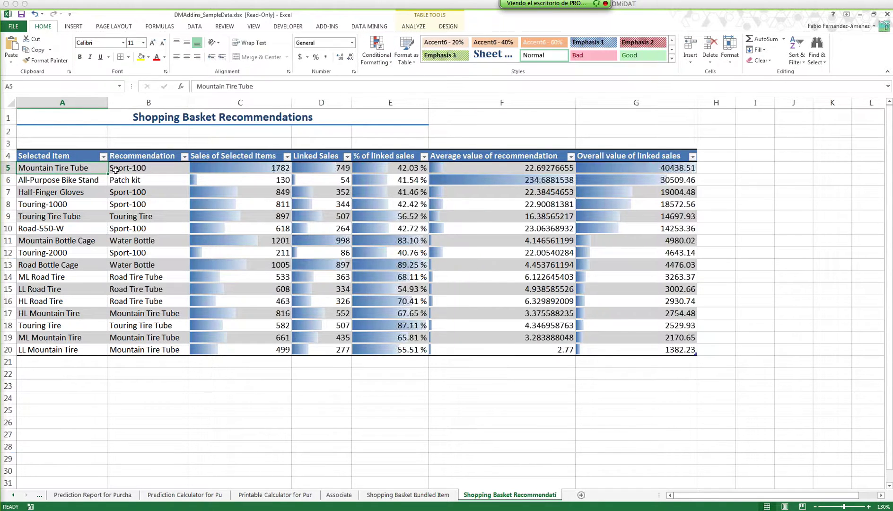
{"action": "left_click", "coordinate": [87, 179]}
{"action": "left_click", "coordinate": [82, 168]}
{"action": "left_click", "coordinate": [1, 218]}
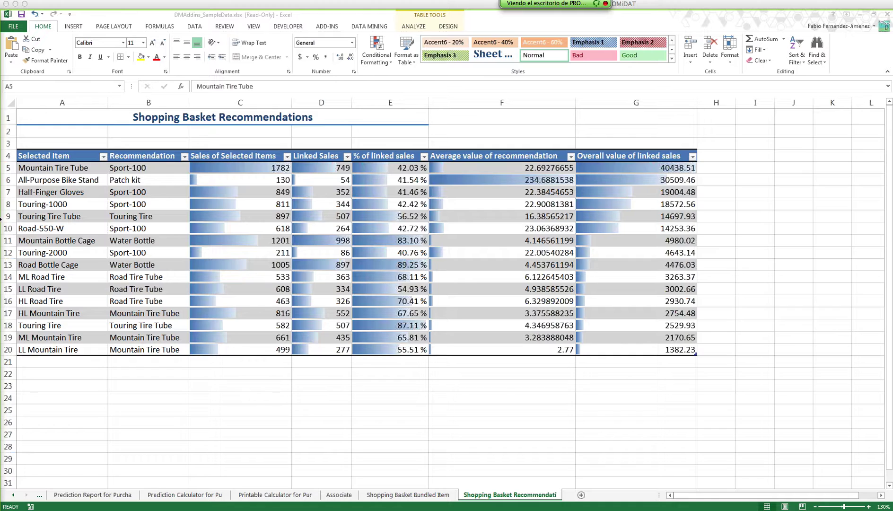
{"action": "left_click", "coordinate": [793, 193]}
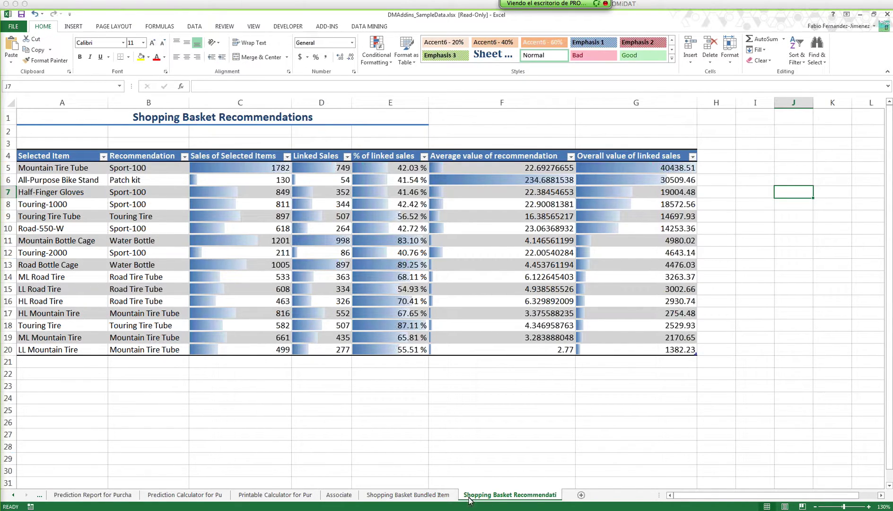
Go back to the Associate sheet and select the first product price to review the source data.
{"action": "left_click", "coordinate": [340, 495]}
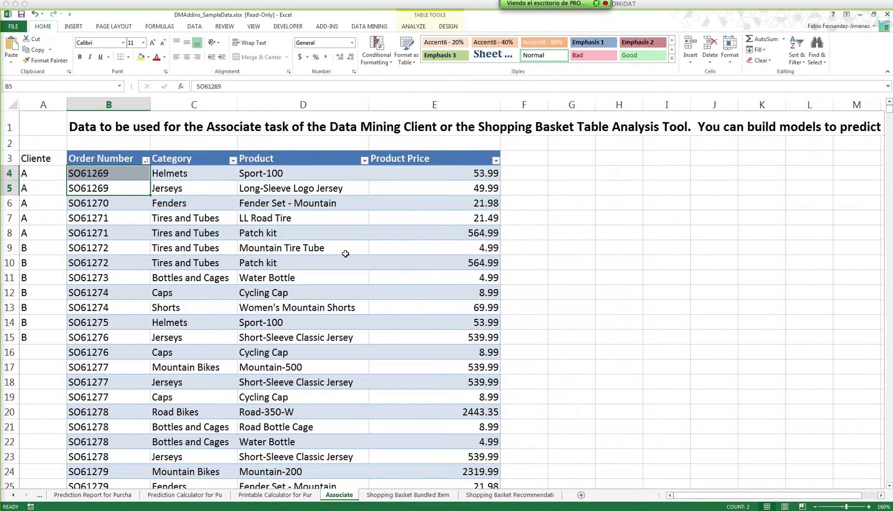
{"action": "left_click", "coordinate": [422, 179]}
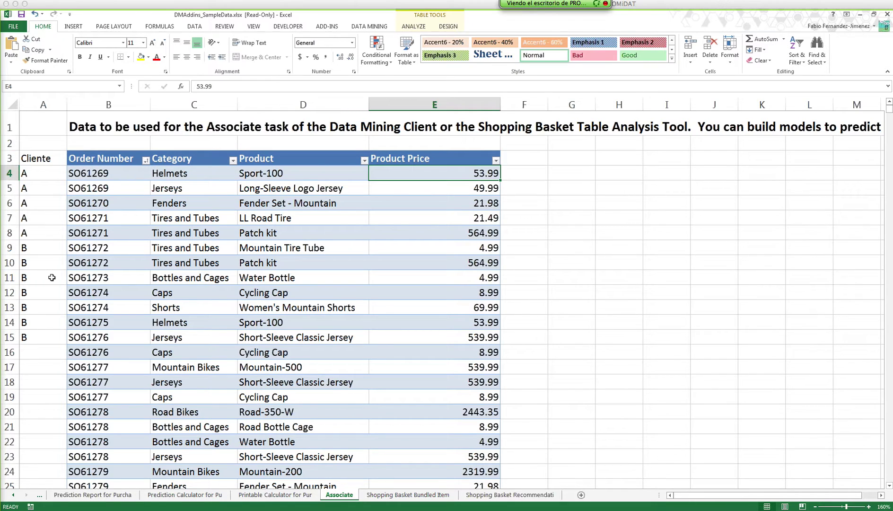
{"action": "key", "text": "alt+Tab"}
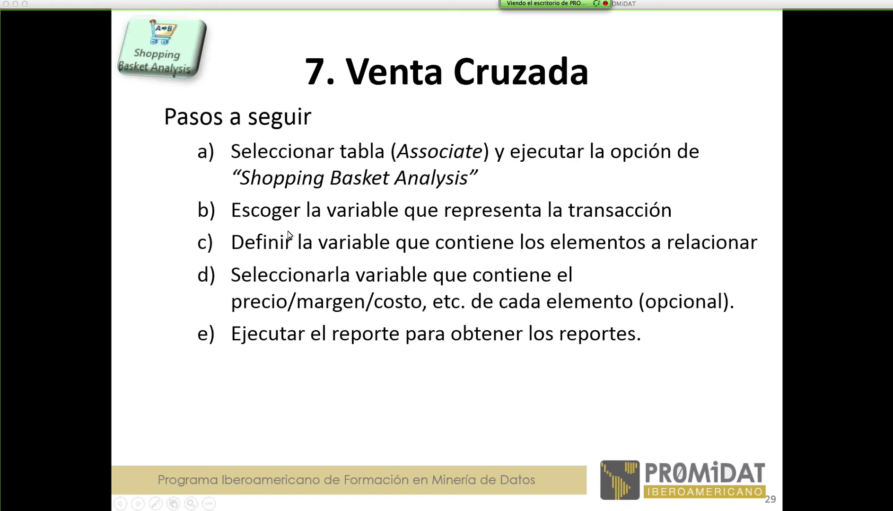
{"action": "key", "text": "Right"}
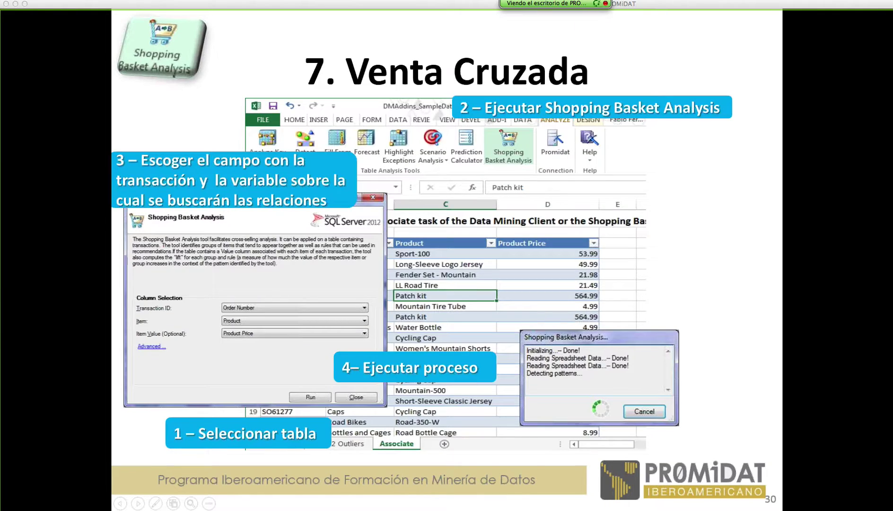
{"action": "key", "text": "Right"}
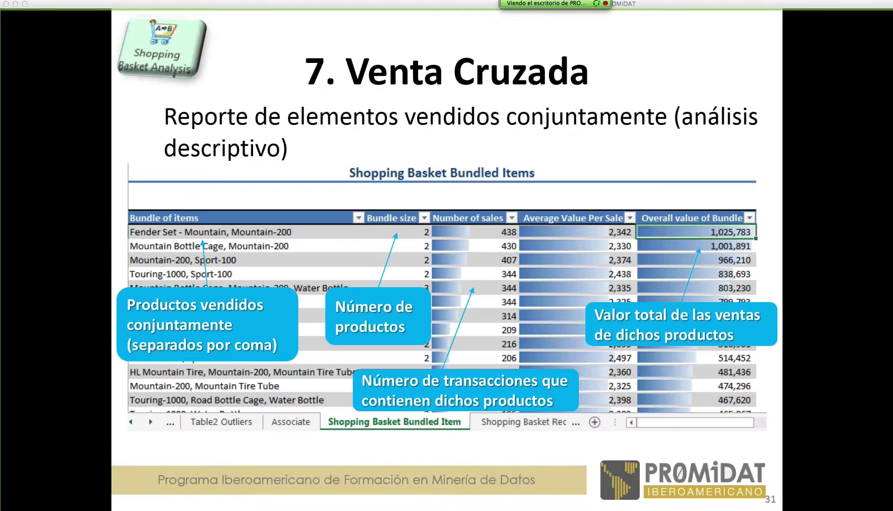
{"action": "key", "text": "Right"}
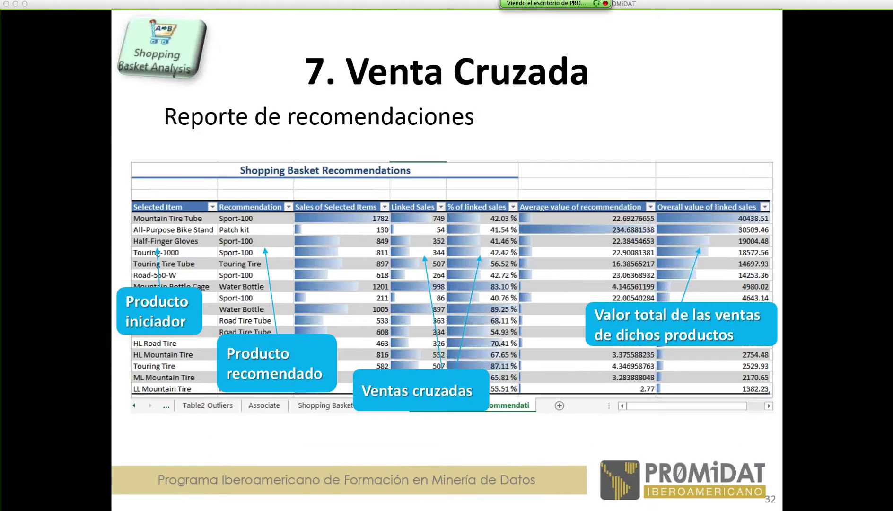
{"action": "key", "text": "Right"}
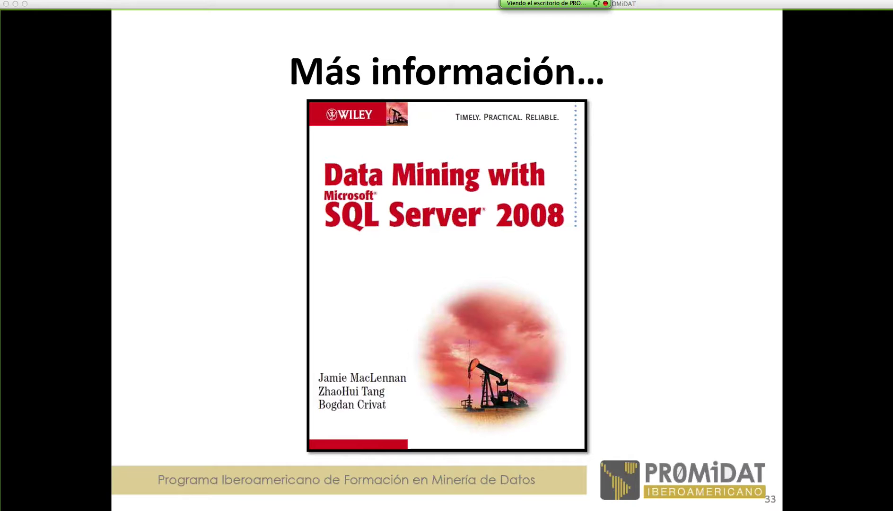
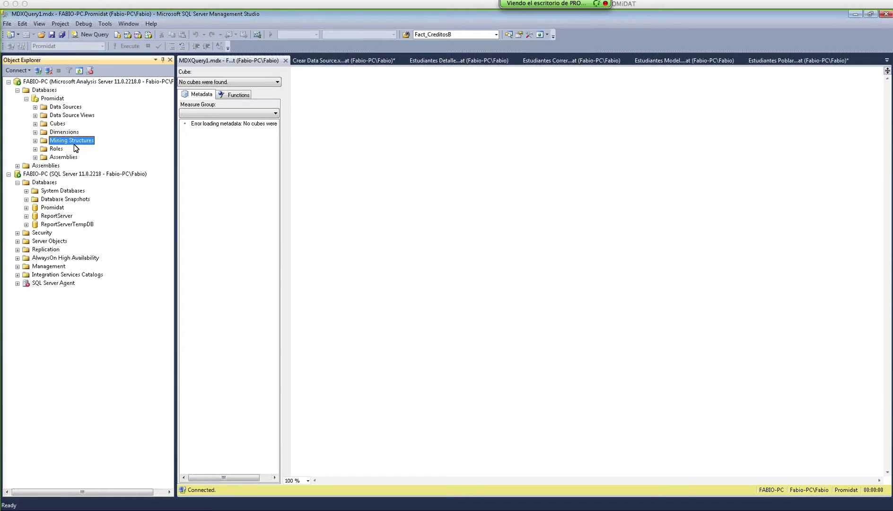
Compare the Promidat databases on the relational and Analysis servers and expand the Analysis database's Mining Structures folder.
{"action": "left_click", "coordinate": [53, 174]}
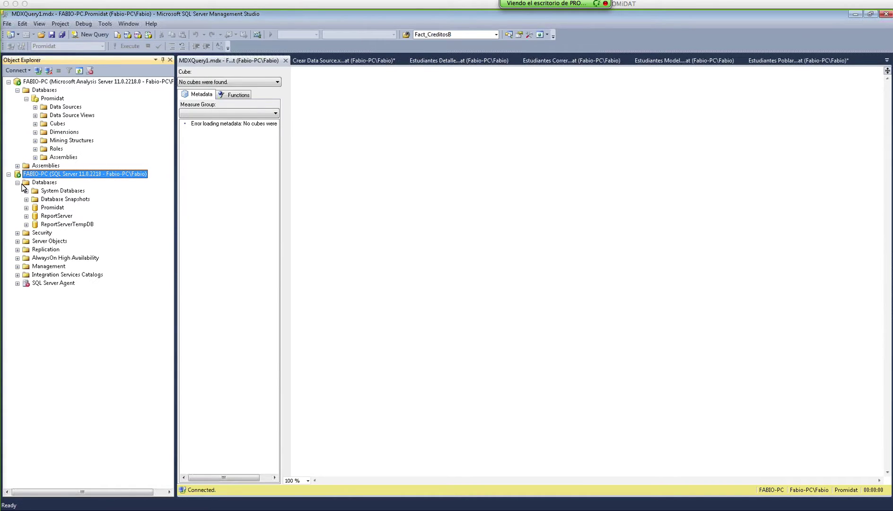
{"action": "left_click", "coordinate": [45, 208]}
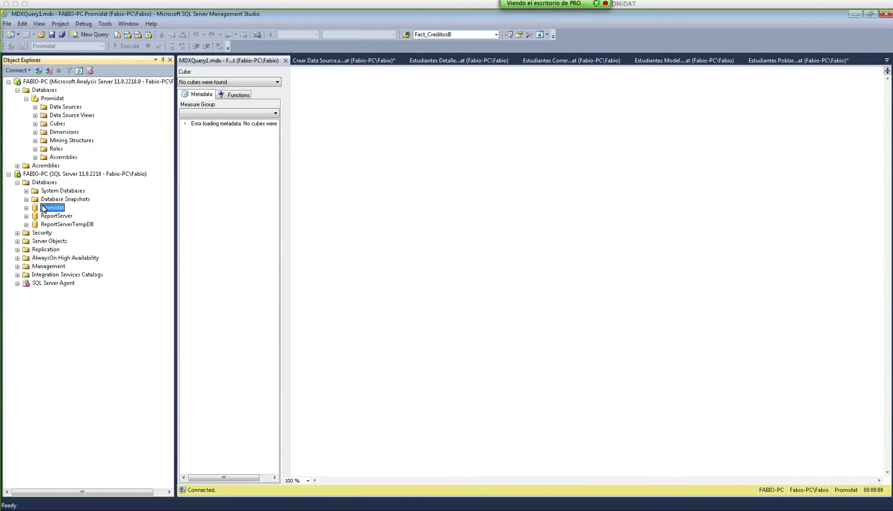
{"action": "left_click", "coordinate": [45, 90]}
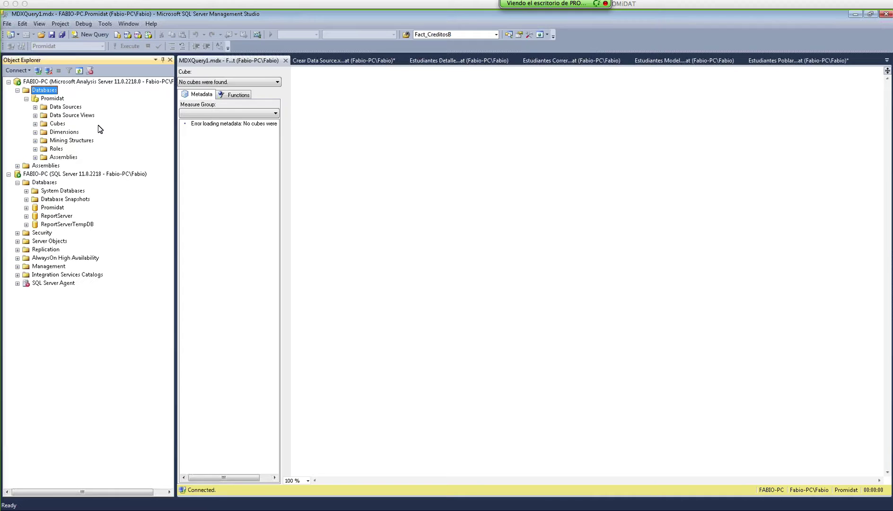
{"action": "left_click", "coordinate": [89, 82]}
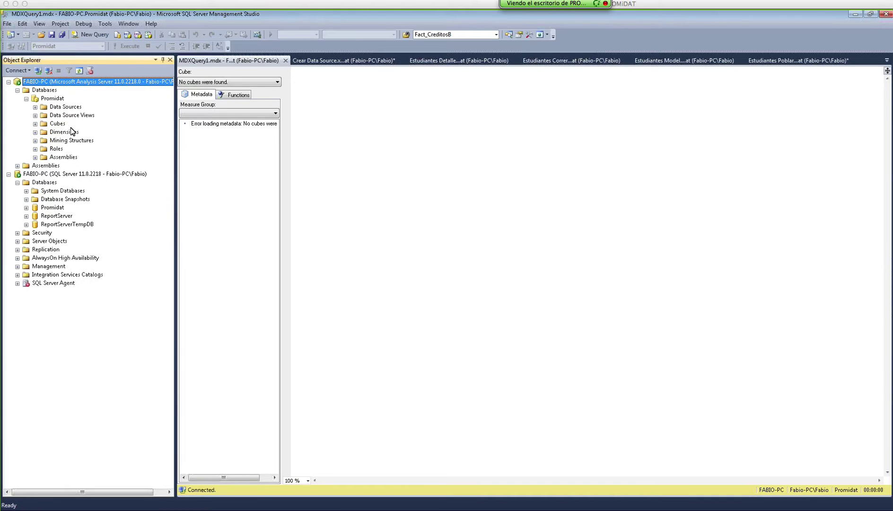
{"action": "left_click", "coordinate": [51, 141]}
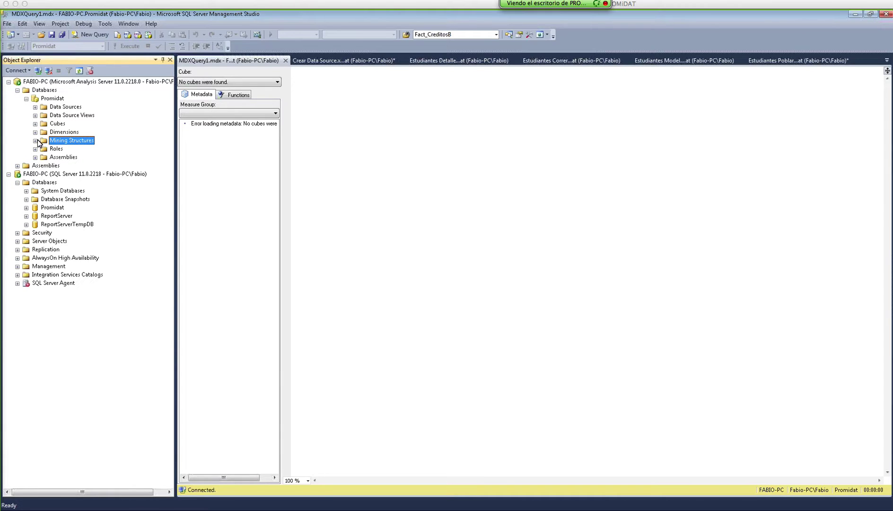
{"action": "left_click", "coordinate": [35, 141]}
Bring up the Estudiantes Structure.dmx script and review its CREATE MINING STRUCTURE statement, including the structure name, key and continuous columns.
{"action": "left_click", "coordinate": [886, 60]}
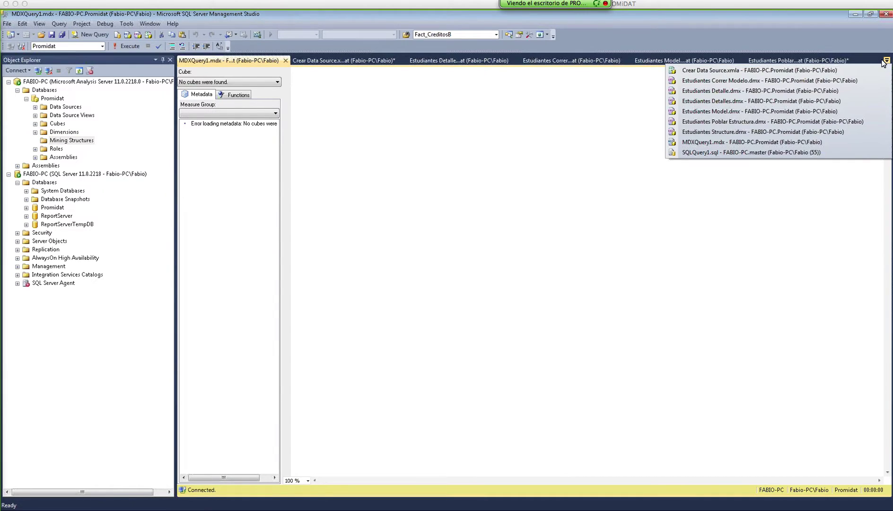
{"action": "left_click", "coordinate": [730, 132]}
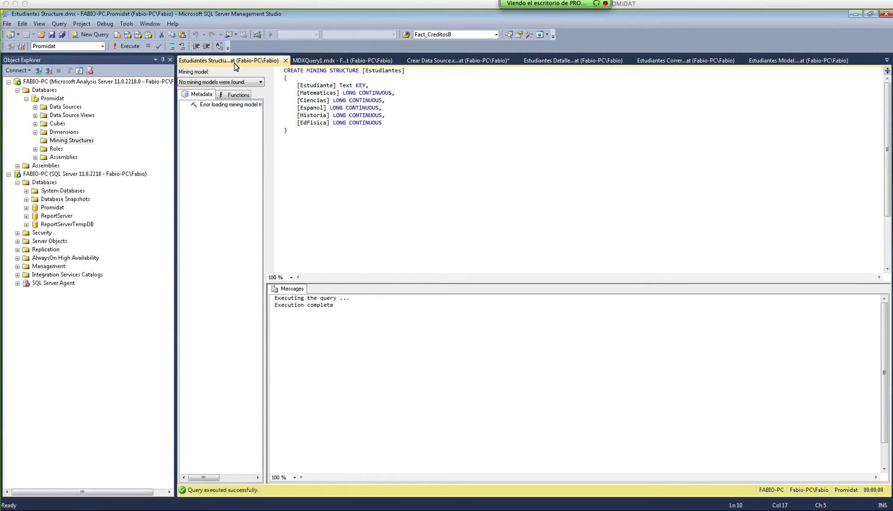
{"action": "left_click", "coordinate": [303, 134]}
{"action": "left_click_drag", "start_coordinate": [285, 70], "coordinate": [303, 70]}
{"action": "left_click_drag", "start_coordinate": [405, 70], "coordinate": [362, 71]}
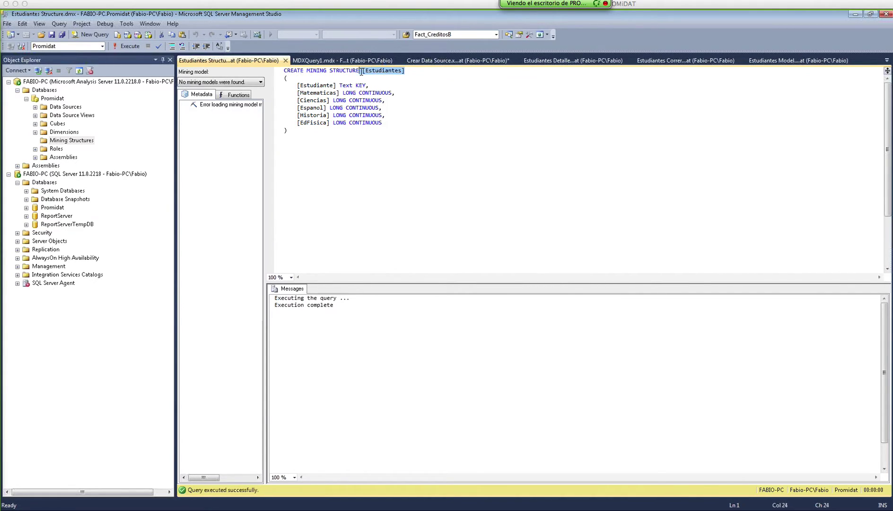
{"action": "left_click", "coordinate": [309, 85]}
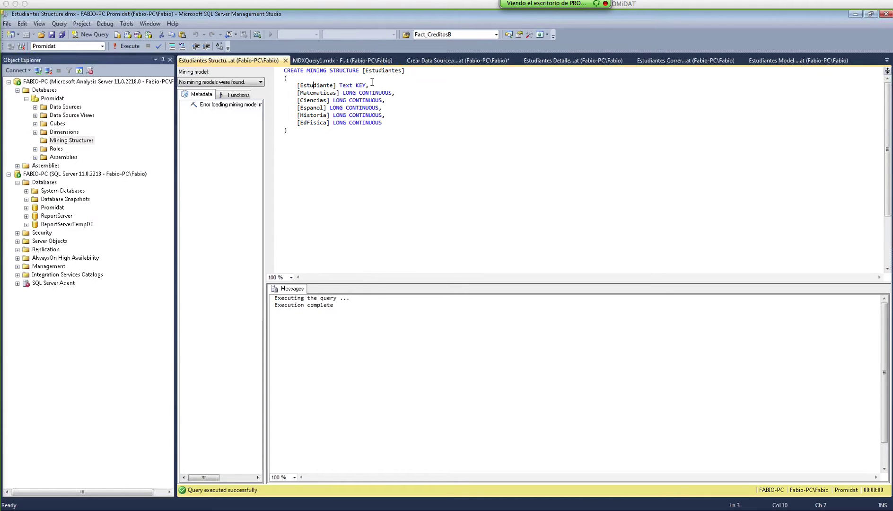
{"action": "left_click", "coordinate": [366, 115]}
Expand the tables of the relational Promidat database and query the top 1000 rows of dbo.Estudiantes.
{"action": "left_click", "coordinate": [26, 208]}
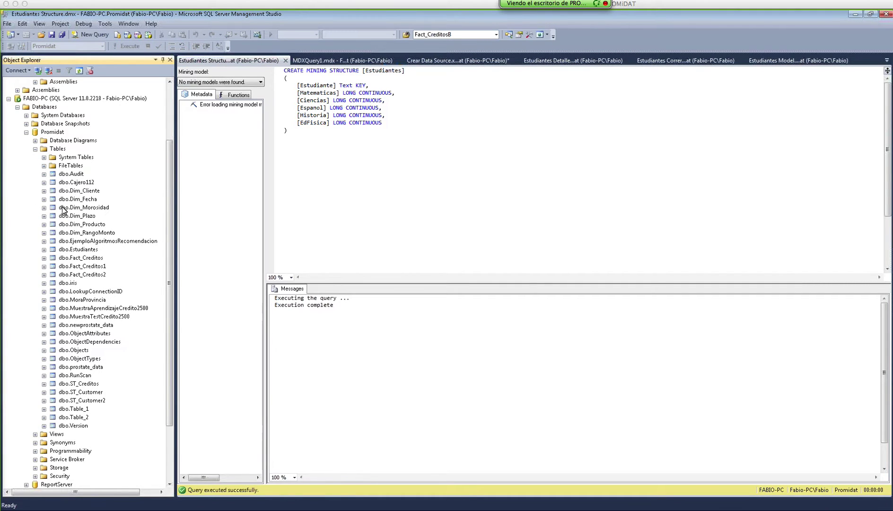
{"action": "left_click", "coordinate": [85, 251]}
{"action": "right_click", "coordinate": [86, 252]}
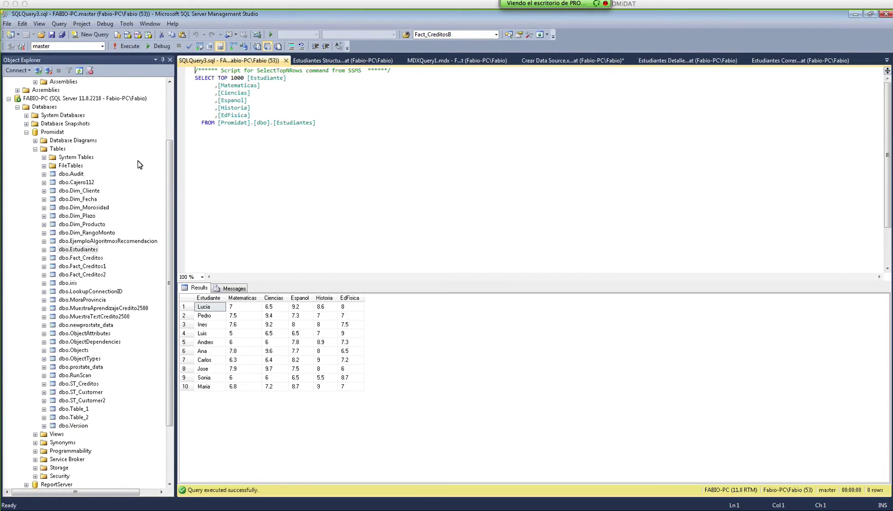
Collapse the Tables folder of the relational Promidat database and return to the Estudiantes query.
{"action": "right_click", "coordinate": [91, 251]}
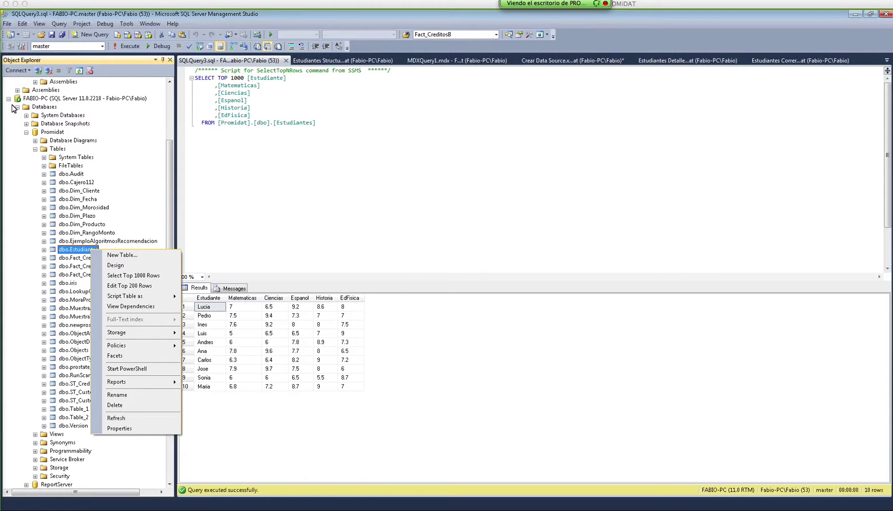
{"action": "left_click", "coordinate": [34, 150]}
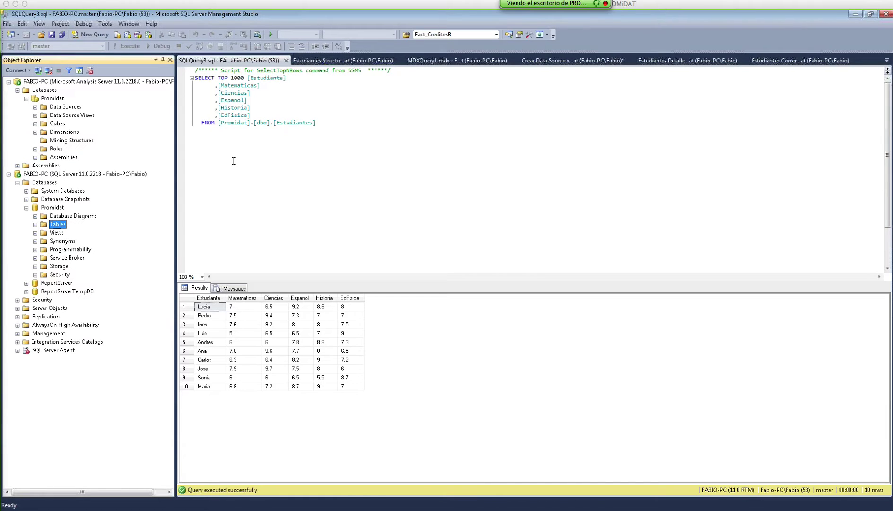
{"action": "left_click", "coordinate": [408, 148]}
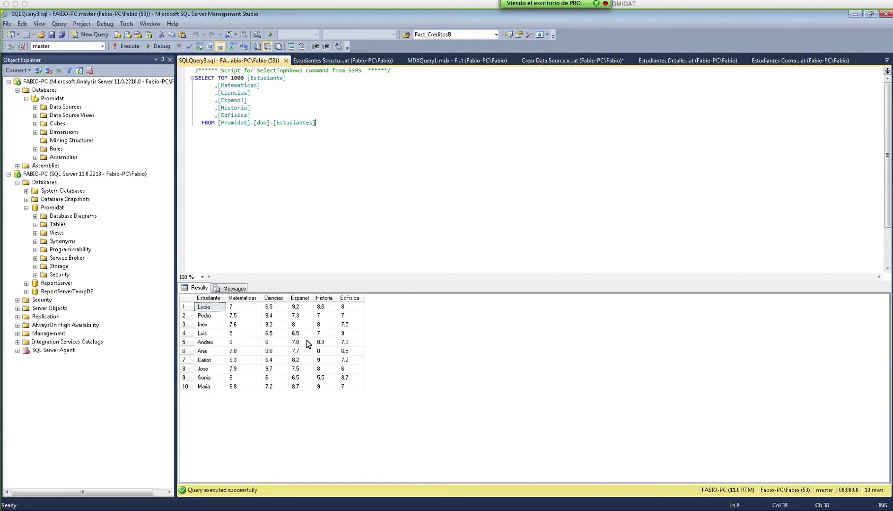
Review the Estudiante, Matematicas, Ciencias, Espanol, Historia and EdFisica columns one by one in the query results.
{"action": "left_click", "coordinate": [247, 299]}
{"action": "left_click", "coordinate": [213, 298]}
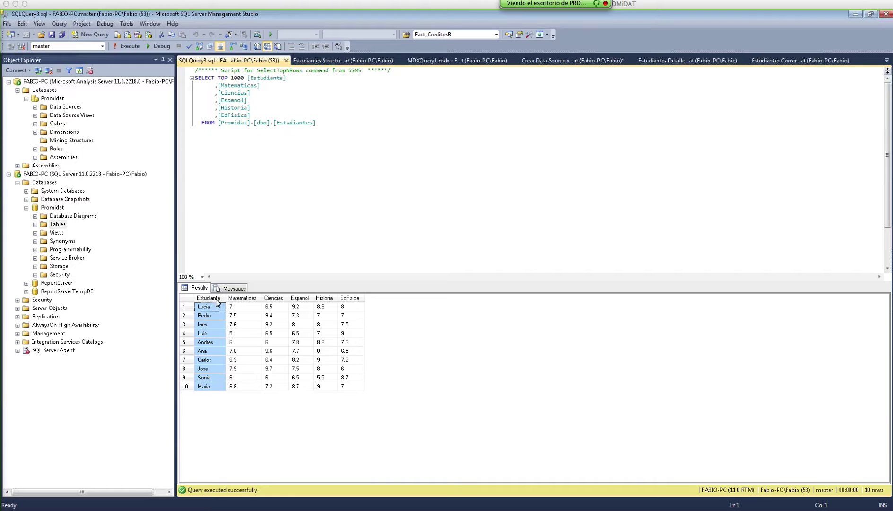
{"action": "left_click", "coordinate": [249, 298]}
{"action": "left_click", "coordinate": [271, 298]}
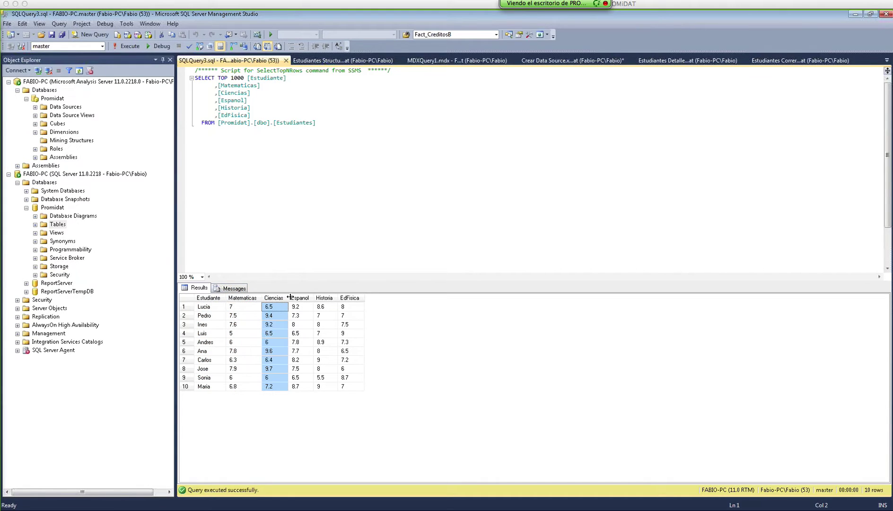
{"action": "left_click", "coordinate": [250, 298]}
{"action": "left_click", "coordinate": [273, 298]}
{"action": "left_click", "coordinate": [299, 297]}
{"action": "left_click", "coordinate": [325, 298]}
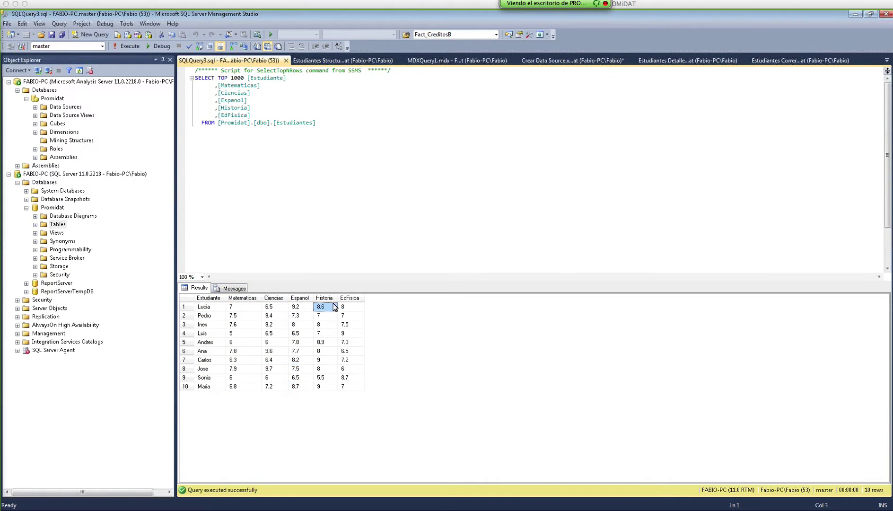
{"action": "left_click", "coordinate": [353, 298]}
Return to the Estudiantes Structure.dmx script and compare its text key and LONG CONTINUOUS subject columns with the table's columns.
{"action": "left_click", "coordinate": [335, 58]}
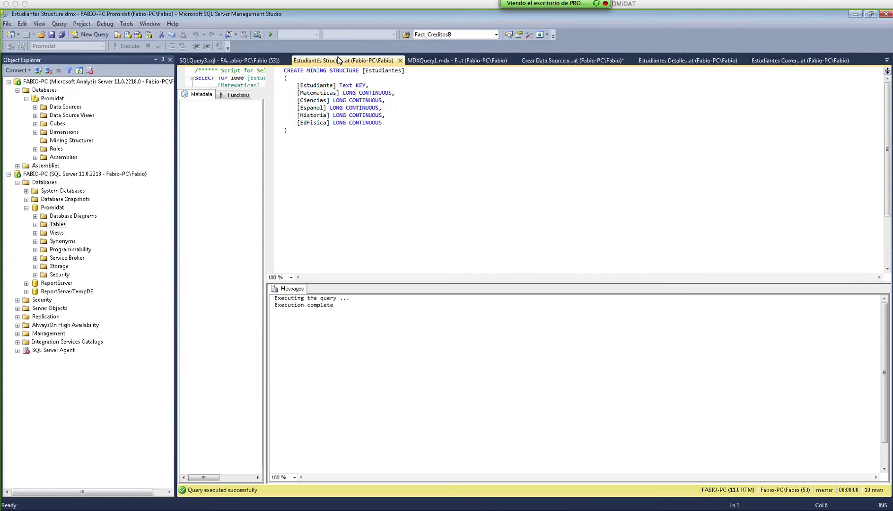
{"action": "left_click_drag", "start_coordinate": [393, 122], "coordinate": [318, 84]}
{"action": "left_click", "coordinate": [316, 86]}
{"action": "left_click", "coordinate": [367, 85]}
{"action": "type", "text": ","}
{"action": "left_click", "coordinate": [316, 93]}
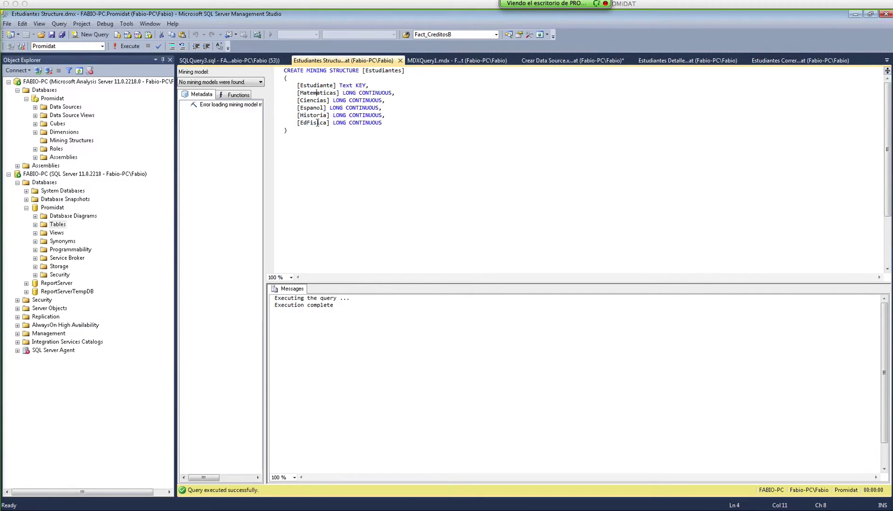
{"action": "left_click", "coordinate": [340, 100]}
{"action": "left_click", "coordinate": [336, 108]}
{"action": "left_click", "coordinate": [366, 100]}
Execute the CREATE MINING STRUCTURE script for Estudiantes against the Promidat Analysis database and check the execution messages.
{"action": "left_click", "coordinate": [422, 131]}
{"action": "key", "text": "Return"}
{"action": "key", "text": "Return"}
{"action": "left_click", "coordinate": [124, 46]}
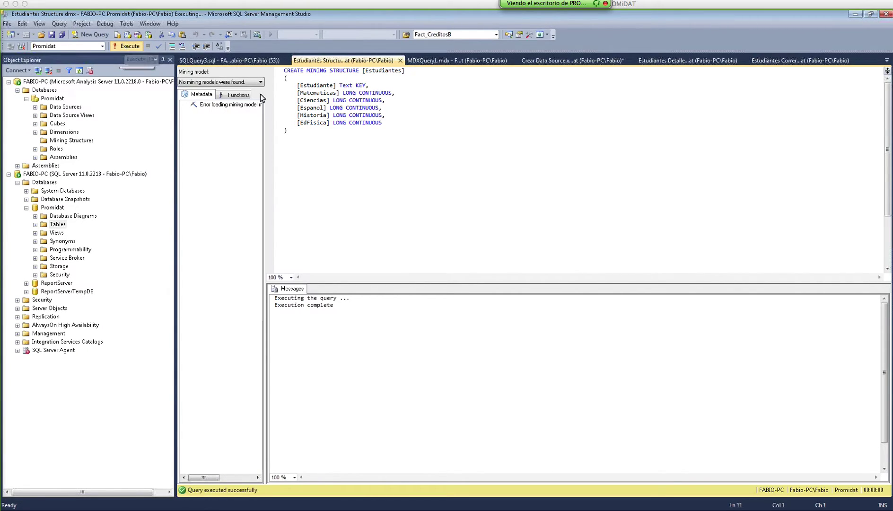
{"action": "left_click", "coordinate": [338, 305]}
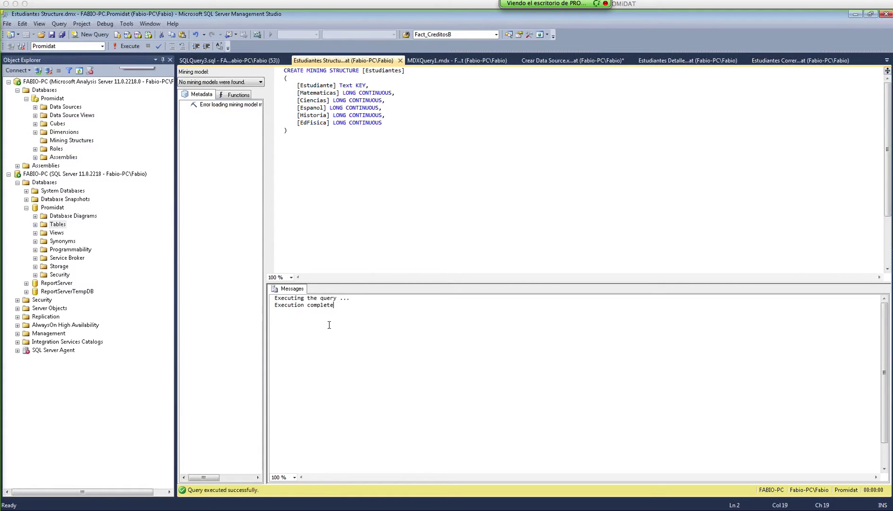
Check the Promidat Analysis database's Mining Structures folder and the database that the script is targeting.
{"action": "left_click", "coordinate": [62, 141]}
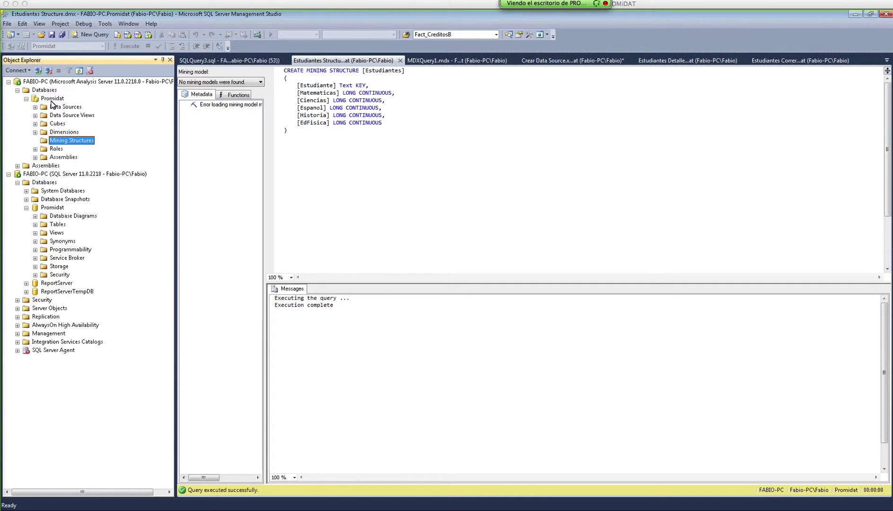
{"action": "right_click", "coordinate": [41, 90]}
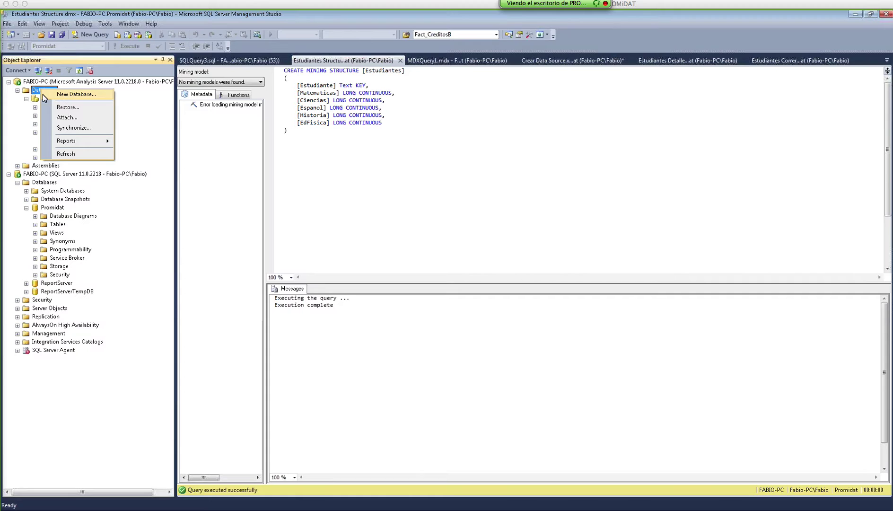
{"action": "left_click", "coordinate": [45, 98]}
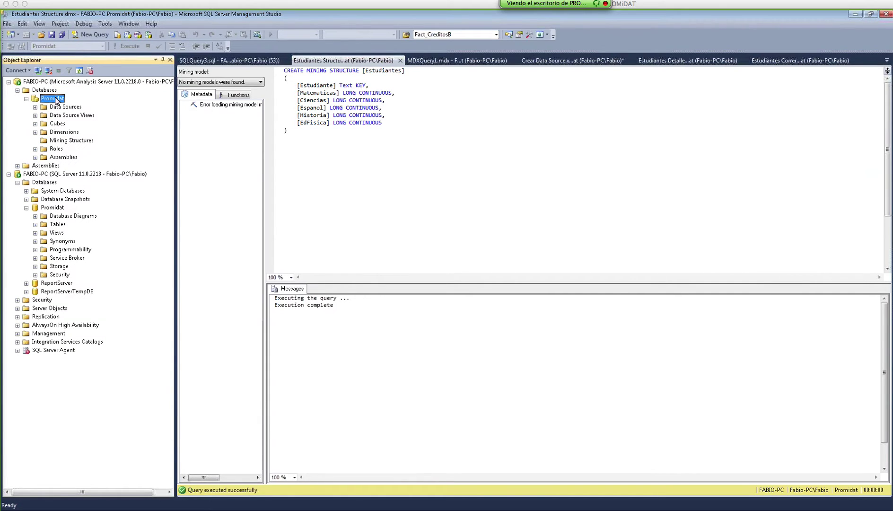
{"action": "left_click", "coordinate": [484, 123]}
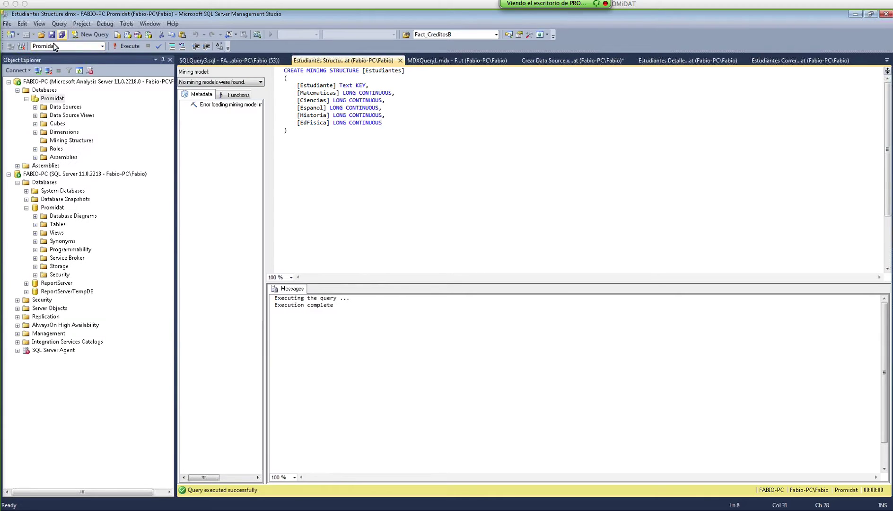
{"action": "left_click", "coordinate": [102, 47]}
{"action": "left_click", "coordinate": [104, 50]}
Refresh the Mining Structures folder of the Promidat Analysis database, expand it and select the Estudiantes structure.
{"action": "left_click", "coordinate": [70, 140]}
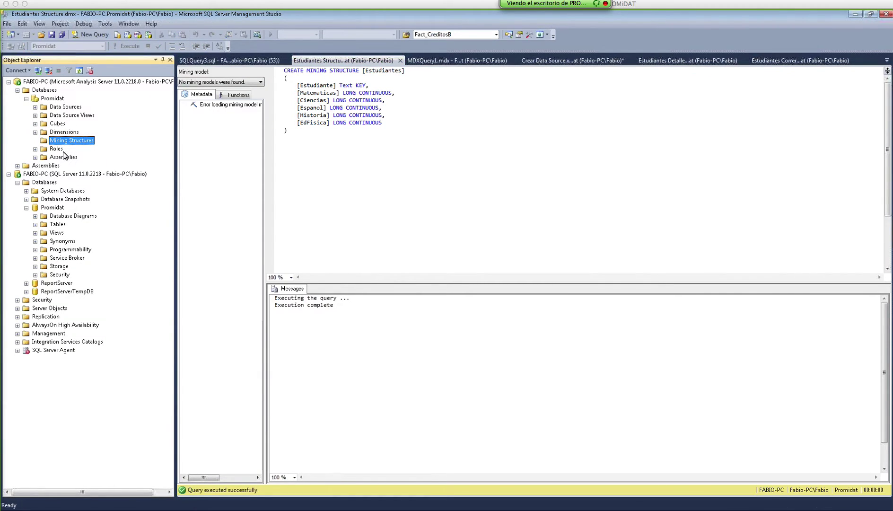
{"action": "left_click", "coordinate": [79, 71]}
{"action": "left_click", "coordinate": [35, 140]}
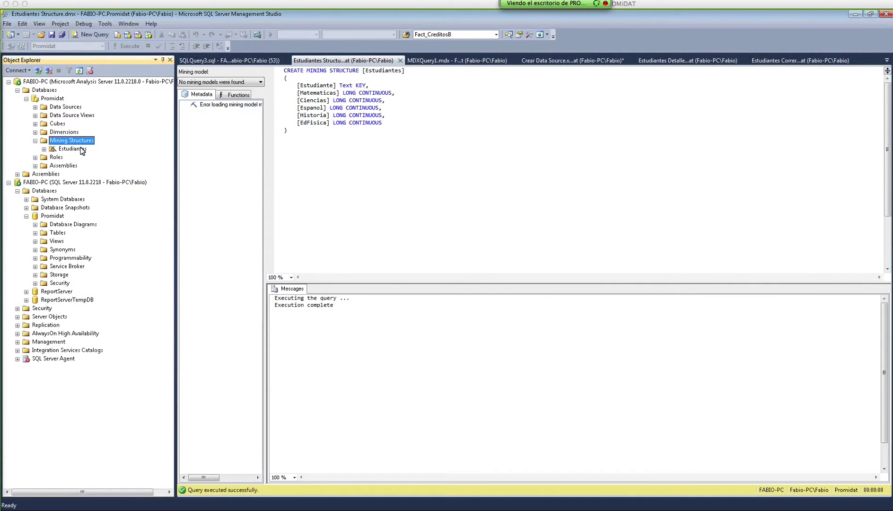
{"action": "left_click", "coordinate": [82, 149]}
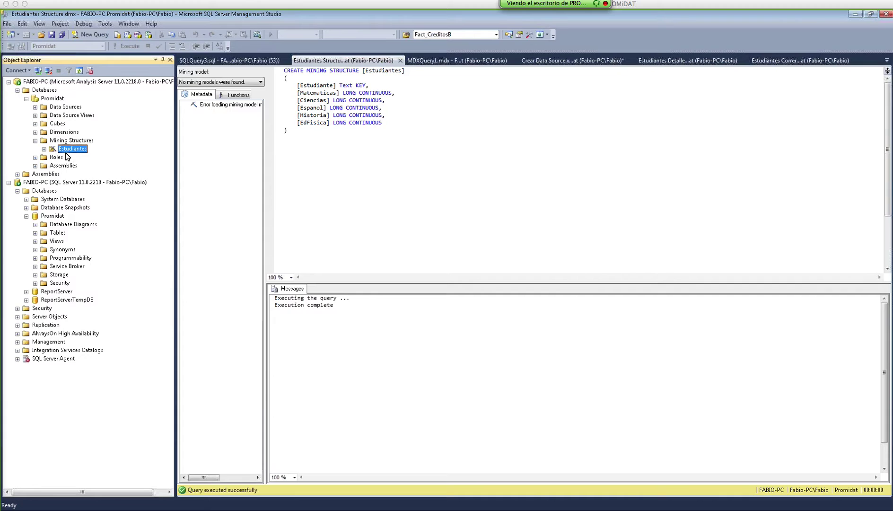
{"action": "left_click", "coordinate": [337, 138]}
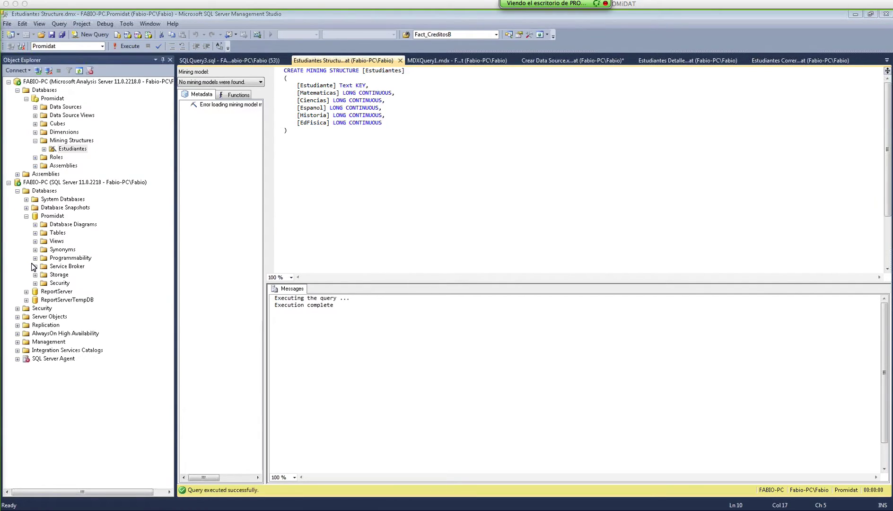
Switch to the presentation, view the "Crear Modelo (SSMS)" slide, and return to SQL Server Management Studio.
{"action": "key", "text": "alt+Tab"}
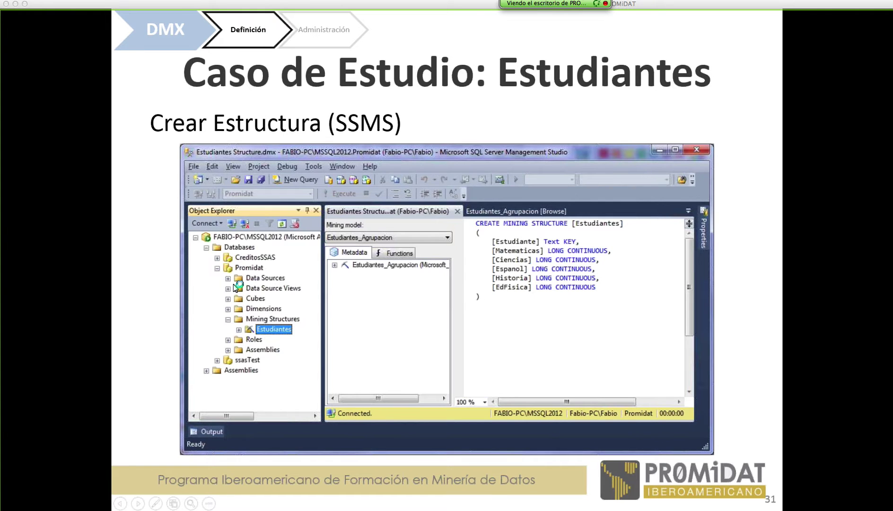
{"action": "key", "text": "Right"}
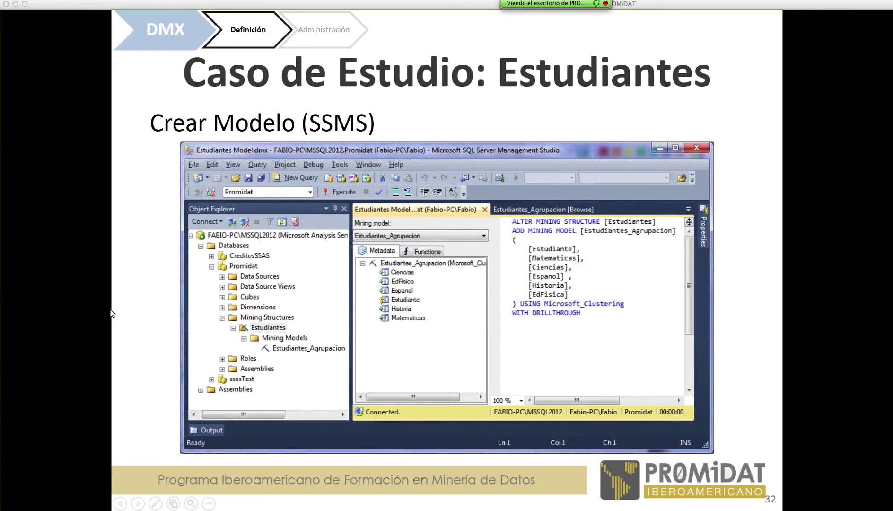
{"action": "key", "text": "alt+Tab"}
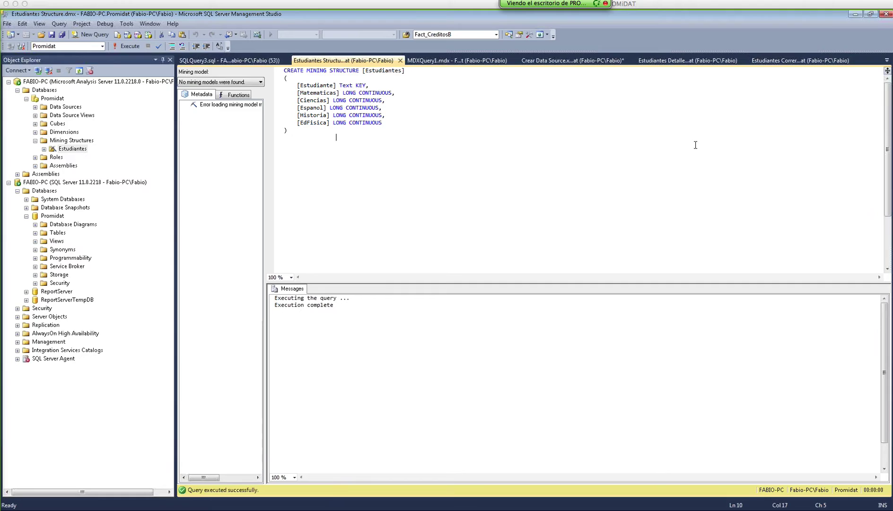
Bring up the Estudiantes Model.dmx script and review its structure name, its model name Estudiantes_Agrupacion and the Microsoft_Clustering algorithm.
{"action": "left_click", "coordinate": [886, 61]}
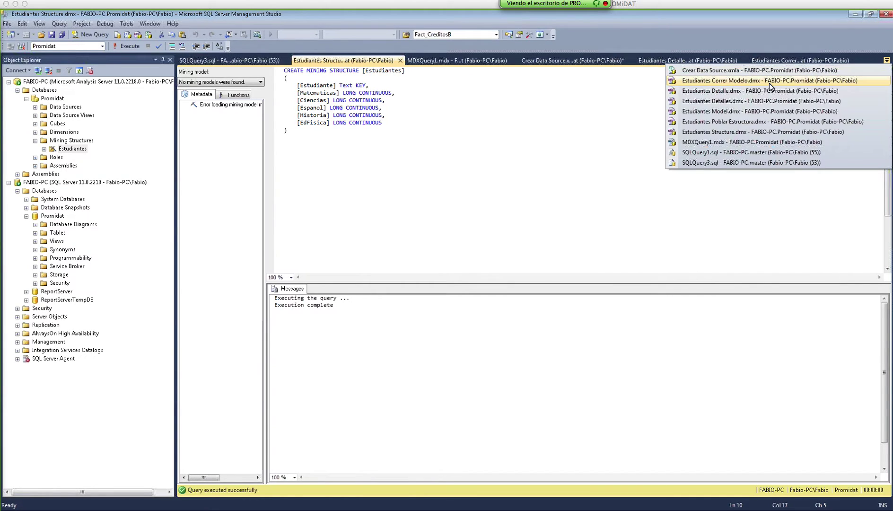
{"action": "left_click", "coordinate": [755, 111]}
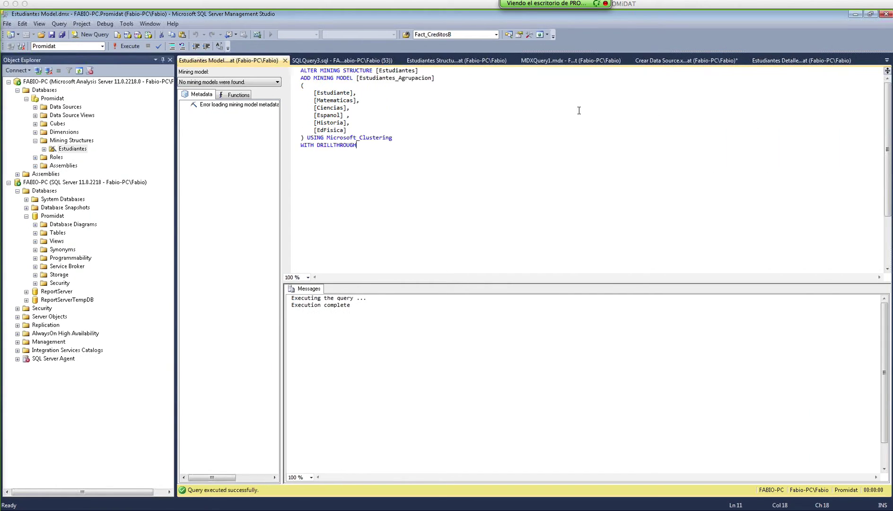
{"action": "left_click", "coordinate": [512, 110]}
{"action": "left_click_drag", "start_coordinate": [428, 70], "coordinate": [376, 71]}
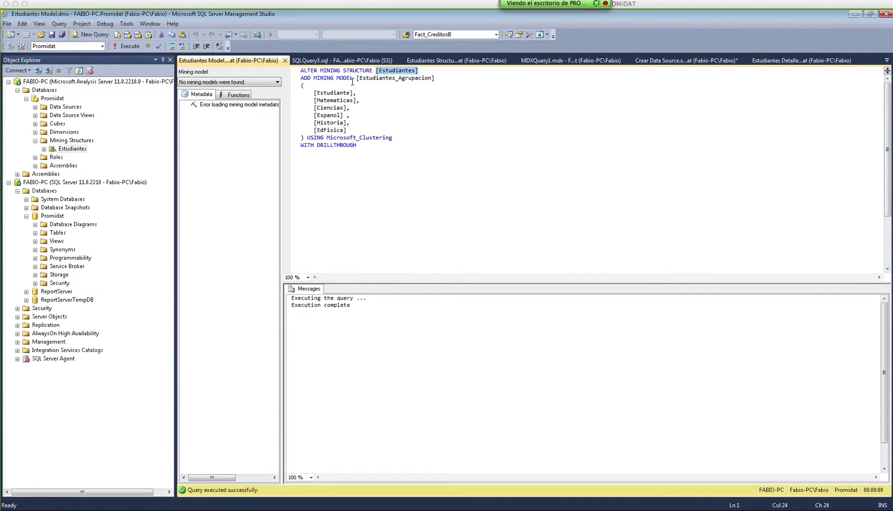
{"action": "left_click_drag", "start_coordinate": [452, 78], "coordinate": [357, 79]}
{"action": "left_click_drag", "start_coordinate": [392, 137], "coordinate": [327, 134]}
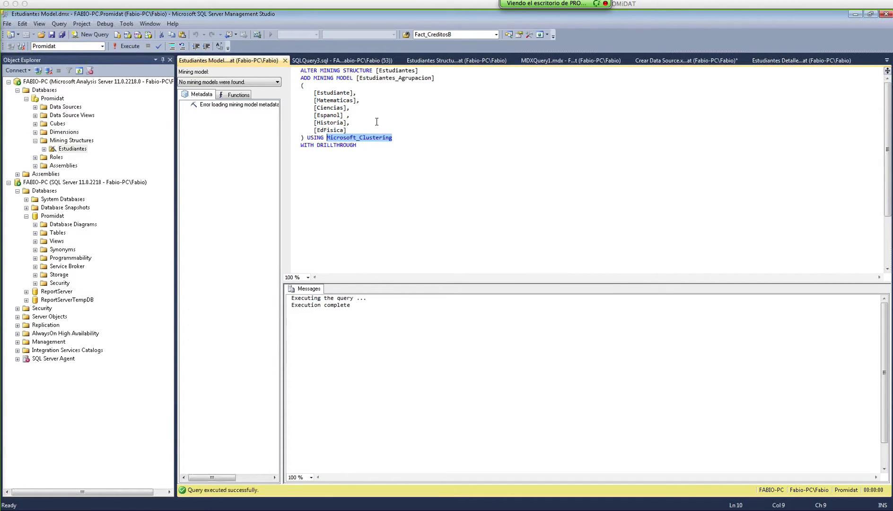
Examine the column list and the WITH DRILLTHROUGH clause of the ADD MINING MODEL statement.
{"action": "left_click", "coordinate": [303, 92]}
{"action": "left_click_drag", "start_coordinate": [303, 92], "coordinate": [357, 130]}
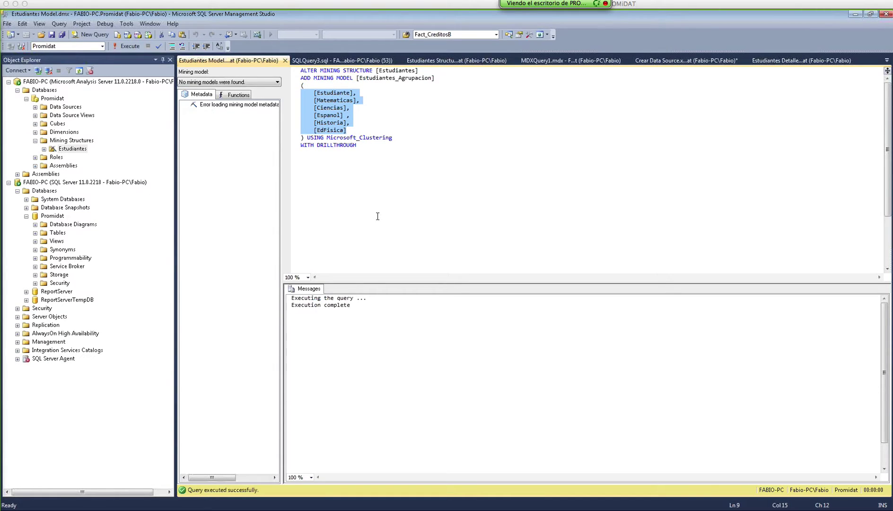
{"action": "left_click_drag", "start_coordinate": [314, 92], "coordinate": [354, 130]}
{"action": "left_click", "coordinate": [347, 131]}
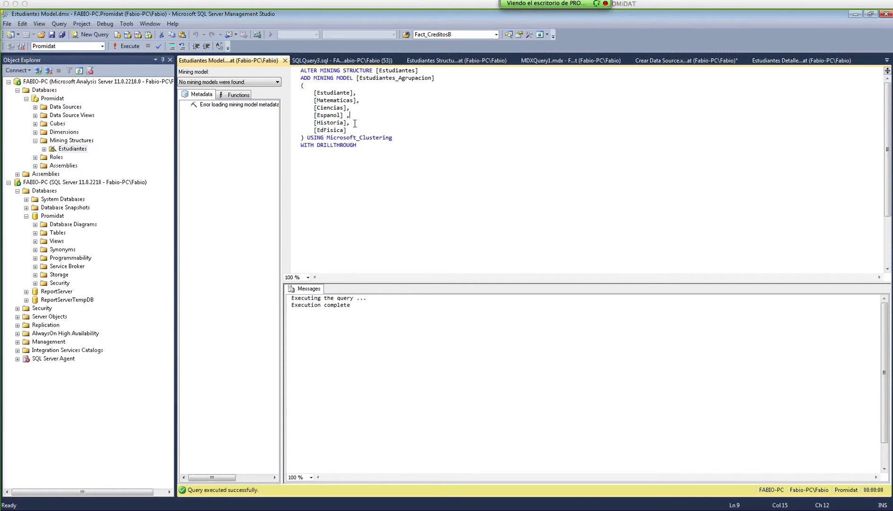
{"action": "left_click_drag", "start_coordinate": [347, 130], "coordinate": [308, 94]}
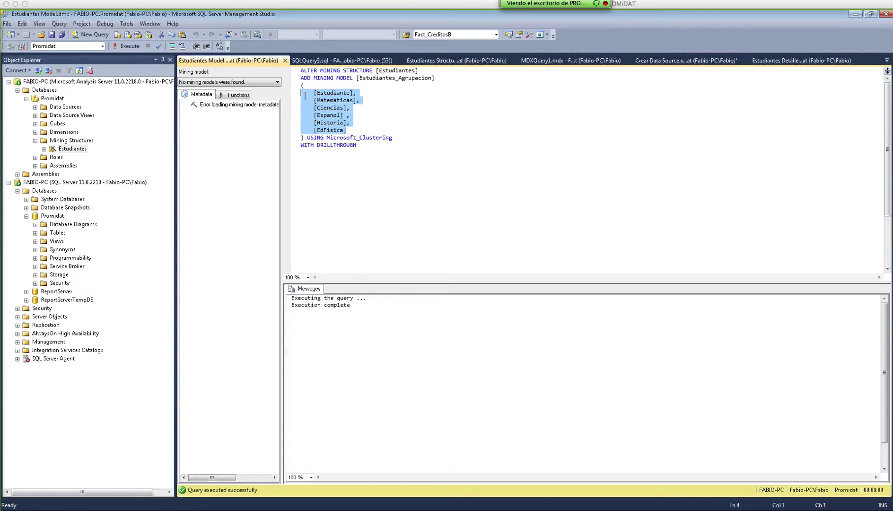
{"action": "left_click", "coordinate": [370, 105]}
{"action": "left_click_drag", "start_coordinate": [358, 148], "coordinate": [301, 146]}
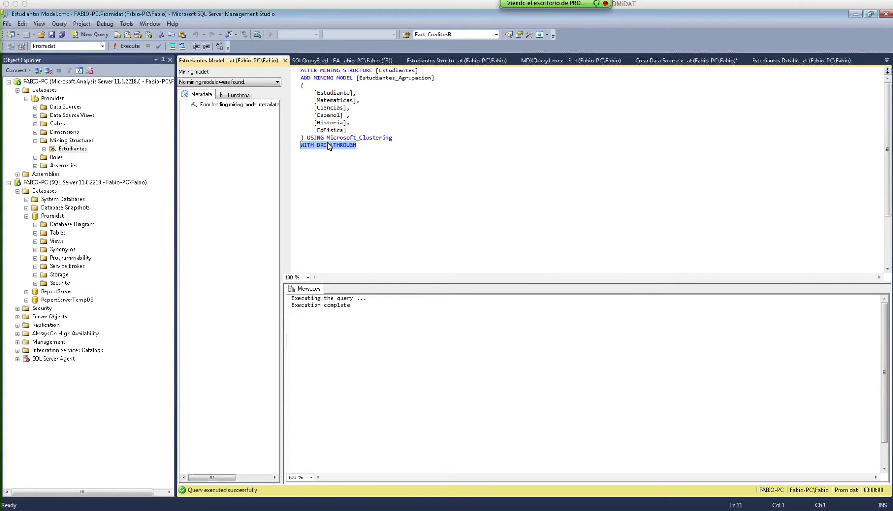
{"action": "left_click", "coordinate": [361, 149]}
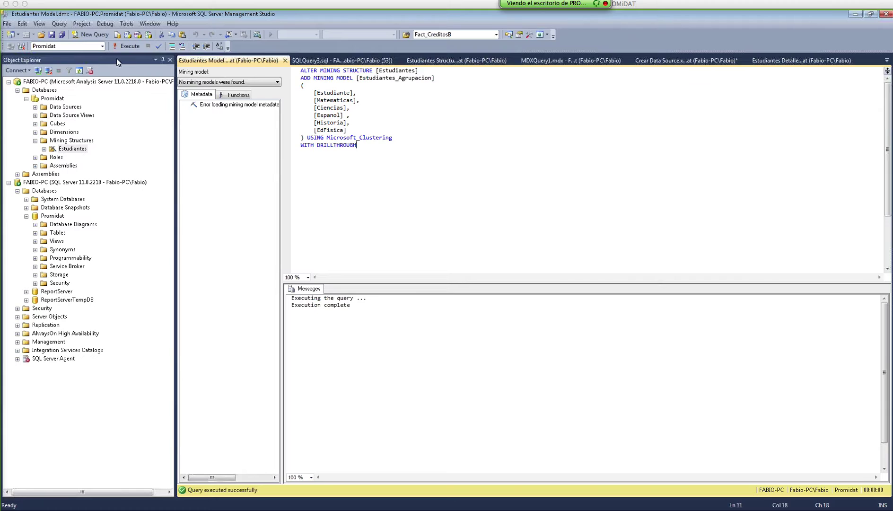
Execute the script that adds the Estudiantes_Agrupacion clustering model to the Estudiantes structure and check the execution messages.
{"action": "left_click", "coordinate": [128, 46]}
{"action": "left_click_drag", "start_coordinate": [357, 314], "coordinate": [289, 295]}
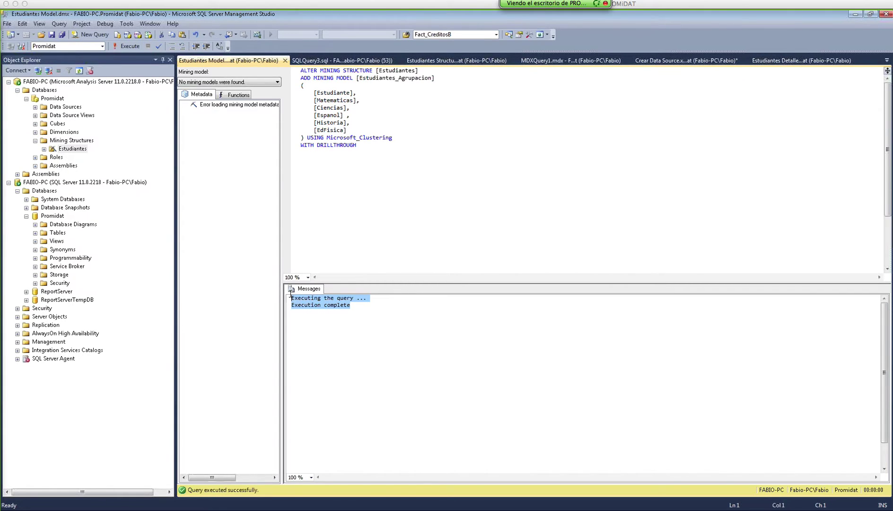
{"action": "left_click", "coordinate": [358, 173]}
Expand the Estudiantes structure and its Mining Models folder, and select the Estudiantes_Agrupacion model.
{"action": "left_click", "coordinate": [72, 149]}
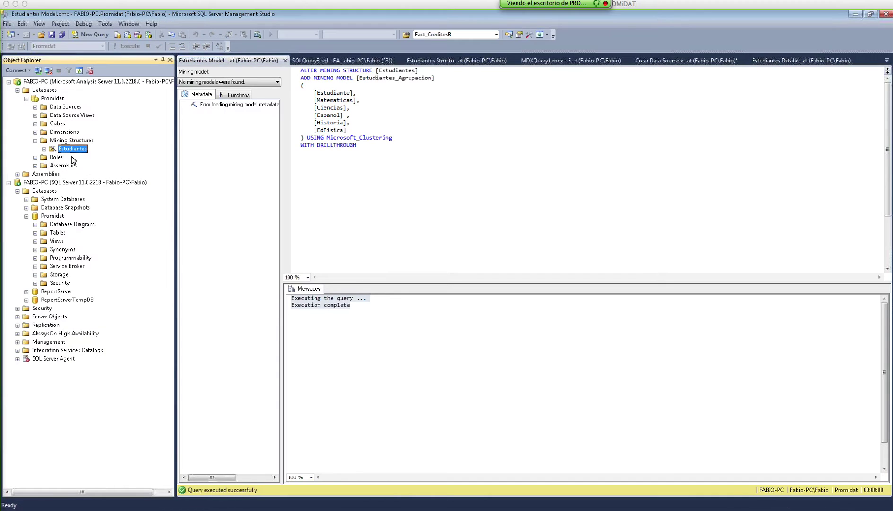
{"action": "left_click", "coordinate": [44, 148]}
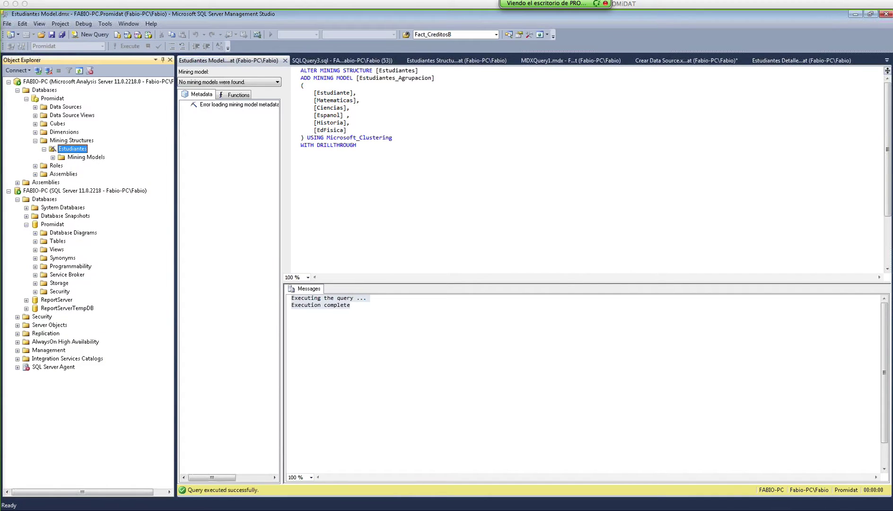
{"action": "left_click", "coordinate": [52, 157]}
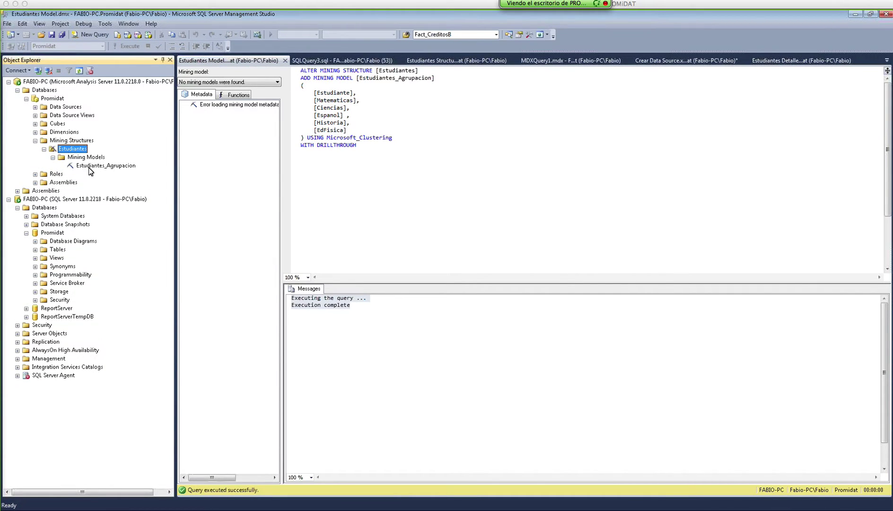
{"action": "left_click", "coordinate": [96, 165]}
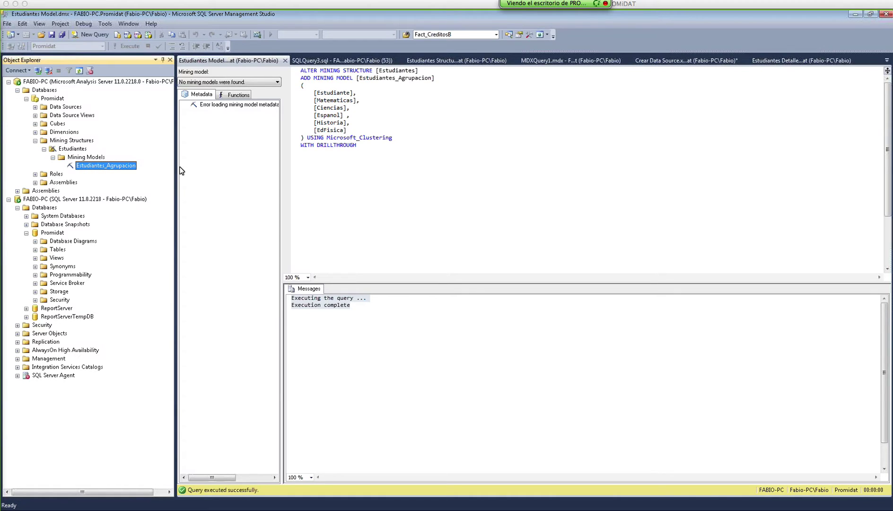
{"action": "left_click", "coordinate": [367, 107]}
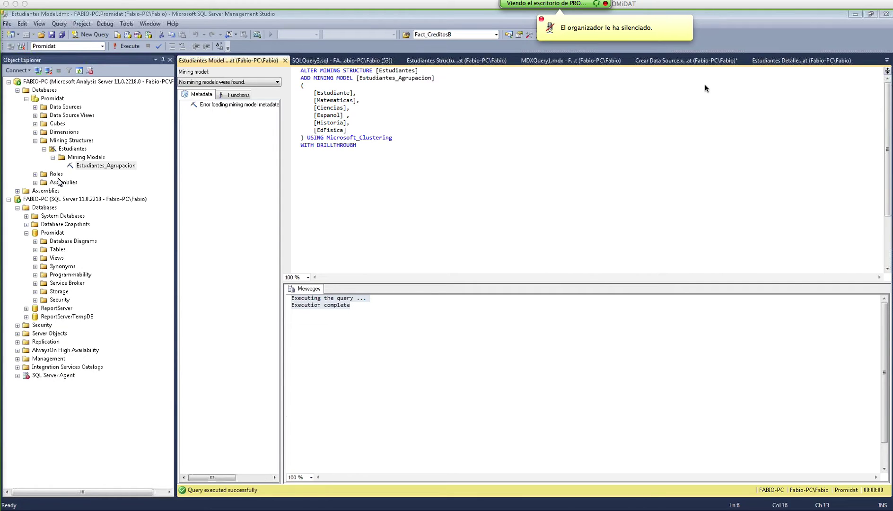
{"action": "mouse_move", "coordinate": [603, 2]}
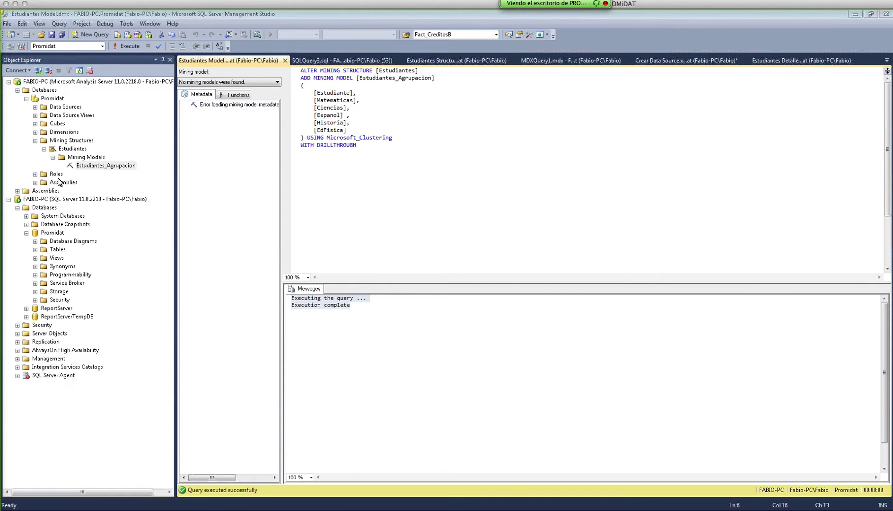
{"action": "mouse_move", "coordinate": [575, 10]}
{"action": "left_click", "coordinate": [415, 179]}
Switch to the slideshow, review the slides on populating the structure and running the model, and return to SQL Server Management Studio.
{"action": "key", "text": "alt+Tab"}
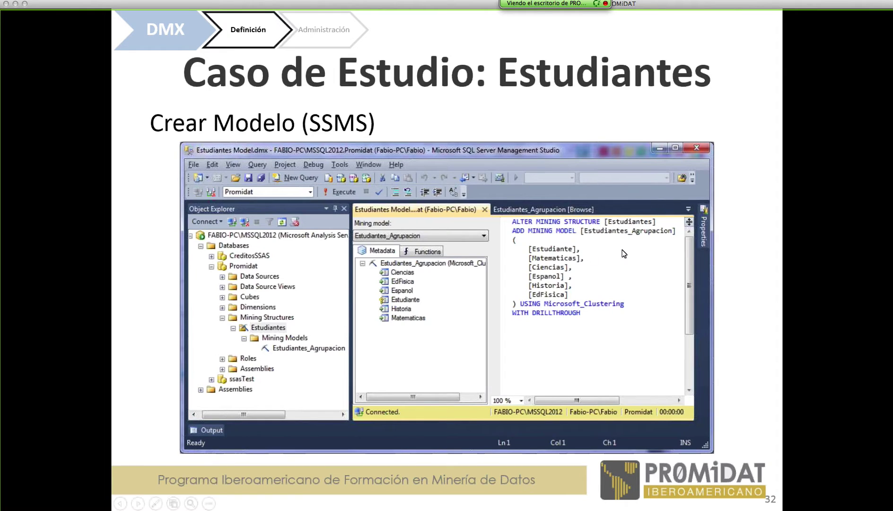
{"action": "key", "text": "Right"}
{"action": "key", "text": "Right"}
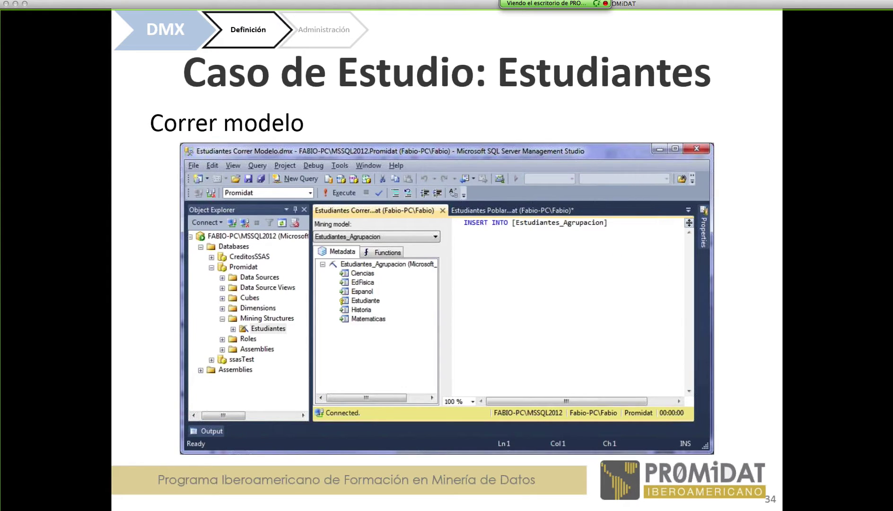
{"action": "key", "text": "Left"}
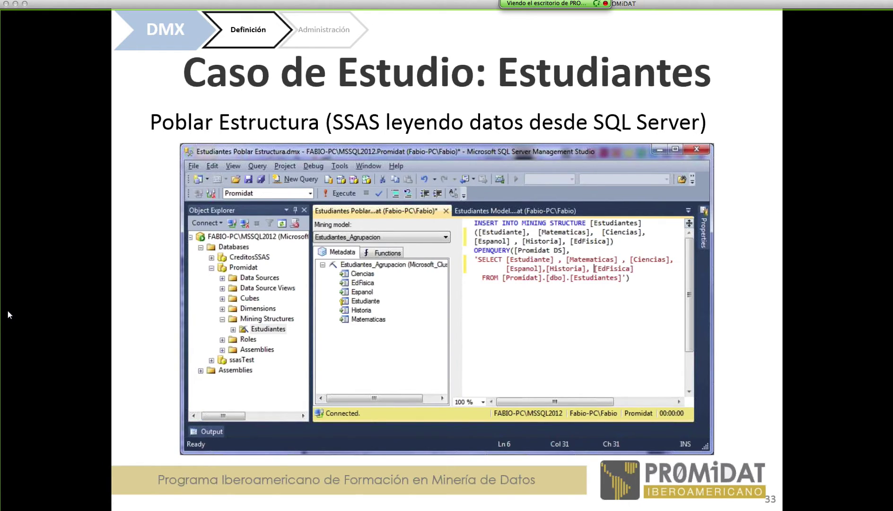
{"action": "key", "text": "alt+Tab"}
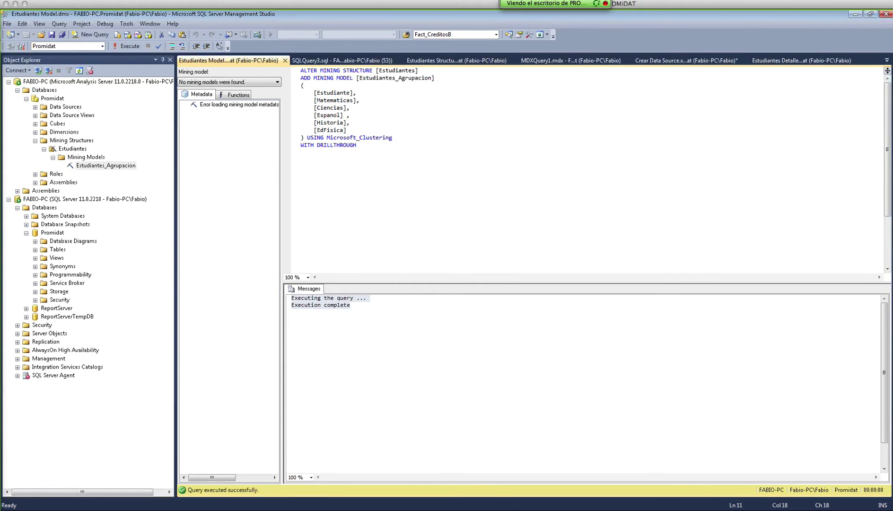
Bring up the Estudiantes Poblar Estructura.dmx script from the list of open documents.
{"action": "left_click", "coordinate": [887, 61]}
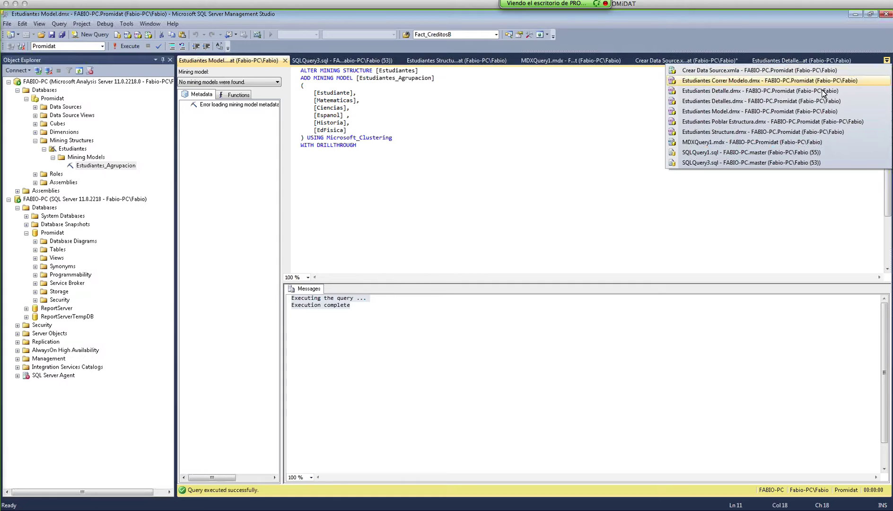
{"action": "left_click", "coordinate": [21, 289]}
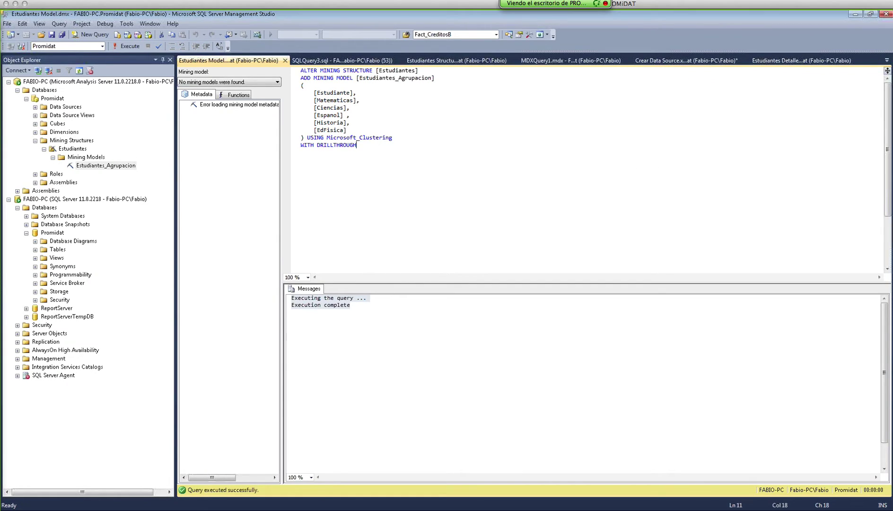
{"action": "left_click", "coordinate": [884, 61]}
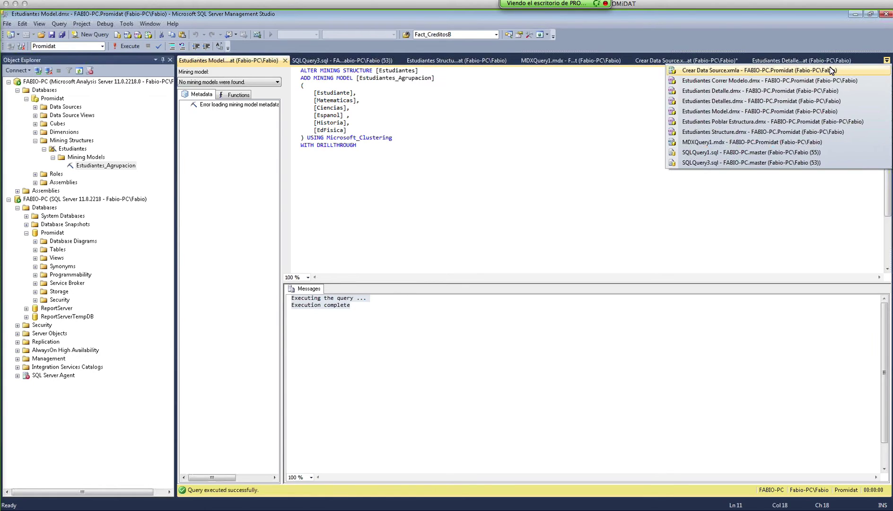
{"action": "left_click", "coordinate": [784, 122]}
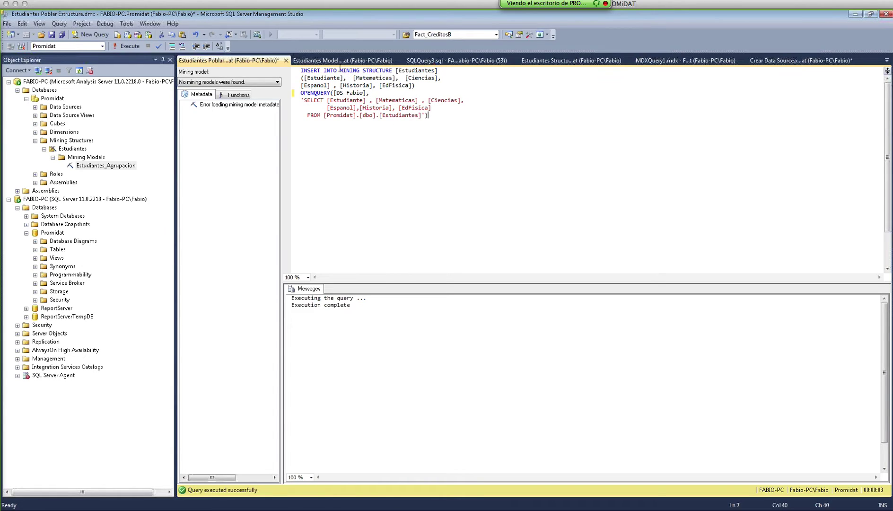
Review the INSERT INTO MINING STRUCTURE statement: its column list, the OPENQUERY data source and the SELECT query.
{"action": "left_click", "coordinate": [412, 85]}
{"action": "left_click_drag", "start_coordinate": [393, 70], "coordinate": [318, 70]}
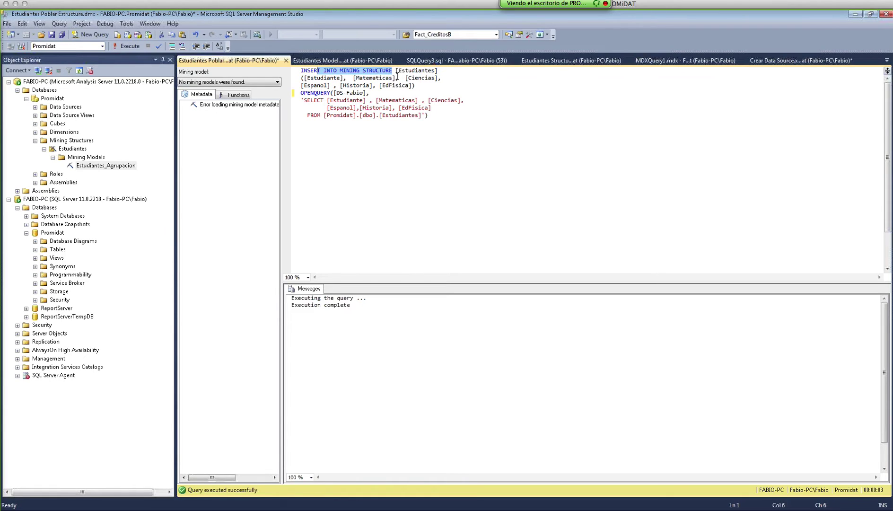
{"action": "left_click_drag", "start_coordinate": [424, 86], "coordinate": [299, 78]}
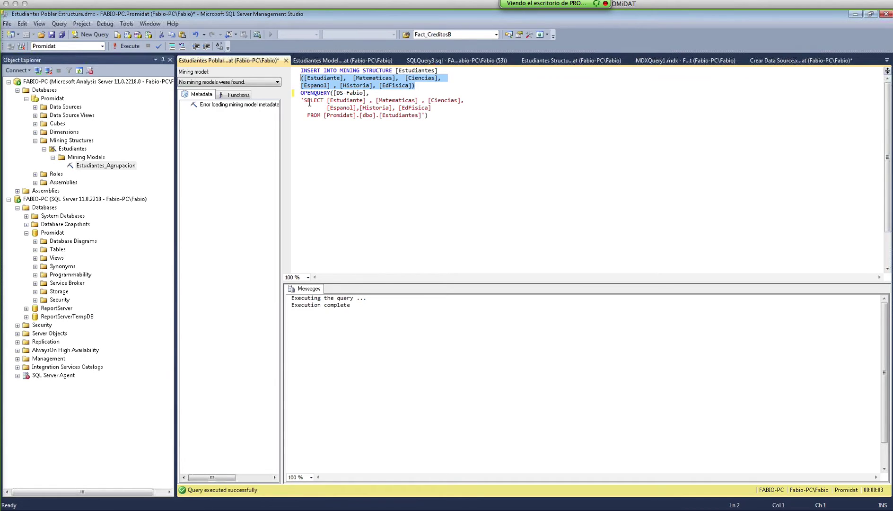
{"action": "left_click_drag", "start_coordinate": [333, 93], "coordinate": [365, 93]}
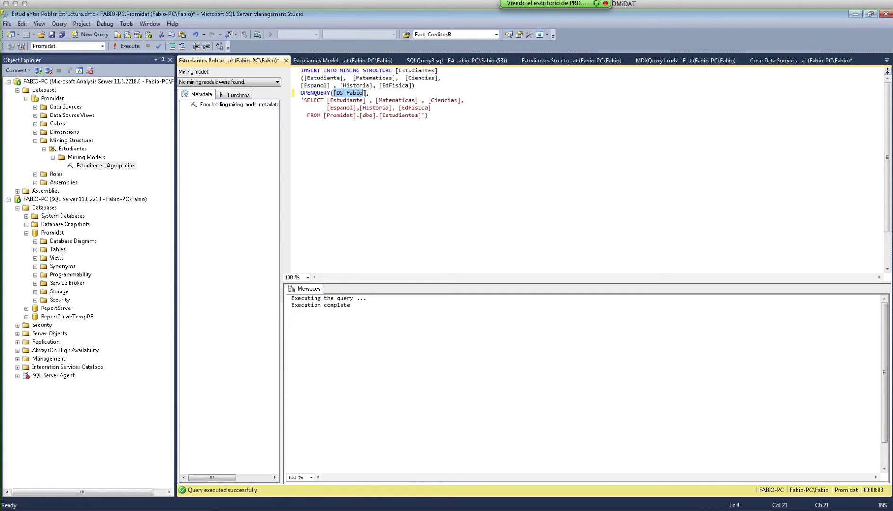
{"action": "left_click", "coordinate": [304, 103]}
{"action": "left_click_drag", "start_coordinate": [304, 102], "coordinate": [423, 119]}
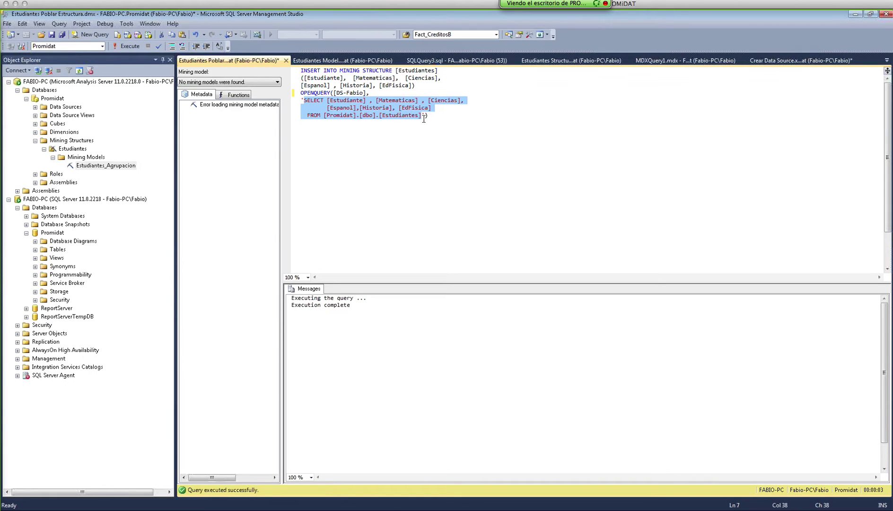
{"action": "left_click", "coordinate": [438, 142]}
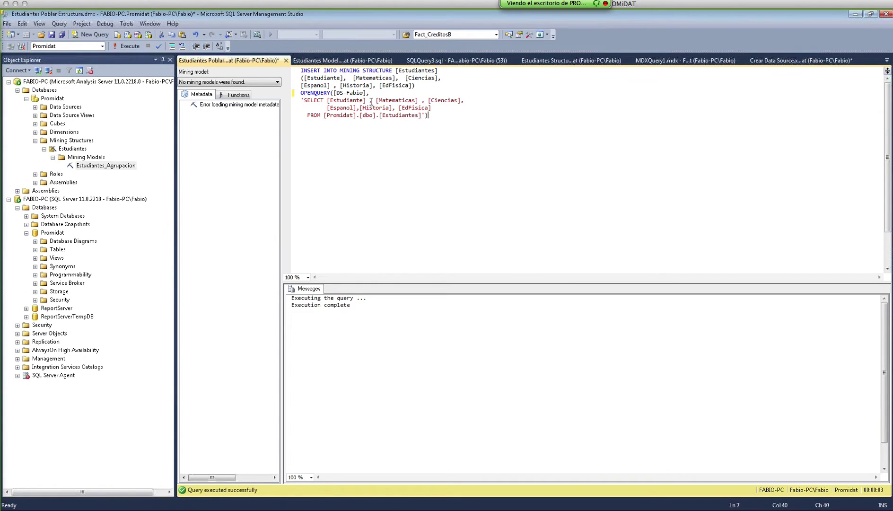
Compare the data source named in OPENQUERY with the contents of the Promidat database's Data Sources folder.
{"action": "left_click_drag", "start_coordinate": [366, 93], "coordinate": [333, 92]}
{"action": "left_click", "coordinate": [346, 93]}
{"action": "left_click_drag", "start_coordinate": [334, 93], "coordinate": [368, 94]}
{"action": "left_click", "coordinate": [78, 109]}
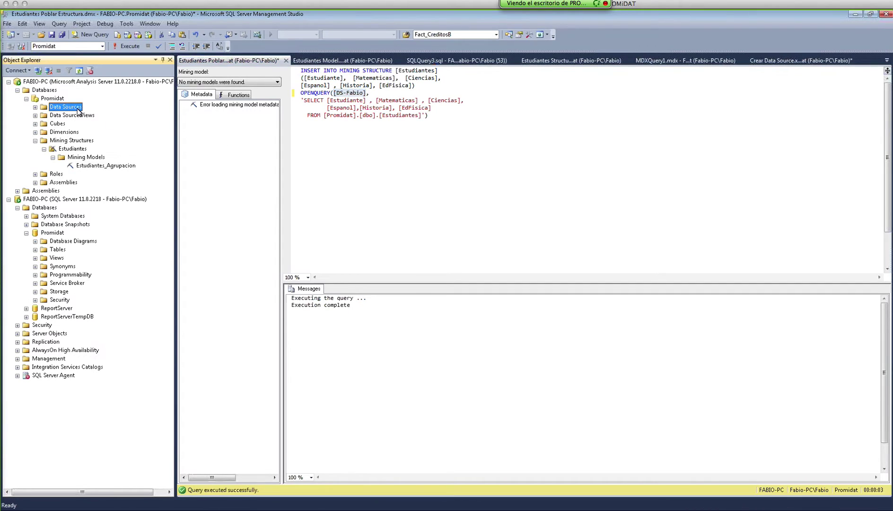
{"action": "left_click", "coordinate": [35, 106]}
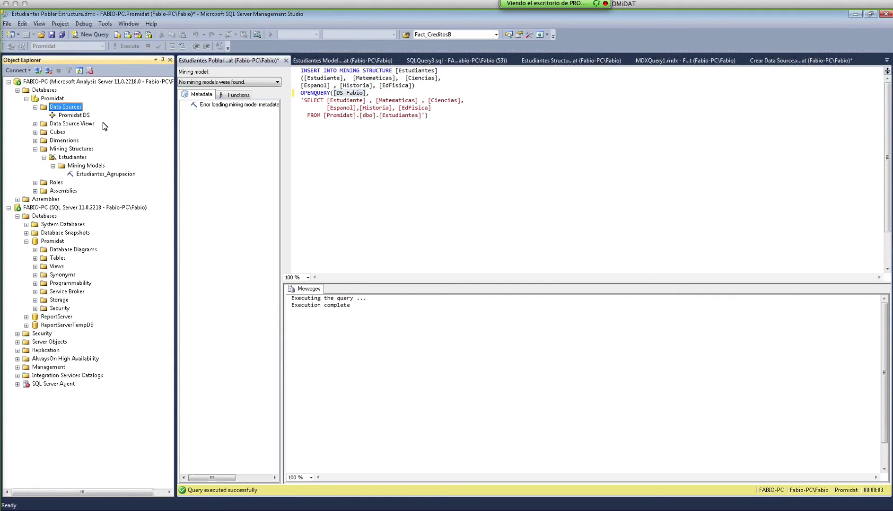
{"action": "left_click", "coordinate": [71, 117]}
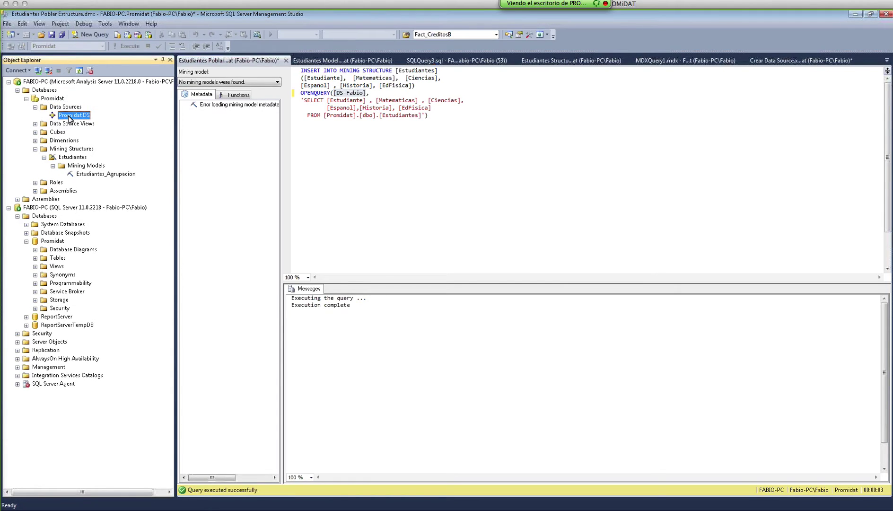
Check which commands the Data Sources folder of the Analysis Services Promidat database offers.
{"action": "left_click", "coordinate": [336, 93]}
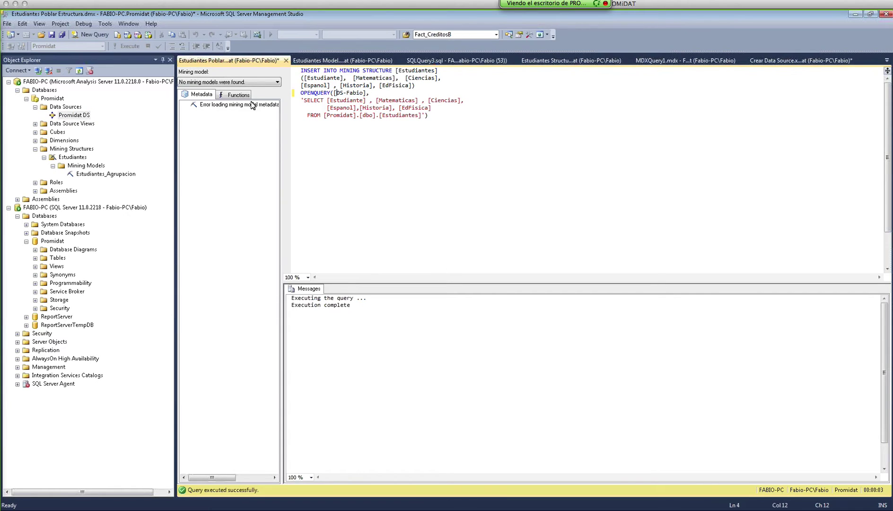
{"action": "left_click", "coordinate": [73, 107]}
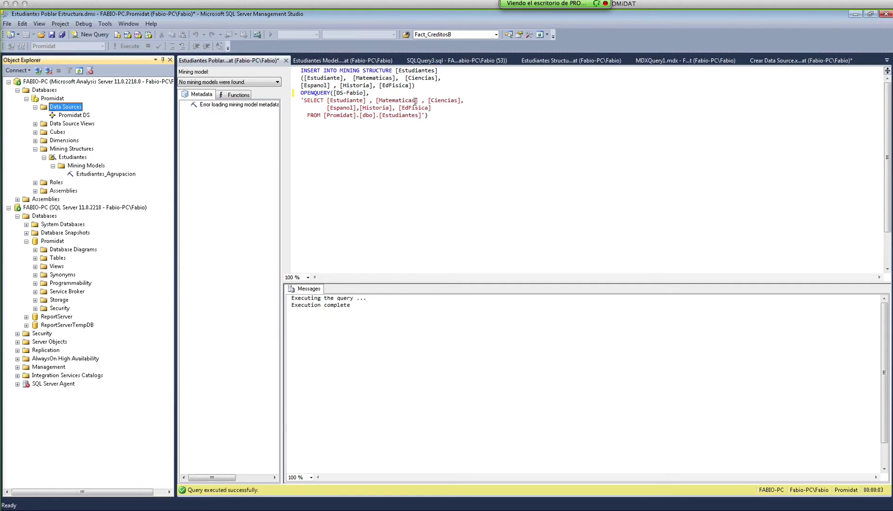
{"action": "left_click", "coordinate": [435, 139]}
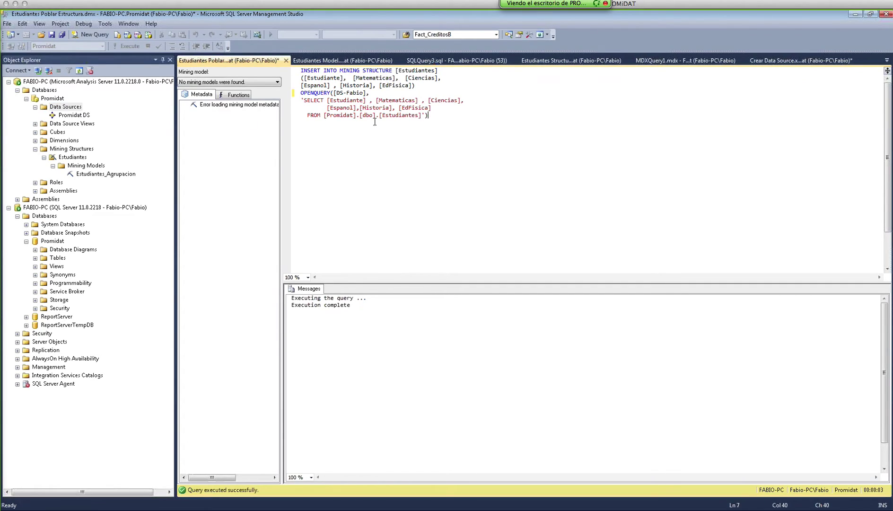
{"action": "left_click", "coordinate": [71, 108]}
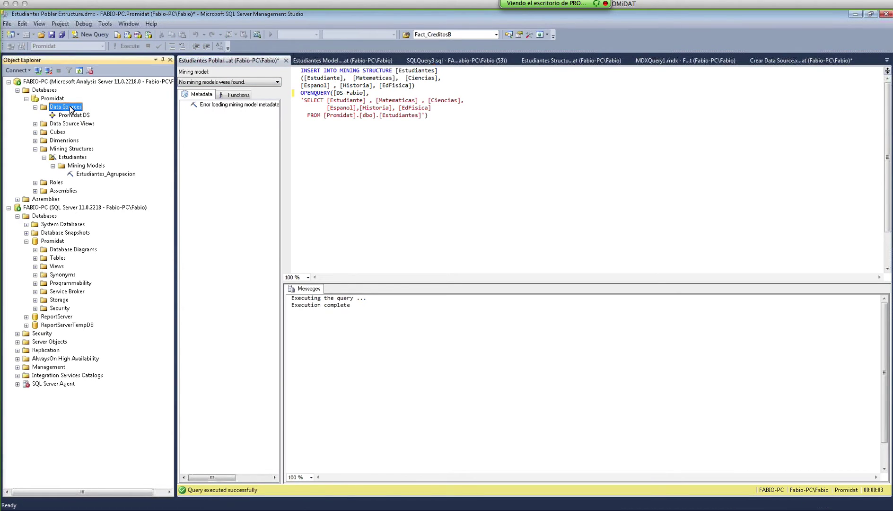
{"action": "right_click", "coordinate": [70, 109]}
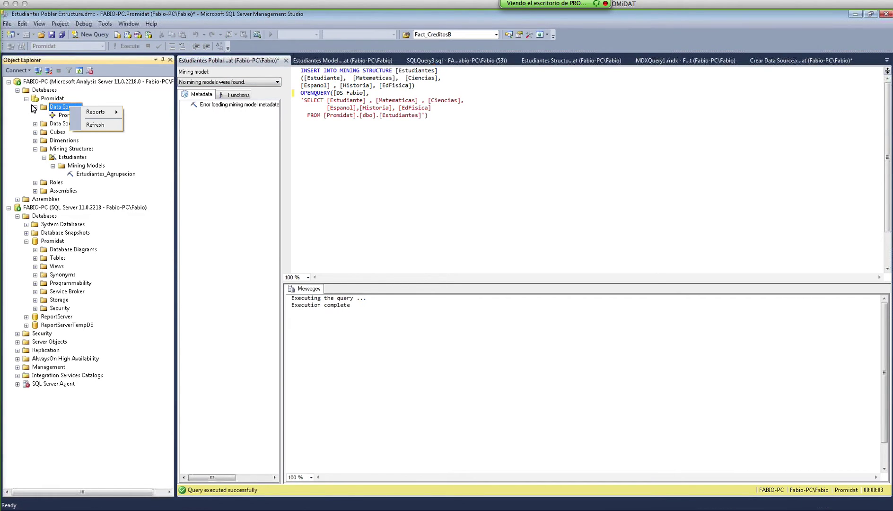
{"action": "left_click", "coordinate": [56, 108]}
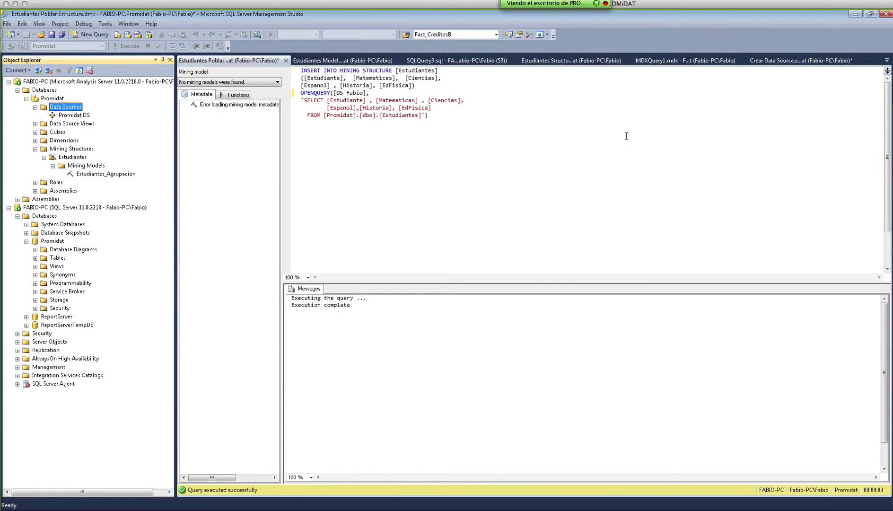
Bring up the Crear Data Source.xmla script and set the data source name to DS-Fabio.
{"action": "left_click", "coordinate": [790, 61]}
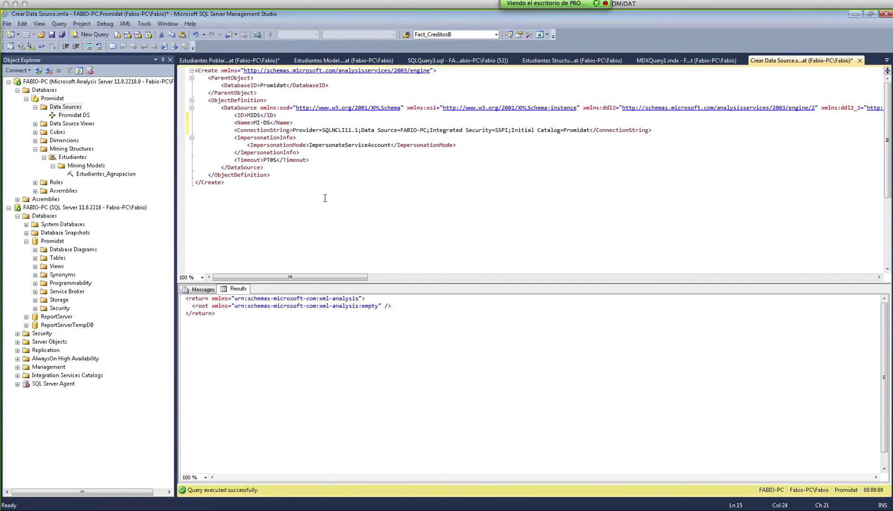
{"action": "left_click", "coordinate": [276, 192]}
{"action": "left_click_drag", "start_coordinate": [253, 122], "coordinate": [270, 122]}
{"action": "type", "text": "DS-Fabio"}
Review the connection string in the XMLA script, including its server and initial catalog.
{"action": "left_click_drag", "start_coordinate": [231, 130], "coordinate": [660, 132]}
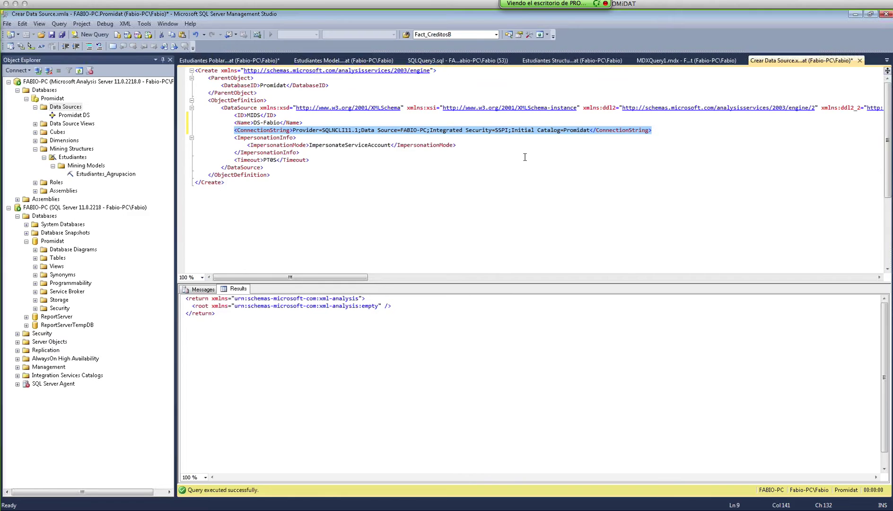
{"action": "left_click", "coordinate": [486, 166]}
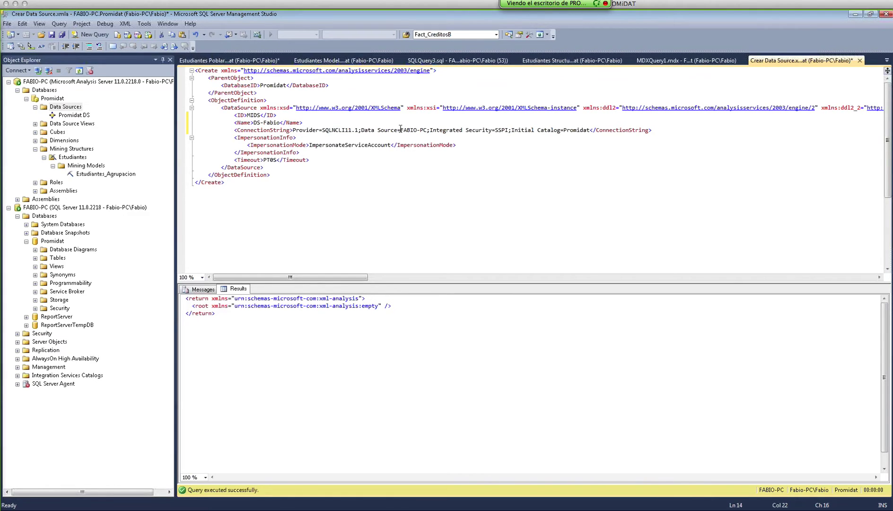
{"action": "left_click_drag", "start_coordinate": [401, 130], "coordinate": [426, 131]}
{"action": "left_click", "coordinate": [402, 130]}
{"action": "left_click_drag", "start_coordinate": [401, 131], "coordinate": [427, 130]}
{"action": "left_click_drag", "start_coordinate": [561, 130], "coordinate": [590, 131]}
{"action": "double_click", "coordinate": [570, 131]}
{"action": "left_click", "coordinate": [591, 131]}
Execute the XMLA script to create the DS-Fabio data source and refresh the Data Sources folder.
{"action": "key", "text": "F5"}
{"action": "left_click", "coordinate": [65, 107]}
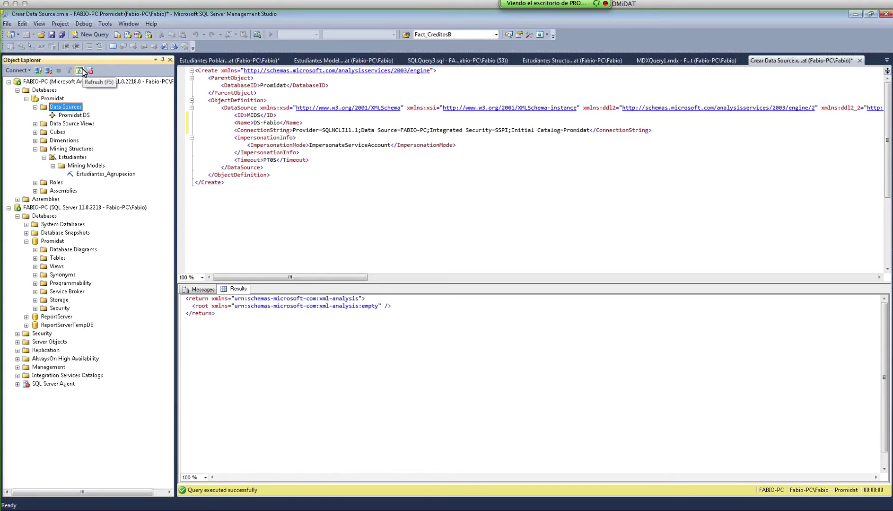
{"action": "left_click", "coordinate": [79, 71]}
{"action": "left_click", "coordinate": [288, 122]}
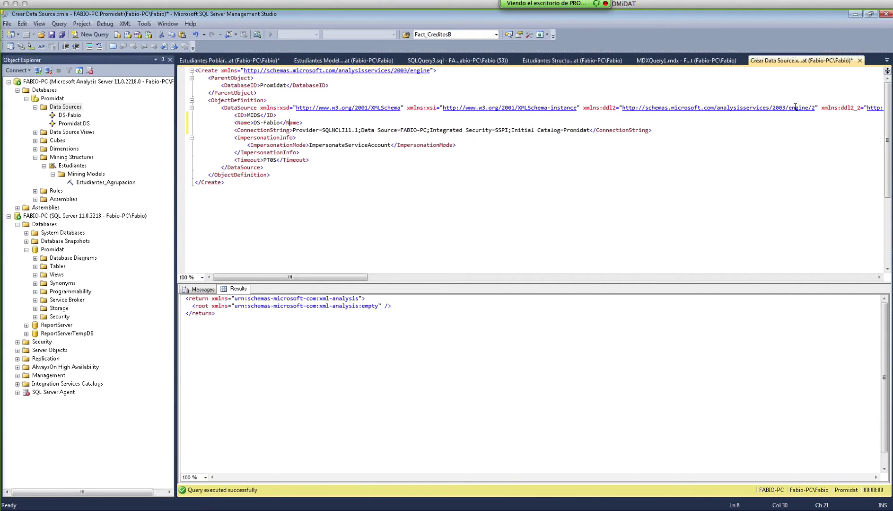
Close the Crear Data Source.xmla script without saving its changes and return to the Estudiantes Poblar Estructura.dmx script.
{"action": "left_click", "coordinate": [859, 61]}
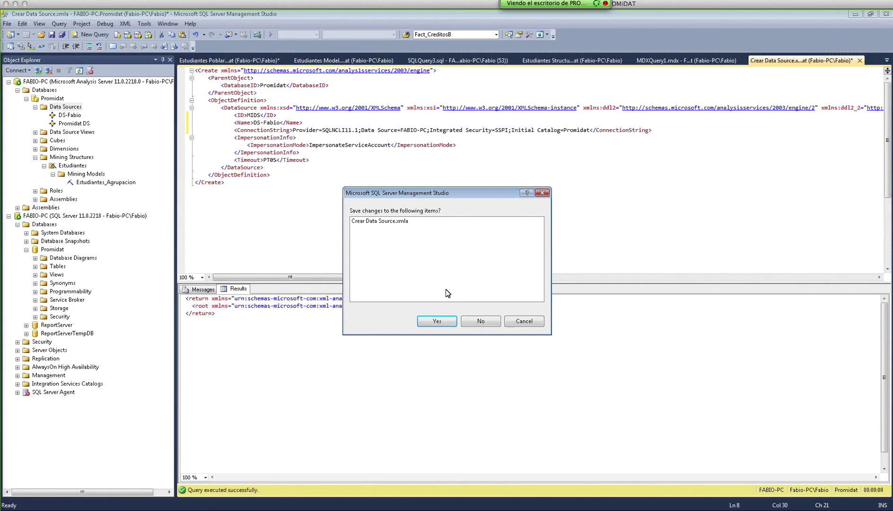
{"action": "left_click", "coordinate": [475, 323]}
{"action": "left_click", "coordinate": [361, 115]}
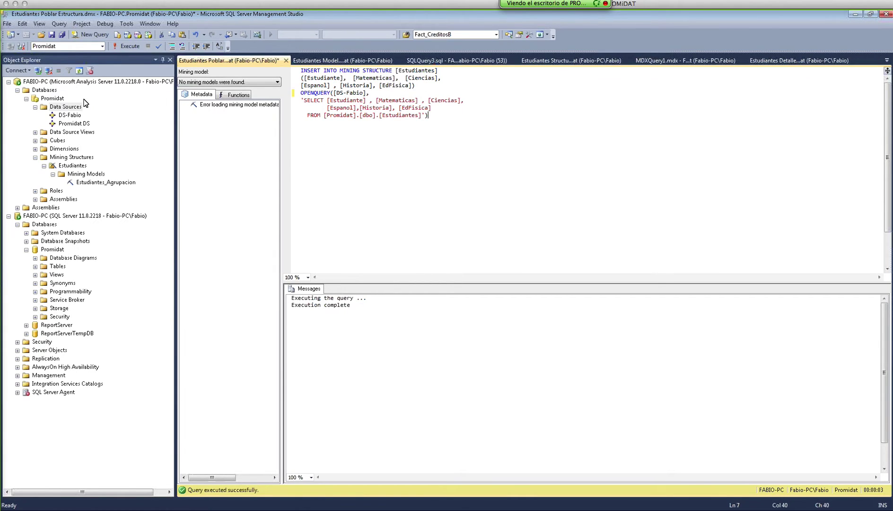
Execute the script that populates the Estudiantes structure and review the source table [Promidat].[dbo].[Estudiantes] in its FROM clause.
{"action": "left_click", "coordinate": [125, 46]}
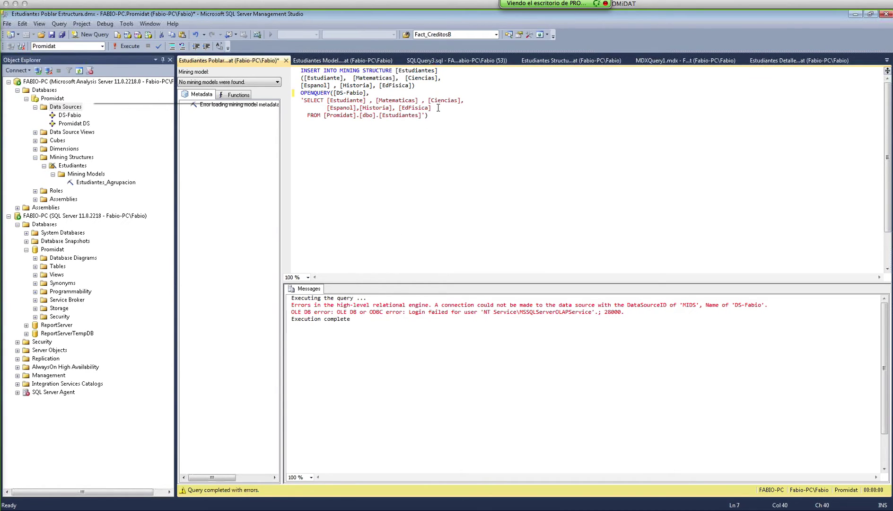
{"action": "left_click_drag", "start_coordinate": [323, 115], "coordinate": [363, 115]}
{"action": "double_click", "coordinate": [416, 115]}
{"action": "left_click", "coordinate": [416, 117]}
{"action": "key", "text": "Left"}
{"action": "key", "text": "Left"}
{"action": "left_click", "coordinate": [74, 108]}
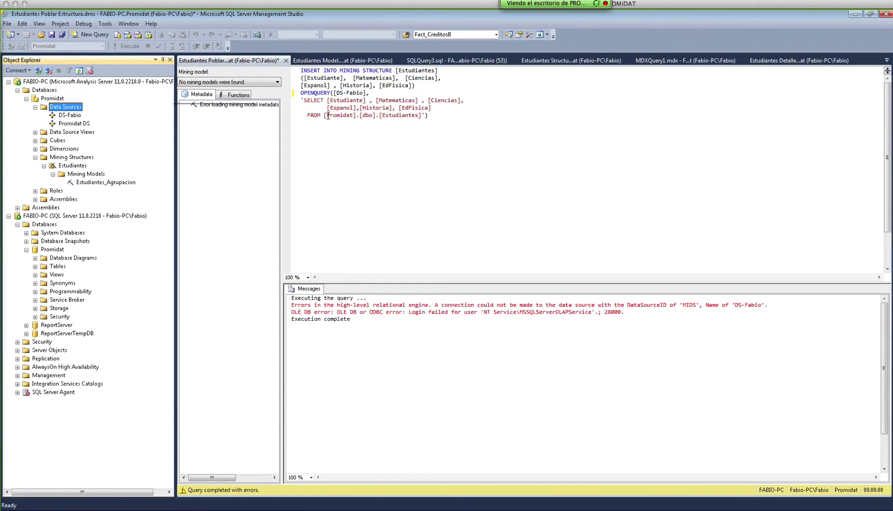
{"action": "left_click_drag", "start_coordinate": [324, 115], "coordinate": [423, 118]}
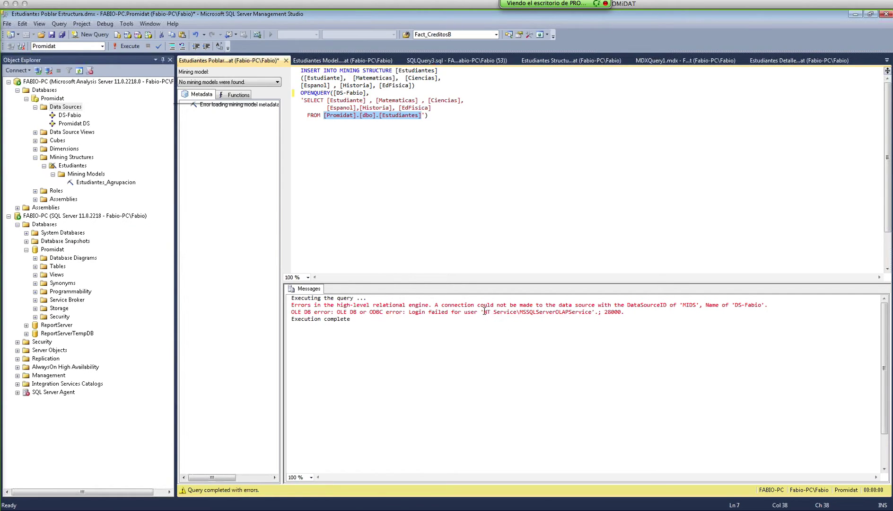
Copy the service account name NT Service\MSSQLServerOLAPService from the login error message.
{"action": "left_click_drag", "start_coordinate": [485, 311], "coordinate": [592, 314]}
{"action": "key", "text": "ctrl+c"}
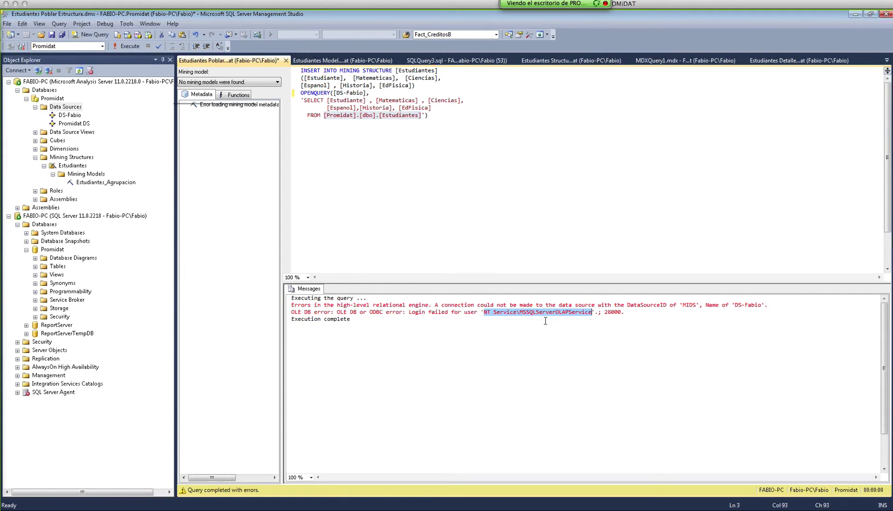
Compare the account in the login error with the Analysis Services log-on account in SQL Server Configuration Manager, and close that window.
{"action": "left_click", "coordinate": [518, 312]}
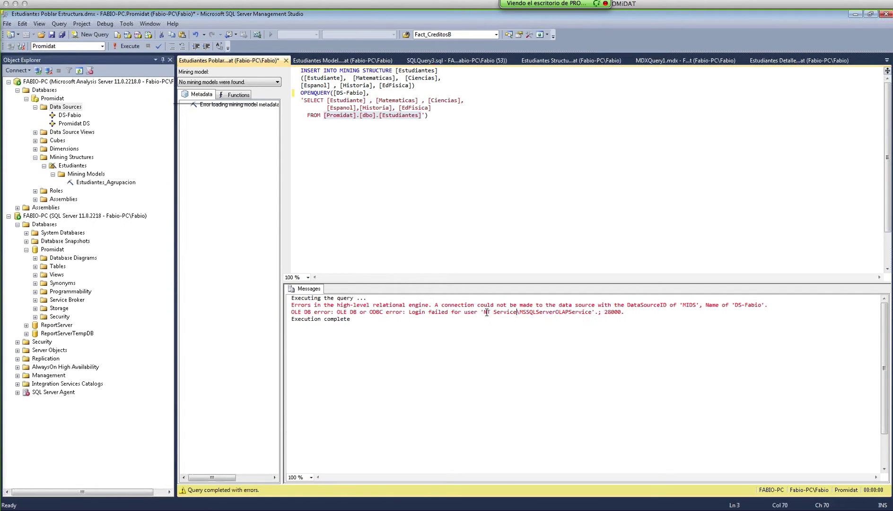
{"action": "left_click_drag", "start_coordinate": [485, 313], "coordinate": [590, 315]}
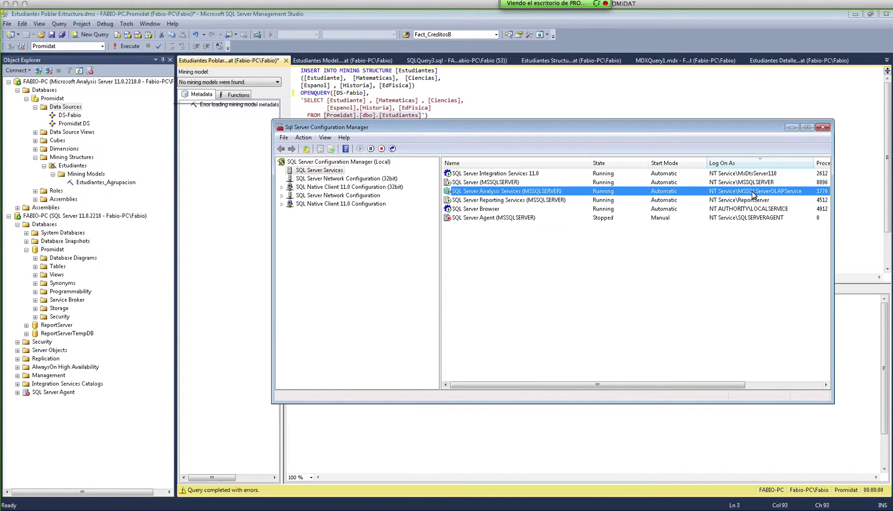
{"action": "left_click_drag", "start_coordinate": [656, 127], "coordinate": [623, 381]}
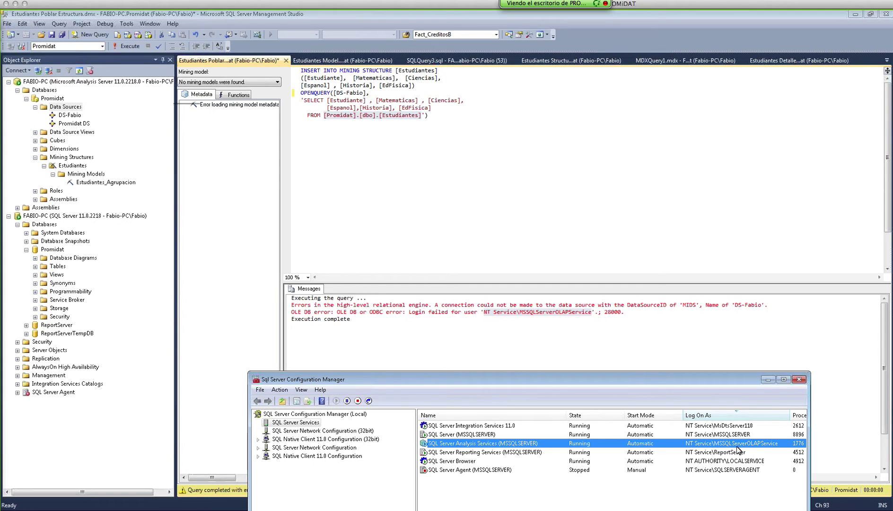
{"action": "left_click_drag", "start_coordinate": [712, 380], "coordinate": [688, 195]}
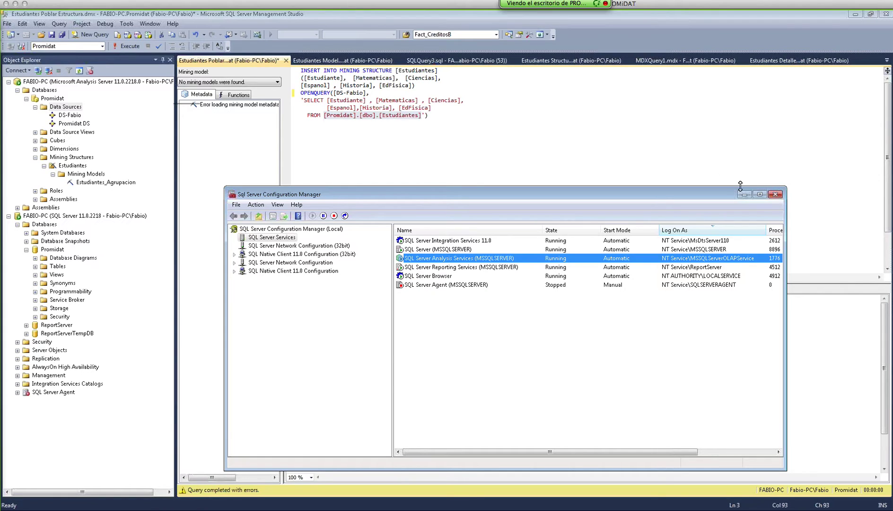
{"action": "left_click", "coordinate": [775, 195]}
Start a new Windows-authenticated login in the SQL Server instance's Logins folder, named NT Service\MSSQLServerOLAPService.
{"action": "left_click_drag", "start_coordinate": [484, 314], "coordinate": [587, 314]}
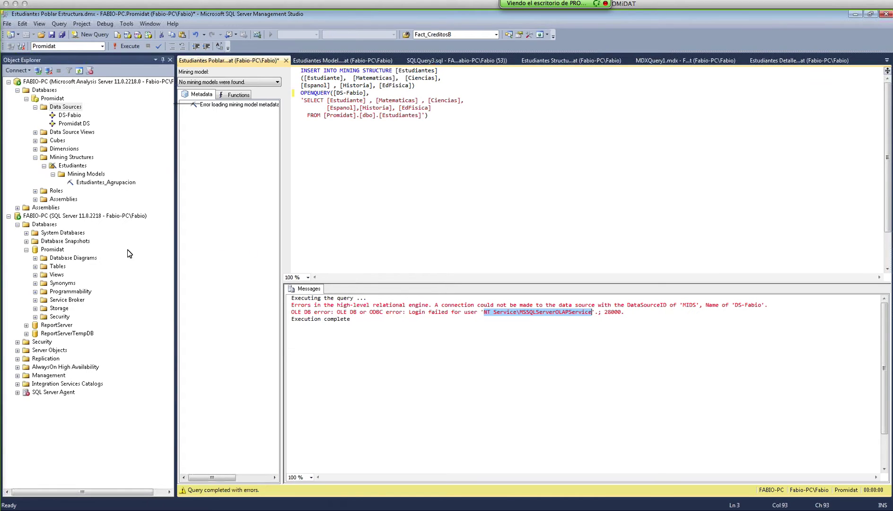
{"action": "left_click", "coordinate": [43, 225]}
{"action": "left_click", "coordinate": [45, 342]}
{"action": "left_click", "coordinate": [18, 342]}
{"action": "left_click", "coordinate": [46, 352]}
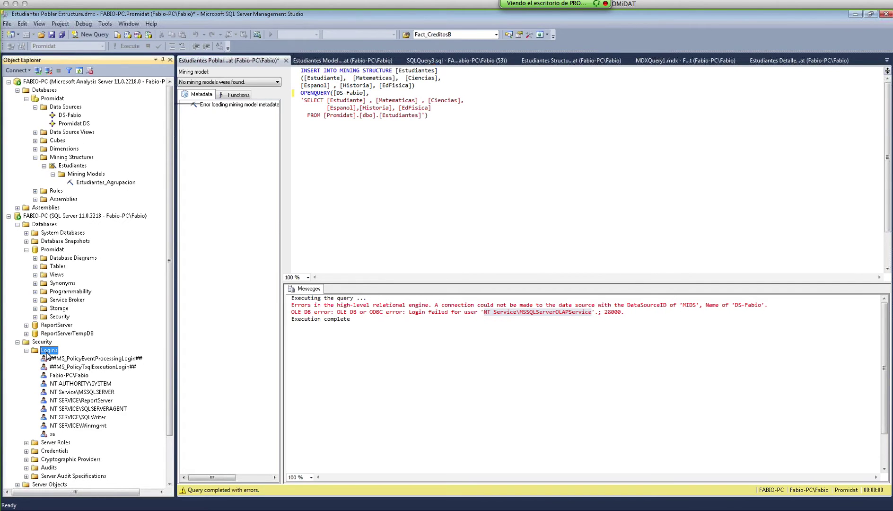
{"action": "right_click", "coordinate": [46, 353]}
{"action": "left_click", "coordinate": [76, 357]}
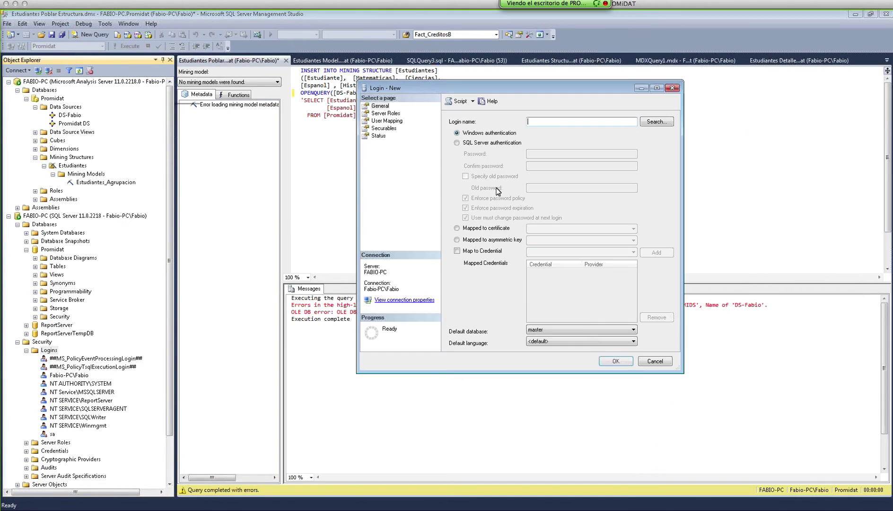
{"action": "key", "text": "ctrl+v"}
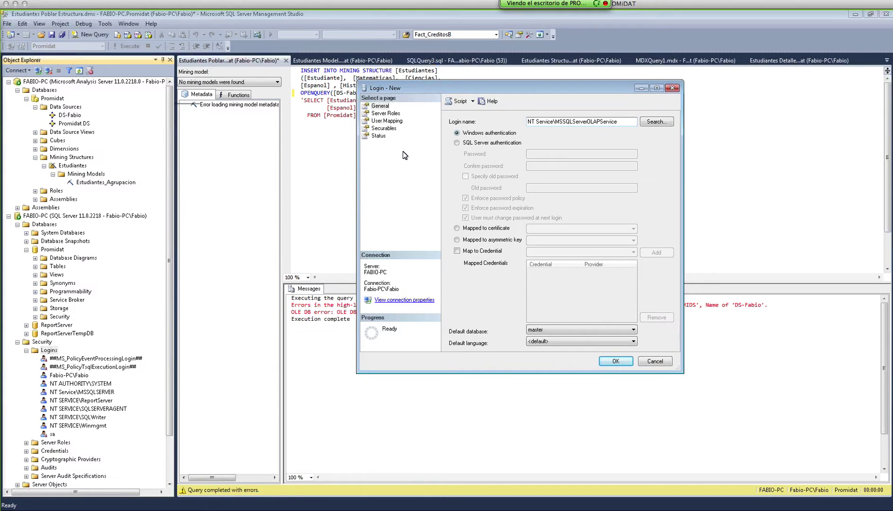
Map the new login to the Promidat database and grant it the db_datareader role.
{"action": "left_click", "coordinate": [393, 122]}
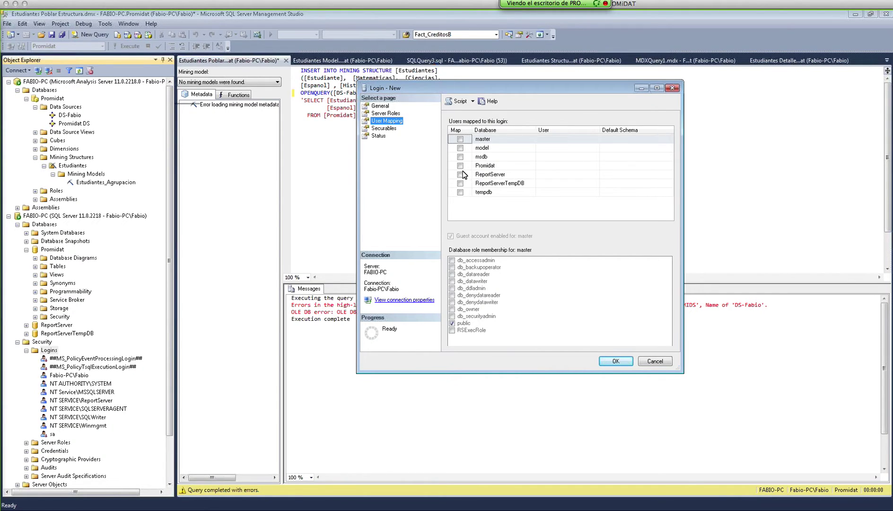
{"action": "left_click", "coordinate": [460, 165]}
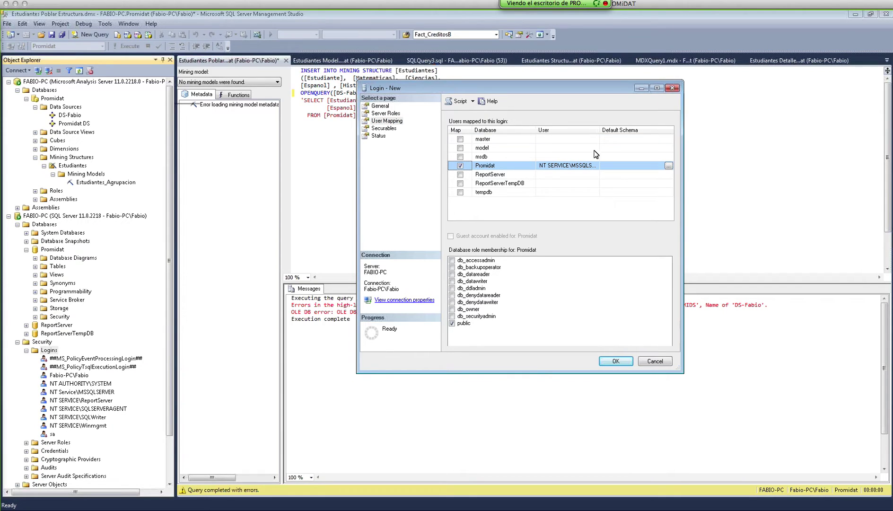
{"action": "left_click", "coordinate": [452, 274]}
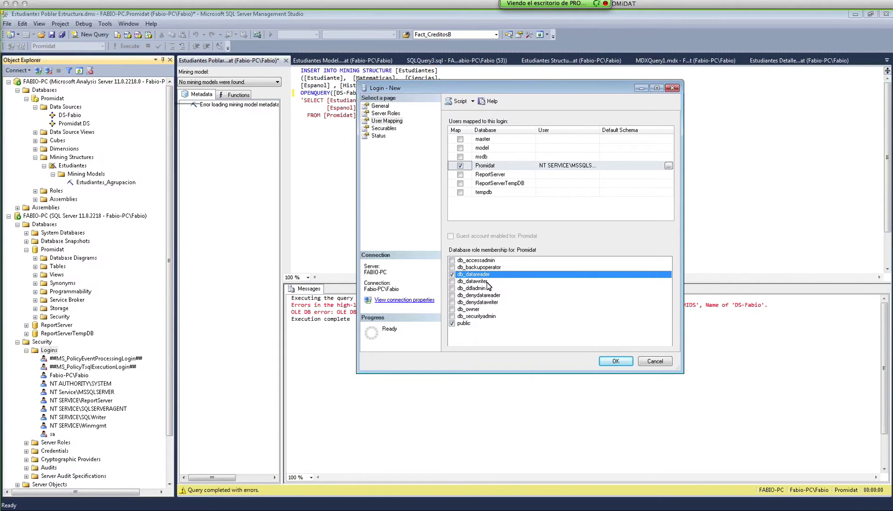
Set the login's default database to Promidat, submit the new login, and dismiss the error and the login dialog.
{"action": "left_click", "coordinate": [380, 110]}
{"action": "left_click", "coordinate": [387, 121]}
{"action": "left_click", "coordinate": [379, 106]}
{"action": "left_click", "coordinate": [554, 330]}
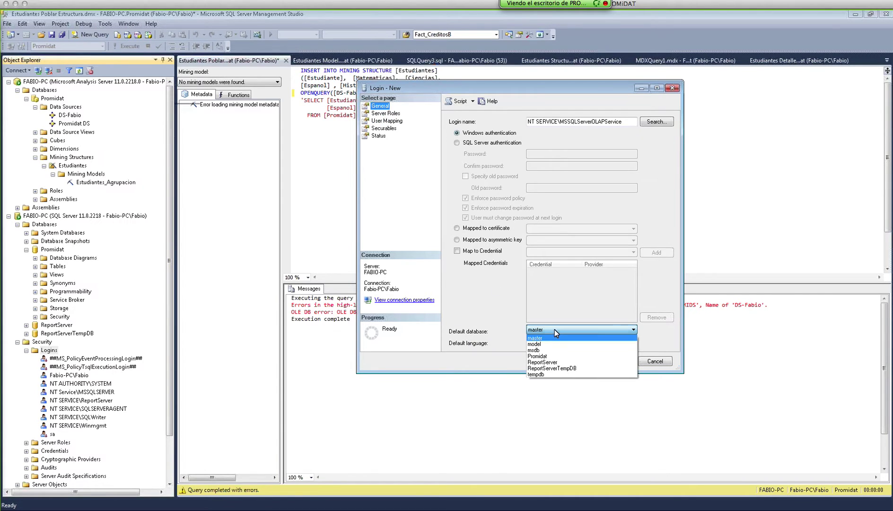
{"action": "left_click", "coordinate": [555, 364]}
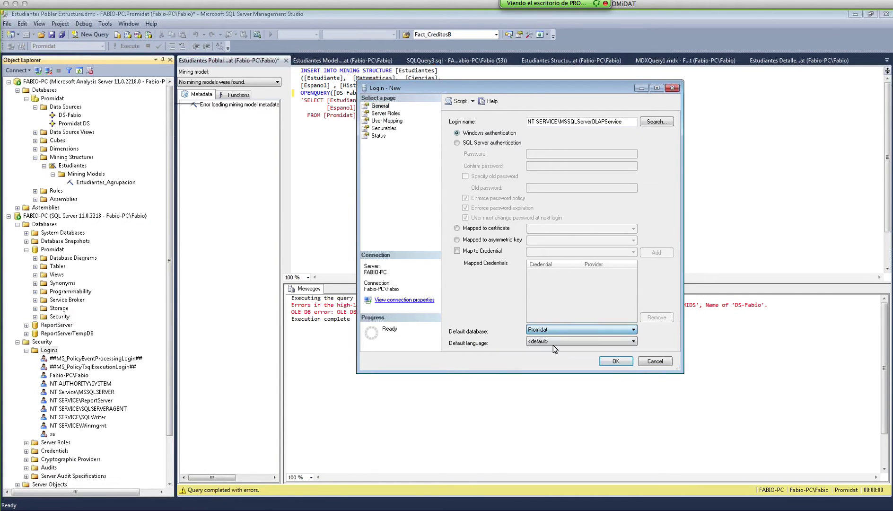
{"action": "left_click", "coordinate": [392, 121]}
{"action": "left_click", "coordinate": [392, 108]}
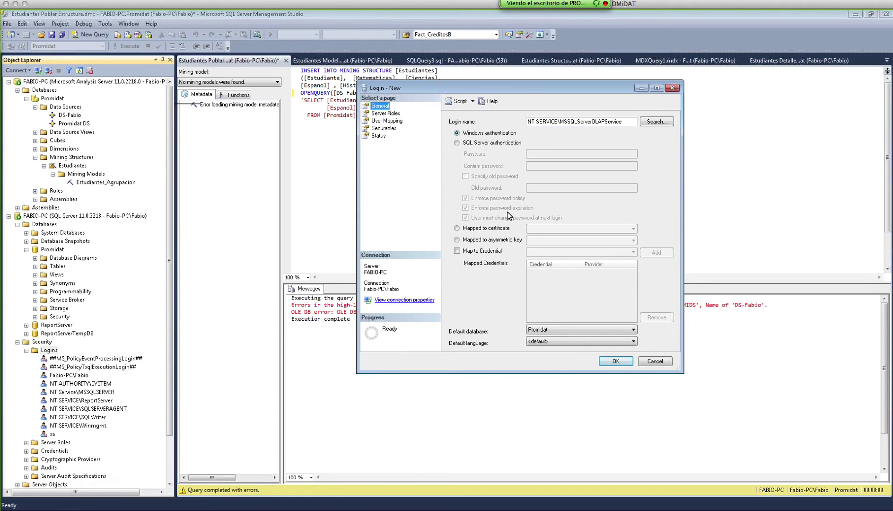
{"action": "left_click", "coordinate": [603, 361]}
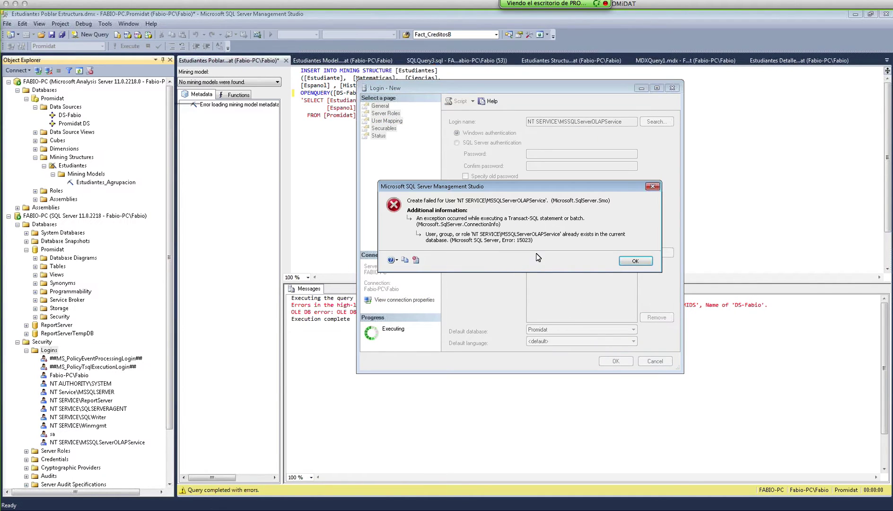
{"action": "left_click", "coordinate": [635, 261]}
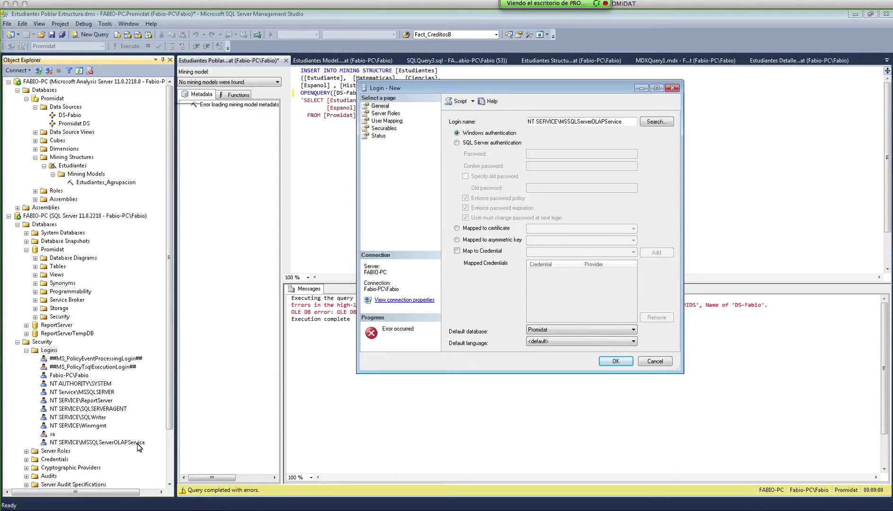
{"action": "left_click", "coordinate": [655, 360]}
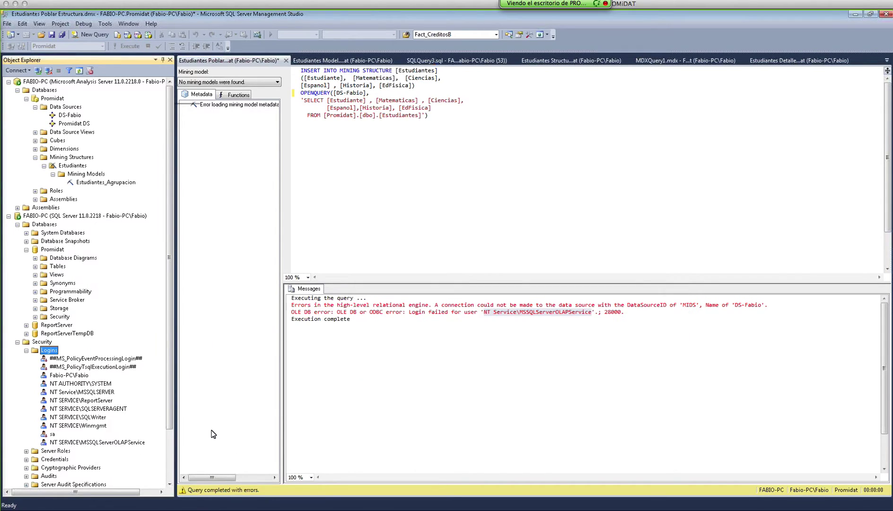
Check the default database, Promidat user mapping and role membership in the properties of the NT SERVICE\MSSQLServerOLAPService login.
{"action": "left_click", "coordinate": [54, 351]}
{"action": "double_click", "coordinate": [98, 442]}
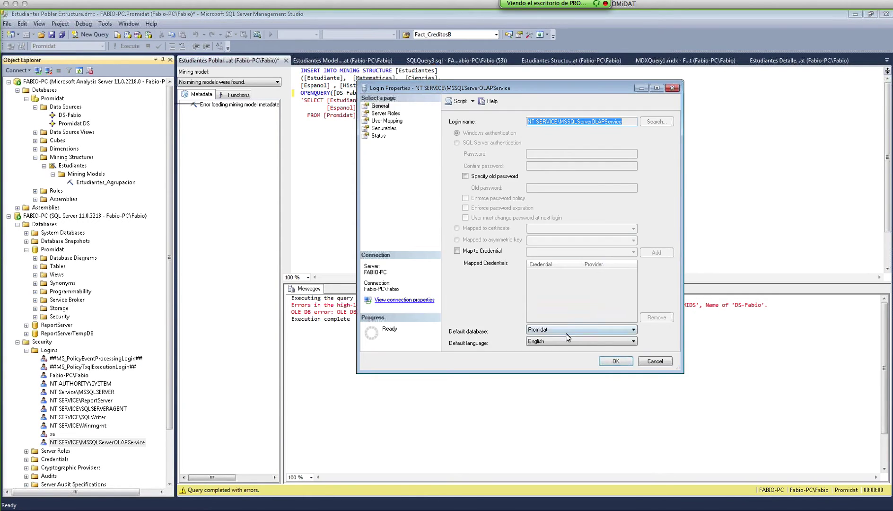
{"action": "left_click", "coordinate": [385, 121]}
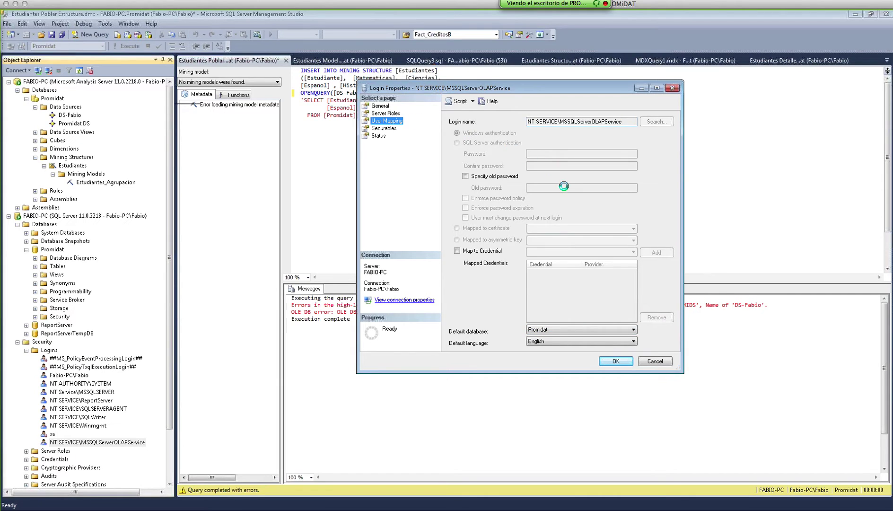
{"action": "left_click", "coordinate": [486, 165]}
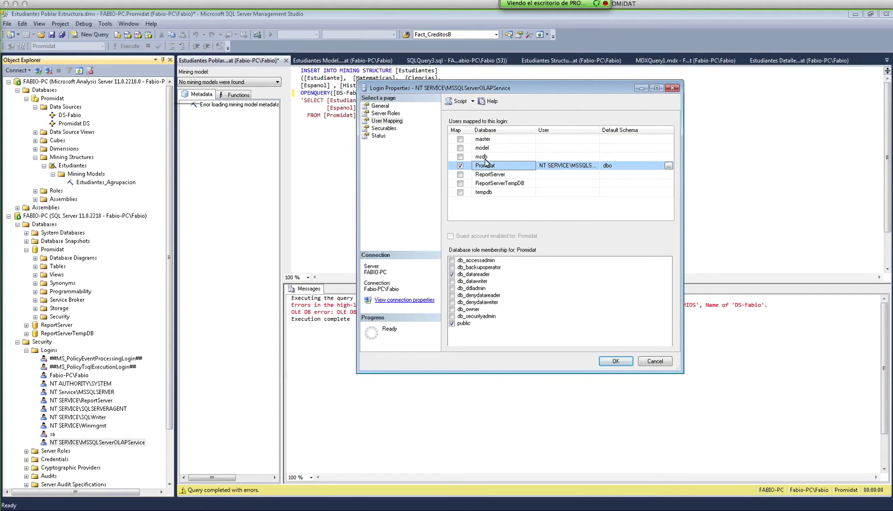
{"action": "left_click", "coordinate": [615, 361]}
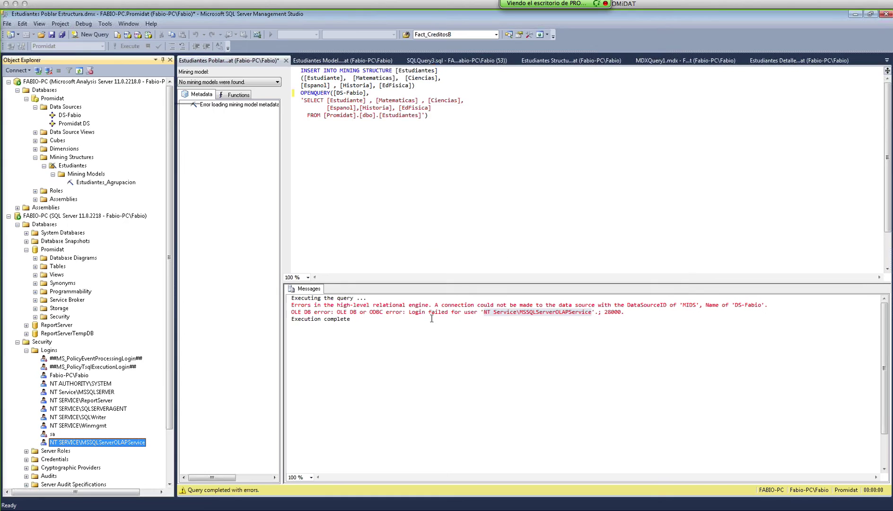
Execute the script that populates the Estudiantes mining structure again and review its execution messages.
{"action": "left_click", "coordinate": [410, 187]}
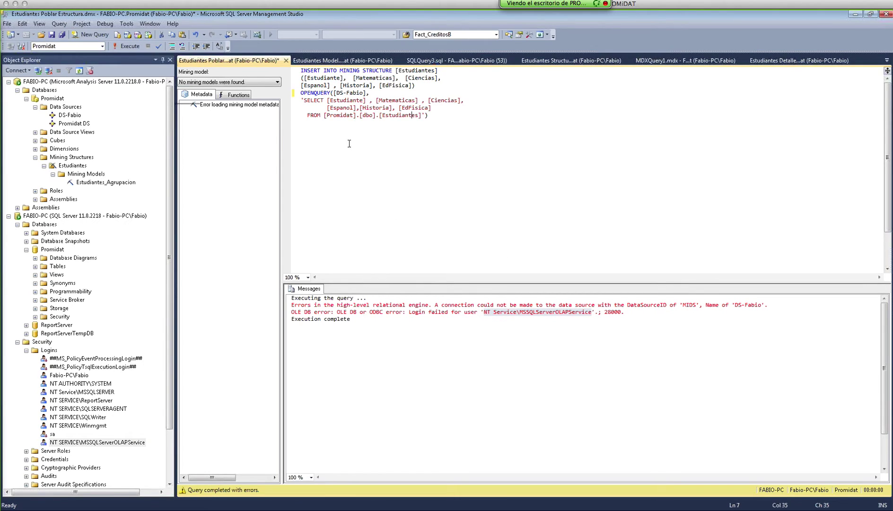
{"action": "left_click", "coordinate": [444, 135]}
{"action": "left_click", "coordinate": [125, 46]}
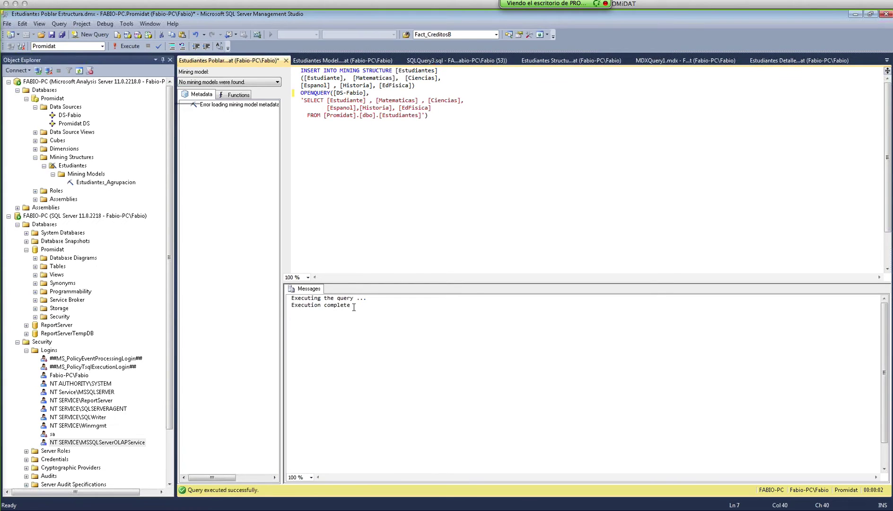
{"action": "left_click_drag", "start_coordinate": [354, 307], "coordinate": [289, 297]}
{"action": "left_click", "coordinate": [410, 160]}
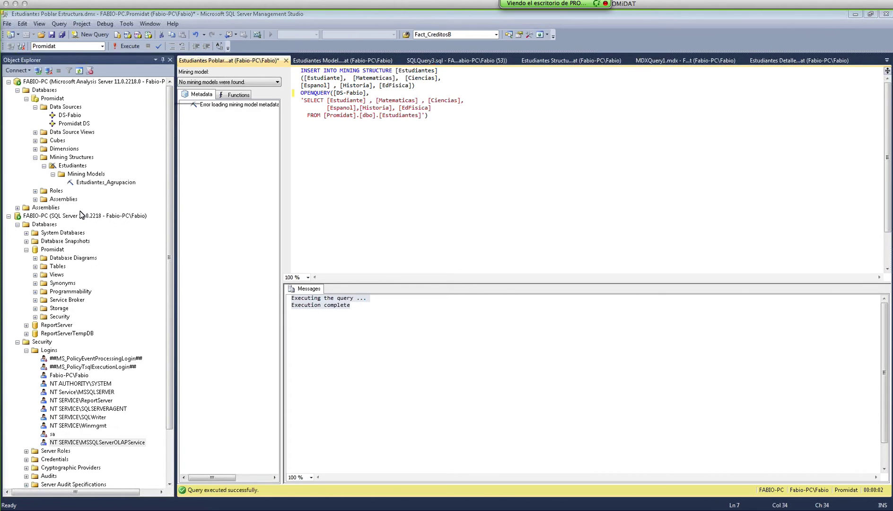
{"action": "key", "text": "alt+Tab"}
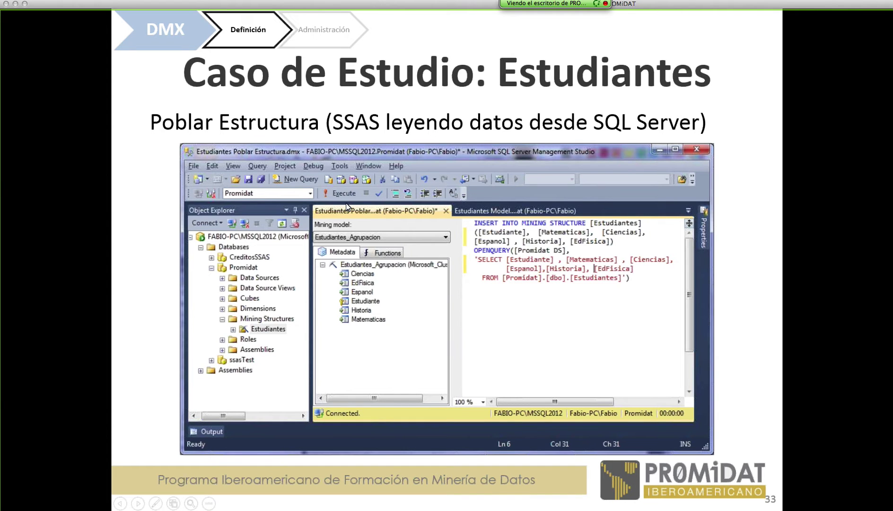
{"action": "key", "text": "Left"}
{"action": "key", "text": "Left"}
{"action": "key", "text": "Left"}
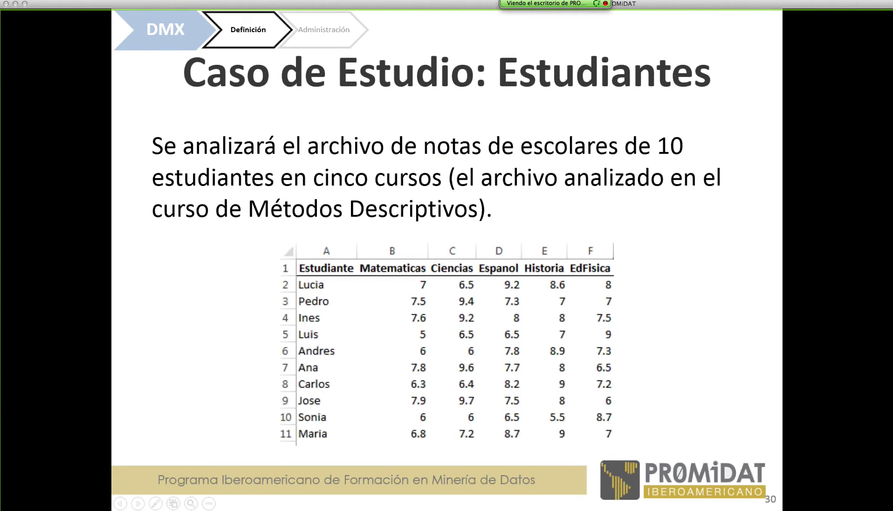
{"action": "key", "text": "Left"}
{"action": "key", "text": "Left"}
{"action": "key", "text": "Left"}
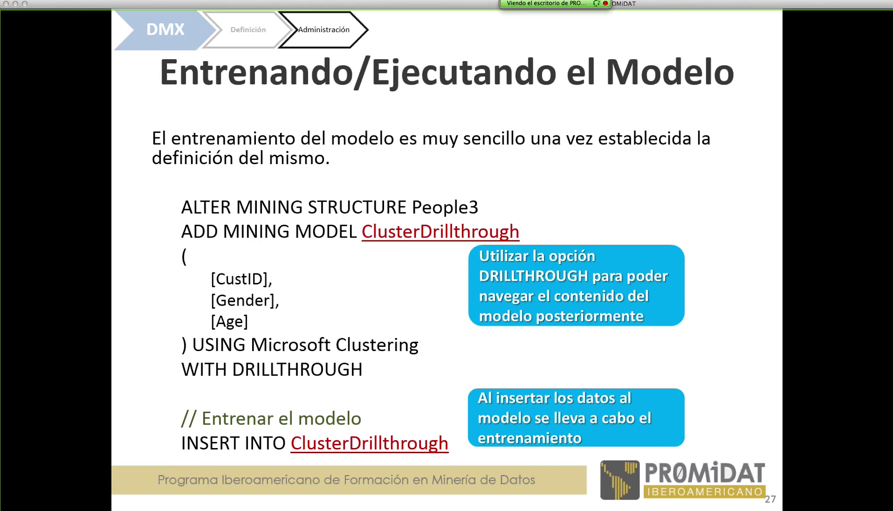
{"action": "key", "text": "Left"}
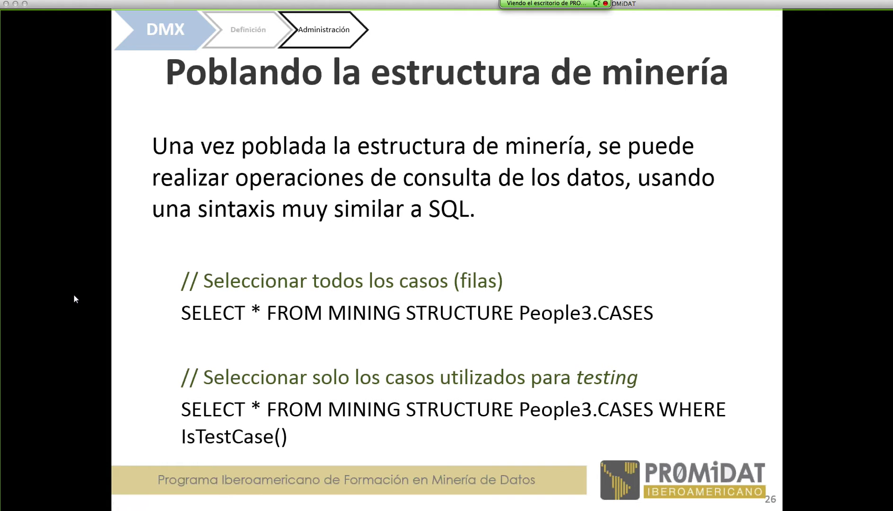
{"action": "key", "text": "alt+Tab"}
Switch to the Estudiantes Detalle.dmx script and execute only SELECT * FROM MINING STRUCTURE [Estudiantes].CASES.
{"action": "left_click", "coordinate": [503, 122]}
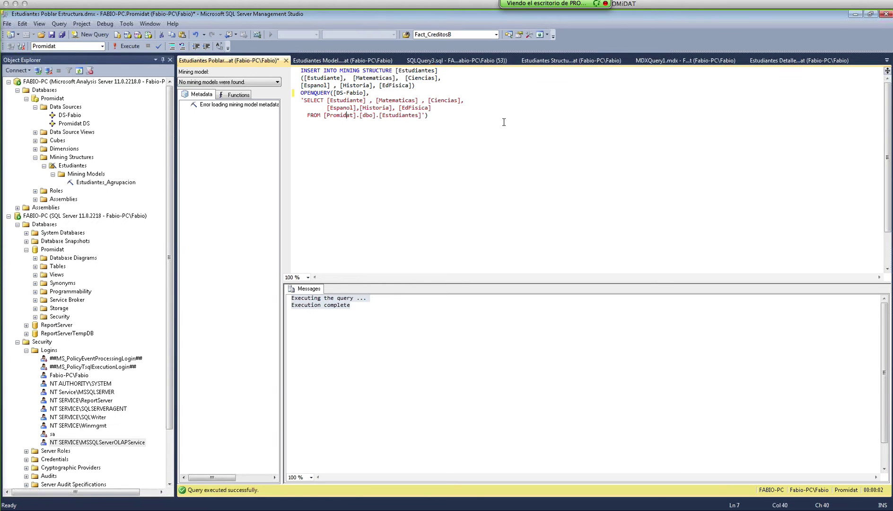
{"action": "left_click", "coordinate": [800, 60]}
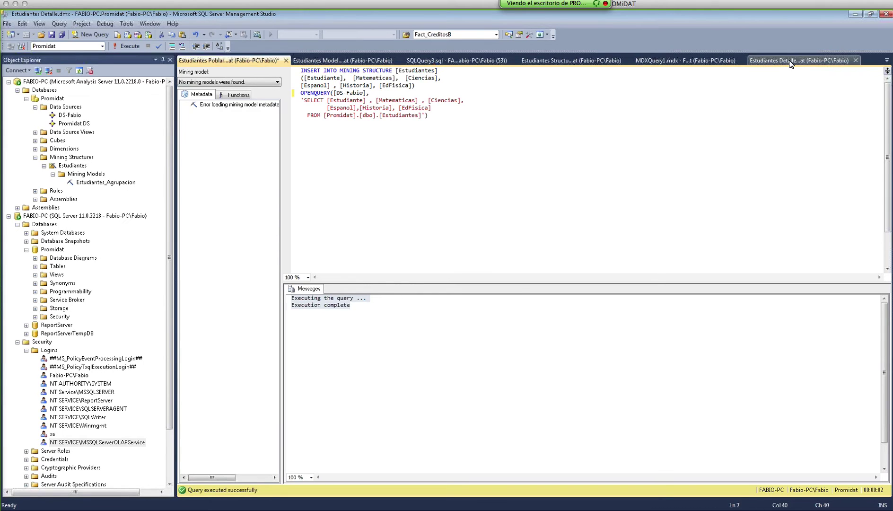
{"action": "left_click", "coordinate": [452, 212]}
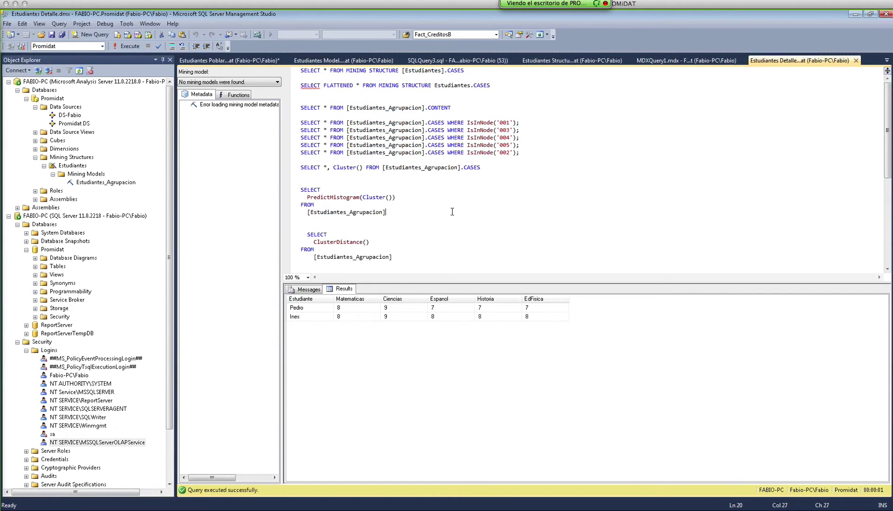
{"action": "left_click_drag", "start_coordinate": [480, 74], "coordinate": [288, 76]}
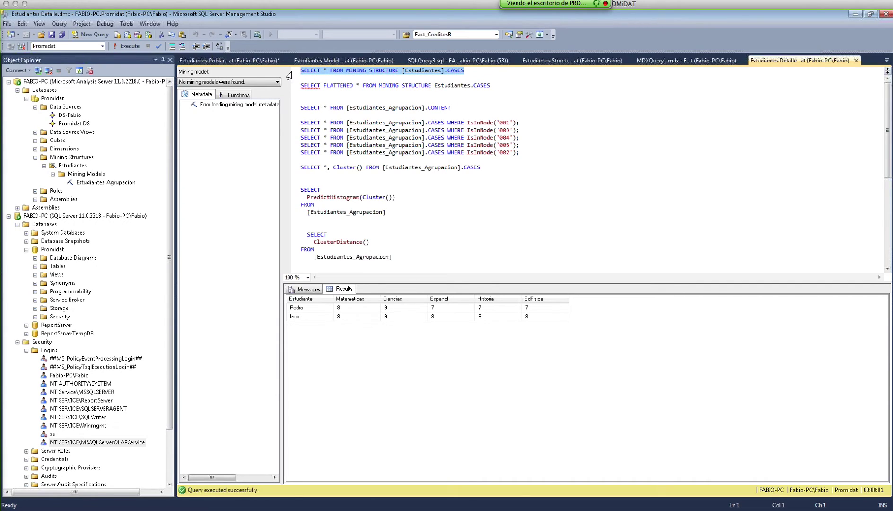
{"action": "left_click", "coordinate": [477, 79]}
{"action": "left_click_drag", "start_coordinate": [409, 75], "coordinate": [294, 67]}
{"action": "left_click", "coordinate": [124, 42]}
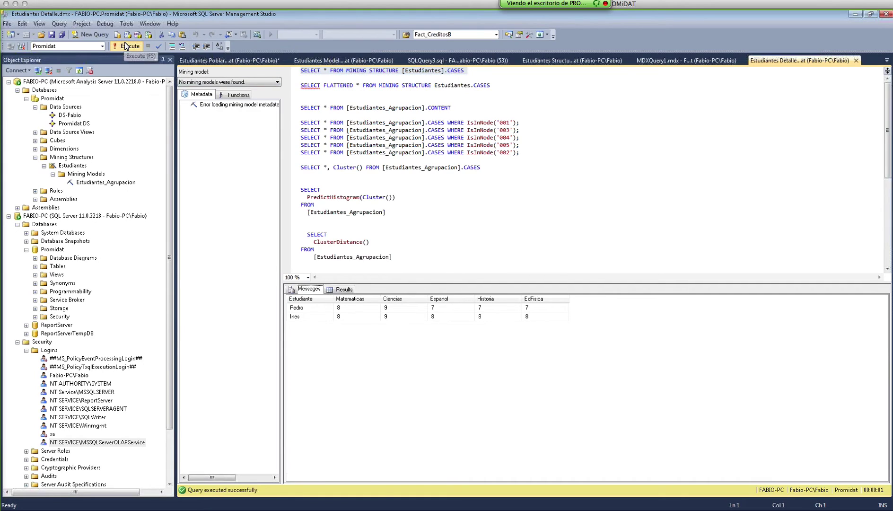
Insert a block of blank lines below the first SELECT statement to push the remaining queries out of view.
{"action": "left_click", "coordinate": [462, 76]}
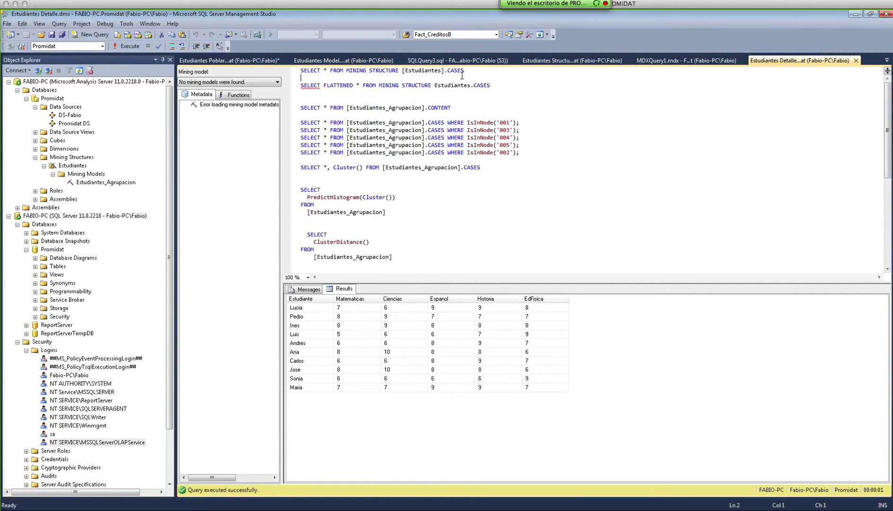
{"action": "key", "text": "Return"}
{"action": "key", "text": "Return"}
{"action": "key", "text": "Return"}
{"action": "key", "text": "Return"}
{"action": "key", "text": "Return"}
{"action": "key", "text": "Return"}
{"action": "key", "text": "Return"}
{"action": "key", "text": "Return"}
{"action": "key", "text": "Return"}
{"action": "key", "text": "Return"}
{"action": "key", "text": "Return"}
{"action": "key", "text": "Return"}
{"action": "key", "text": "Return"}
{"action": "key", "text": "Return"}
{"action": "key", "text": "Return"}
{"action": "key", "text": "Return"}
{"action": "key", "text": "Return"}
{"action": "key", "text": "Return"}
{"action": "key", "text": "Return"}
{"action": "key", "text": "Return"}
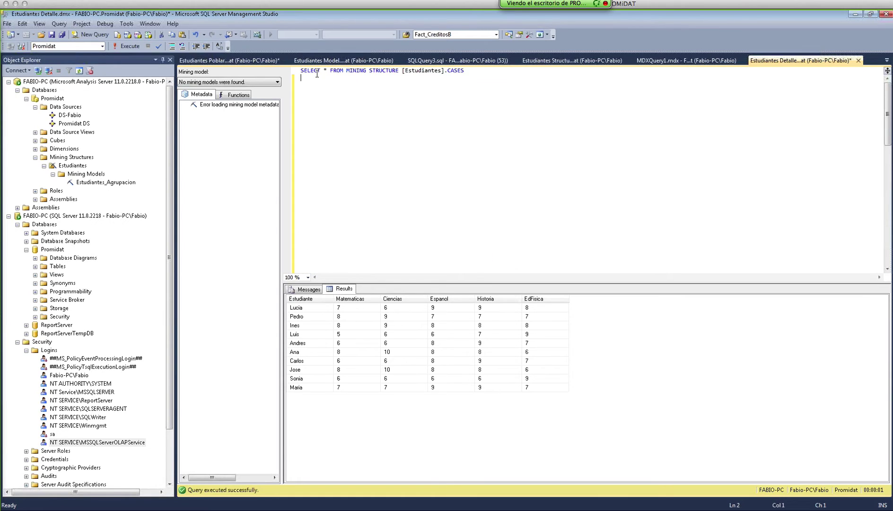
Review the structure name and the CASES keyword in the SELECT * FROM MINING STRUCTURE statement.
{"action": "left_click_drag", "start_coordinate": [303, 69], "coordinate": [413, 71]}
{"action": "left_click", "coordinate": [476, 102]}
{"action": "left_click", "coordinate": [427, 71]}
{"action": "double_click", "coordinate": [428, 71]}
{"action": "double_click", "coordinate": [458, 71]}
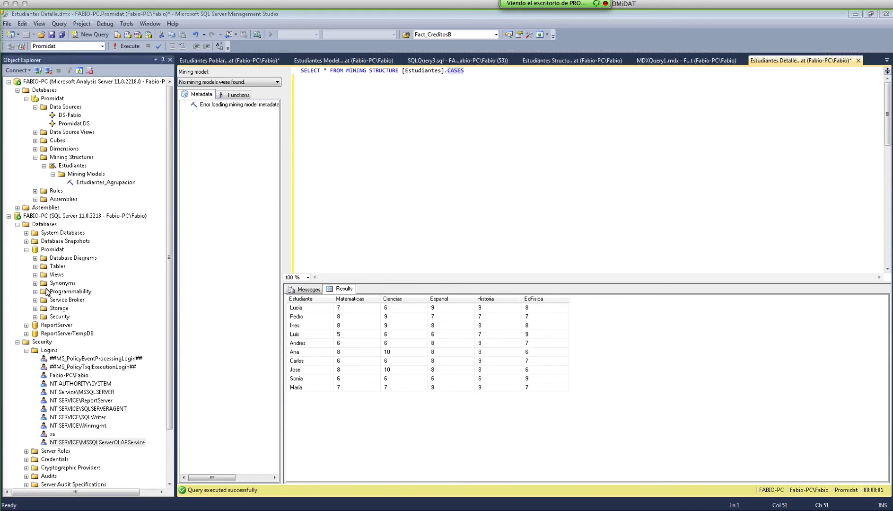
Switch to the slide presentation and advance through the Estudiantes case study to the "Correr modelo" slide.
{"action": "key", "text": "alt+Tab"}
{"action": "key", "text": "Right"}
{"action": "key", "text": "Right"}
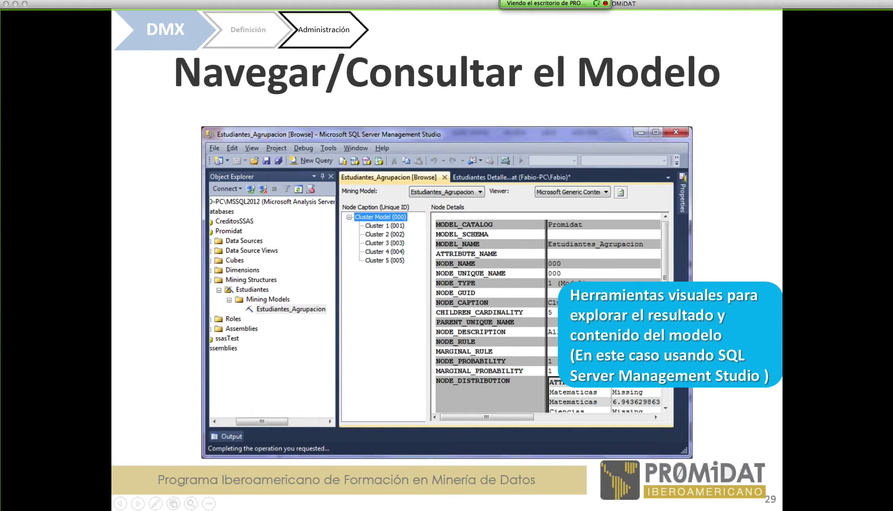
{"action": "key", "text": "Right"}
{"action": "key", "text": "Right"}
{"action": "key", "text": "Right"}
{"action": "key", "text": "Right"}
{"action": "key", "text": "Right"}
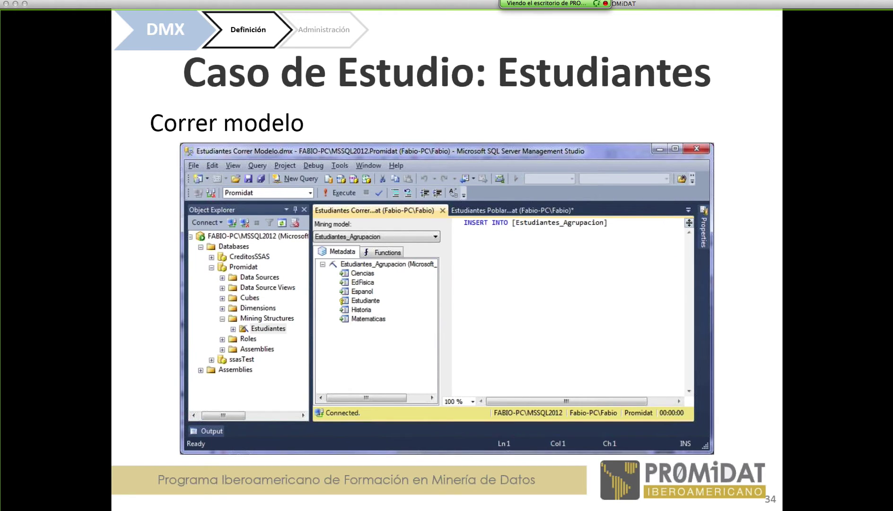
Return to SQL Server Management Studio and execute INSERT INTO [Estudiantes_Agrupacion] from the Estudiantes Correr Modelo.dmx script.
{"action": "key", "text": "alt+Tab"}
{"action": "left_click", "coordinate": [886, 60]}
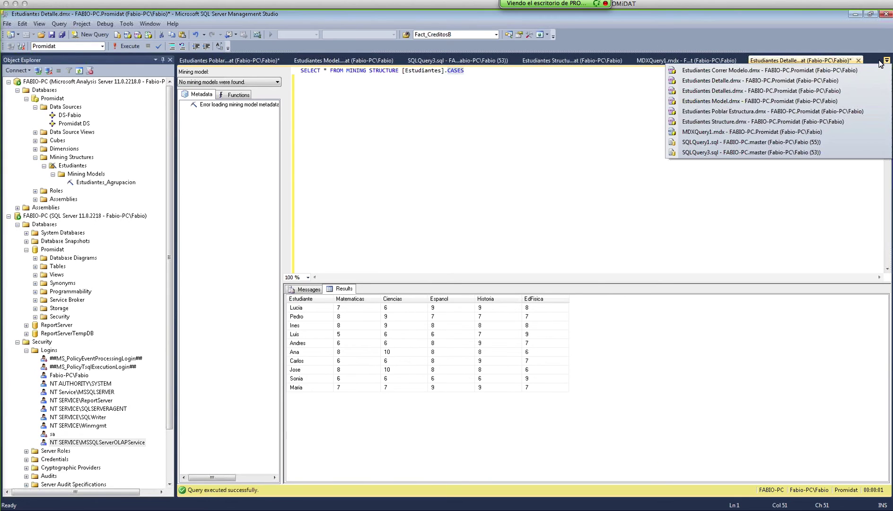
{"action": "left_click", "coordinate": [778, 71]}
{"action": "left_click_drag", "start_coordinate": [437, 72], "coordinate": [300, 72]}
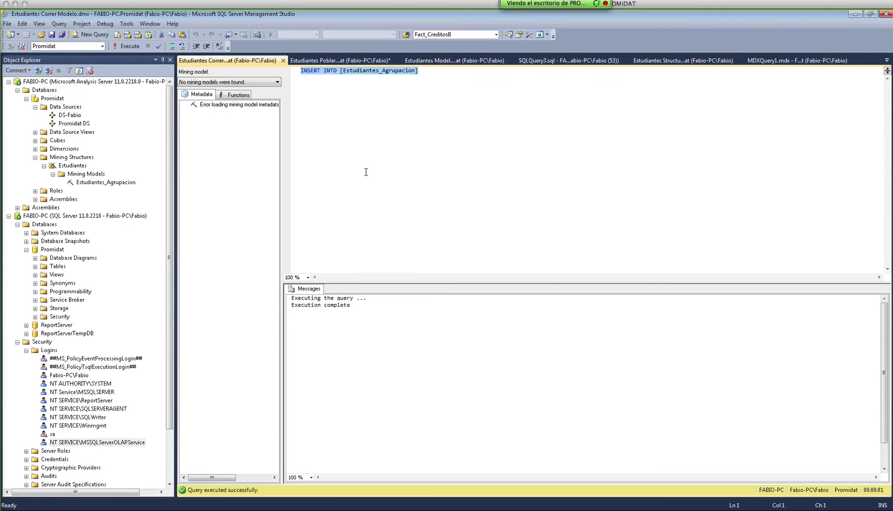
{"action": "left_click", "coordinate": [126, 46]}
{"action": "left_click", "coordinate": [413, 125]}
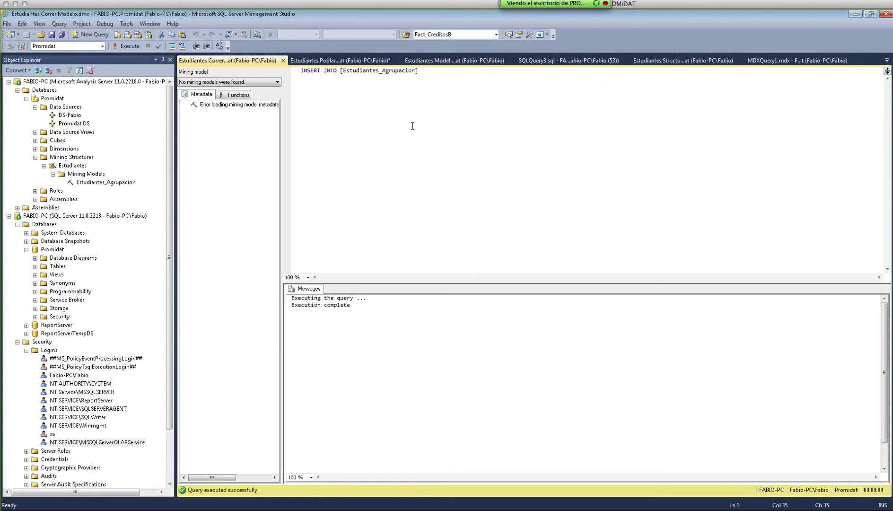
Examine the column list of the Estudiantes_Agrupacion mining model definition in the Estudiantes Model.dmx script.
{"action": "left_click", "coordinate": [454, 60]}
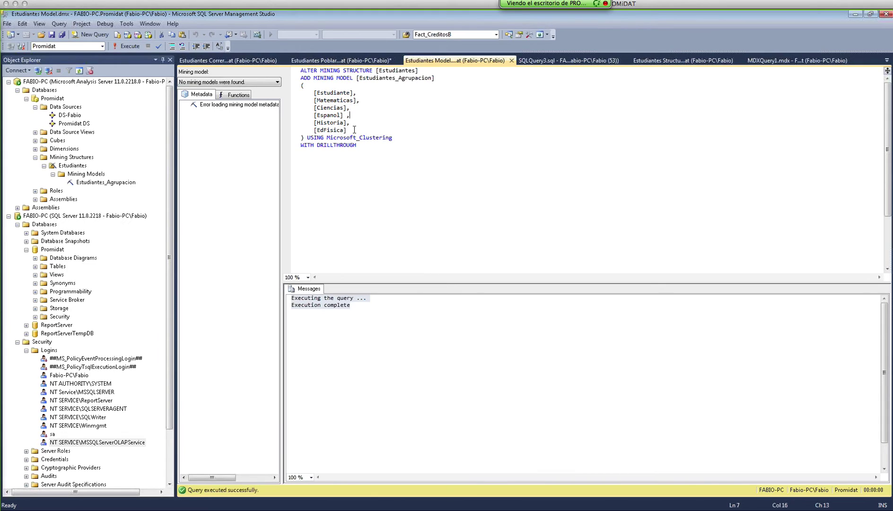
{"action": "left_click_drag", "start_coordinate": [355, 130], "coordinate": [300, 93]}
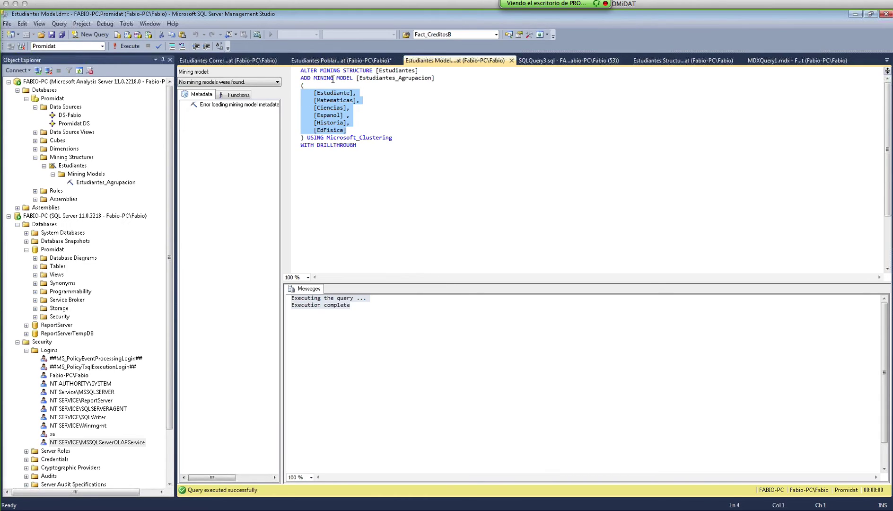
{"action": "left_click", "coordinate": [359, 130]}
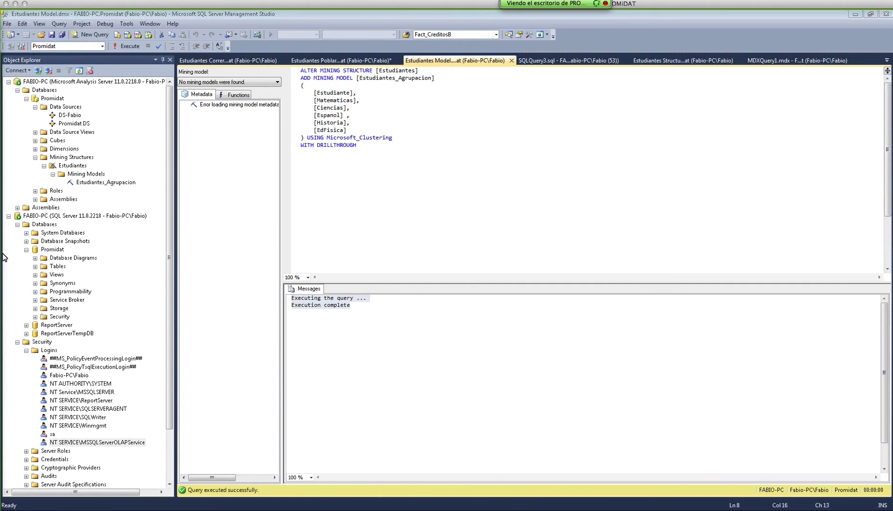
Switch to the presentation, view the "Ver resultados (contenido del modelo)" slide, and return to SQL Server Management Studio.
{"action": "key", "text": "alt+Tab"}
{"action": "left_click", "coordinate": [436, 240]}
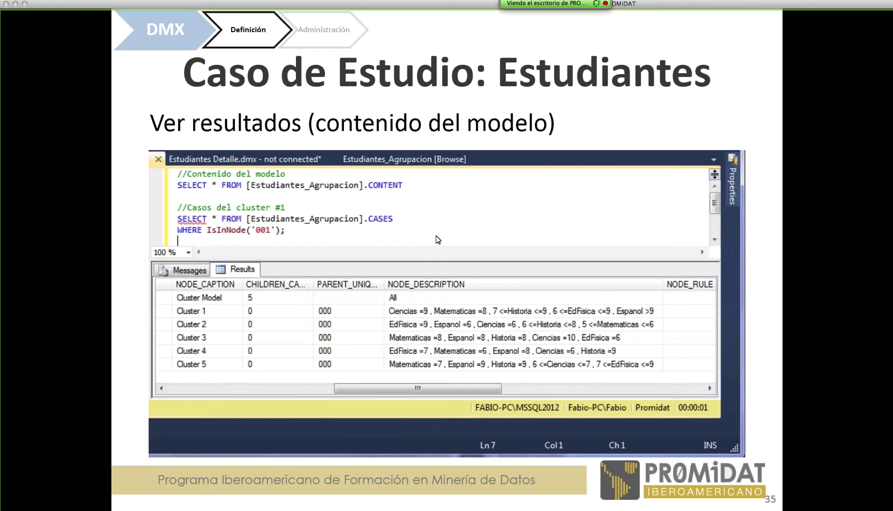
{"action": "key", "text": "alt+Tab"}
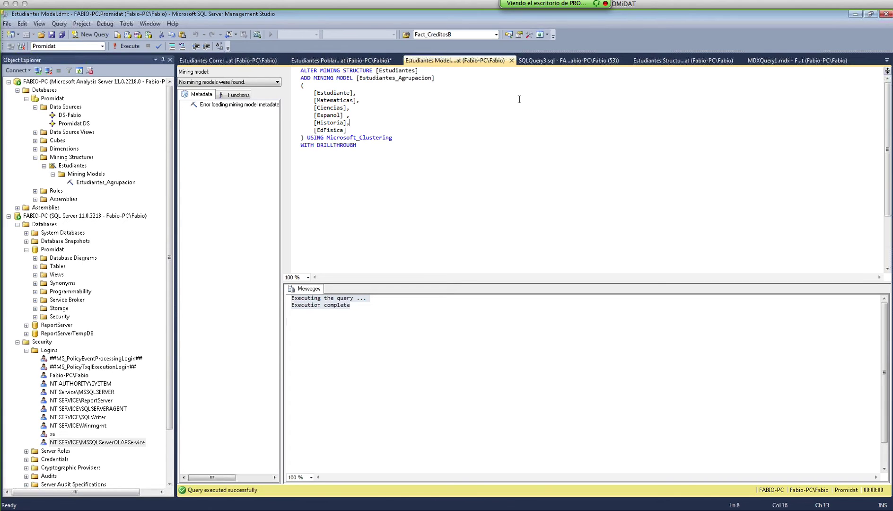
In the Estudiantes Detalle.dmx script, delete the SELECT FLATTENED query along with surrounding blank lines.
{"action": "left_click", "coordinate": [886, 60]}
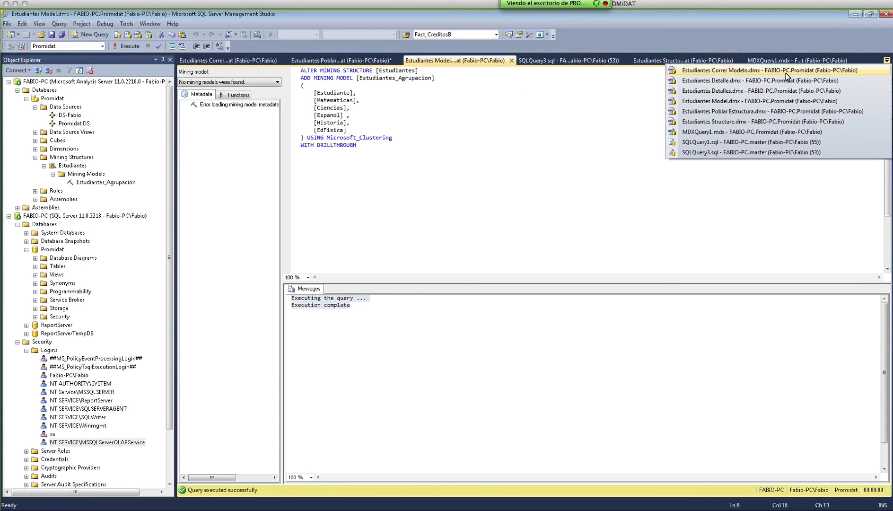
{"action": "left_click", "coordinate": [767, 80]}
{"action": "scroll", "coordinate": [418, 116], "scroll_direction": "up", "scroll_amount": 10}
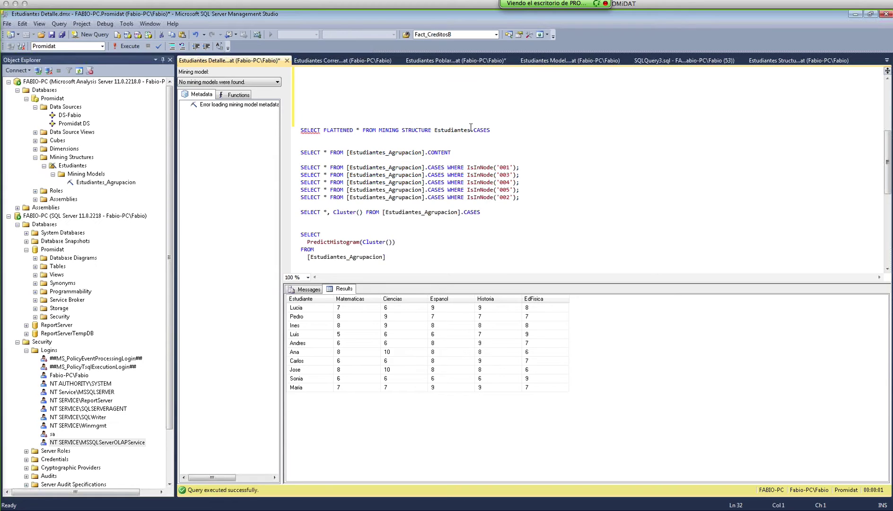
{"action": "left_click_drag", "start_coordinate": [508, 130], "coordinate": [348, 99]}
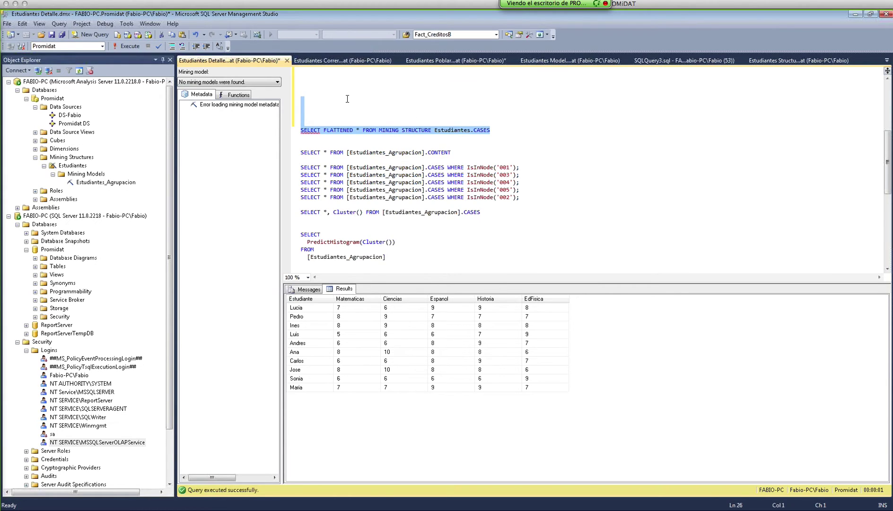
{"action": "key", "text": "Delete"}
{"action": "key", "text": "Delete"}
{"action": "key", "text": "Delete"}
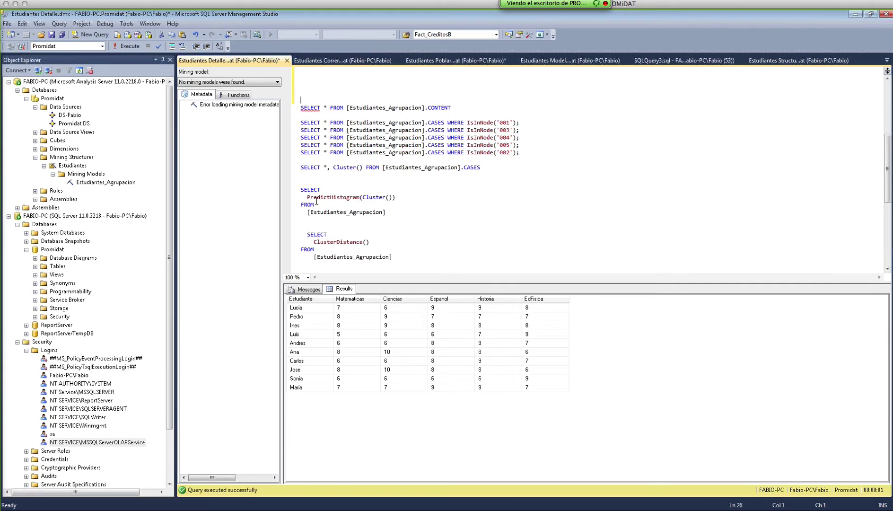
Add blank lines below SELECT * FROM [Estudiantes_Agrupacion].CONTENT and execute only that query.
{"action": "left_click", "coordinate": [462, 109]}
{"action": "key", "text": "Return"}
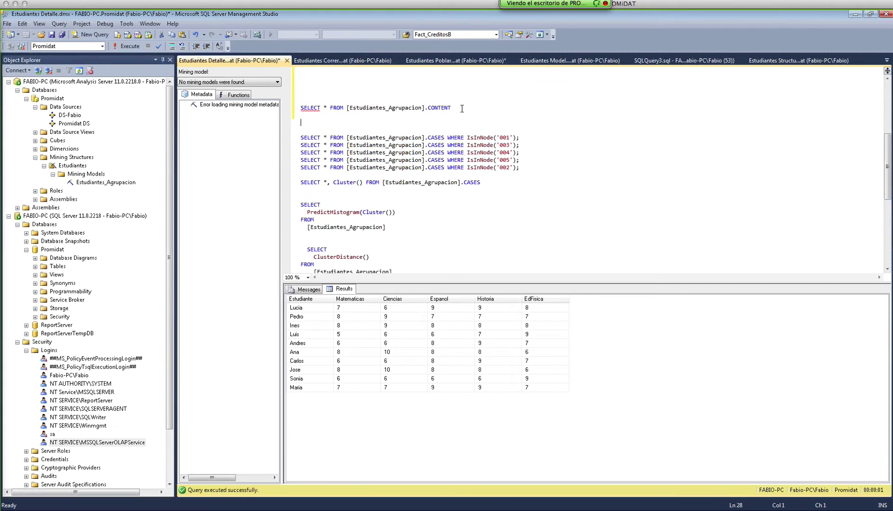
{"action": "key", "text": "Return"}
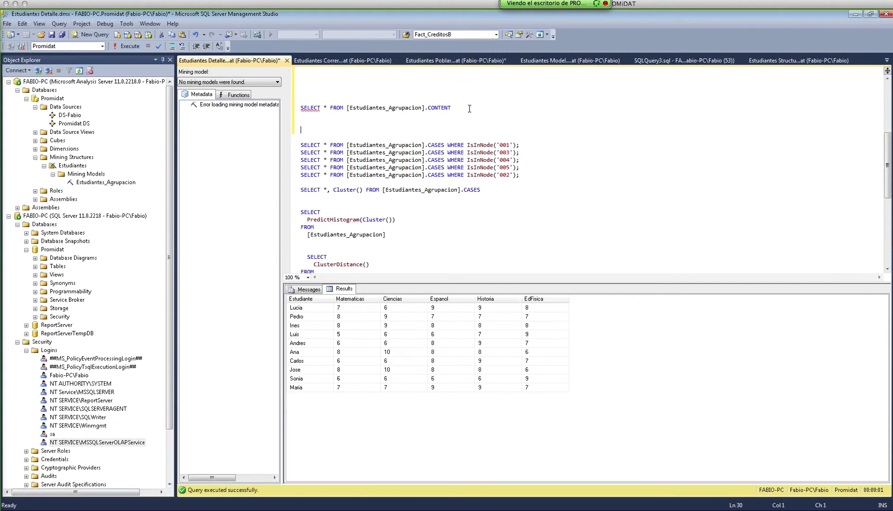
{"action": "left_click_drag", "start_coordinate": [462, 108], "coordinate": [299, 108]}
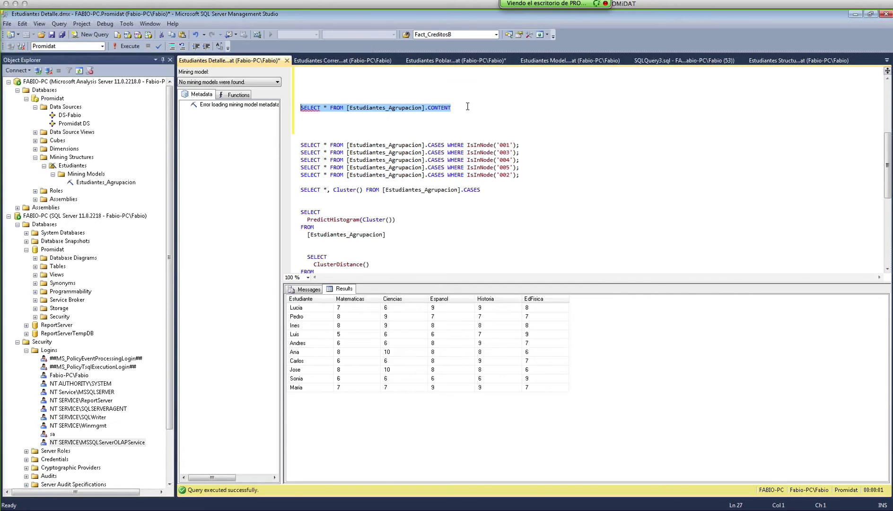
{"action": "left_click", "coordinate": [127, 46]}
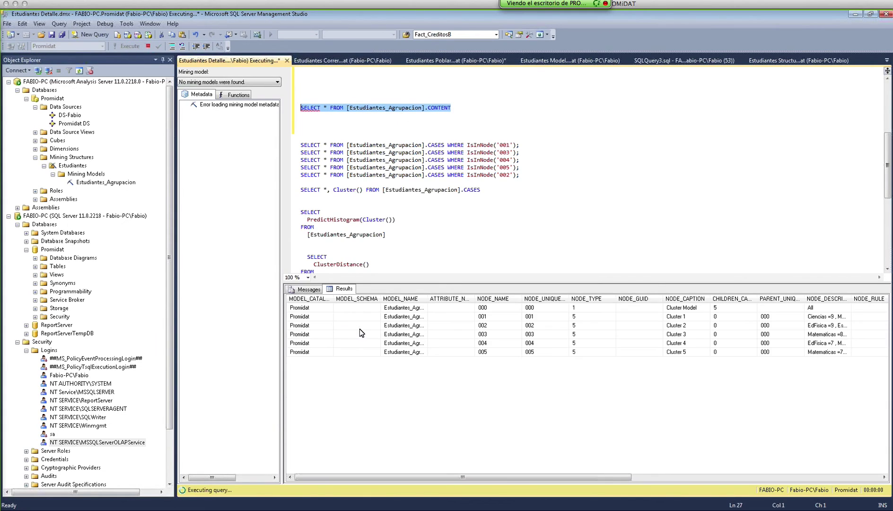
Widen the MODEL_NAME and NODE_DESCRIPTION columns of the results grid so their full text fits.
{"action": "left_click_drag", "start_coordinate": [429, 298], "coordinate": [458, 298]}
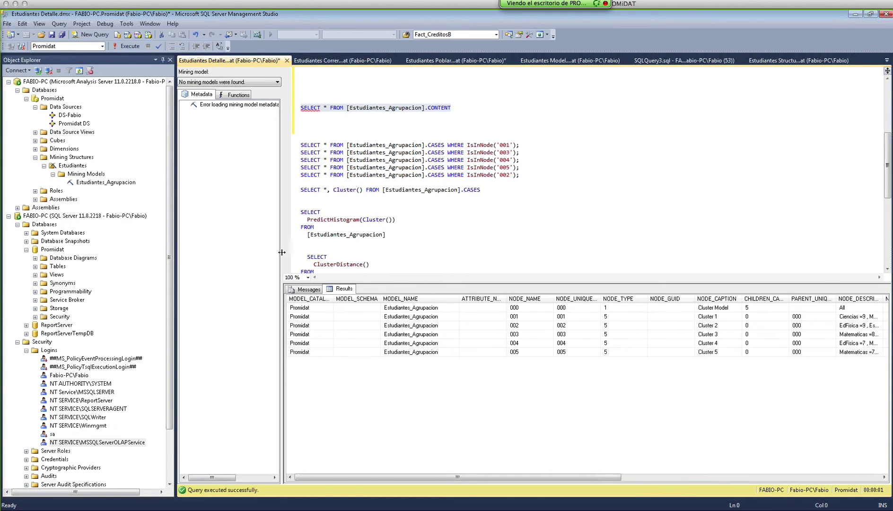
{"action": "left_click_drag", "start_coordinate": [385, 479], "coordinate": [540, 479]}
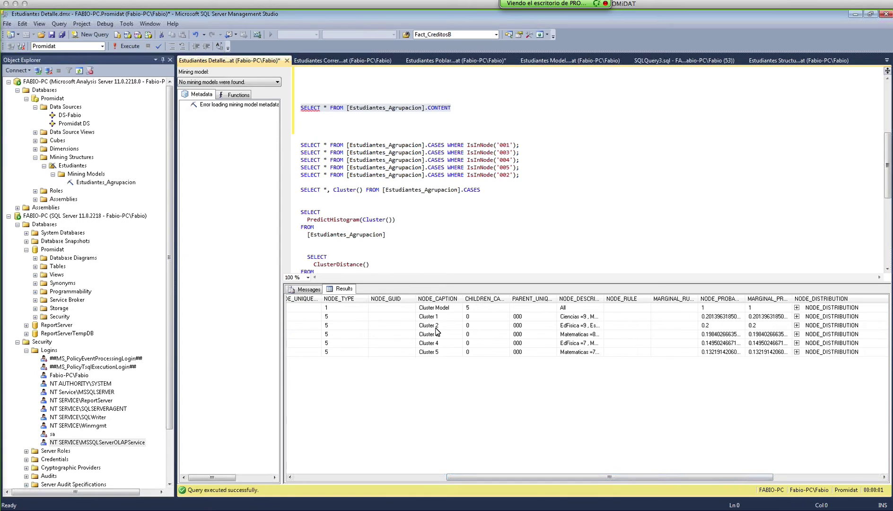
{"action": "left_click_drag", "start_coordinate": [604, 299], "coordinate": [662, 300]}
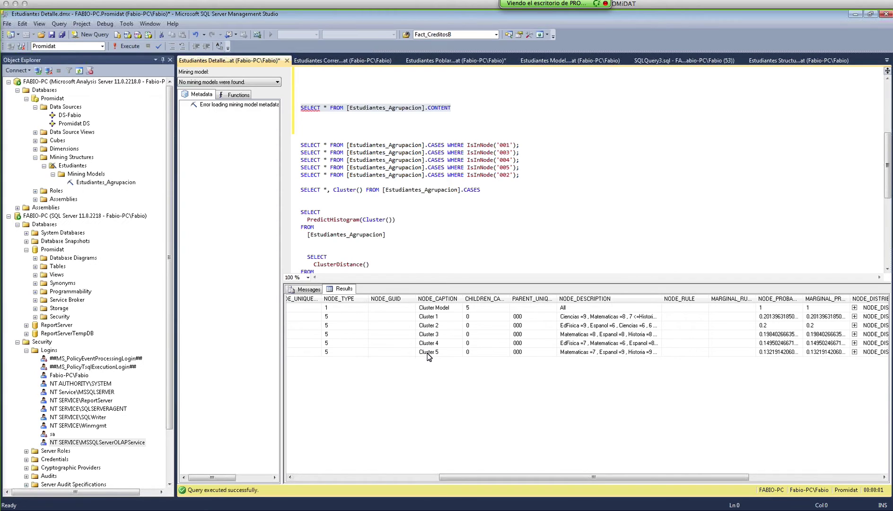
{"action": "double_click", "coordinate": [660, 300]}
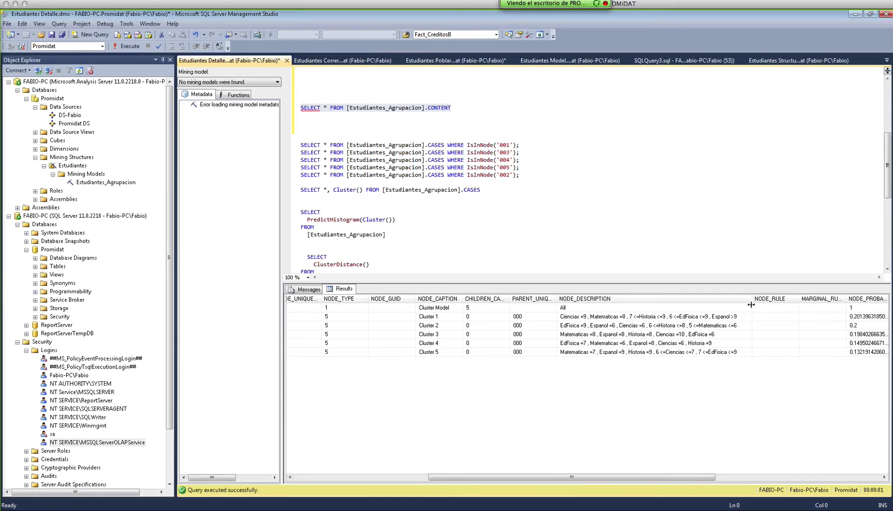
Examine the node descriptions of clusters 1 to 5 and the matching node names in the results grid.
{"action": "left_click", "coordinate": [587, 317]}
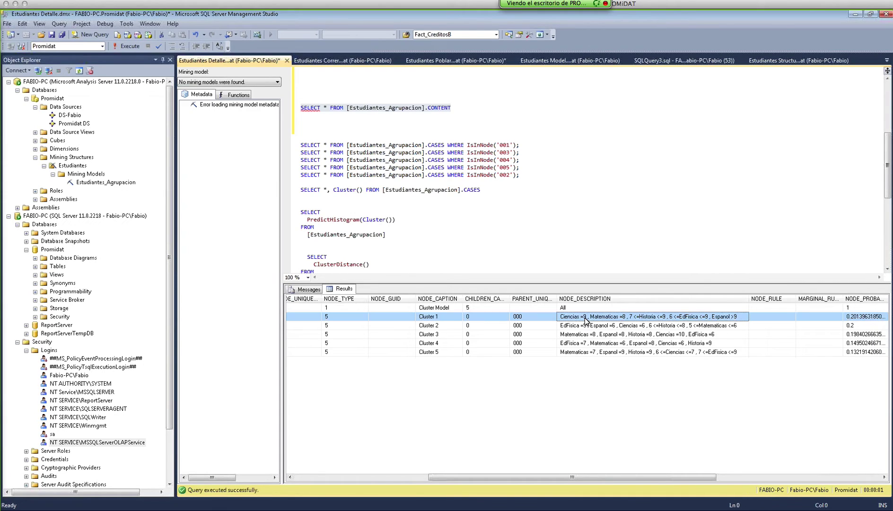
{"action": "left_click", "coordinate": [586, 326]}
{"action": "left_click", "coordinate": [586, 334]}
{"action": "left_click", "coordinate": [590, 343]}
{"action": "left_click", "coordinate": [597, 351]}
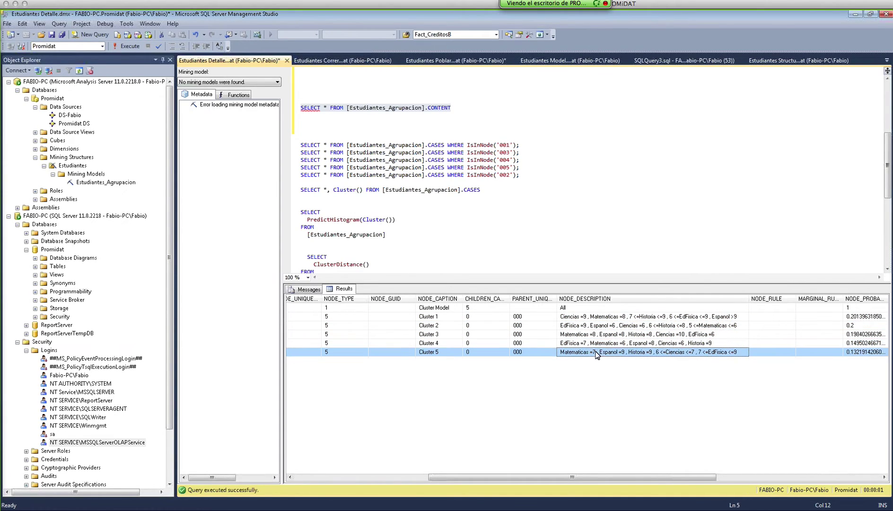
{"action": "left_click", "coordinate": [592, 320]}
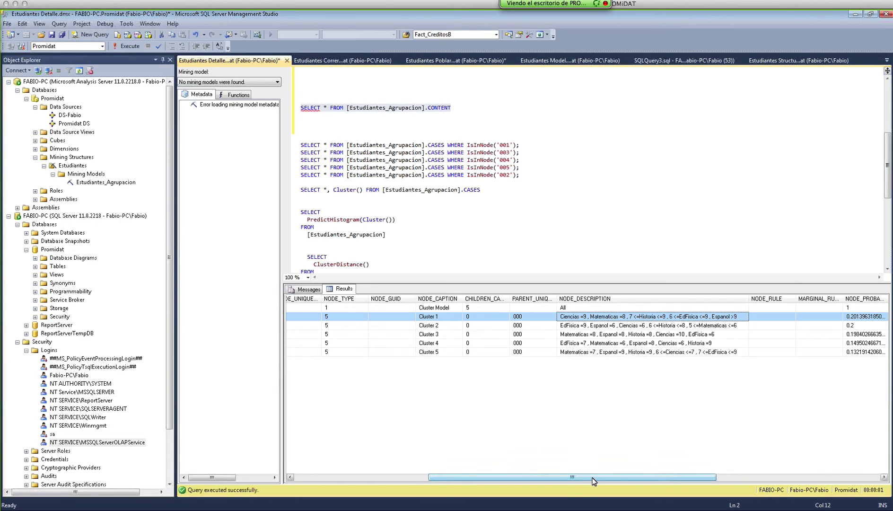
{"action": "left_click_drag", "start_coordinate": [594, 481], "coordinate": [368, 480]}
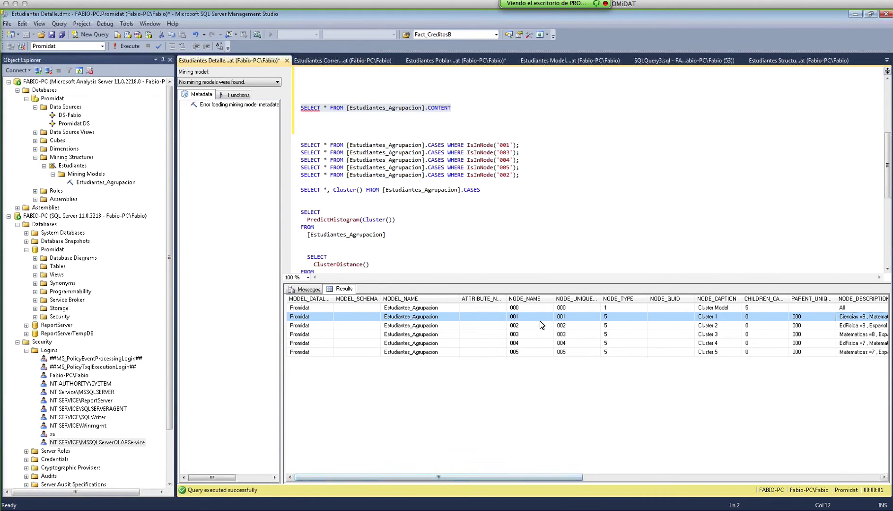
{"action": "left_click_drag", "start_coordinate": [453, 477], "coordinate": [310, 473]}
Set the IsInNode('001') query apart with blank lines and execute only that query on the [Estudiantes_Agrupacion] cases.
{"action": "left_click", "coordinate": [385, 127]}
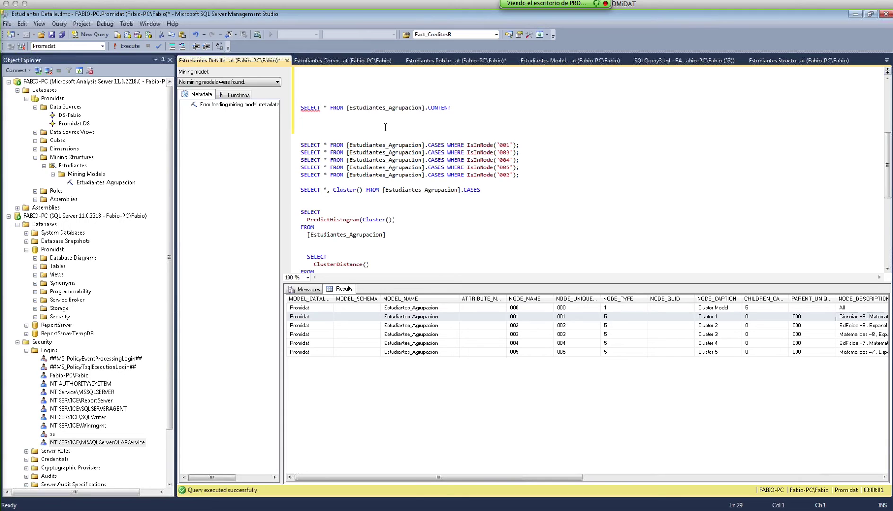
{"action": "key", "text": "Delete"}
{"action": "key", "text": "Delete"}
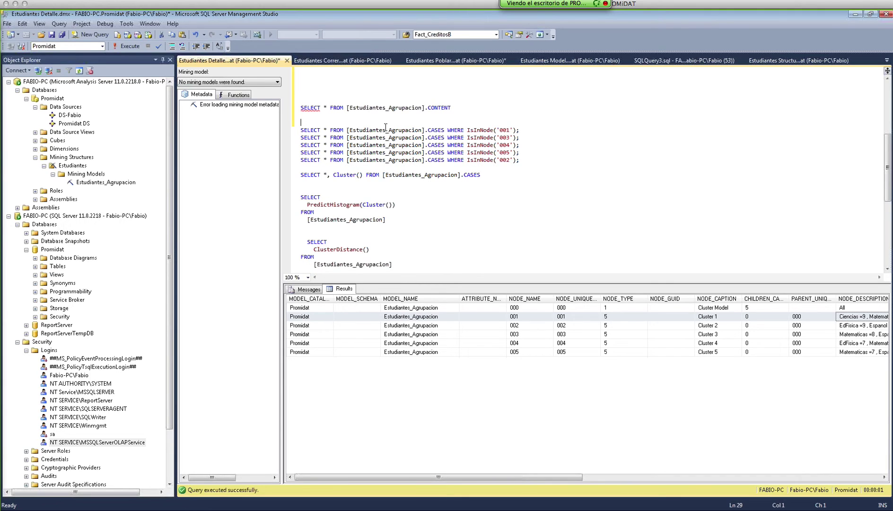
{"action": "key", "text": "Return"}
{"action": "key", "text": "Return"}
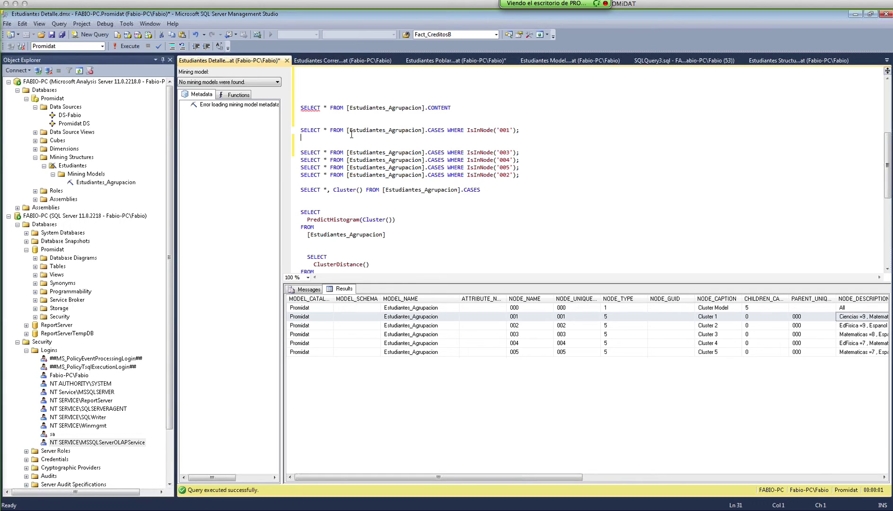
{"action": "left_click_drag", "start_coordinate": [545, 130], "coordinate": [468, 130]}
{"action": "left_click", "coordinate": [299, 139]}
{"action": "key", "text": "shift+Up"}
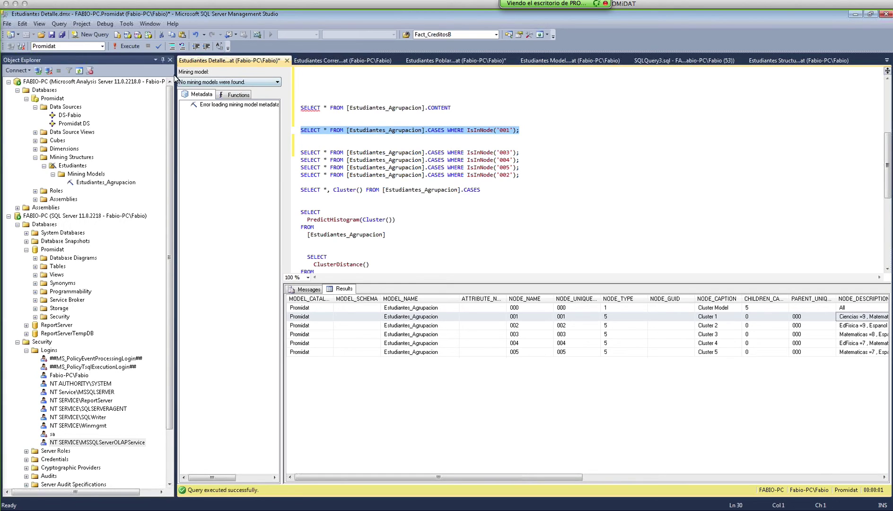
{"action": "left_click", "coordinate": [127, 46]}
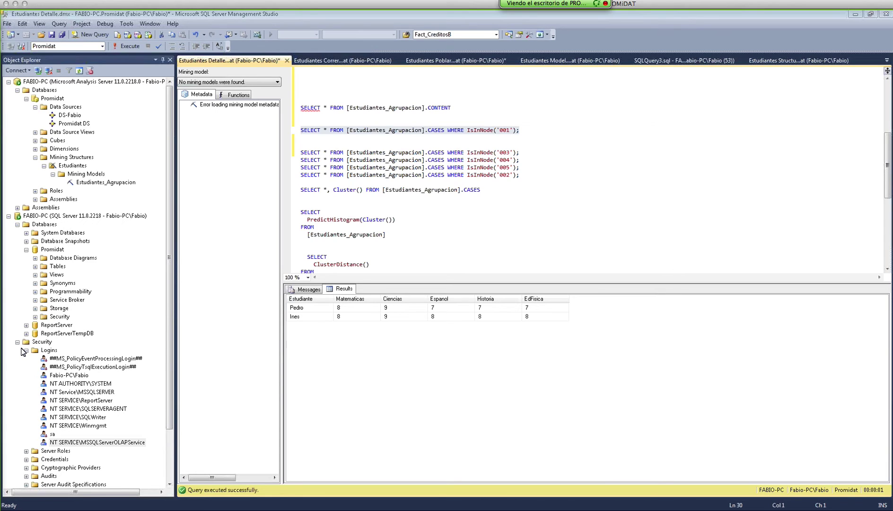
Compare the returned cases with the matching pair in the Presentacion_-_CJ.pdf cluster dendrogram in Adobe Reader, and return to the query editor.
{"action": "key", "text": "alt+Tab"}
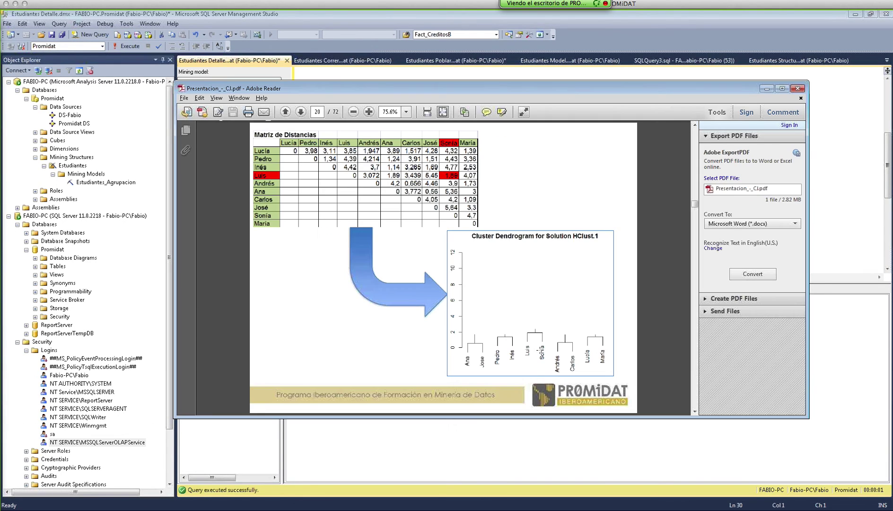
{"action": "left_click_drag", "start_coordinate": [489, 319], "coordinate": [522, 377]}
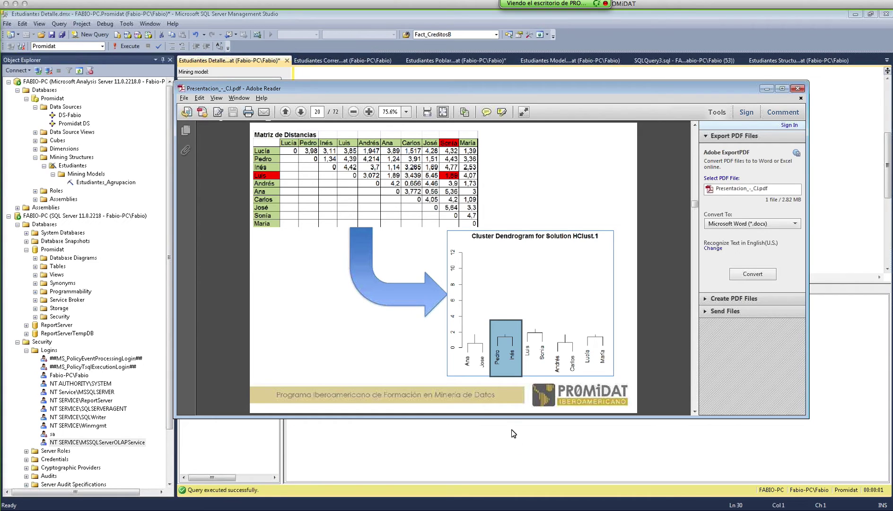
{"action": "key", "text": "alt+Tab"}
{"action": "left_click", "coordinate": [500, 140]}
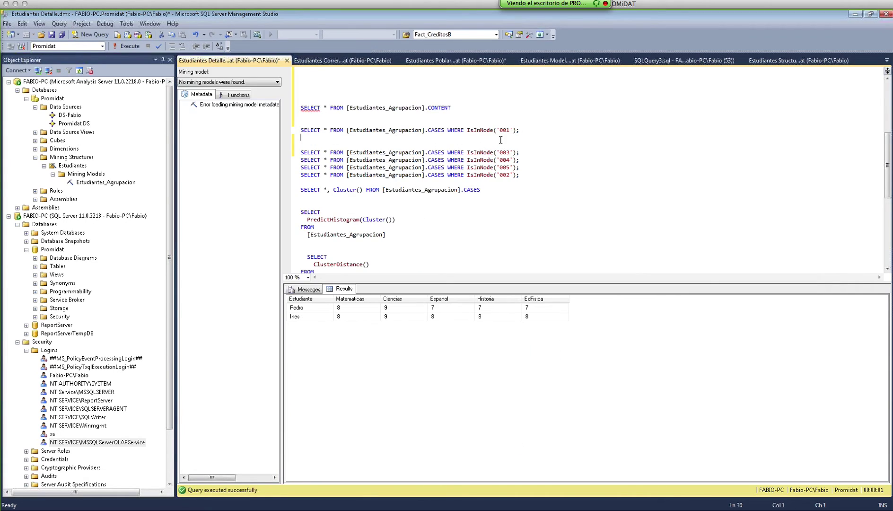
Execute only the IsInNode('005') query and compare its cases with the matching pair in the Presentacion_-_CJ.pdf cluster dendrogram, returning to the query editor.
{"action": "left_click_drag", "start_coordinate": [520, 167], "coordinate": [298, 168]}
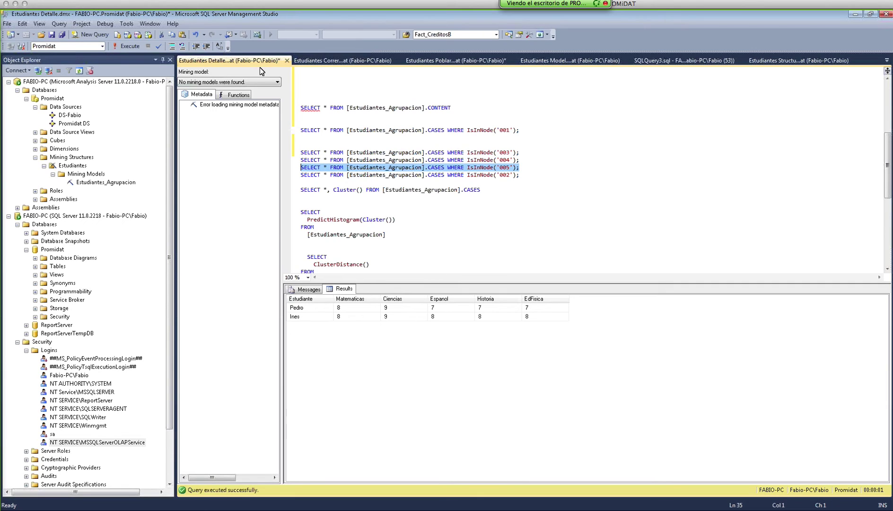
{"action": "left_click", "coordinate": [124, 47]}
{"action": "key", "text": "alt+Tab"}
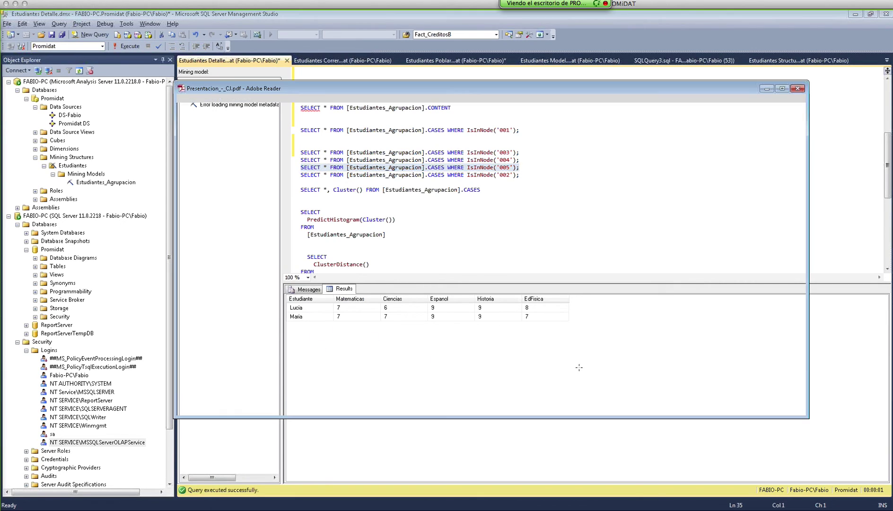
{"action": "left_click_drag", "start_coordinate": [583, 331], "coordinate": [611, 372]}
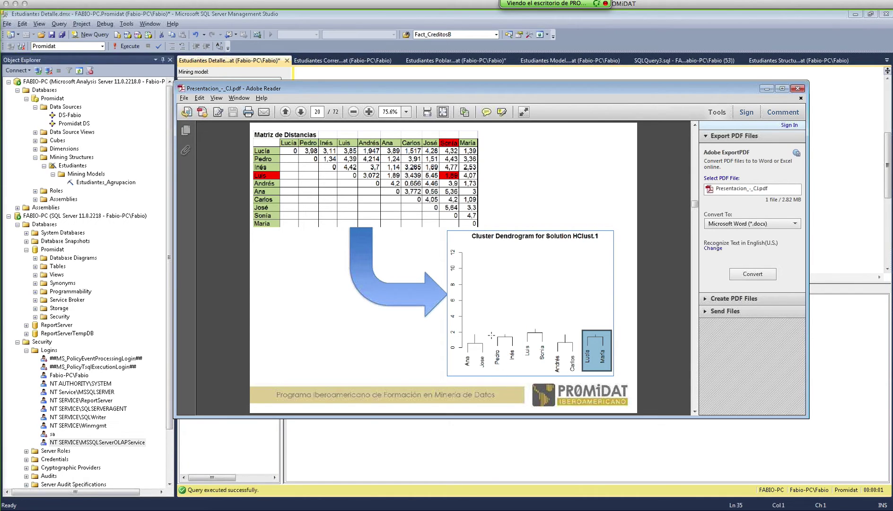
{"action": "key", "text": "alt+Tab"}
{"action": "left_click", "coordinate": [525, 175]}
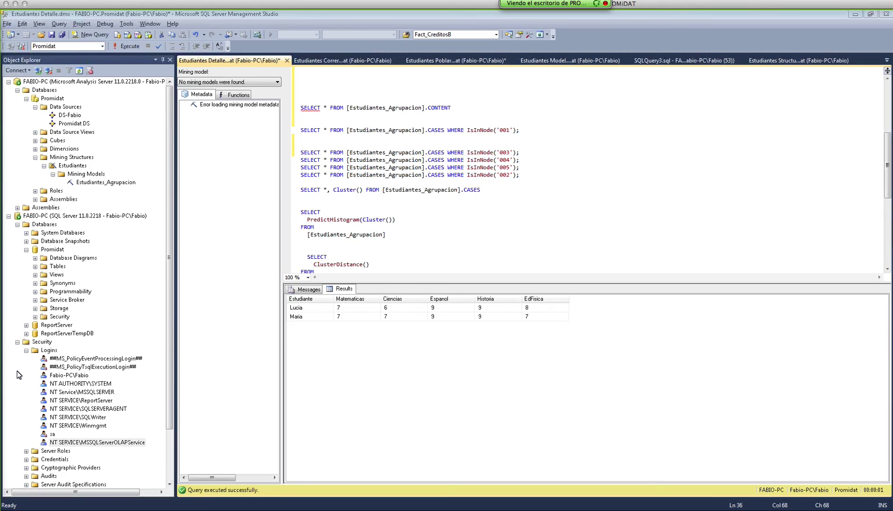
Switch to the slide presentation, advance to the drill-through slide of "Ver resultados (herramientas visuales)", and return to SQL Server Management Studio.
{"action": "key", "text": "alt+Tab"}
{"action": "key", "text": "Right"}
{"action": "key", "text": "Right"}
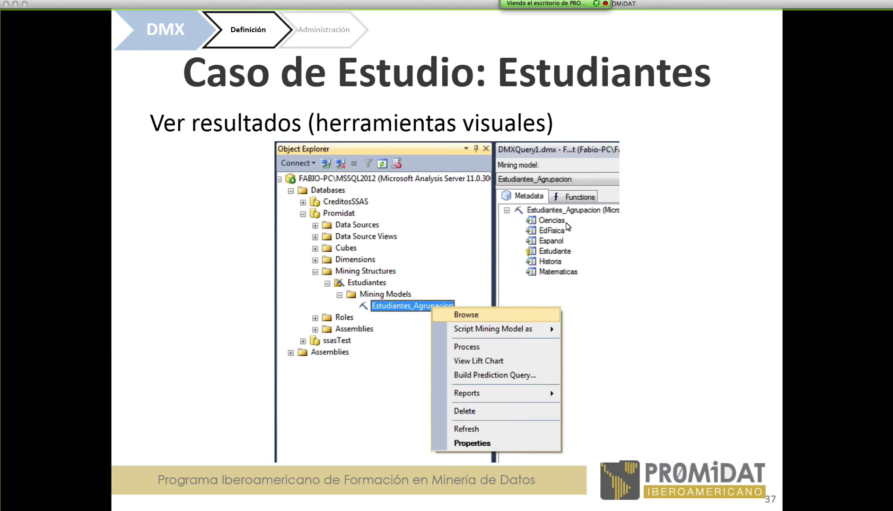
{"action": "key", "text": "Right"}
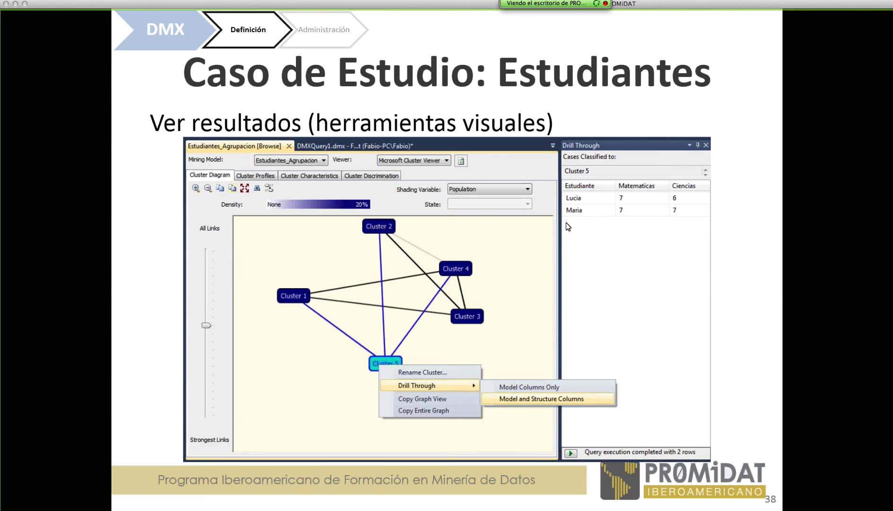
{"action": "key", "text": "alt+Tab"}
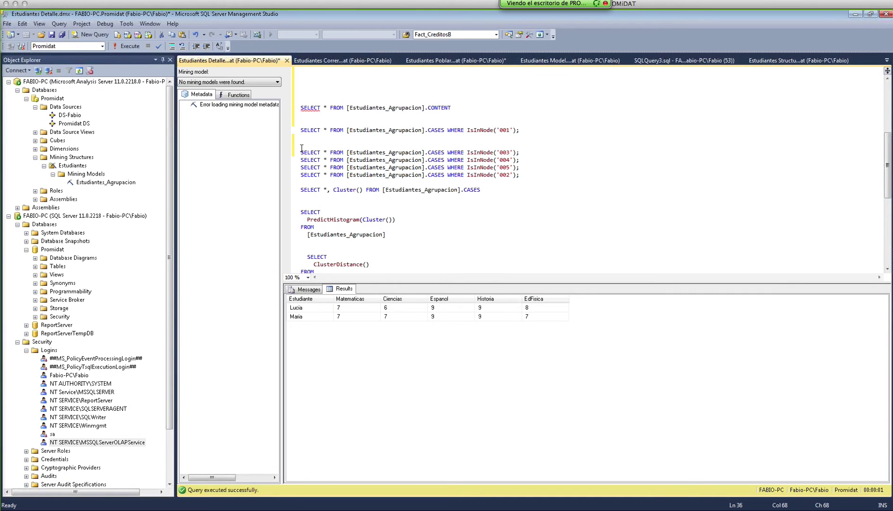
Collapse the SQL Server database engine node in Object Explorer and browse the Estudiantes_Agrupacion mining model.
{"action": "left_click", "coordinate": [111, 183]}
{"action": "left_click", "coordinate": [9, 216]}
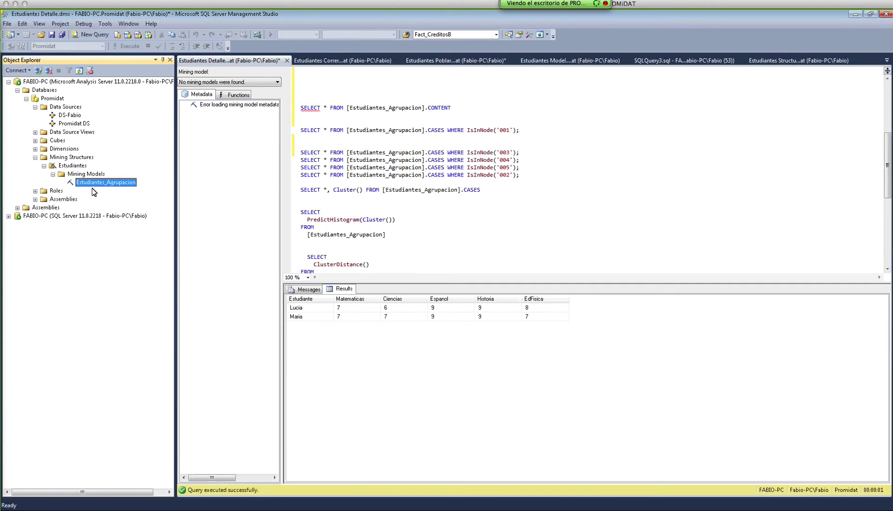
{"action": "right_click", "coordinate": [91, 185]}
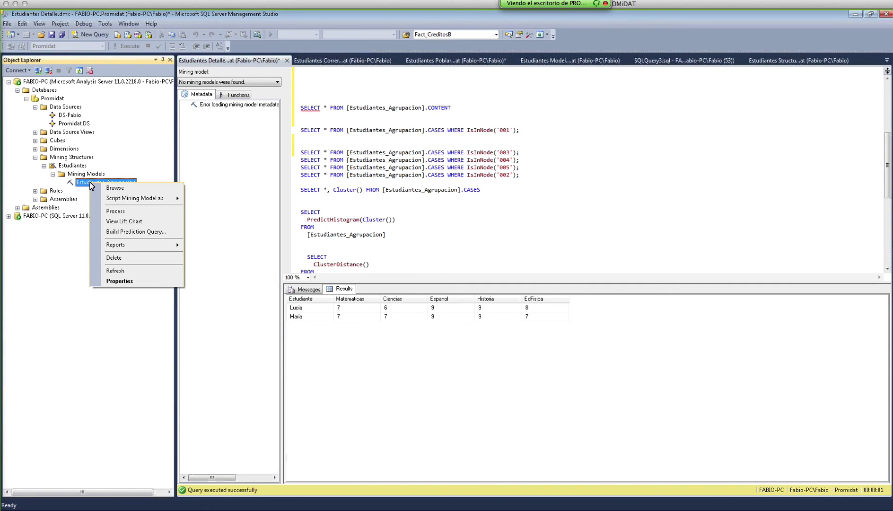
{"action": "left_click", "coordinate": [123, 189]}
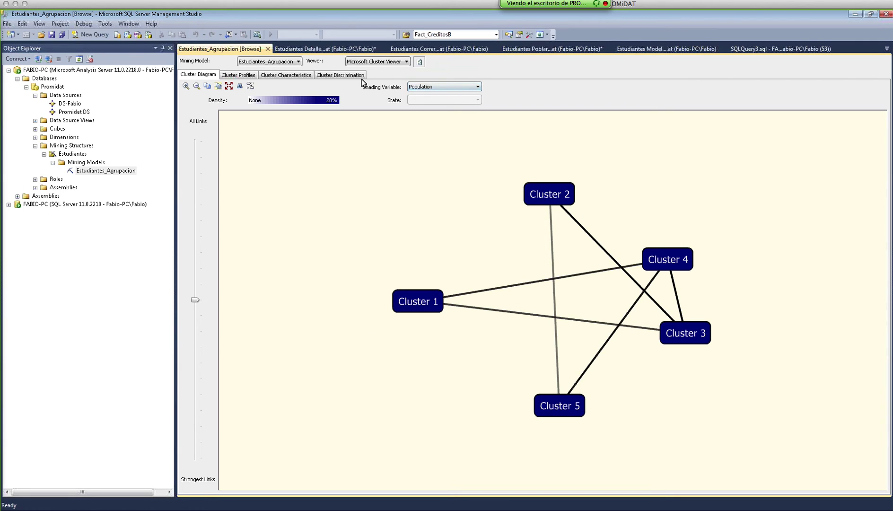
Shade the cluster diagram by Matematicas, Ciencias, Espanol and Historia in turn, examining which clusters fall in the Very Low state.
{"action": "left_click", "coordinate": [472, 88]}
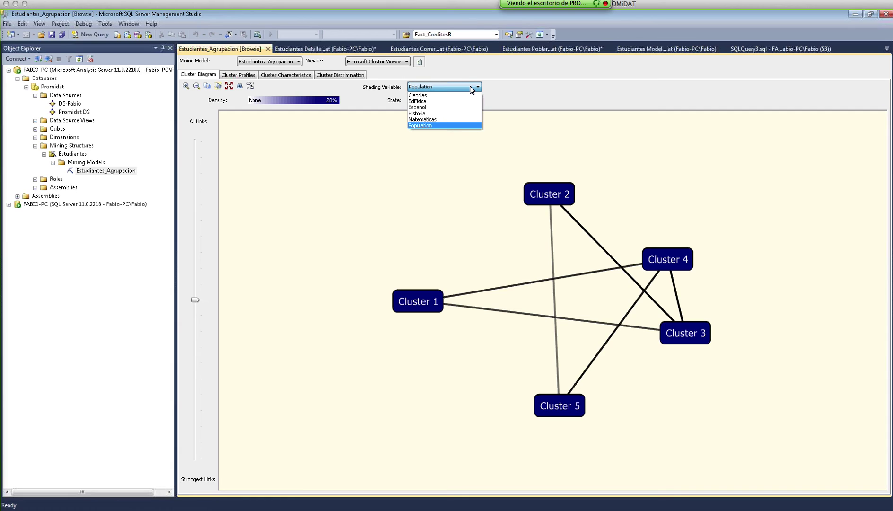
{"action": "left_click", "coordinate": [455, 120]}
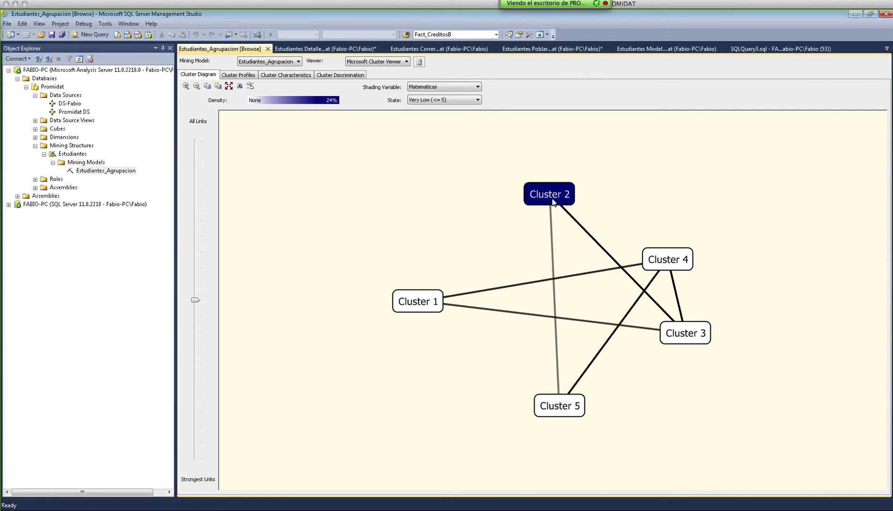
{"action": "mouse_move", "coordinate": [552, 201]}
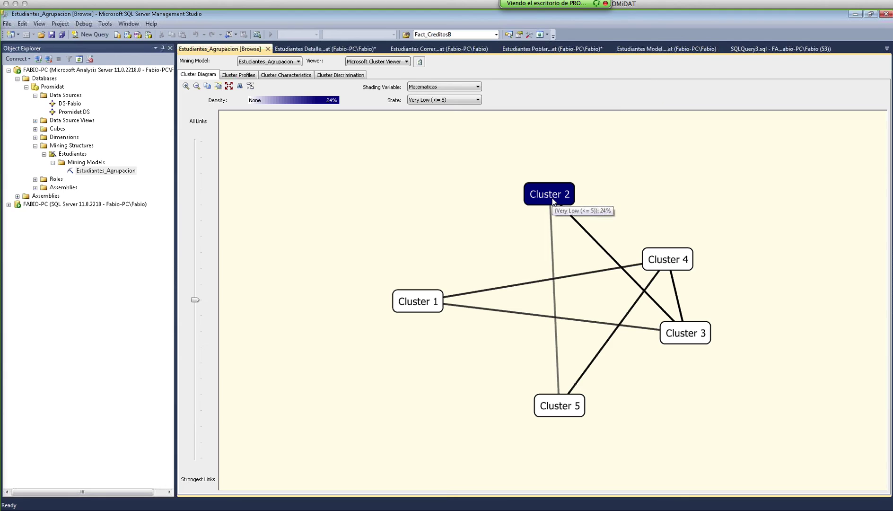
{"action": "left_click", "coordinate": [477, 87]}
{"action": "left_click", "coordinate": [470, 97]}
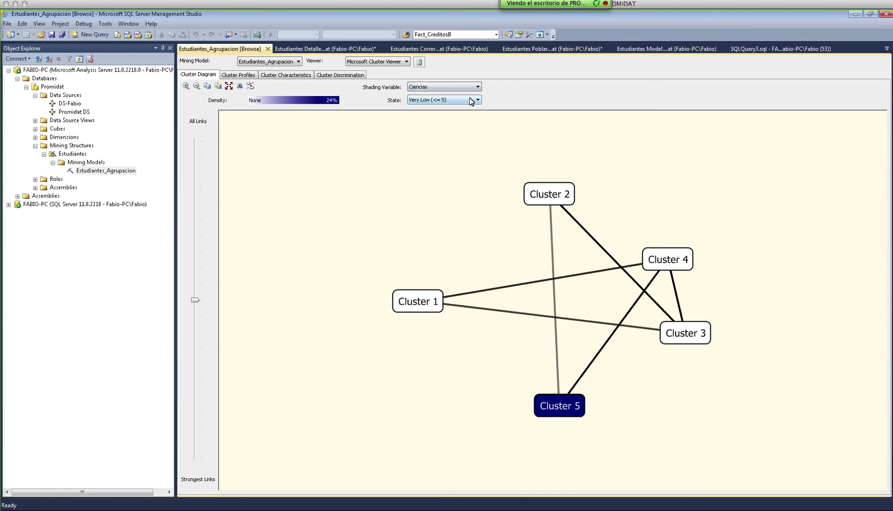
{"action": "left_click", "coordinate": [475, 87]}
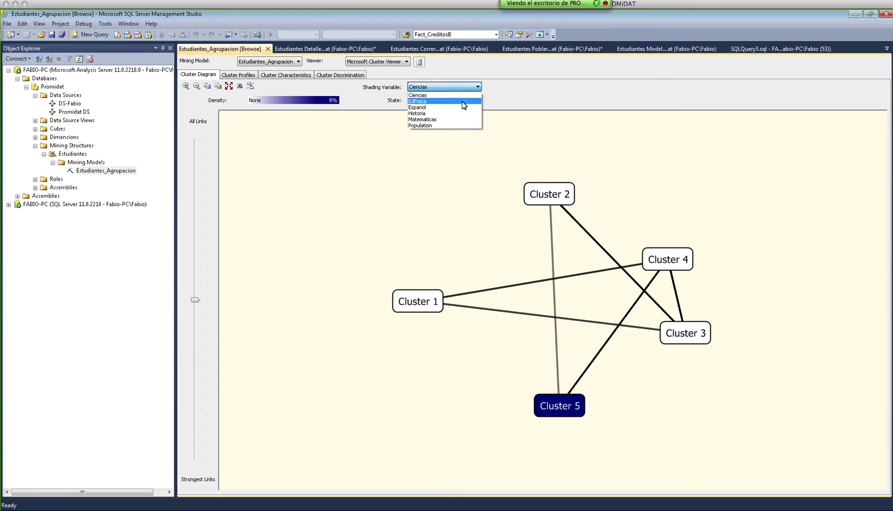
{"action": "left_click", "coordinate": [463, 103]}
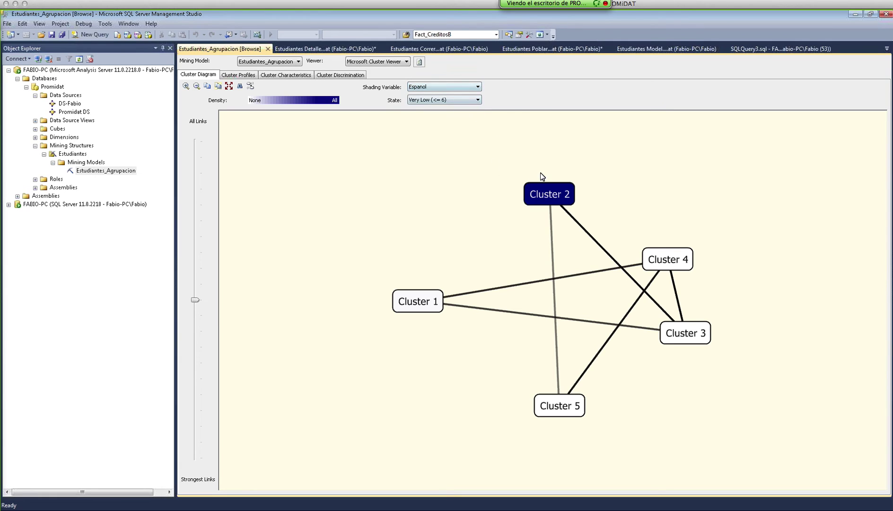
{"action": "left_click", "coordinate": [477, 86]}
{"action": "left_click", "coordinate": [462, 114]}
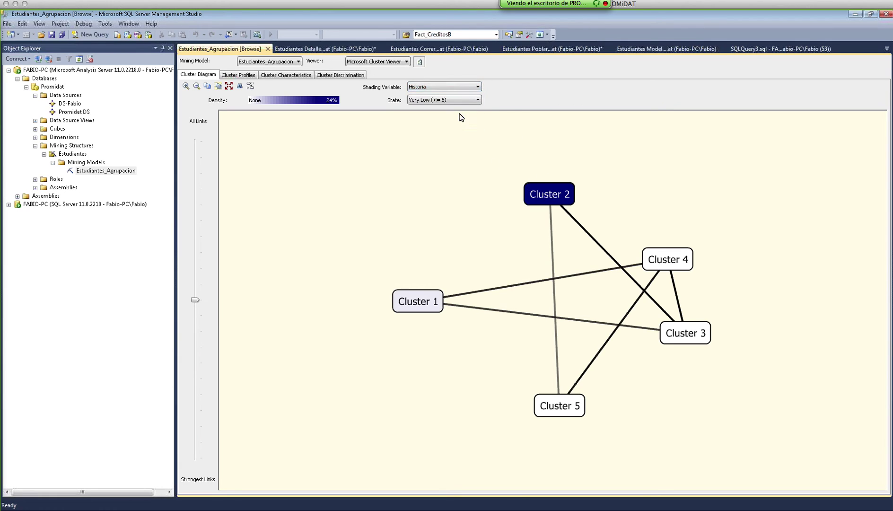
Compare the diagram shading for Espanol and Ciencias, and return to Historia with the state Very Low (<= 6).
{"action": "left_click", "coordinate": [477, 87]}
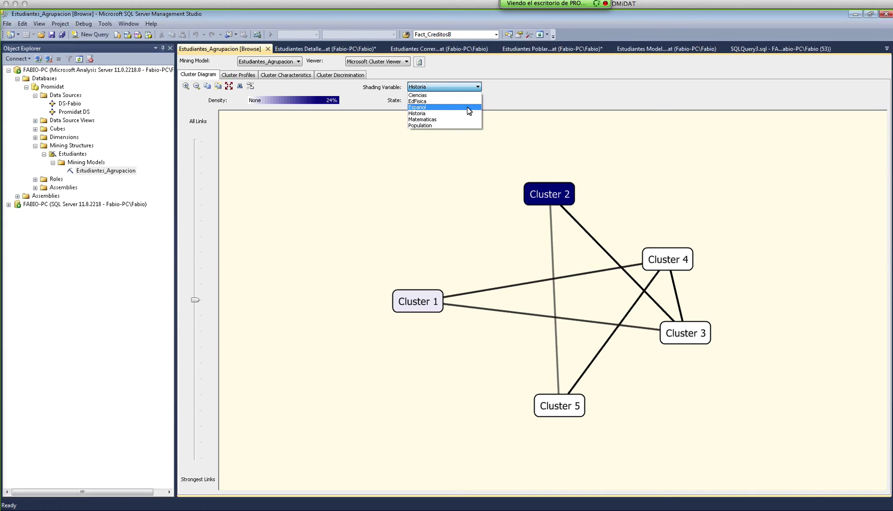
{"action": "left_click", "coordinate": [468, 107]}
{"action": "left_click", "coordinate": [465, 86]}
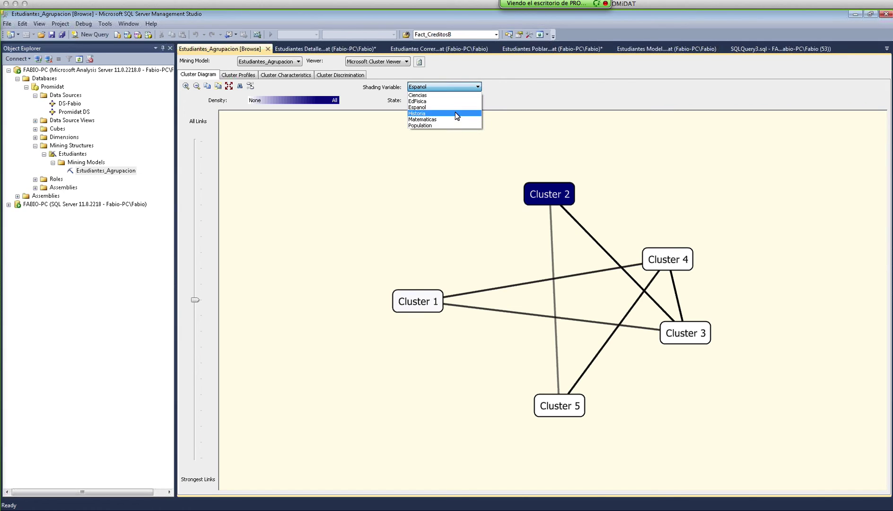
{"action": "left_click", "coordinate": [451, 95]}
{"action": "left_click", "coordinate": [458, 86]}
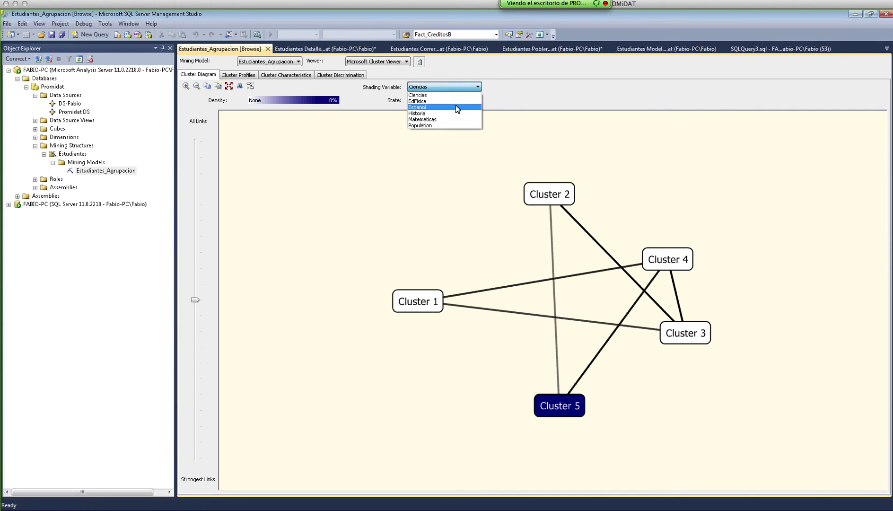
{"action": "left_click", "coordinate": [455, 114]}
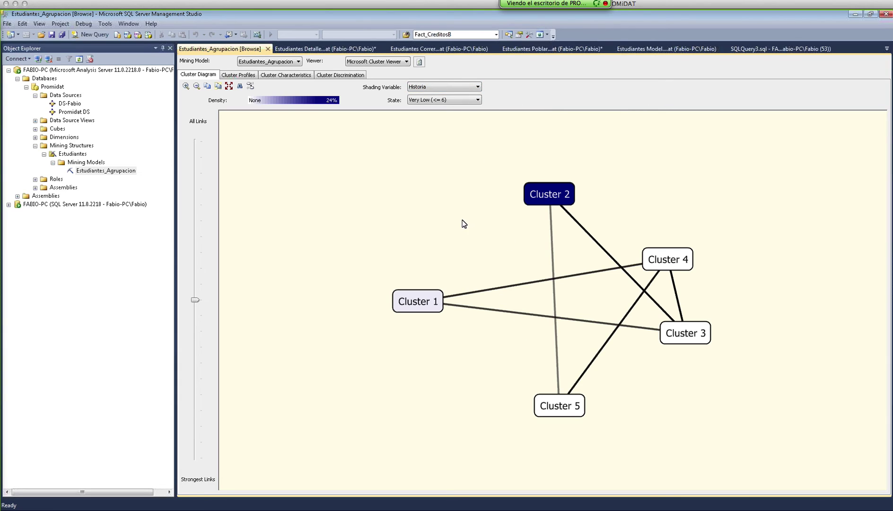
{"action": "left_click", "coordinate": [457, 99]}
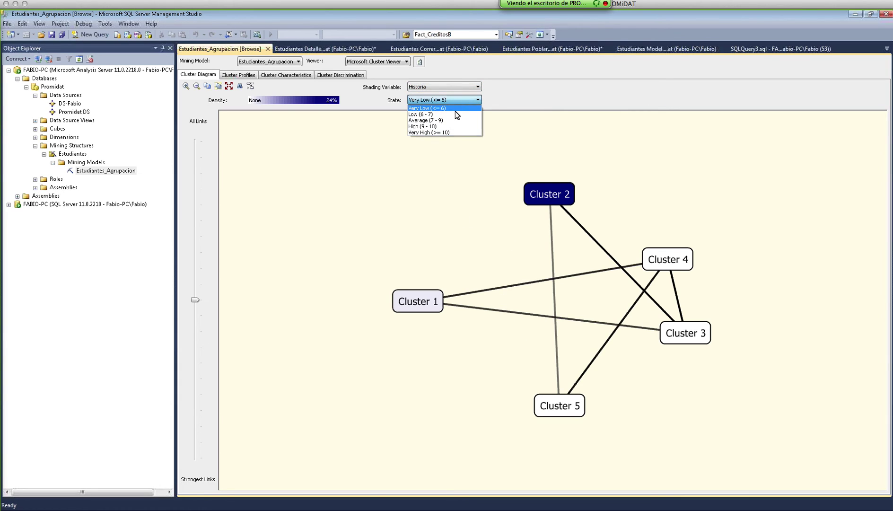
{"action": "left_click", "coordinate": [447, 108]}
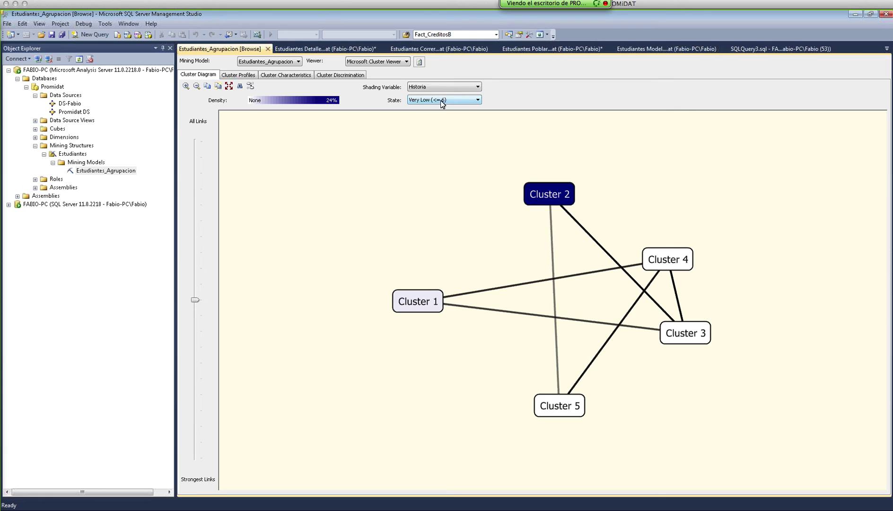
Compare the clusters shaded by Historia in the Very High (>= 10), High (9 - 10) and Very Low (<= 6) states.
{"action": "left_click", "coordinate": [455, 90]}
{"action": "left_click", "coordinate": [455, 90]}
{"action": "left_click", "coordinate": [453, 89]}
{"action": "left_click", "coordinate": [452, 98]}
{"action": "left_click", "coordinate": [457, 134]}
{"action": "left_click", "coordinate": [455, 97]}
{"action": "left_click", "coordinate": [456, 129]}
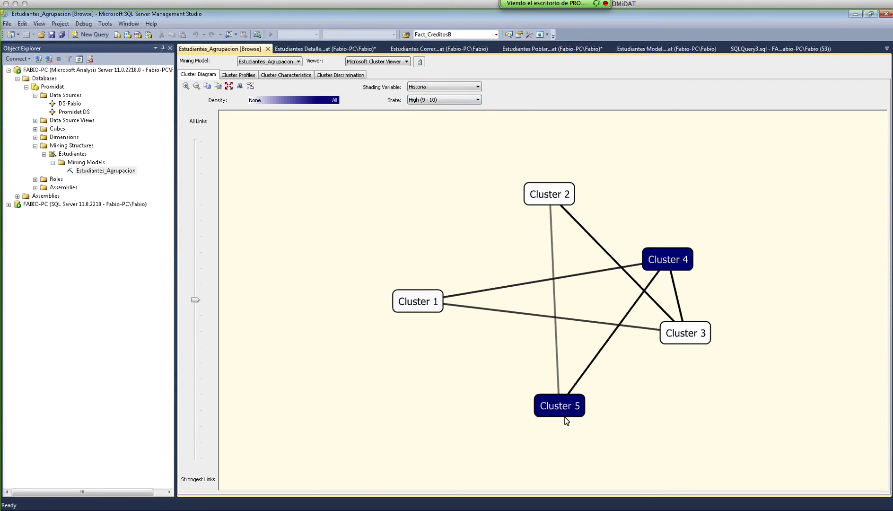
{"action": "left_click", "coordinate": [438, 100]}
{"action": "left_click", "coordinate": [436, 113]}
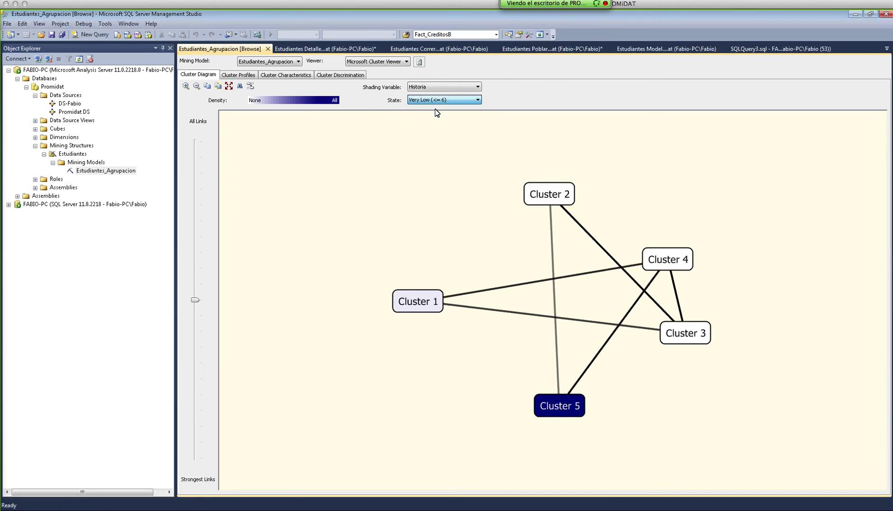
Shade the cluster diagram by Matematicas, trying the state Very High (>= 9) and settling on High (8 - 9).
{"action": "left_click", "coordinate": [459, 86]}
{"action": "left_click", "coordinate": [455, 119]}
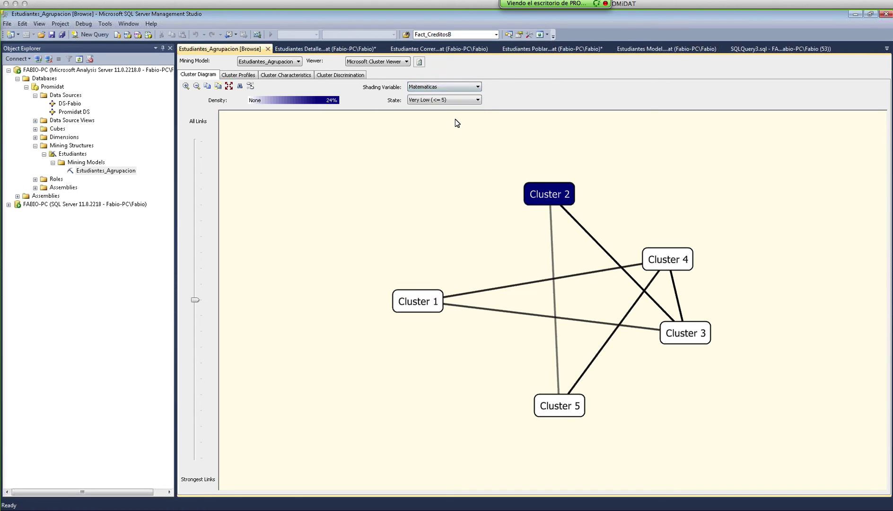
{"action": "left_click", "coordinate": [460, 100]}
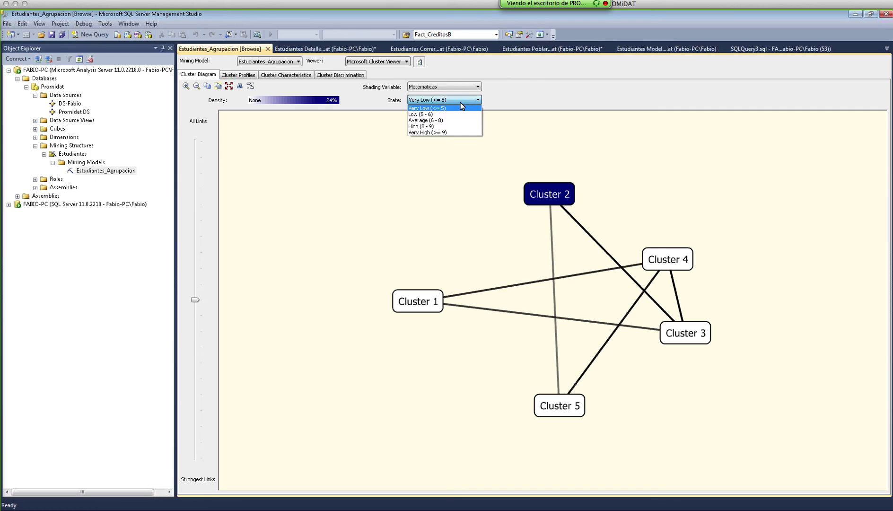
{"action": "left_click", "coordinate": [458, 132]}
{"action": "left_click", "coordinate": [461, 100]}
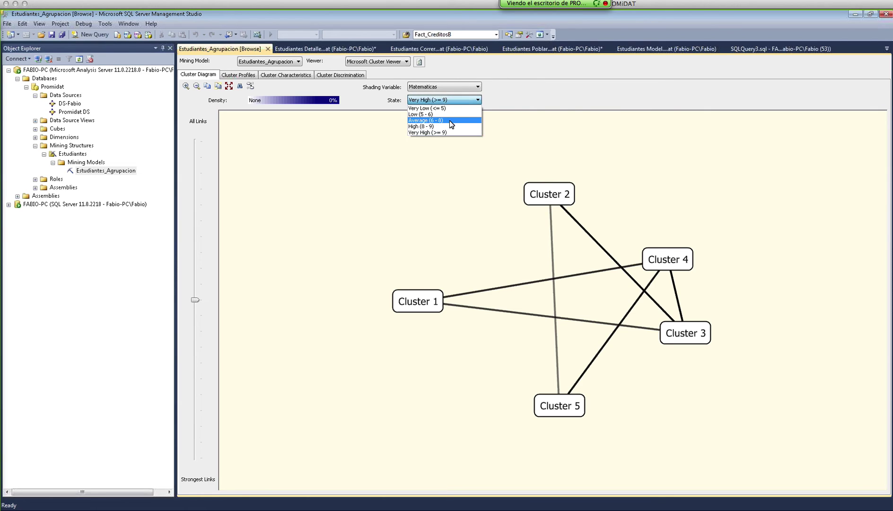
{"action": "left_click", "coordinate": [452, 126]}
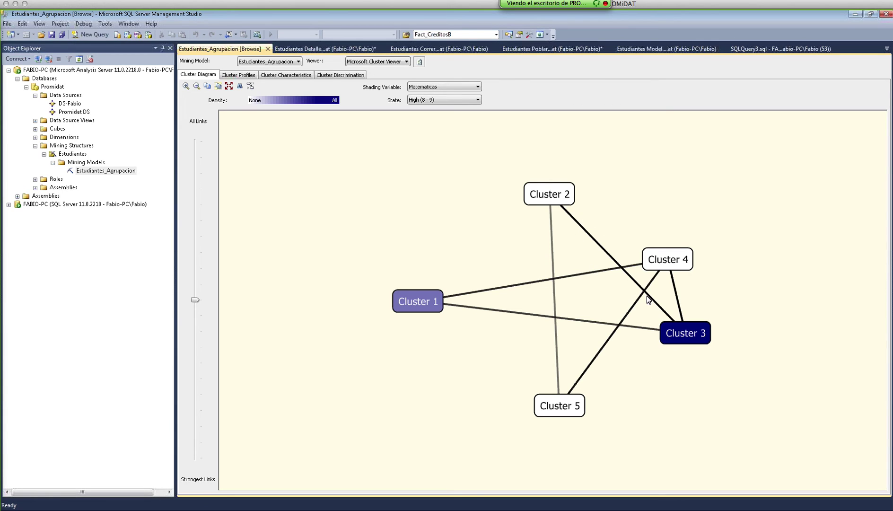
Drill through Cluster 3 with both model and structure columns, and place the Drill Through window fully in view over the cluster diagram.
{"action": "left_click", "coordinate": [675, 335]}
{"action": "right_click", "coordinate": [676, 335]}
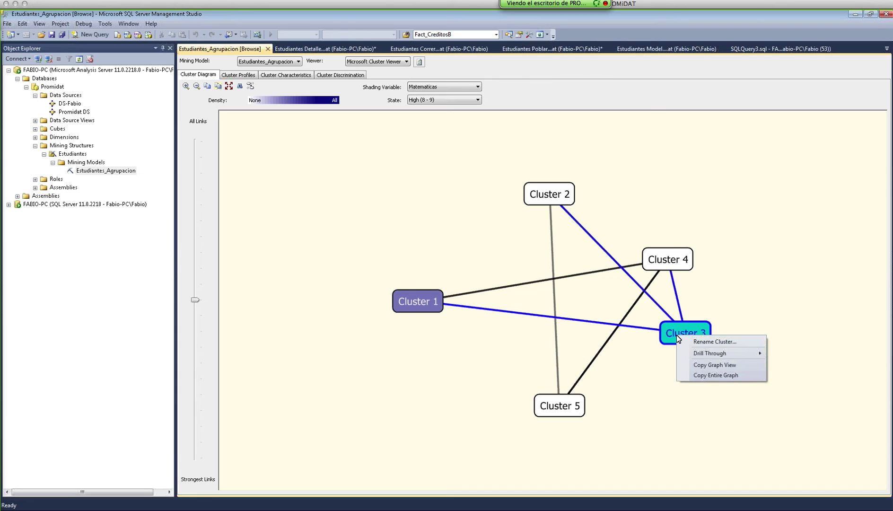
{"action": "mouse_move", "coordinate": [711, 354]}
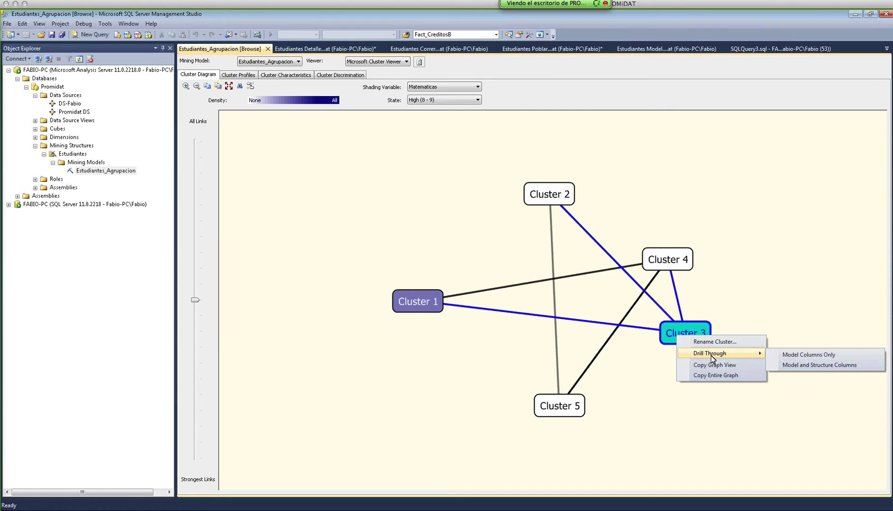
{"action": "left_click", "coordinate": [818, 365]}
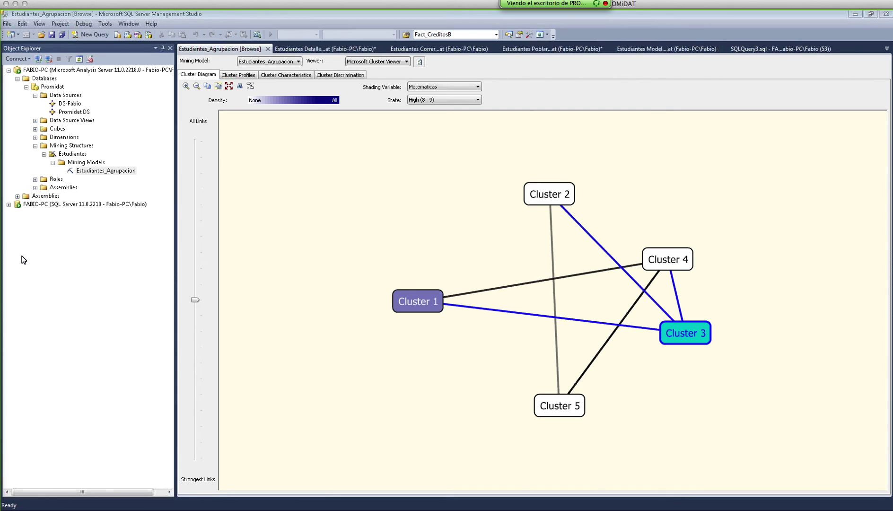
{"action": "left_click_drag", "start_coordinate": [21, 259], "coordinate": [657, 175]}
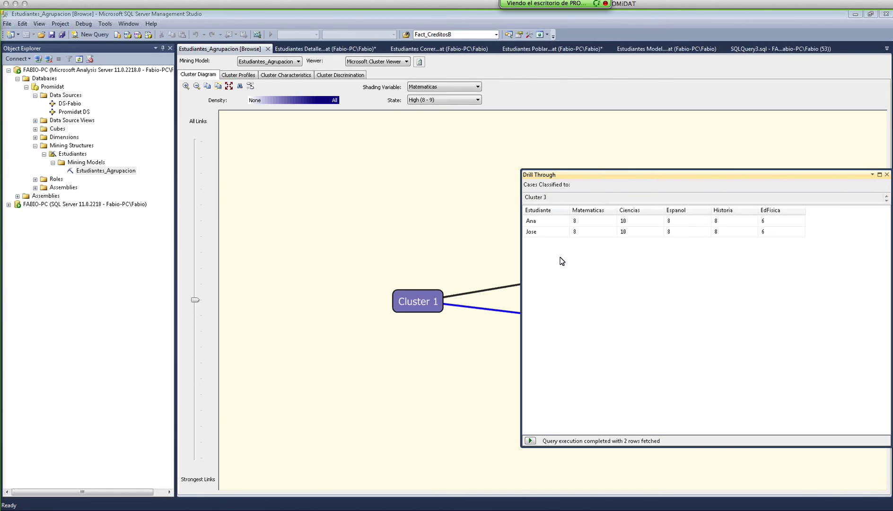
{"action": "left_click_drag", "start_coordinate": [600, 173], "coordinate": [649, 165]}
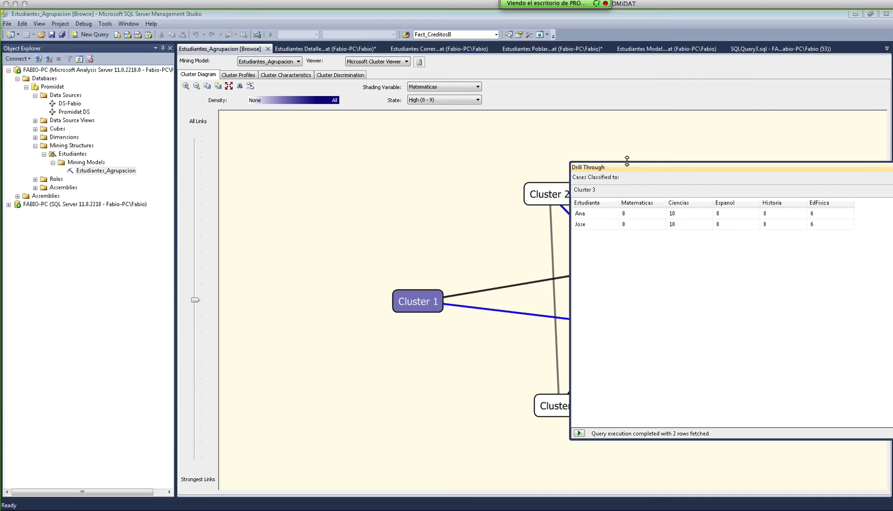
{"action": "left_click_drag", "start_coordinate": [648, 156], "coordinate": [444, 151]}
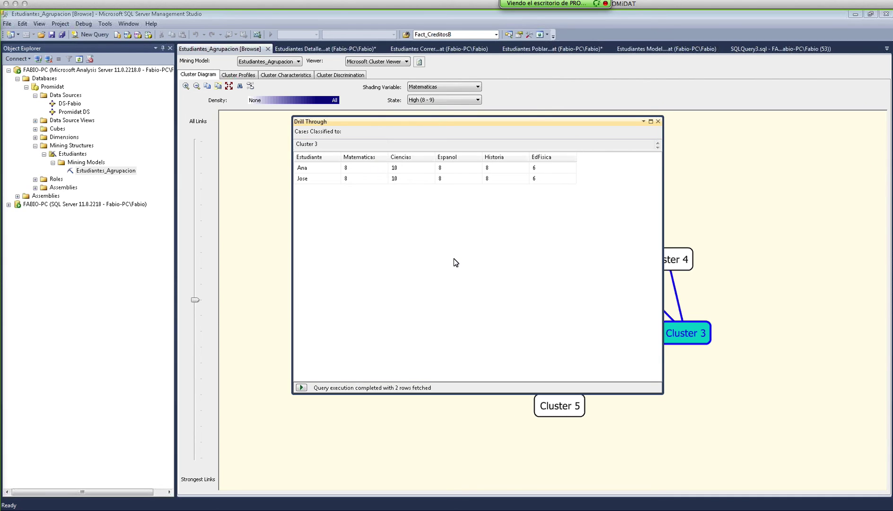
Close the Cluster 3 drill-through results and review the model's cluster profiles, cluster characteristics for Population (All), and discrimination of Cluster 1 against its complement.
{"action": "left_click", "coordinate": [658, 121]}
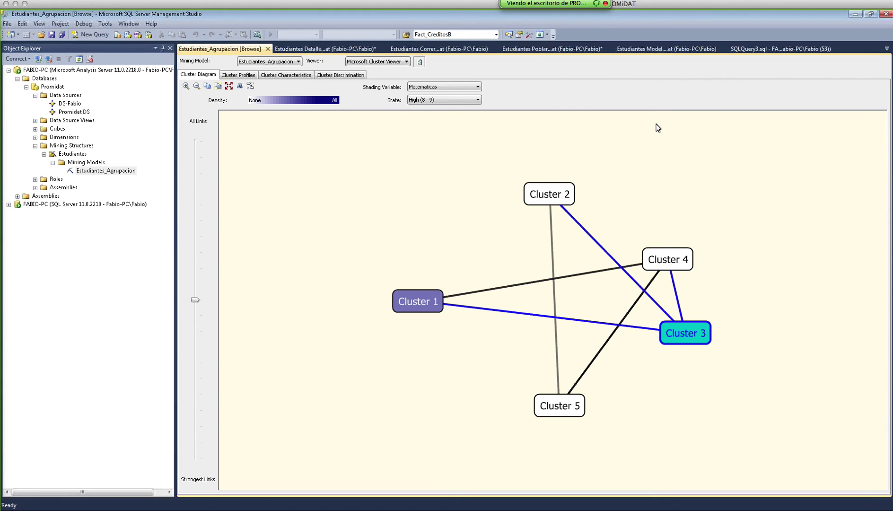
{"action": "left_click", "coordinate": [239, 74]}
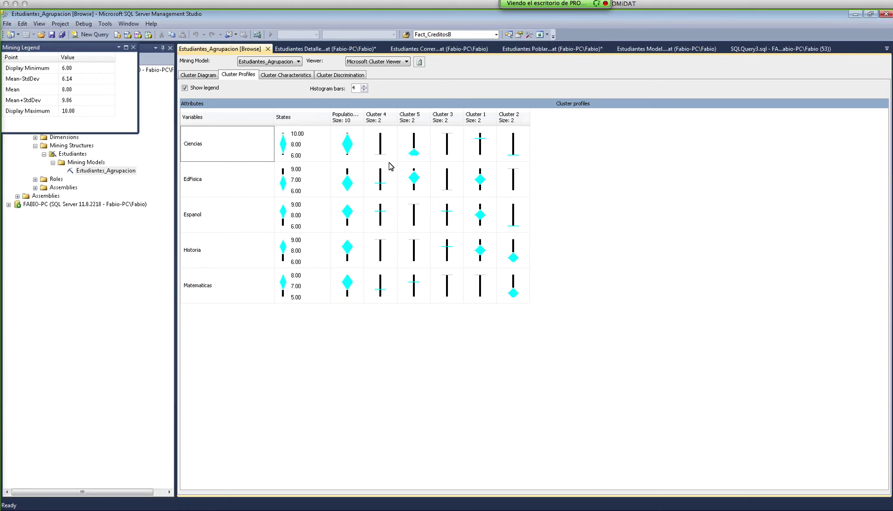
{"action": "mouse_move", "coordinate": [342, 297]}
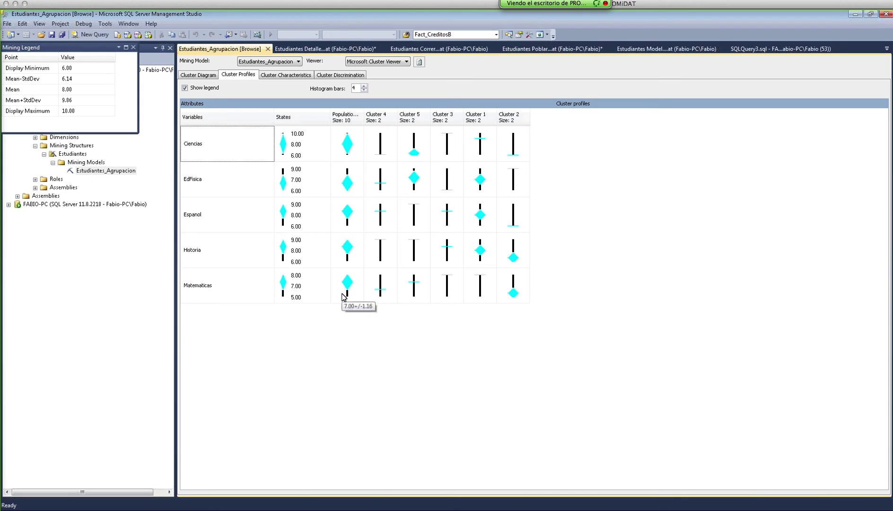
{"action": "left_click", "coordinate": [287, 75]}
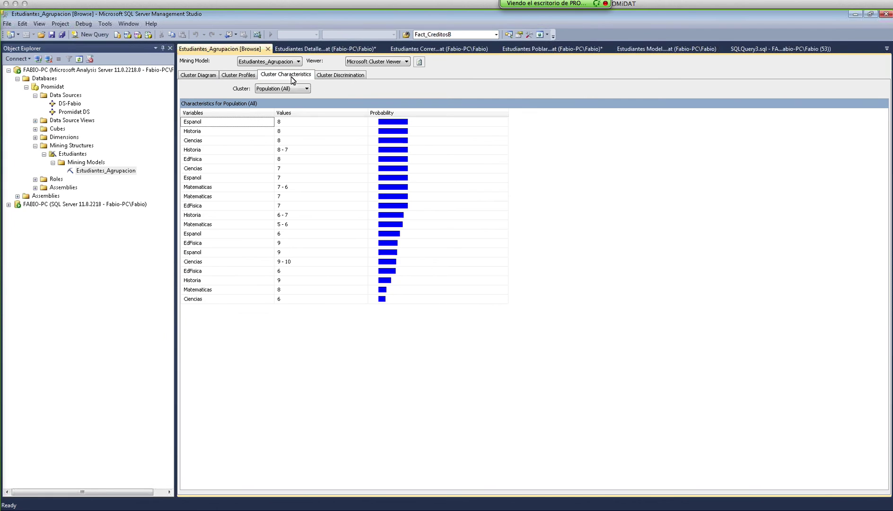
{"action": "left_click", "coordinate": [338, 75]}
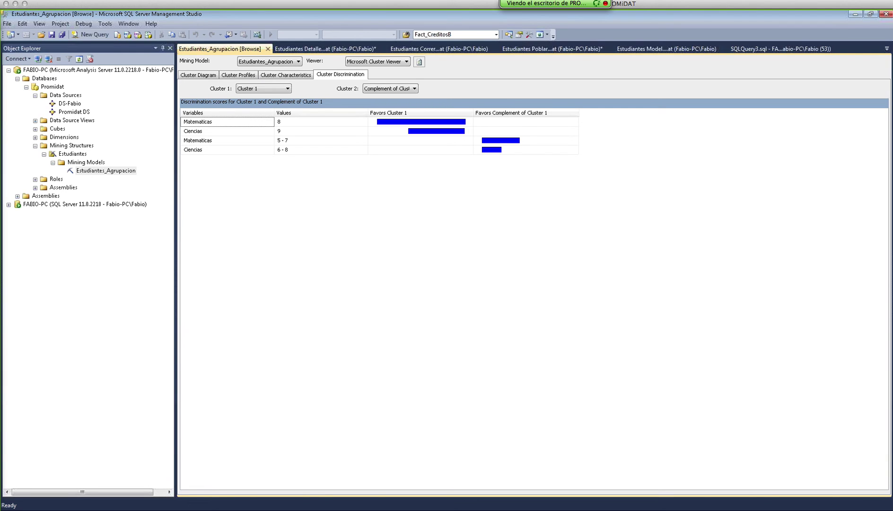
Go back through the cluster characteristics and profiles to the cluster diagram, and switch to the presentation slide on the hierarchical classification result.
{"action": "left_click", "coordinate": [265, 78]}
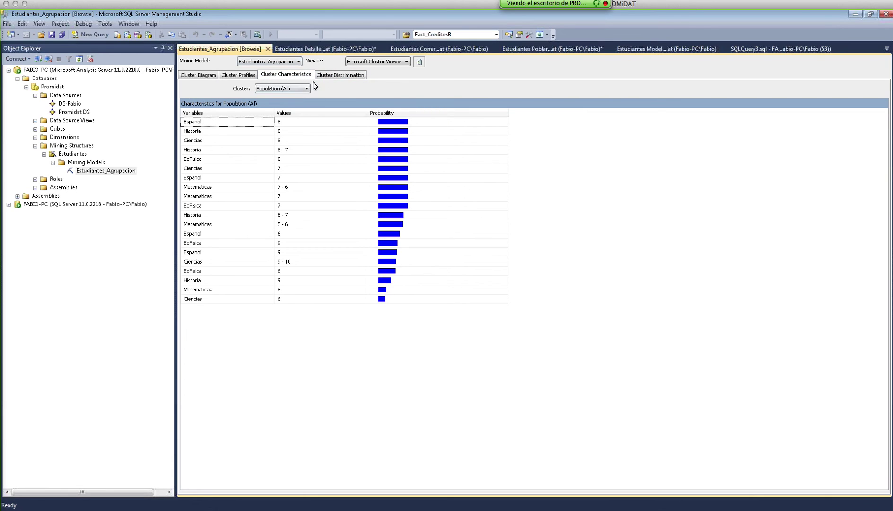
{"action": "left_click", "coordinate": [236, 76]}
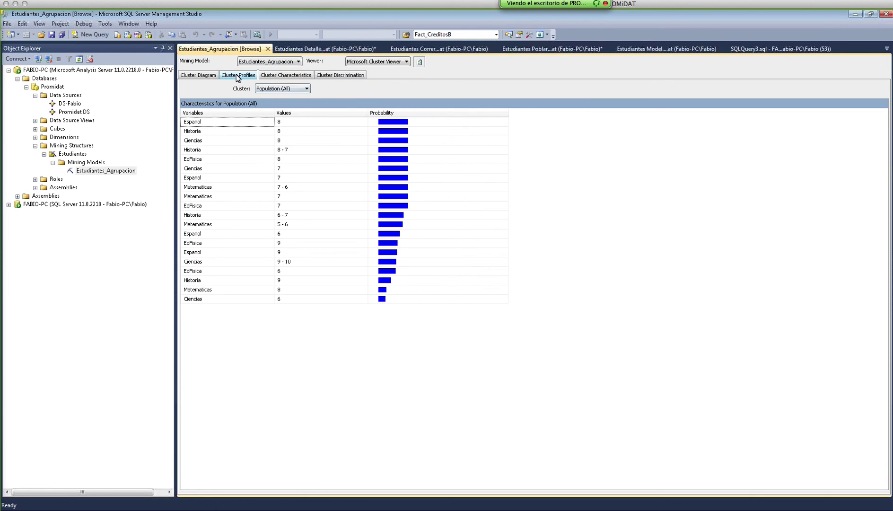
{"action": "left_click", "coordinate": [209, 75]}
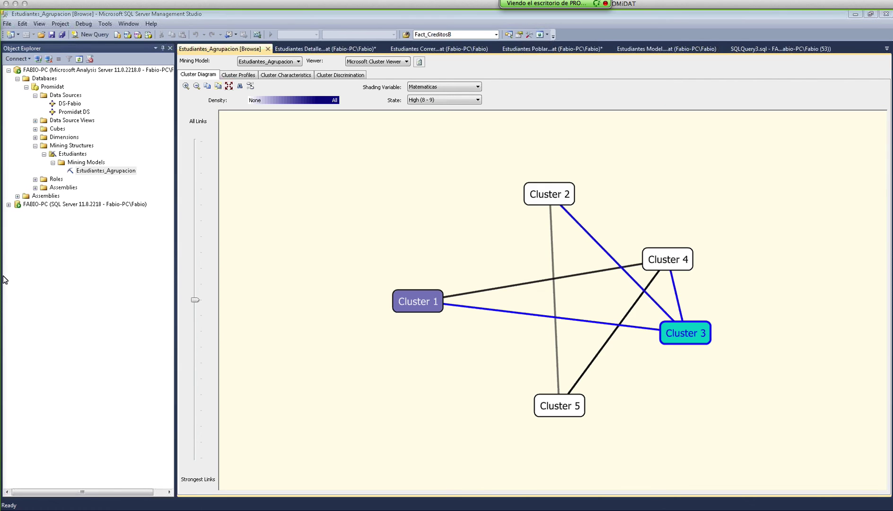
{"action": "key", "text": "alt+Tab"}
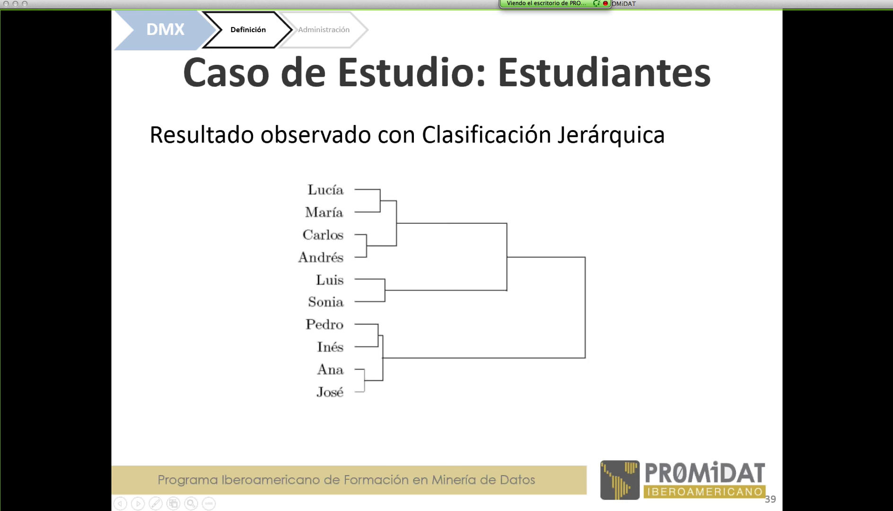